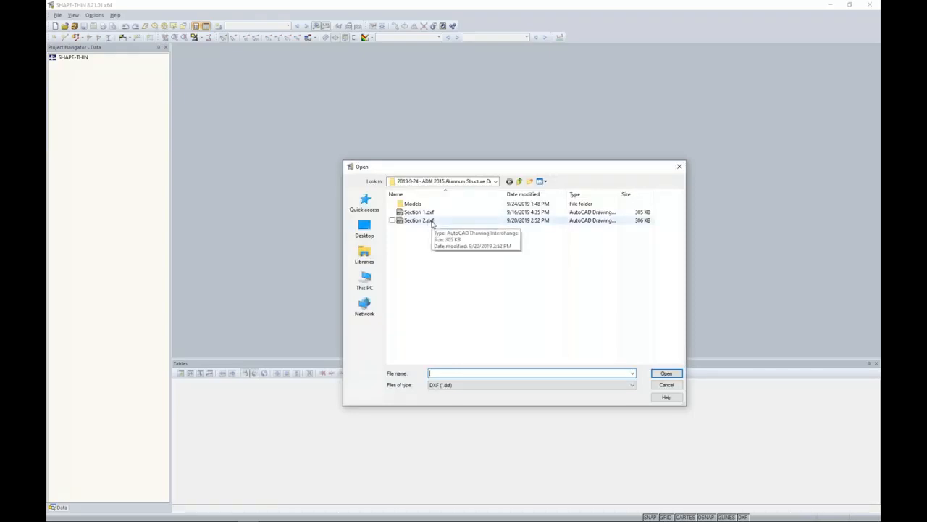
Import Section 2.dxf as new model Section 2235, with plastic cross-section properties off and c/t parts and effective cross-section properties on.
left_click(432, 222)
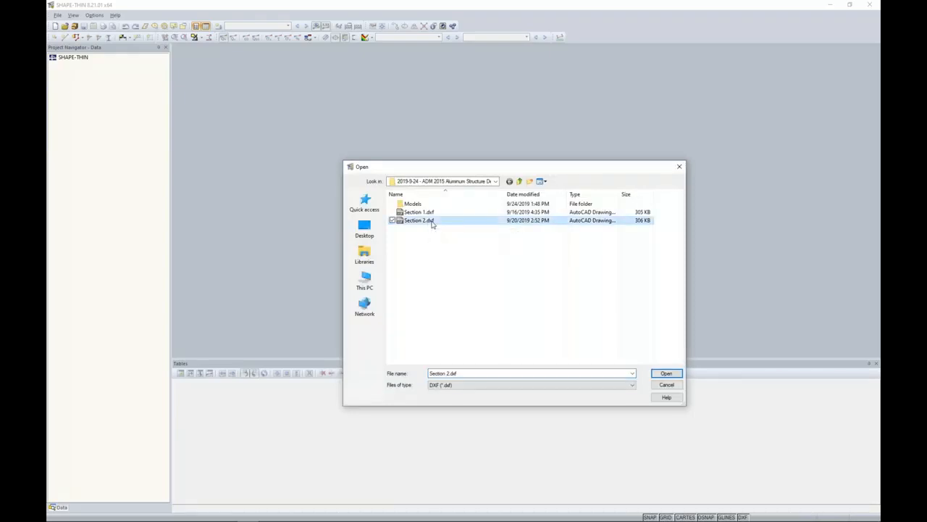
left_click(664, 373)
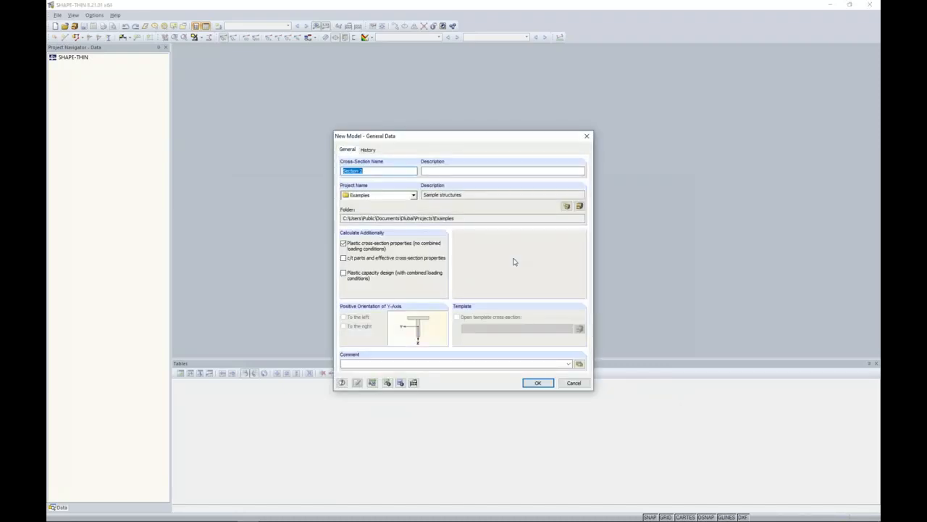
left_click(377, 170)
type("235")
left_click(343, 244)
left_click(344, 258)
left_click(540, 385)
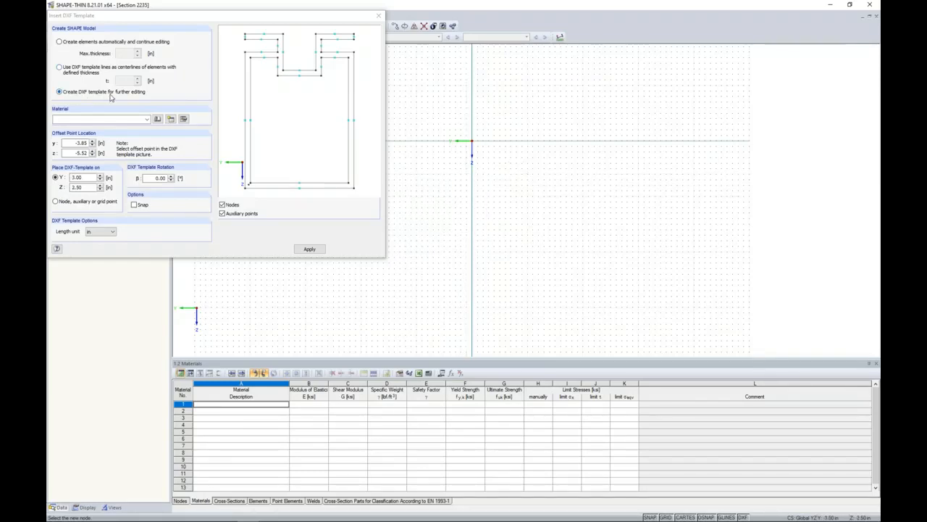
Place the DXF template for further editing, with the midpoint of the recess's upper line at the origin (Y 0.00, Z 0.00).
left_click(298, 71)
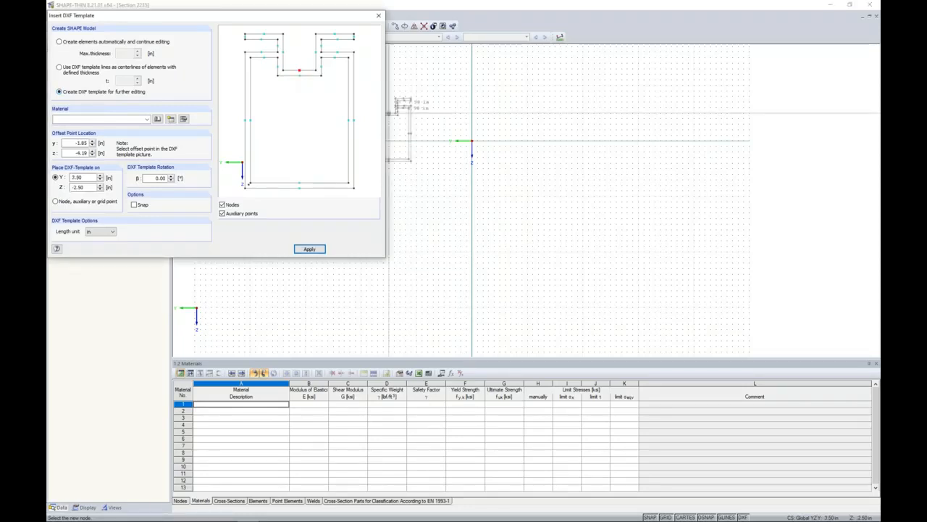
left_click(472, 143)
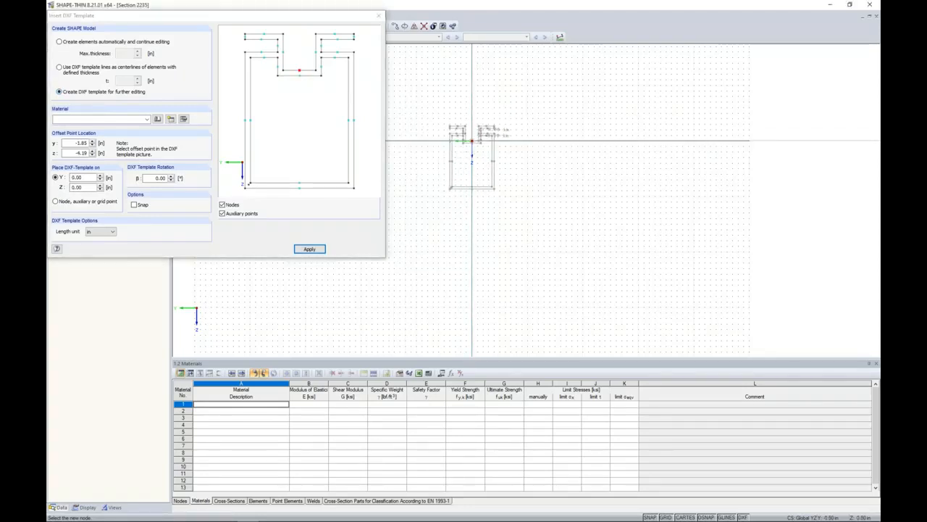
key("Escape")
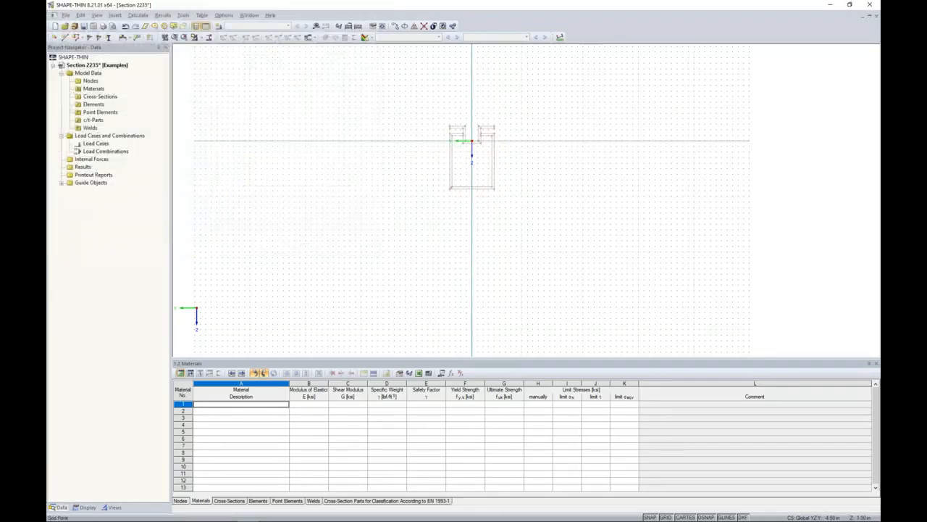
Set DXF template center lines for the upper-left flange and the vertical web on the recess's left side.
scroll(474, 147, "up", 2)
scroll(473, 150, "up", 5)
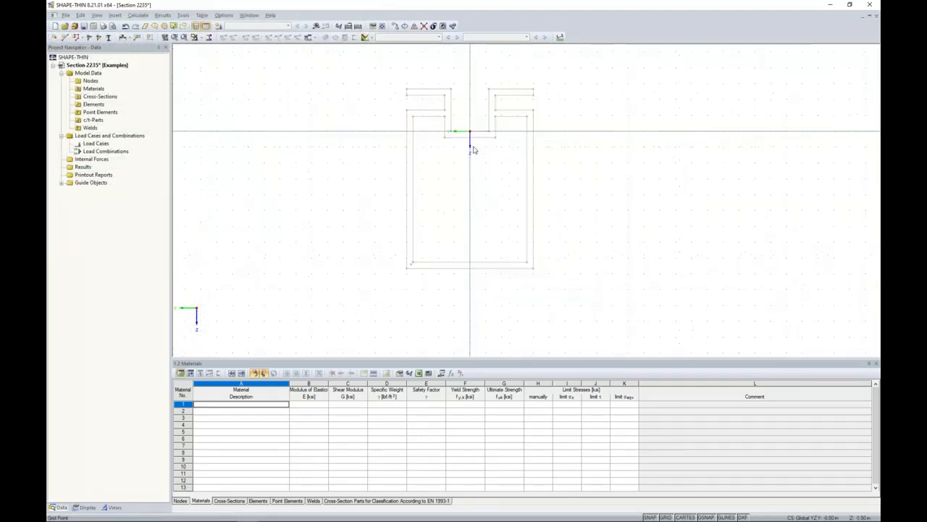
middle_click_drag(470, 145, 460, 194)
scroll(460, 194, "down", 1)
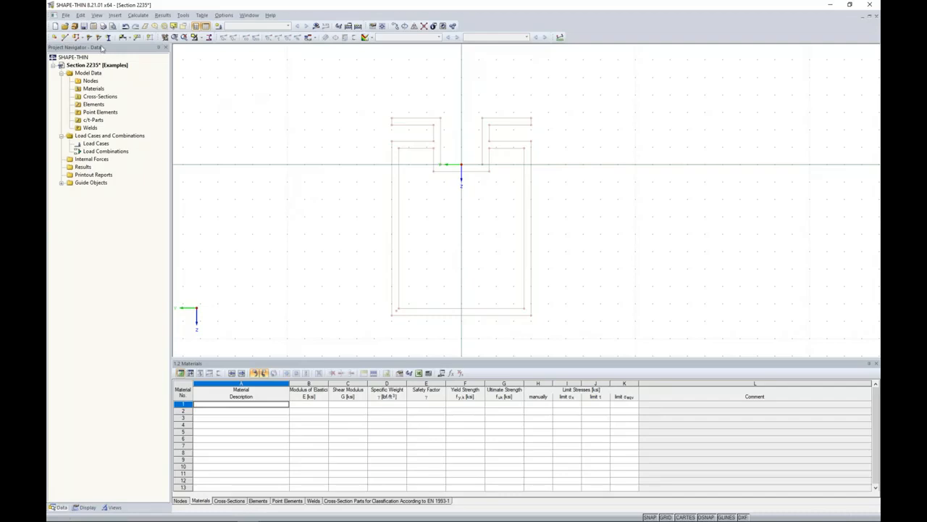
left_click(81, 15)
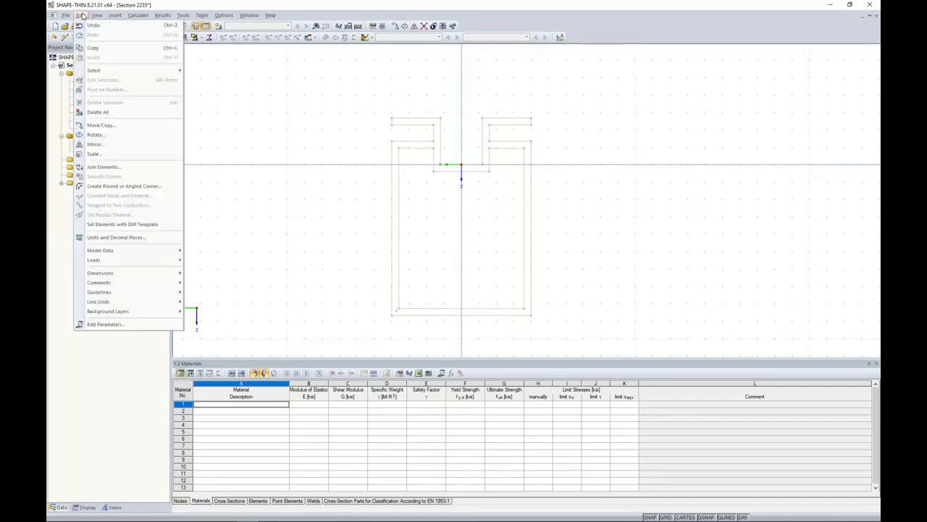
left_click(116, 225)
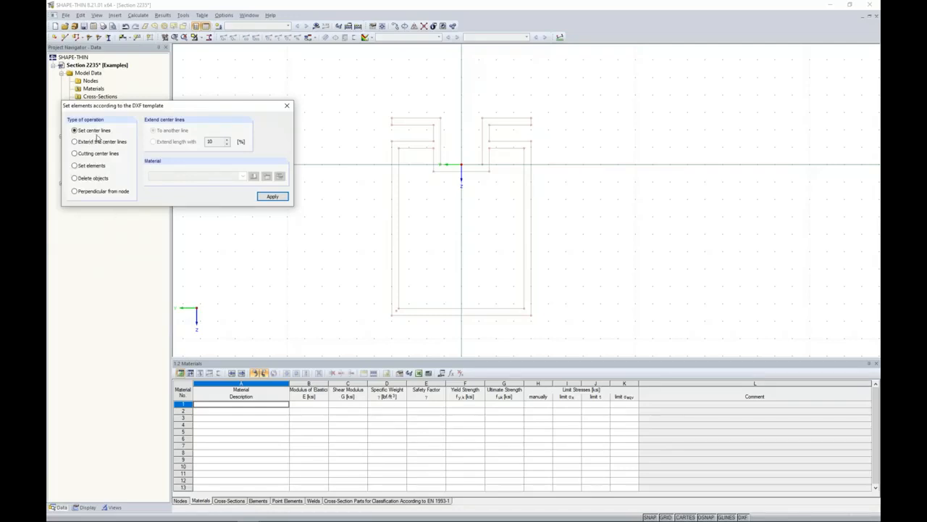
scroll(416, 119, "up", 5)
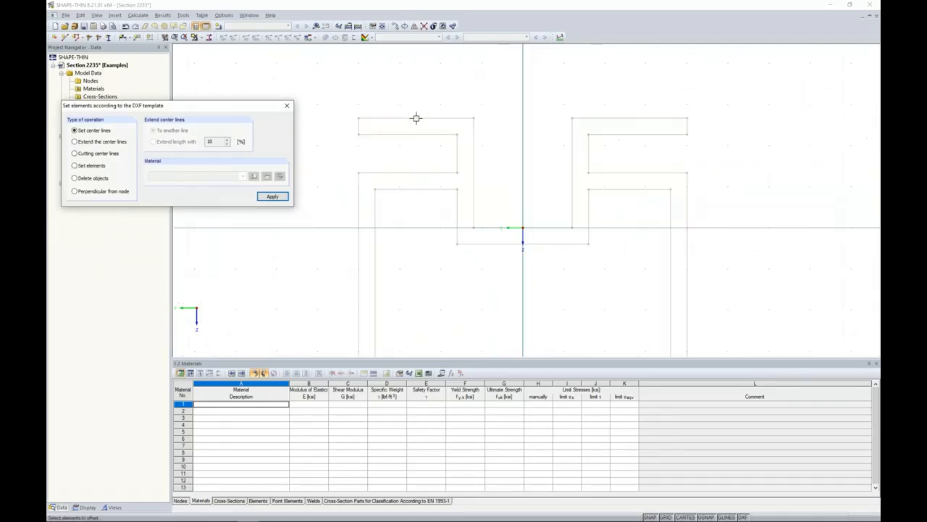
left_click(408, 140)
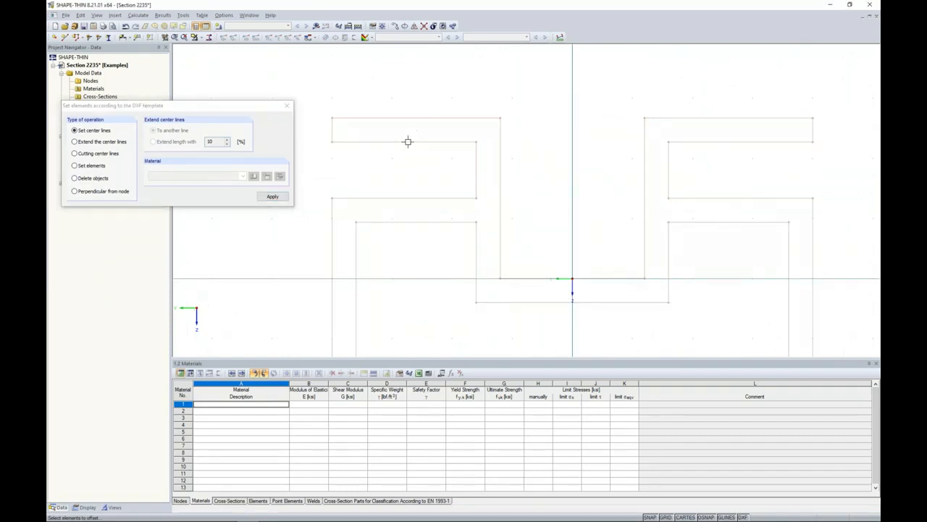
left_click(408, 117)
left_click(476, 166)
left_click(500, 168)
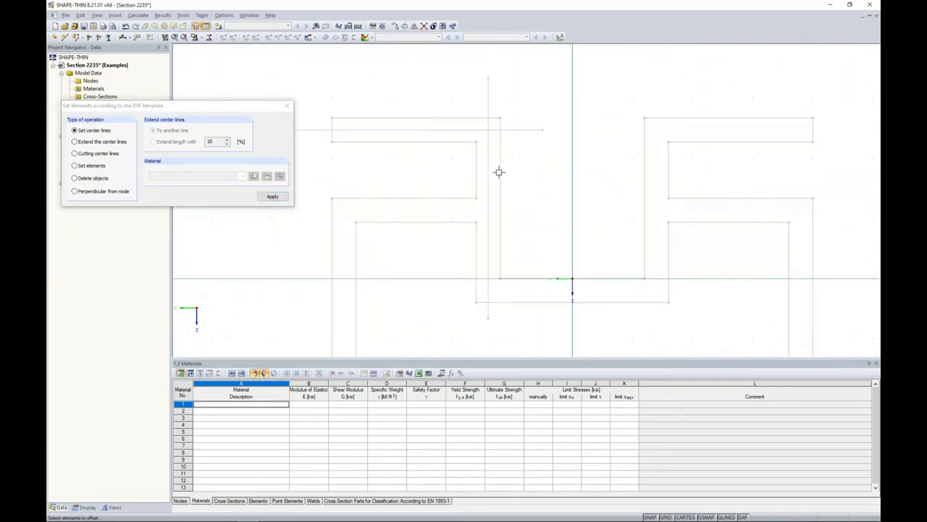
Set center lines for the lower-left flange and the bottom of the recess.
left_click(452, 198)
left_click(444, 222)
left_click(530, 279)
left_click(526, 302)
Set center lines for the left, bottom and right walls of the box section.
scroll(472, 263, "down", 2)
scroll(476, 278, "down", 3)
middle_click_drag(501, 326, 484, 174)
scroll(484, 174, "down", 1)
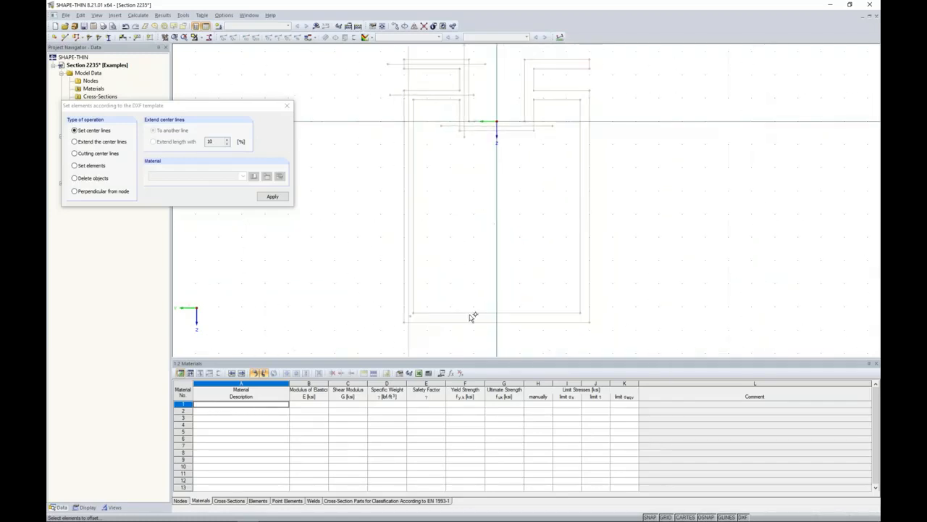
left_click(467, 313)
left_click(468, 321)
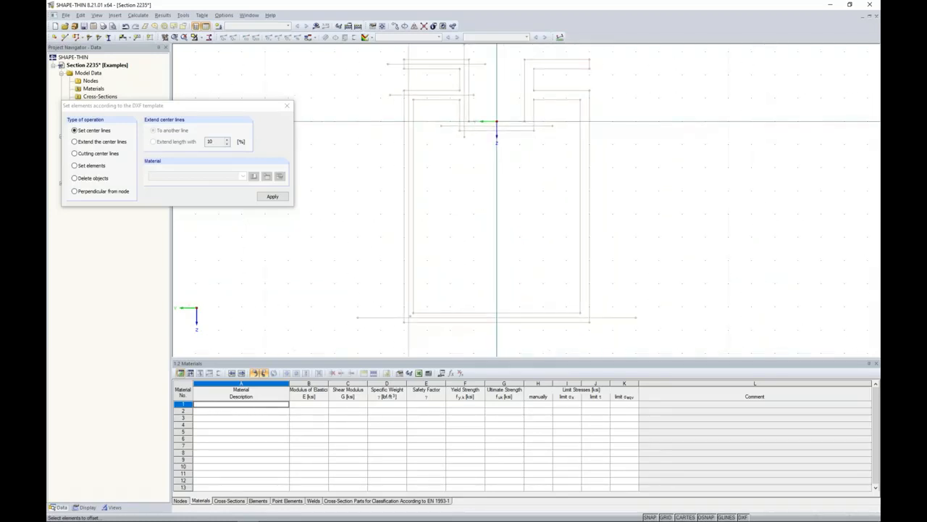
left_click(580, 283)
left_click(589, 282)
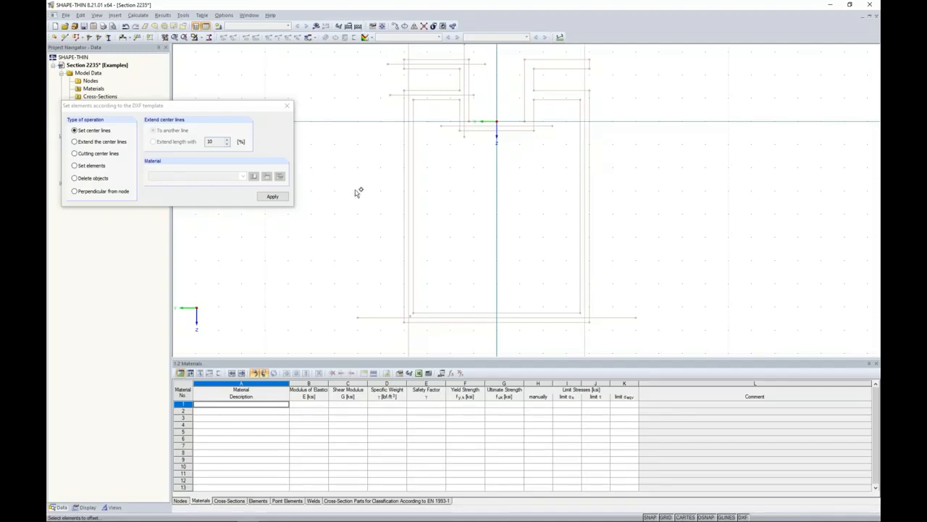
Switch to setting elements and filter the material library to Aluminum materials under the ADM 2015 standard.
scroll(359, 154, "up", 2)
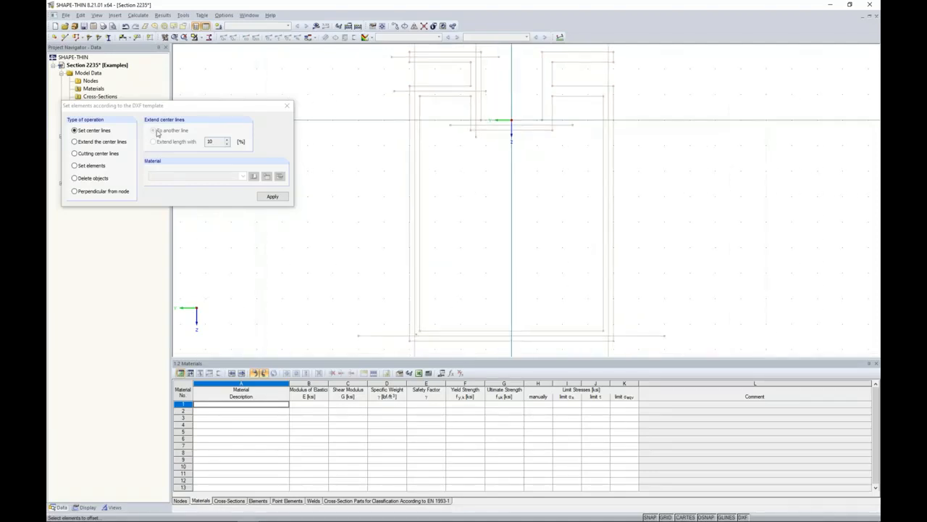
left_click(75, 166)
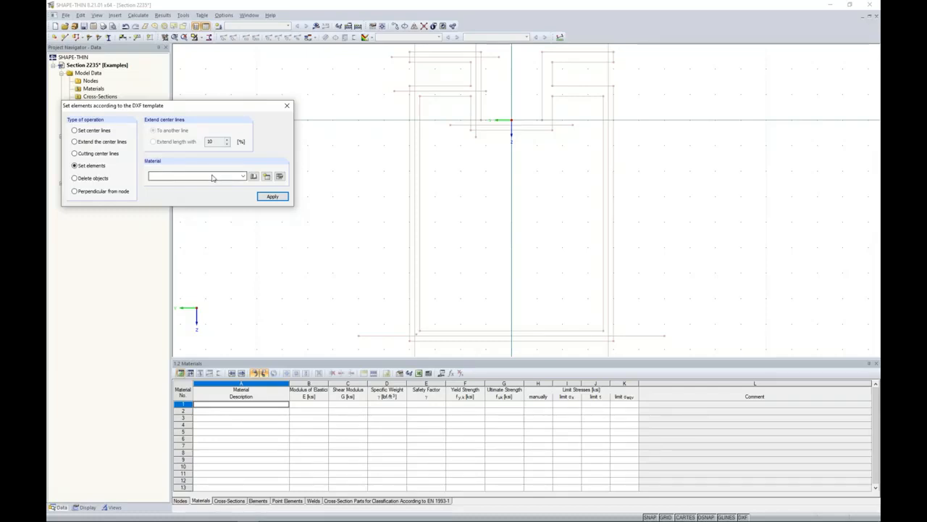
left_click(266, 176)
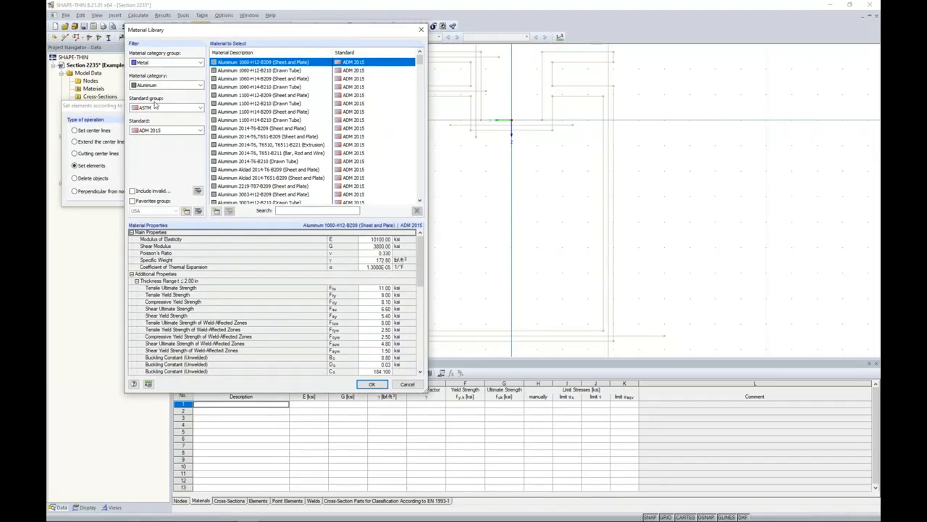
left_click(155, 85)
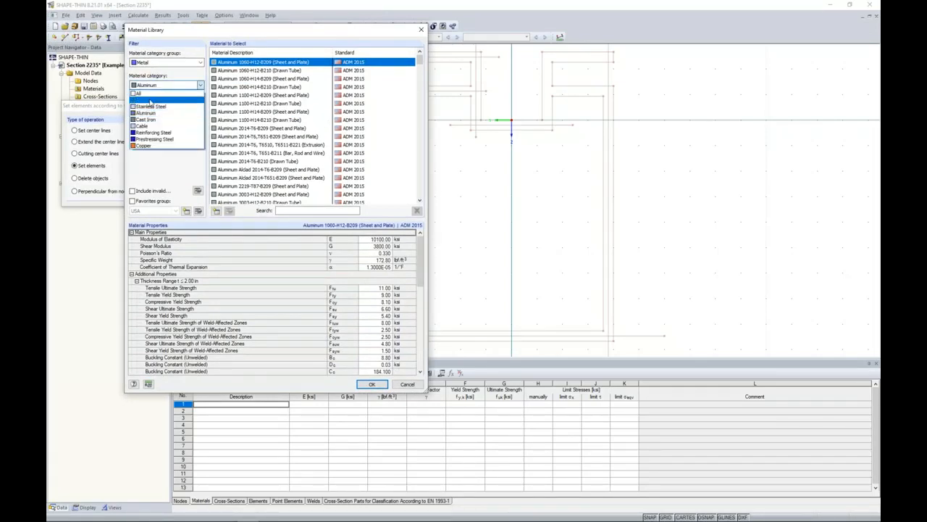
left_click(148, 113)
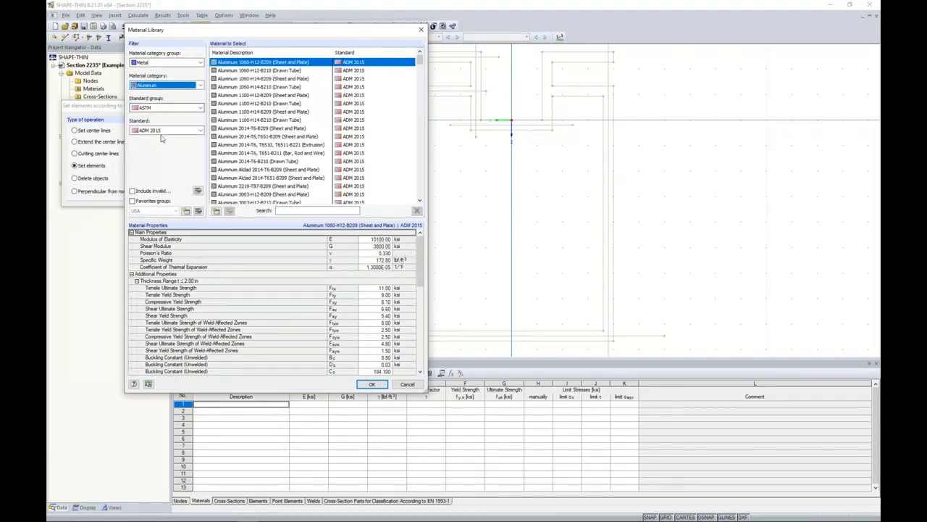
left_click(164, 132)
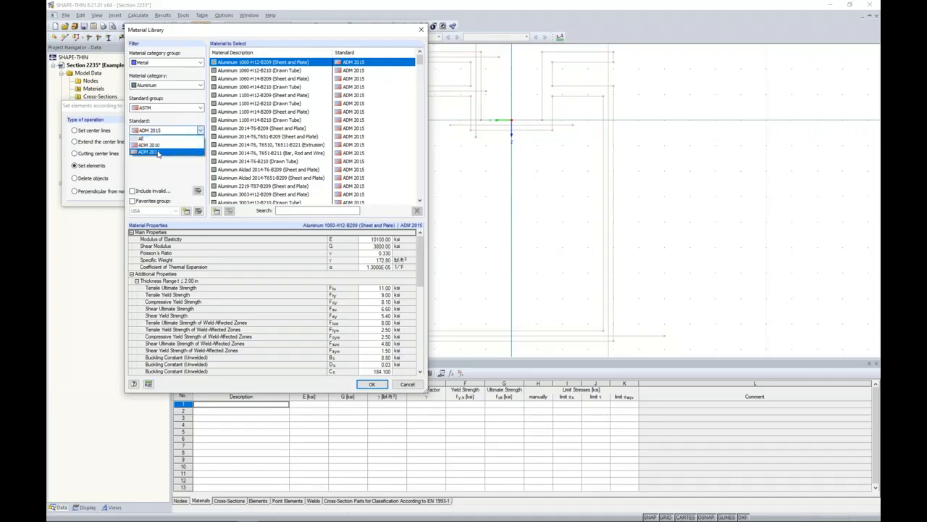
left_click(157, 152)
Search the library for 6061 and assign Aluminum 6061-T6, T6510, T6511-B241 (Pipe and Tube), Note 1 as the element material.
left_click_drag(422, 64, 418, 100)
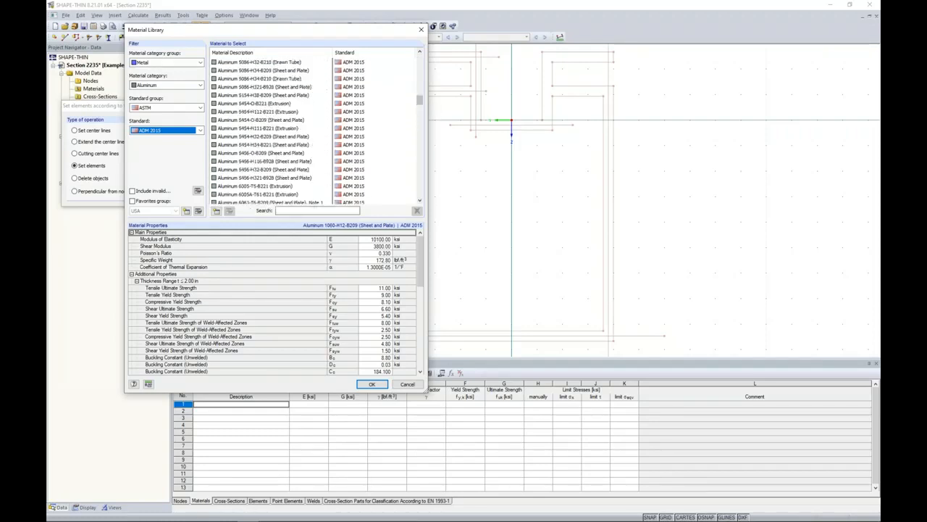
left_click(308, 211)
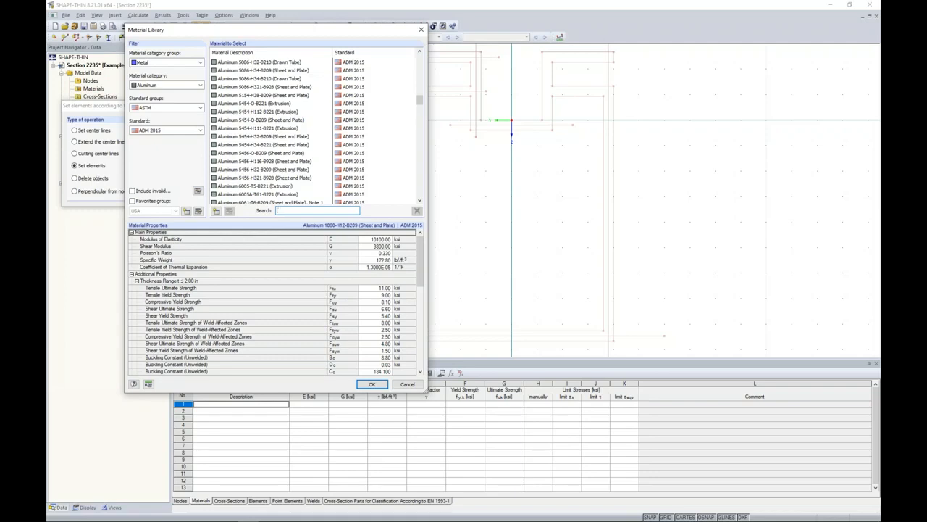
type("6061")
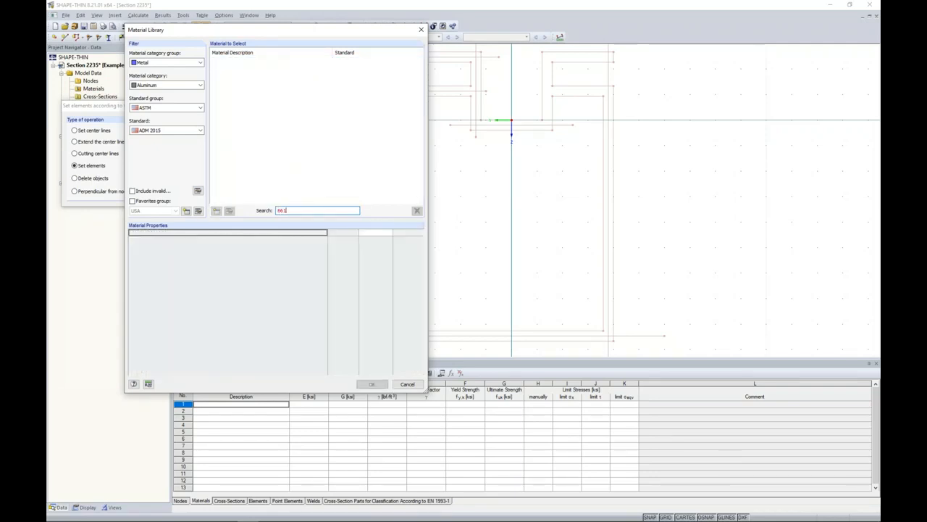
key("BackSpace")
key("BackSpace")
type("061")
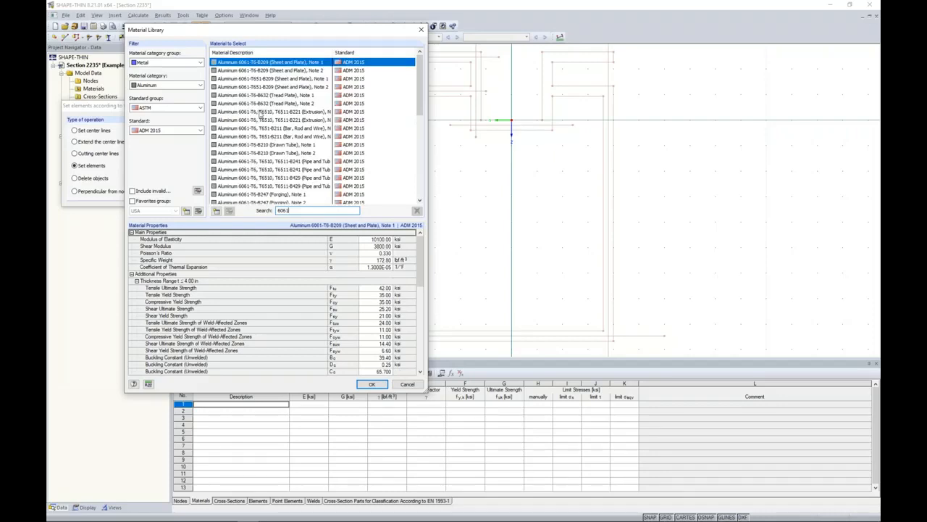
left_click(263, 162)
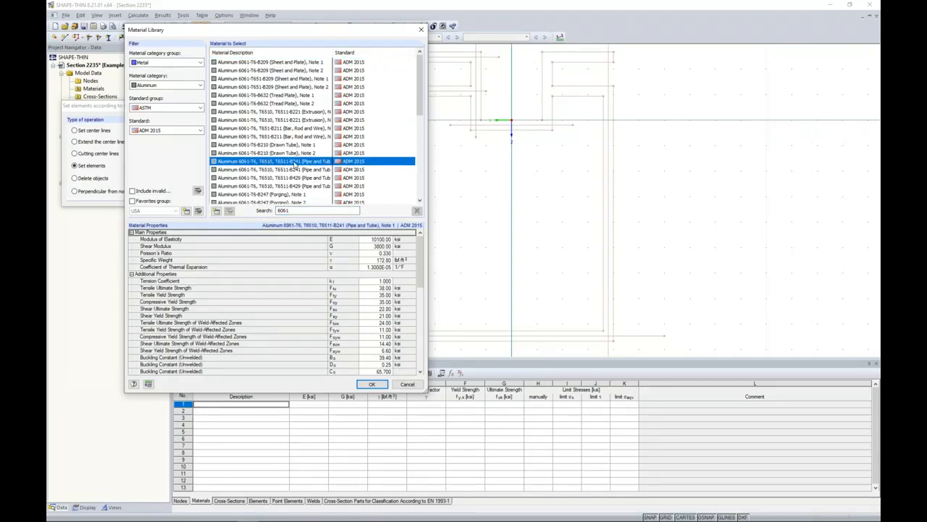
mouse_move(421, 258)
left_mouse_down()
mouse_move(421, 311)
mouse_move(414, 248)
left_mouse_up()
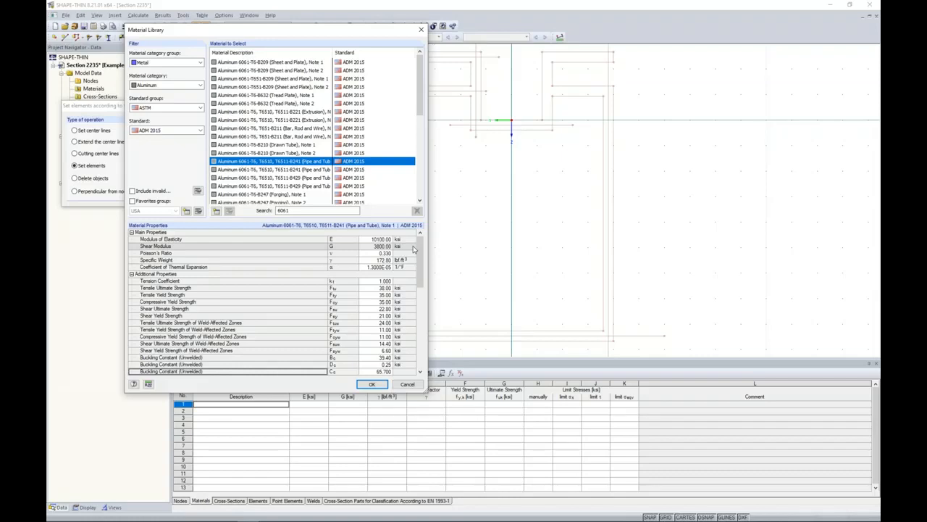
left_click(372, 384)
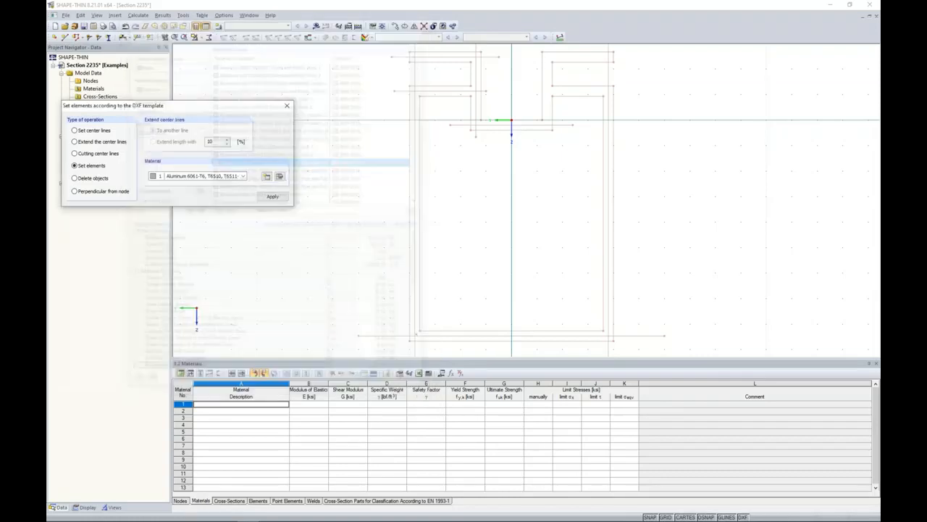
Set elements on the center lines of the upper-left flange, upper part of the left web, lower-left flange and left wall.
scroll(442, 120, "up", 5)
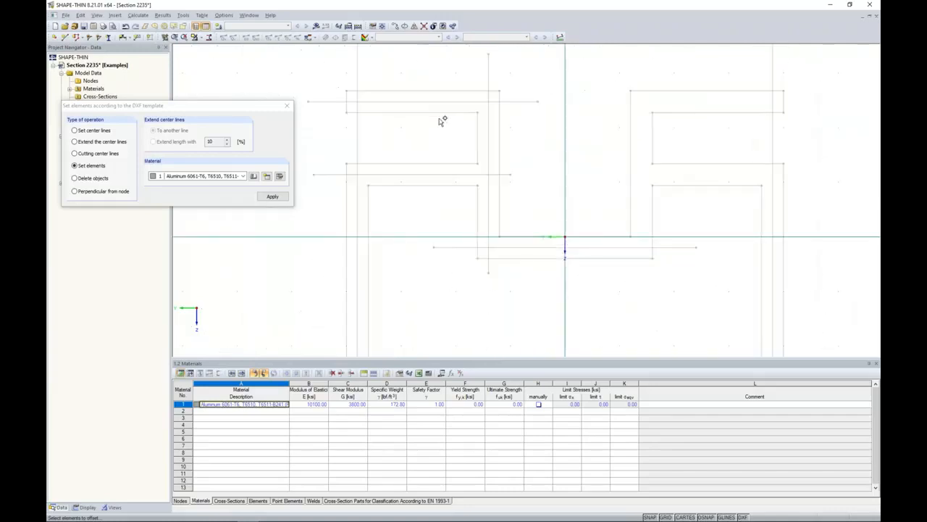
left_click(437, 104)
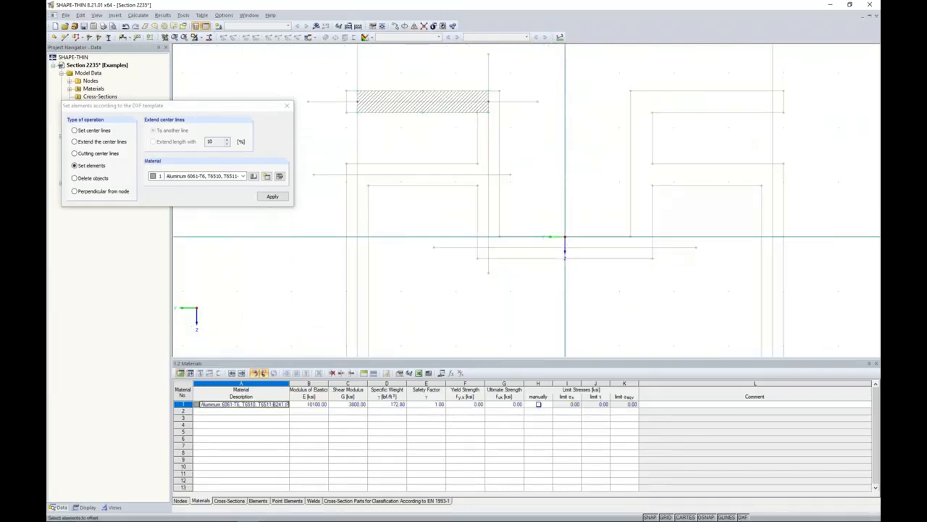
left_click(491, 137)
left_click(447, 175)
left_click(358, 217)
Set elements on the bottom wall, the lower part of the left web and the recess bottom, and finish placing elements.
scroll(410, 223, "down", 6)
mouse_move(461, 324)
middle_mouse_down()
mouse_move(450, 249)
mouse_move(483, 269)
middle_mouse_up()
left_click(464, 300)
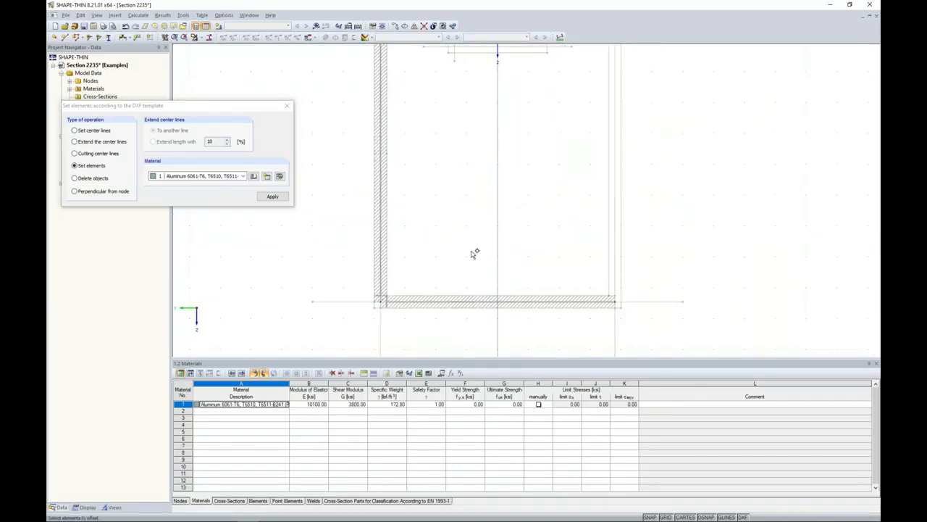
scroll(472, 252, "down", 3)
middle_click_drag(459, 137, 441, 192)
left_click(440, 142)
left_click(451, 150)
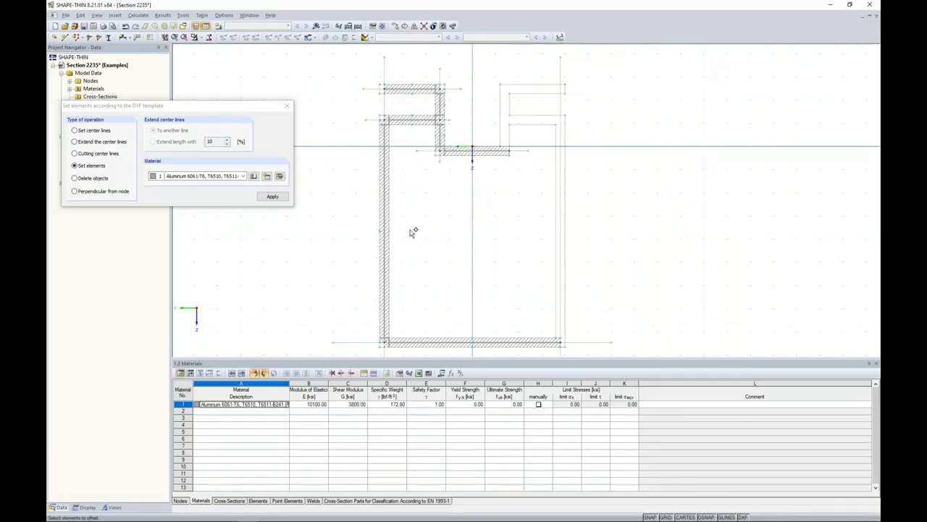
key("Escape")
Stretch the free end of the upper-left flange element out to the outer edge of the DXF outline.
scroll(413, 174, "up", 3)
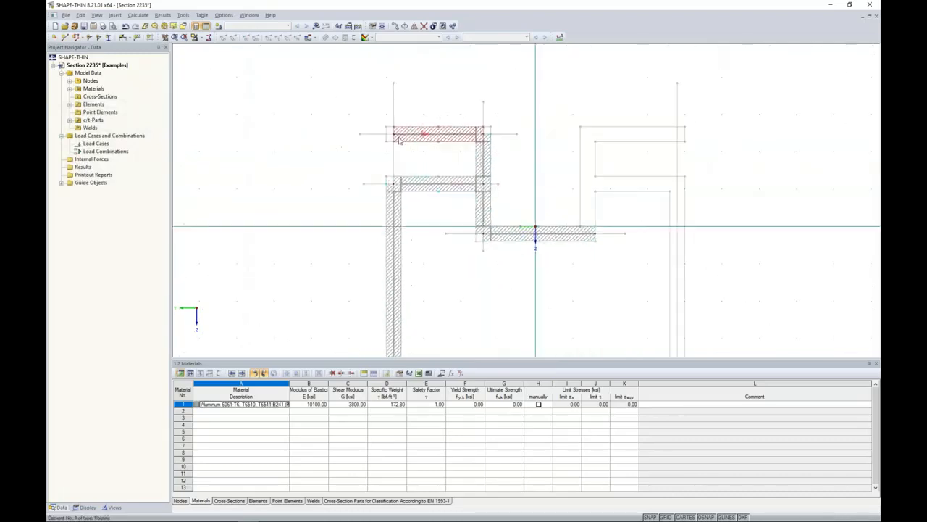
scroll(398, 140, "up", 3)
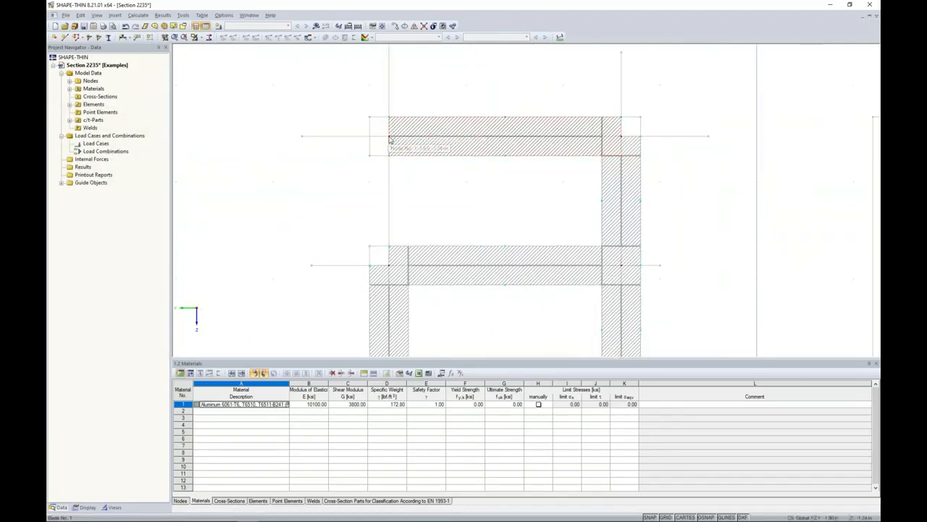
left_click_drag(390, 136, 368, 136)
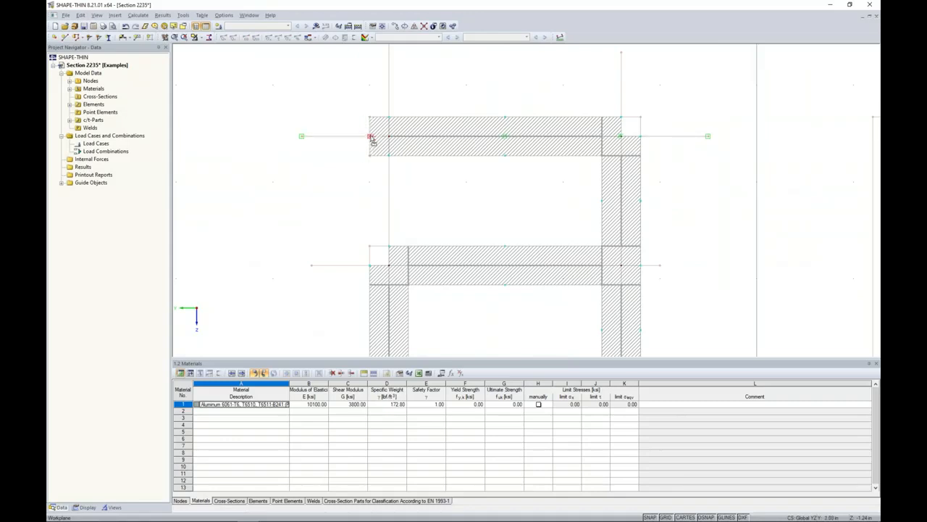
Select all the elements and mirror them as a copy about the axis parallel to Z through point 0.00, 0.00.
scroll(376, 147, "down", 5)
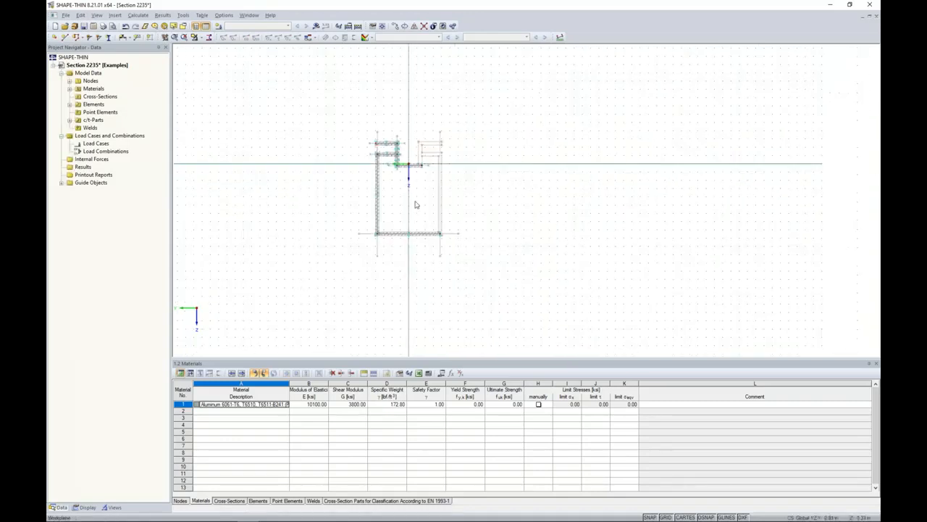
left_click_drag(370, 160, 355, 124)
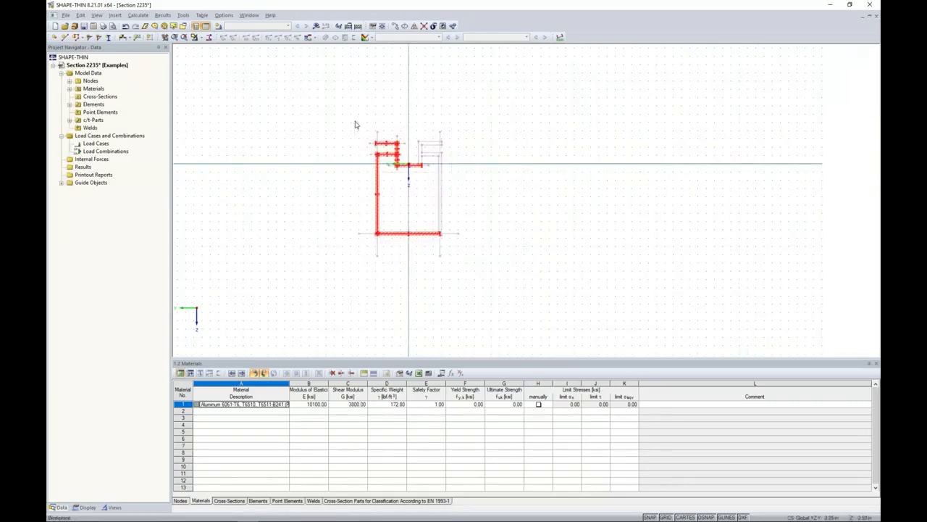
scroll(352, 159, "up", 2)
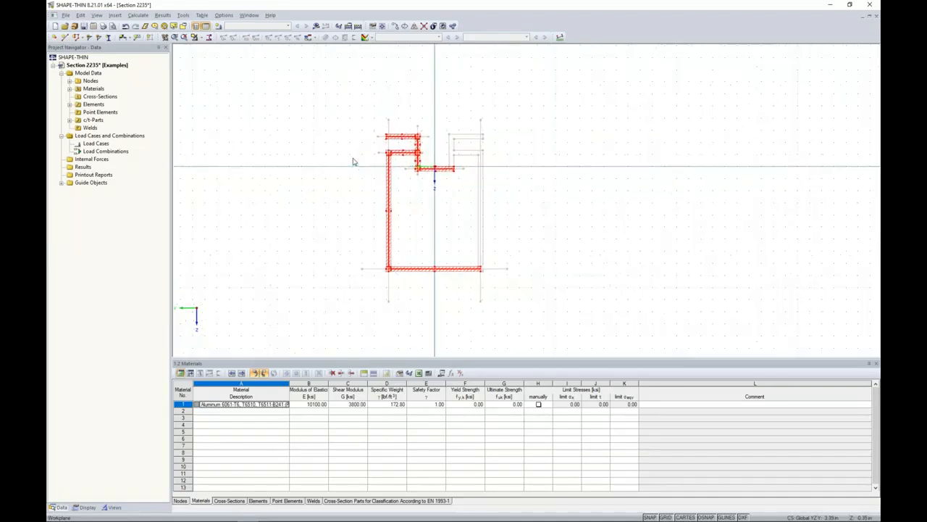
left_click(414, 27)
left_click(332, 179)
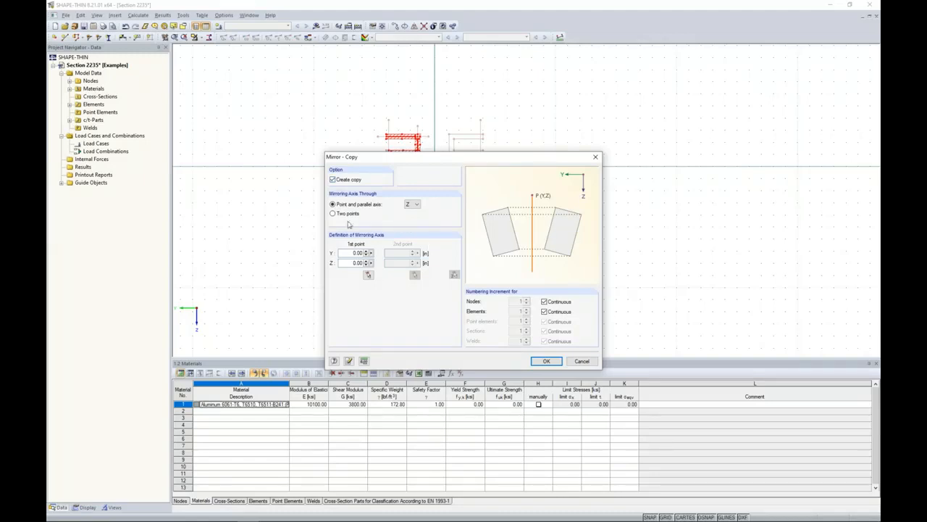
left_click(542, 362)
left_click(551, 225)
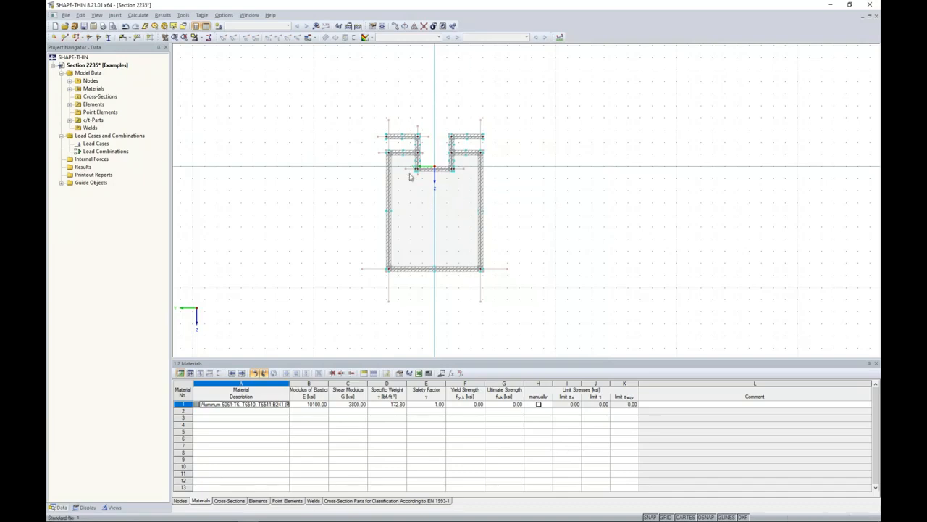
Examine how the elements connect at the recess bottom, the webs and the upper flanges of the mirrored section.
scroll(413, 179, "up", 3)
scroll(412, 178, "up", 3)
left_click(439, 168)
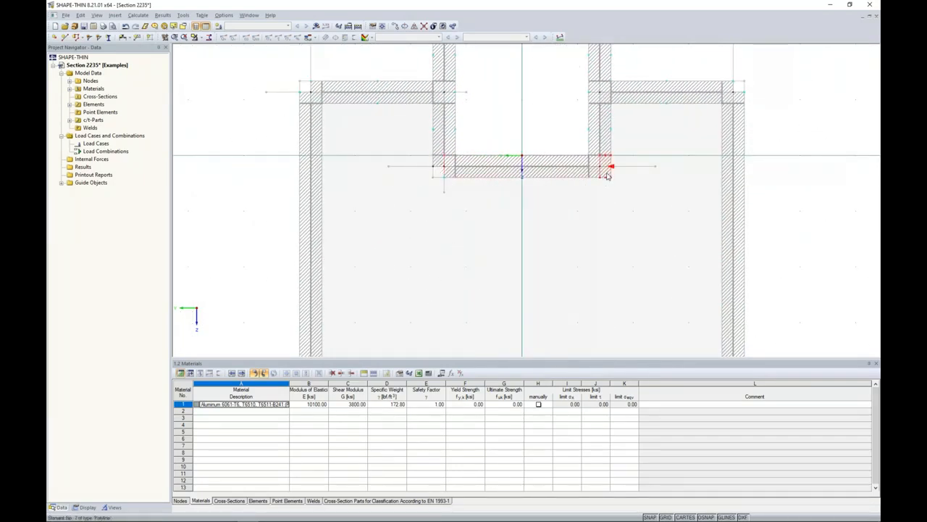
scroll(611, 213, "down", 5)
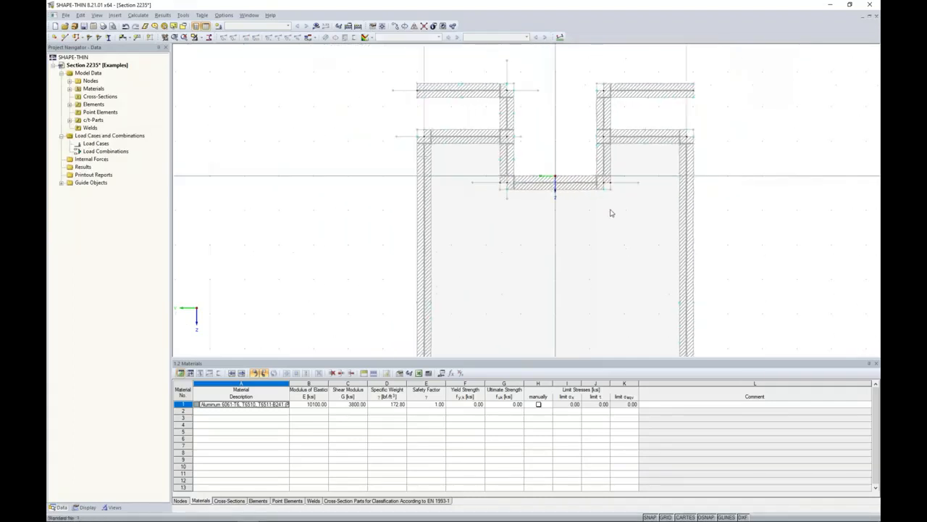
middle_click_drag(604, 245, 538, 199)
scroll(453, 139, "up", 1)
middle_click_drag(452, 143, 444, 194)
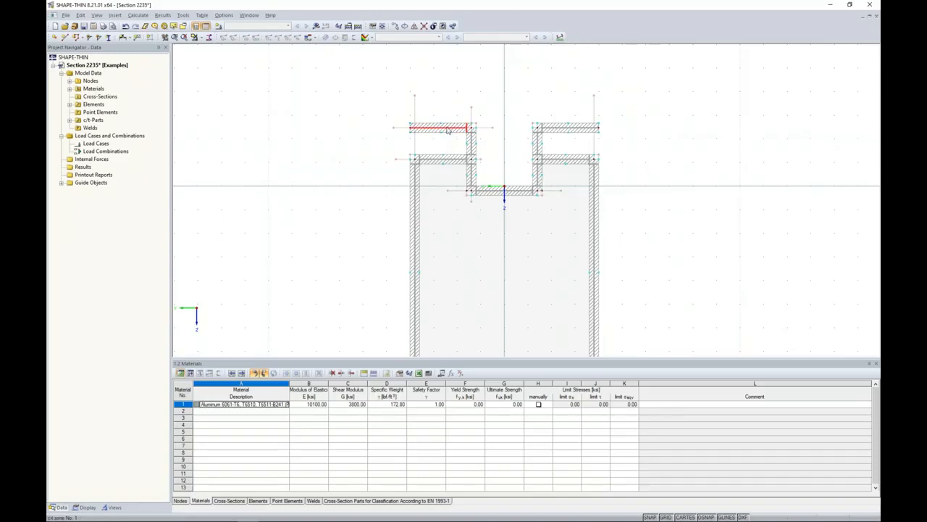
scroll(447, 134, "up", 3)
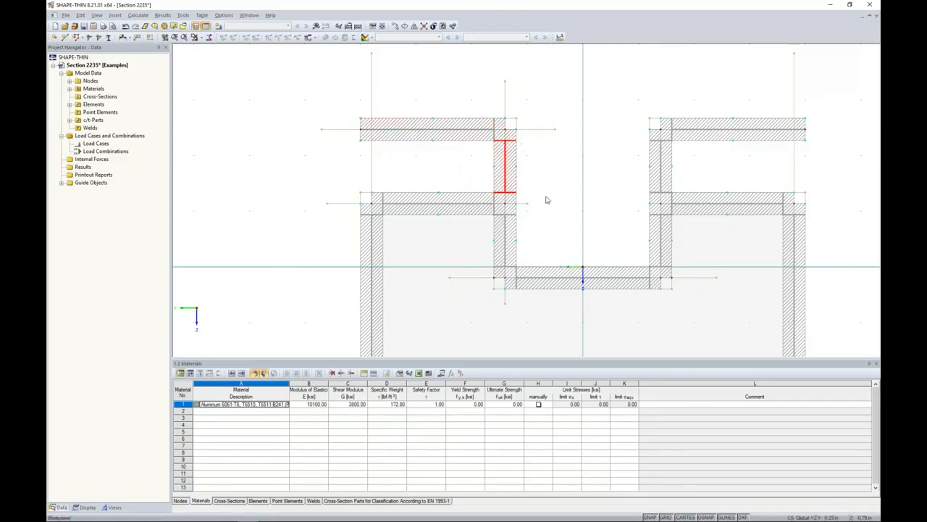
scroll(551, 203, "down", 5)
scroll(555, 210, "down", 1)
middle_click_drag(552, 209, 476, 150)
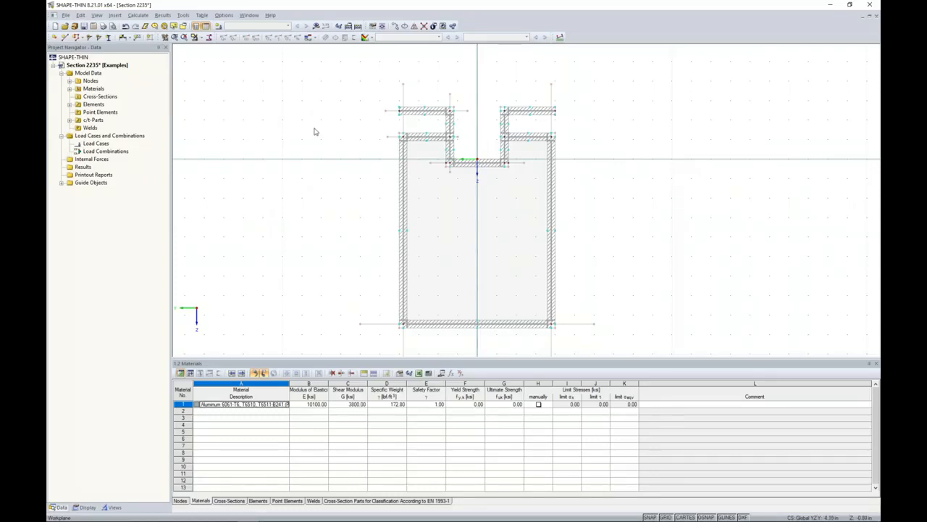
Try to calculate the results of the cross-section.
left_click(316, 25)
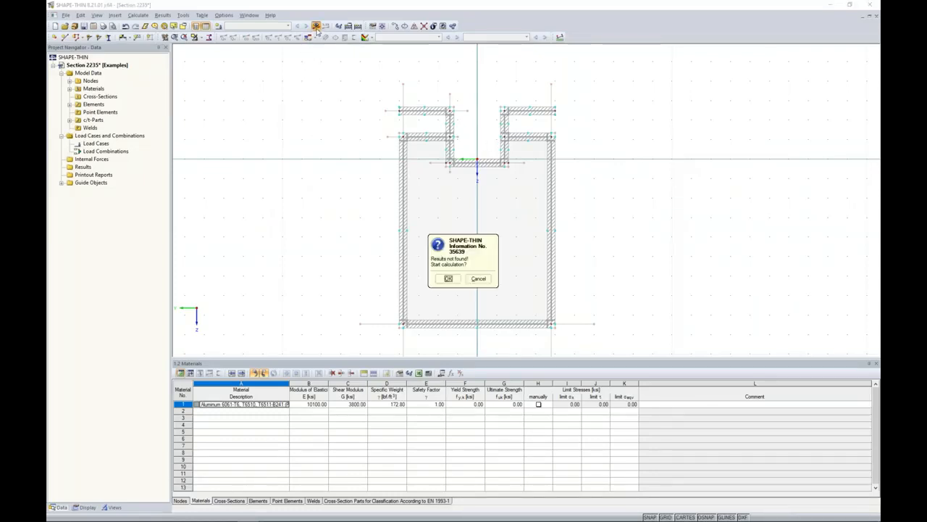
left_click(448, 278)
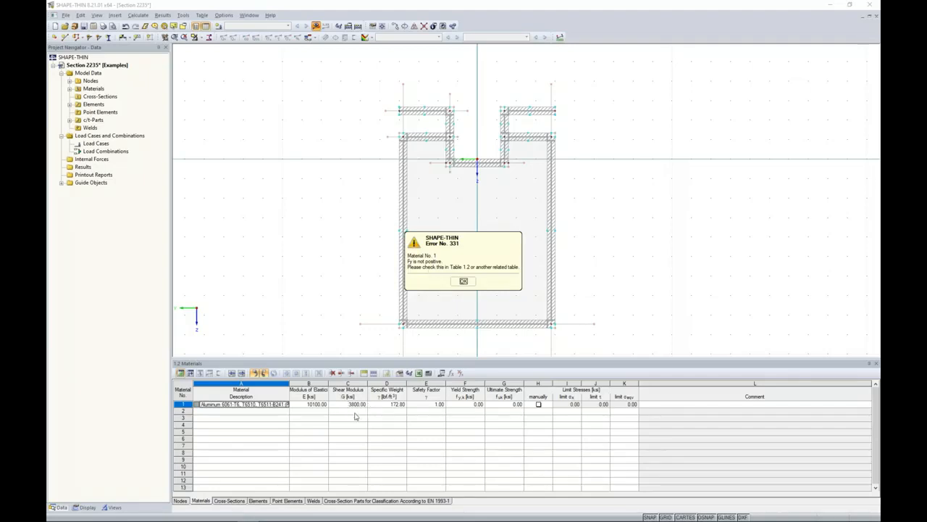
left_click(464, 281)
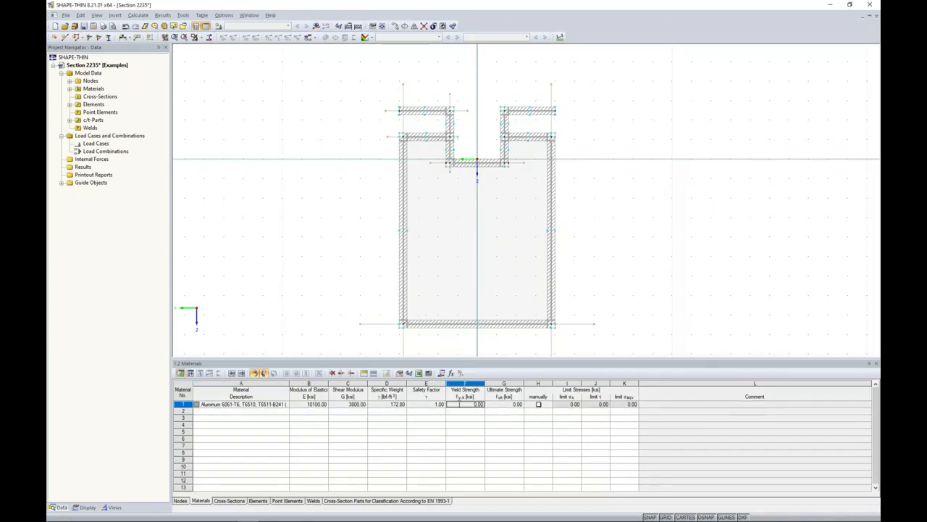
Set the aluminum material's yield strength to 30 ksi and calculate the cross-section results.
left_click(459, 403)
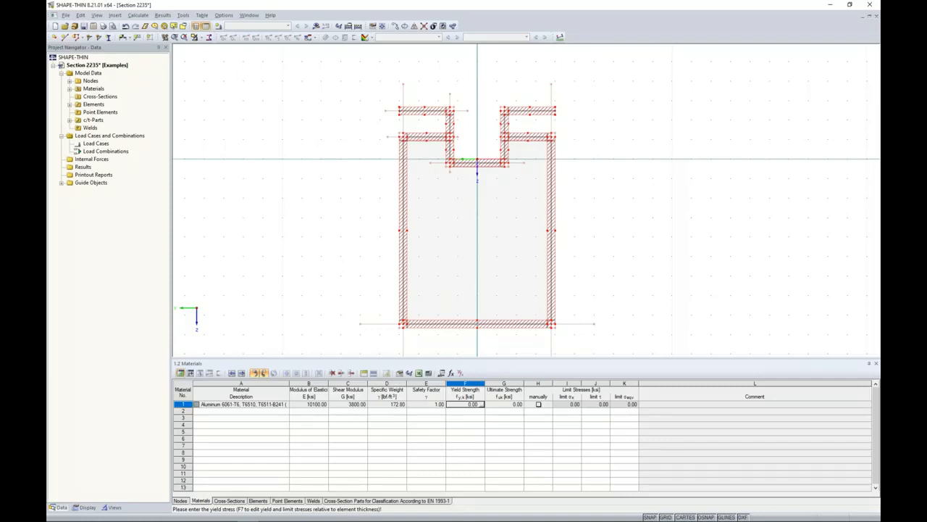
type("3")
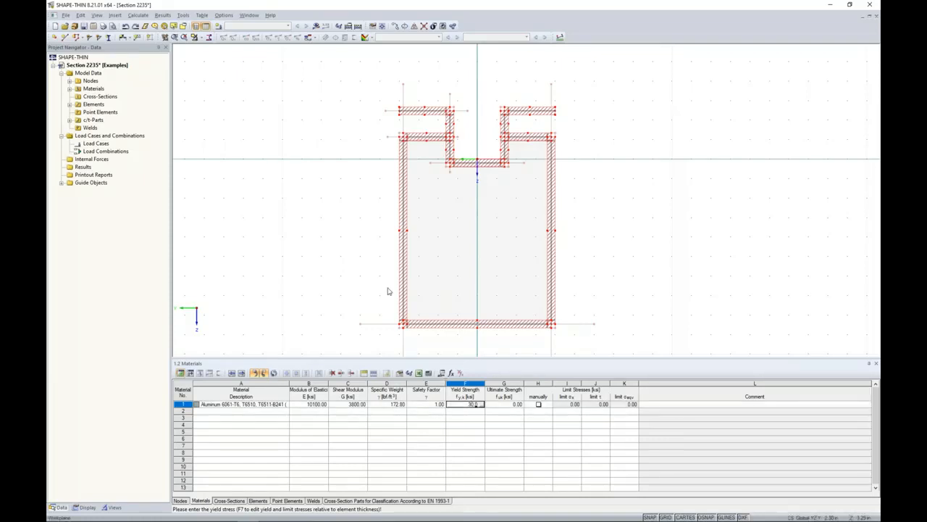
left_click(316, 25)
left_click(447, 279)
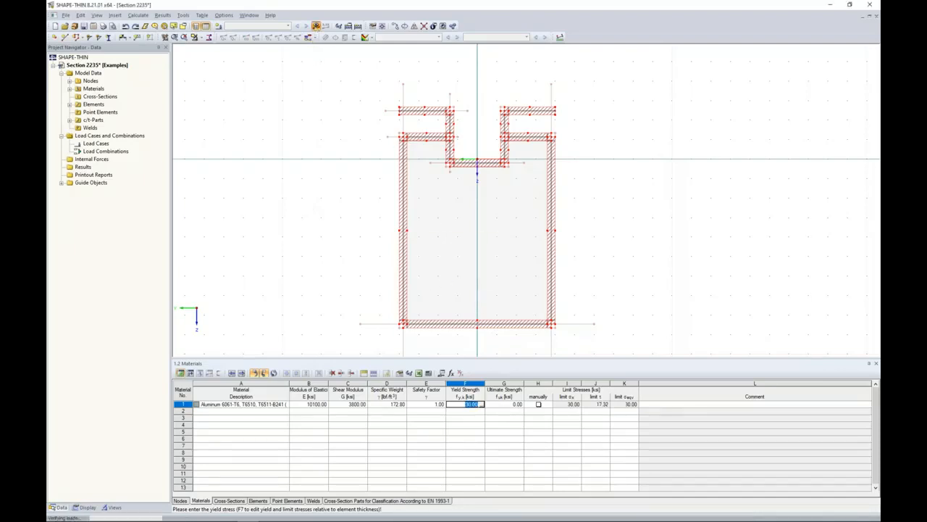
left_click(461, 278)
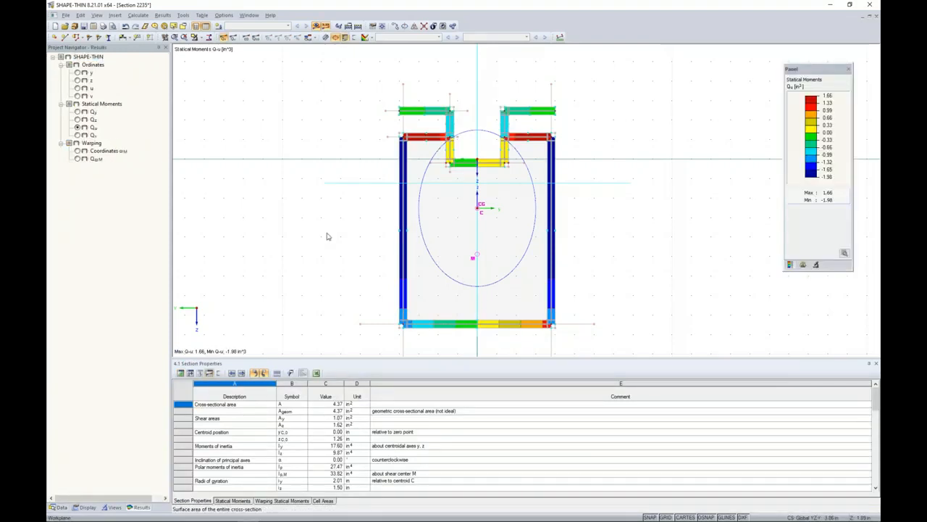
Review the section properties table, temporarily enlarging it to read from cross-sectional area through shear center, warping constants and section moduli.
scroll(326, 236, "down", 1)
middle_click_drag(325, 236, 347, 192)
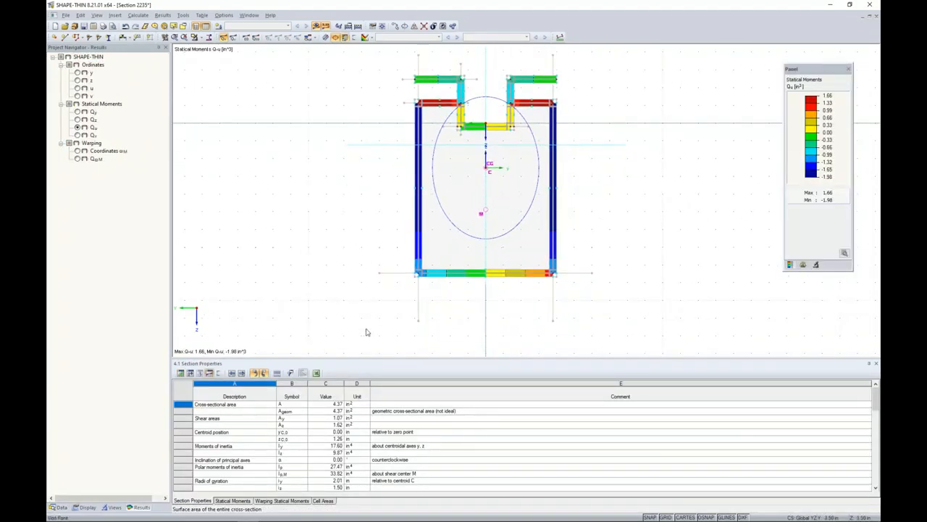
left_click_drag(369, 359, 374, 288)
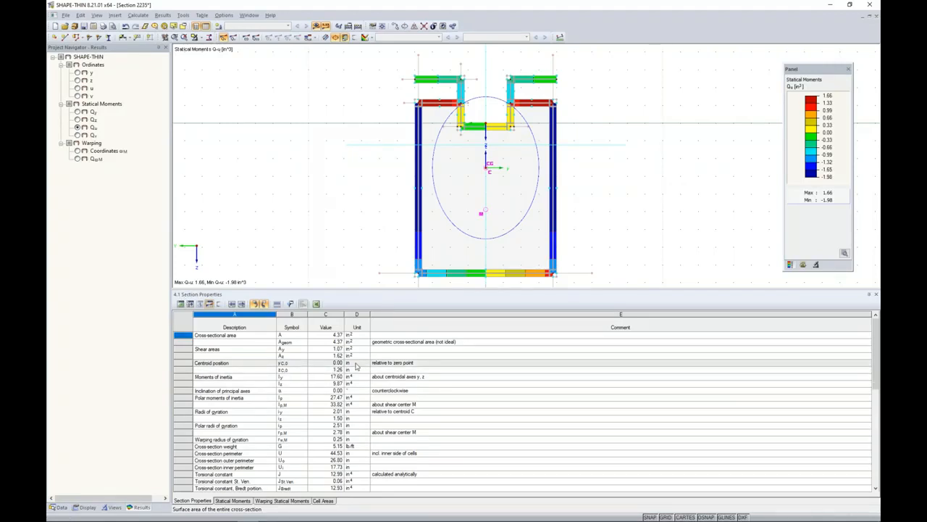
scroll(356, 367, "down", 7)
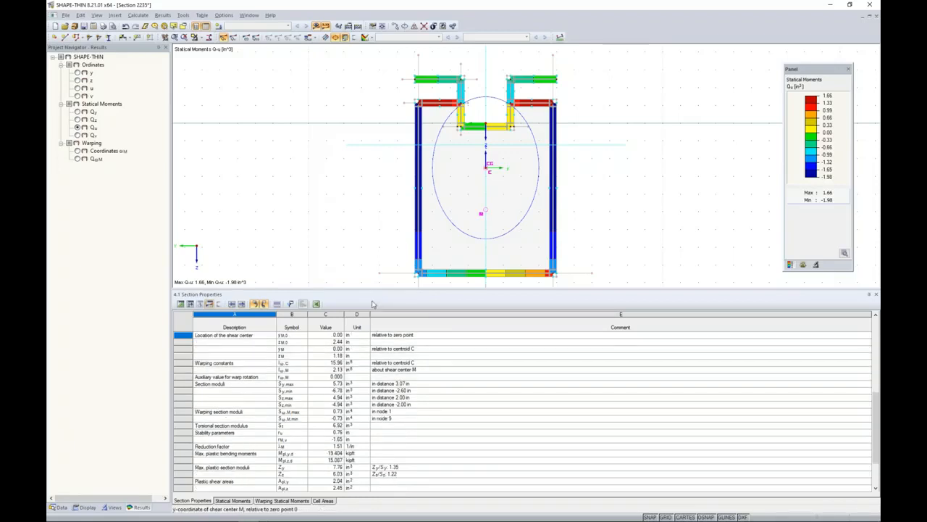
left_click_drag(372, 291, 370, 369)
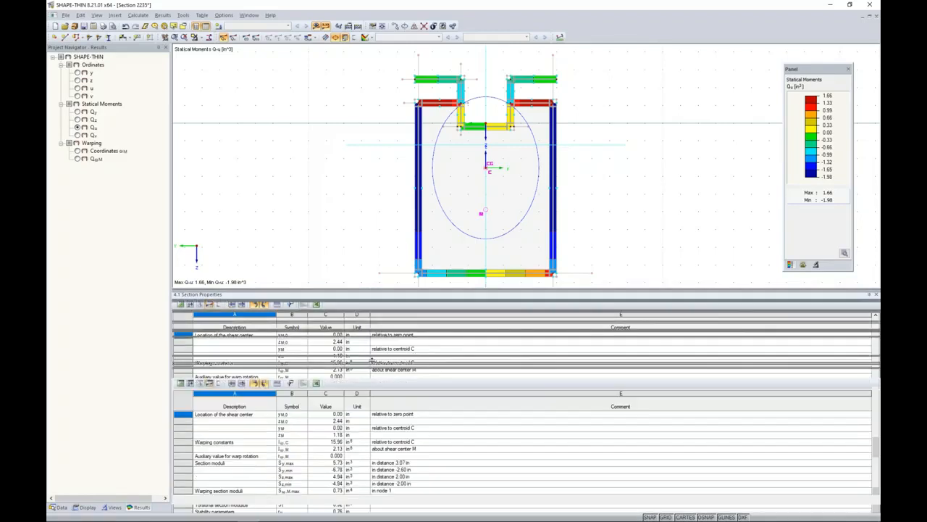
middle_click_drag(374, 245, 362, 275)
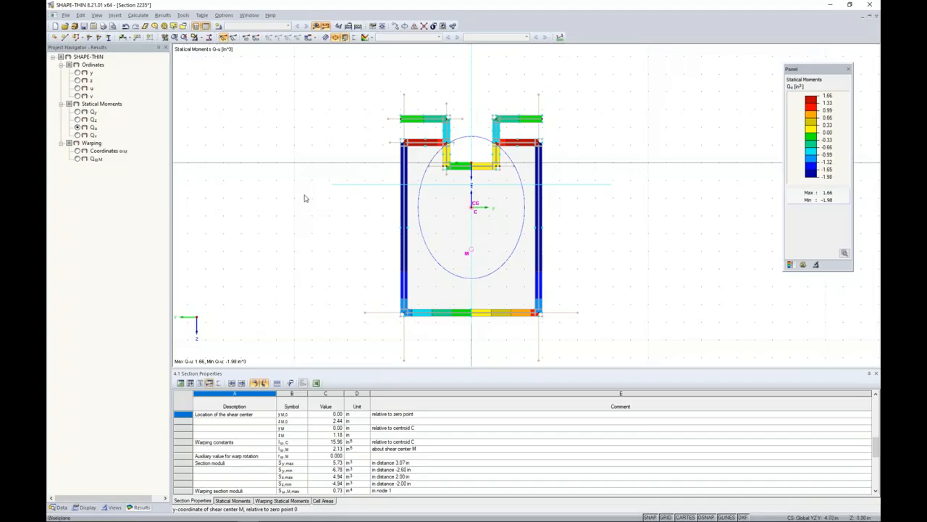
Save the calculated cross-section file and switch to RFEM.
left_click(83, 26)
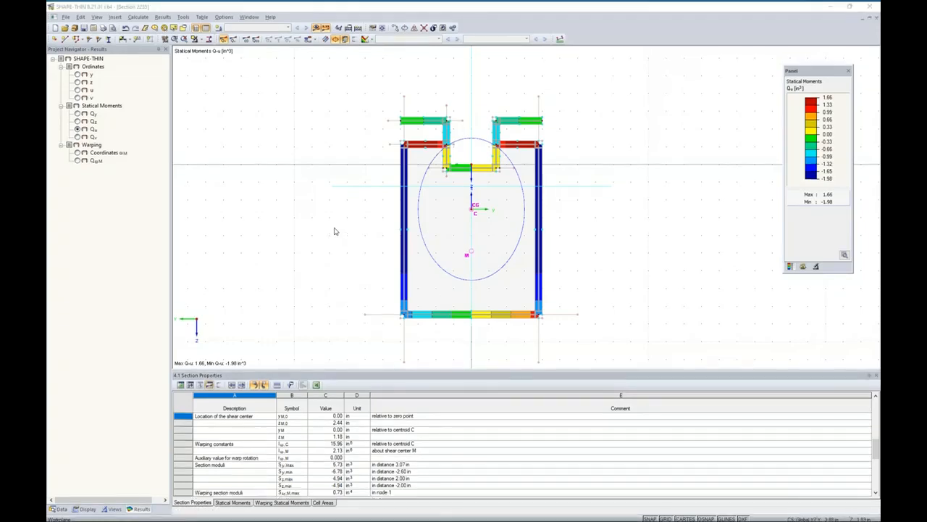
key("super+Tab")
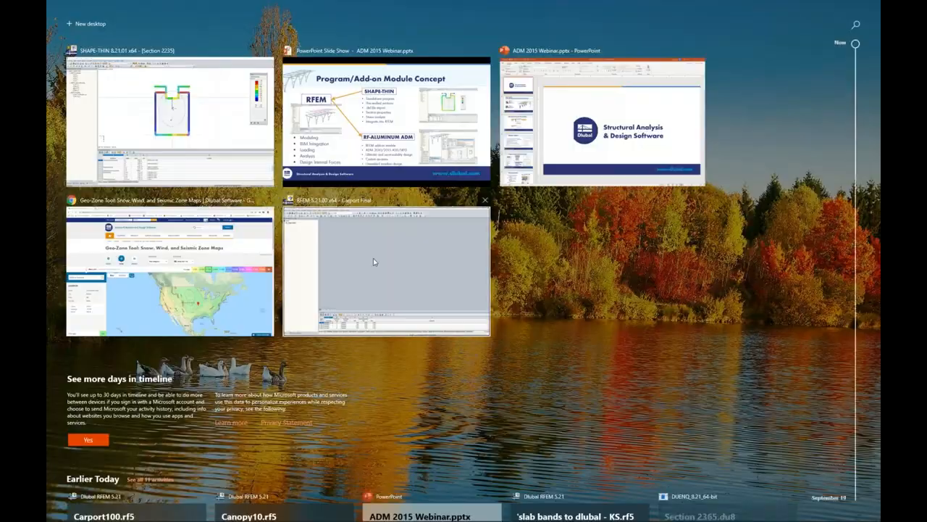
left_click(373, 259)
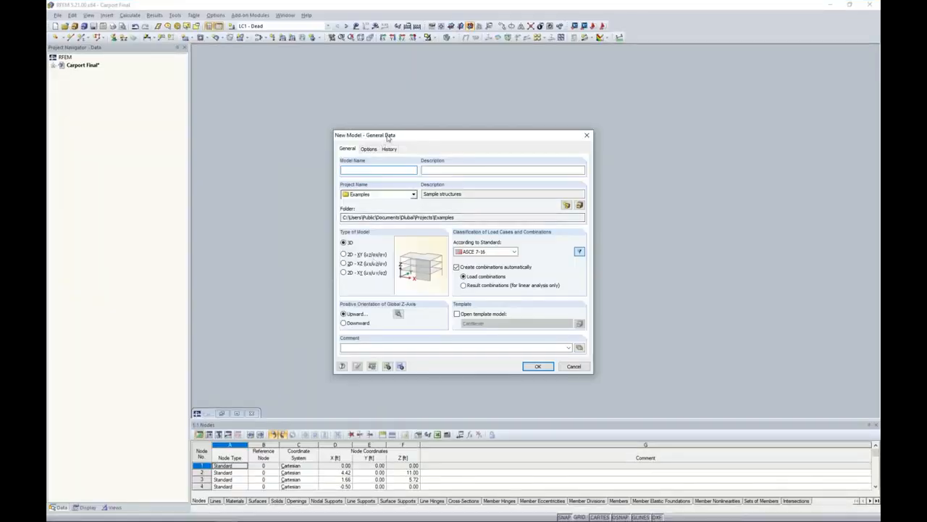
Create a 3D model named Webinar100 in the Examples project, using ASCE 7-16 with automatically created load combinations.
left_click_drag(389, 138, 388, 128)
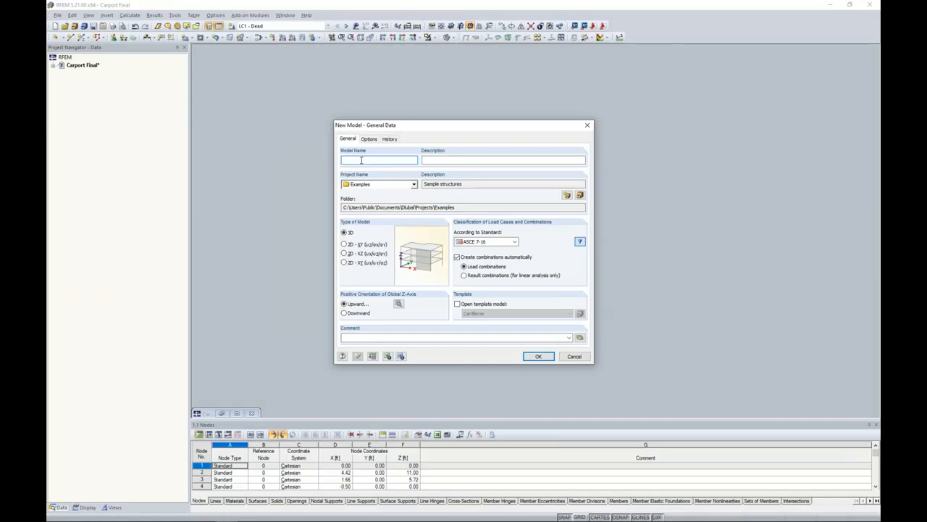
type("Webinar 100")
left_click(496, 242)
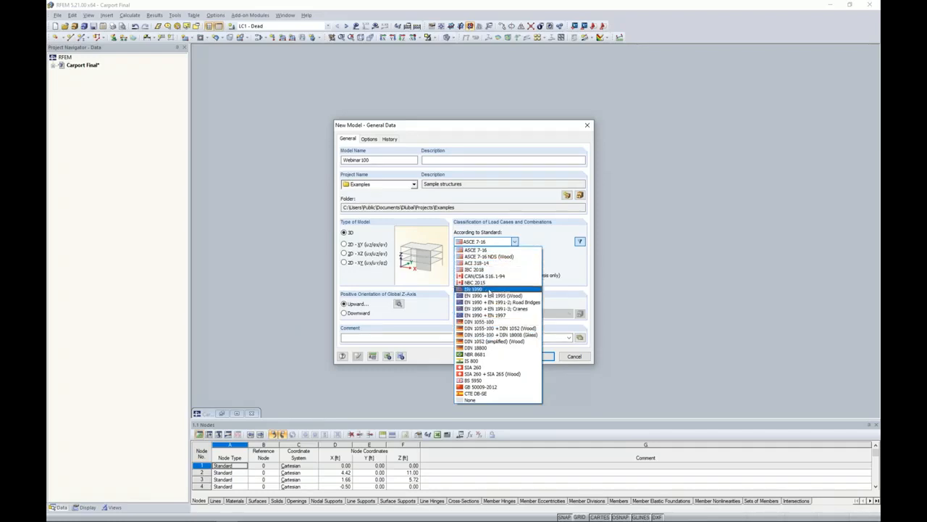
left_click(561, 268)
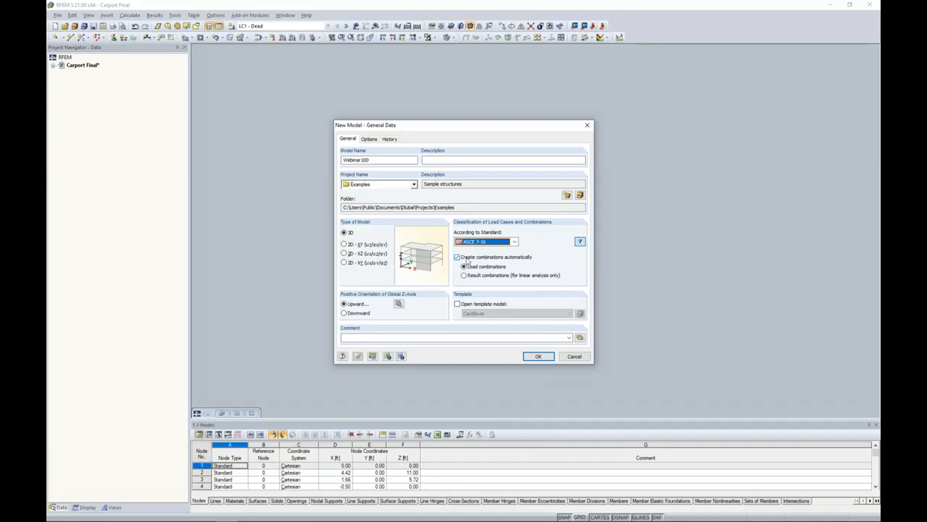
left_click(538, 355)
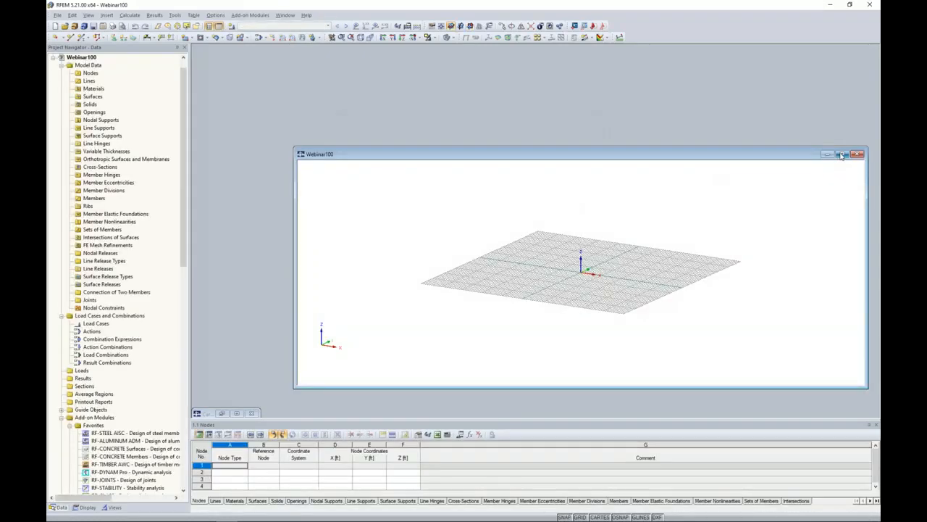
Maximize the new model's window, bring the work plane grid to a working size and enlarge the nodes table.
double_click(588, 150)
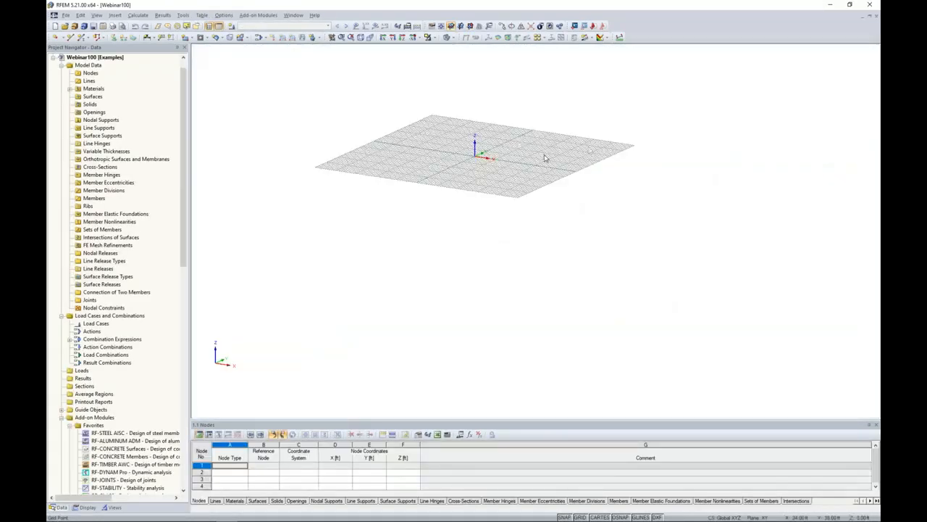
middle_click_drag(547, 155, 604, 242)
scroll(550, 269, "up", 2)
scroll(550, 268, "up", 1)
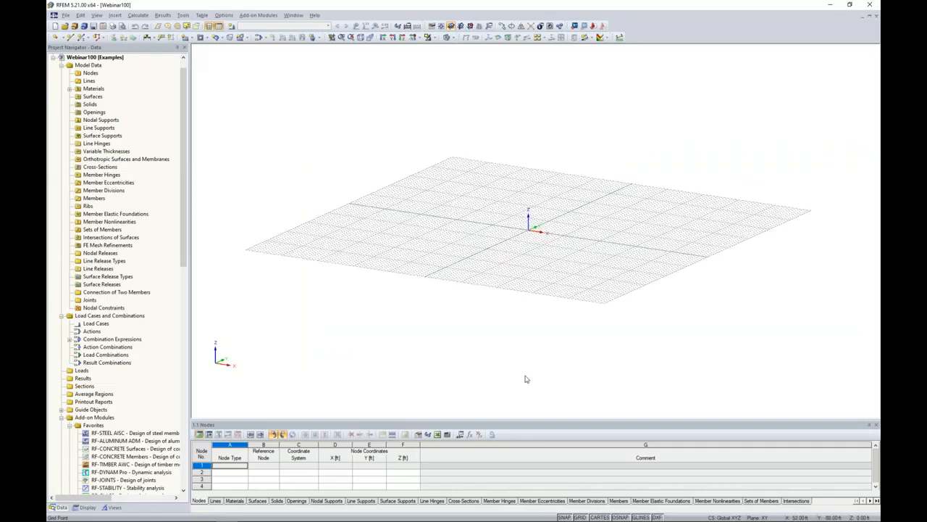
left_click_drag(505, 421, 508, 355)
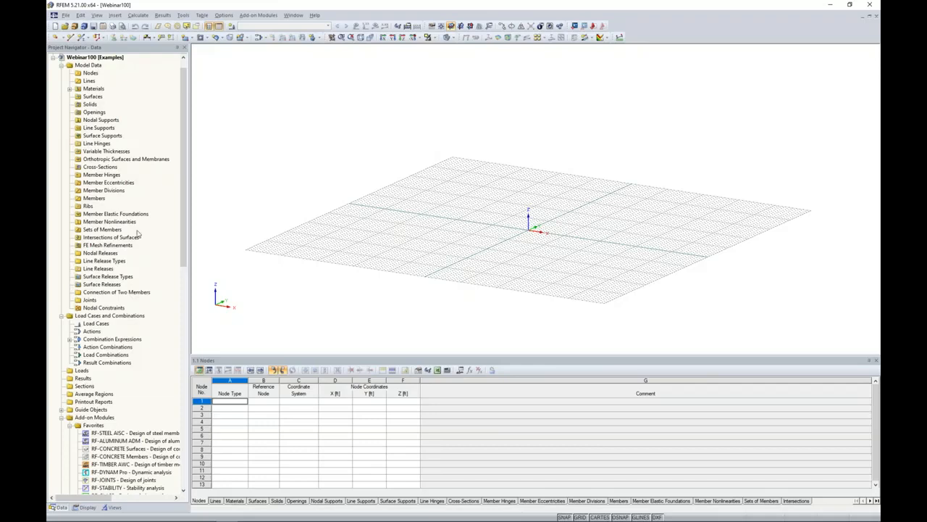
Look through the add-on modules available in the project navigator, from the favorites to the further design modules.
scroll(137, 231, "down", 10)
scroll(138, 232, "down", 2)
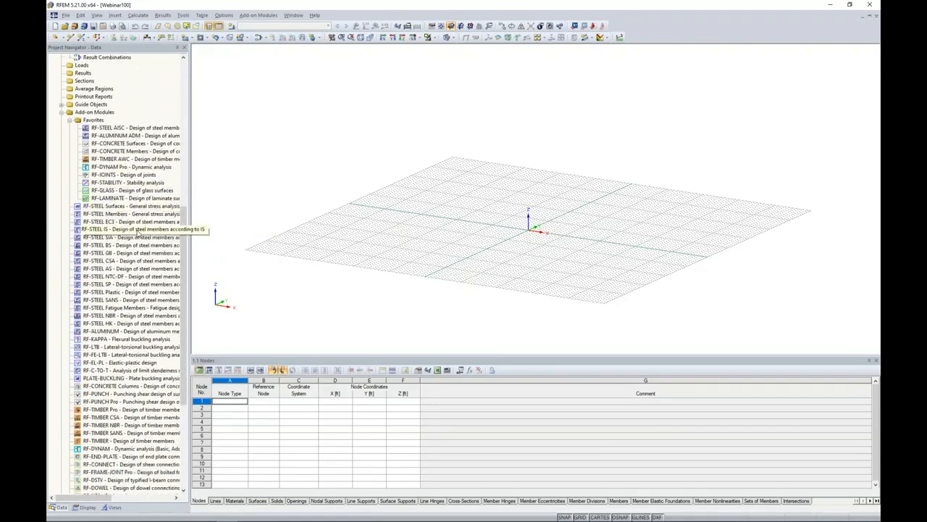
scroll(138, 232, "down", 6)
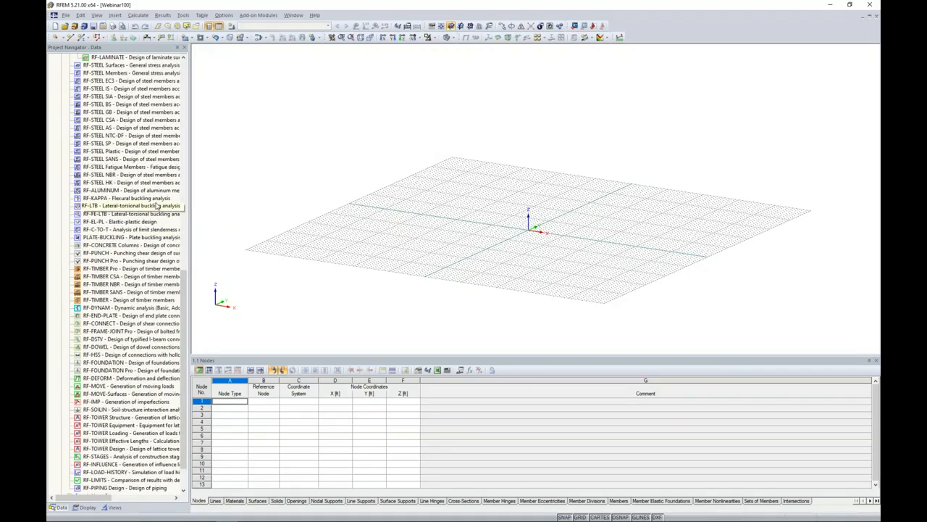
scroll(156, 206, "up", 3)
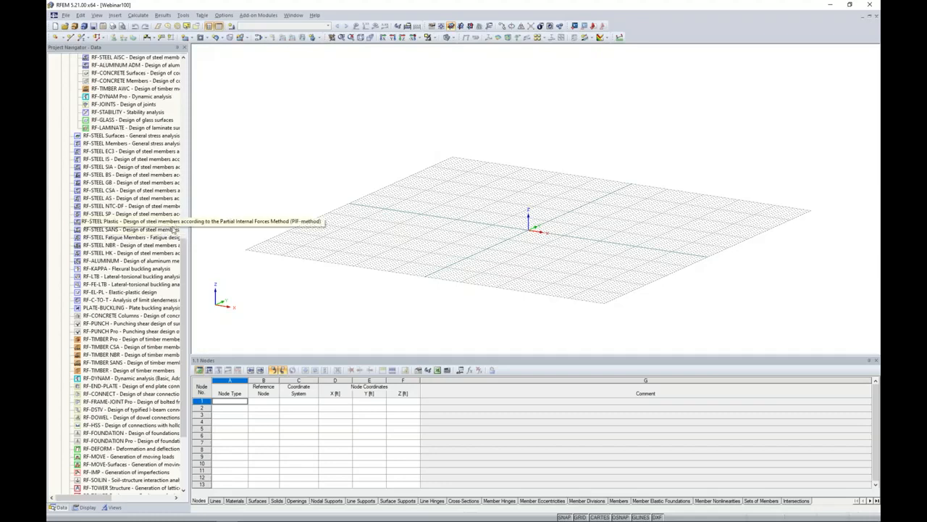
scroll(162, 230, "up", 12)
scroll(162, 231, "up", 5)
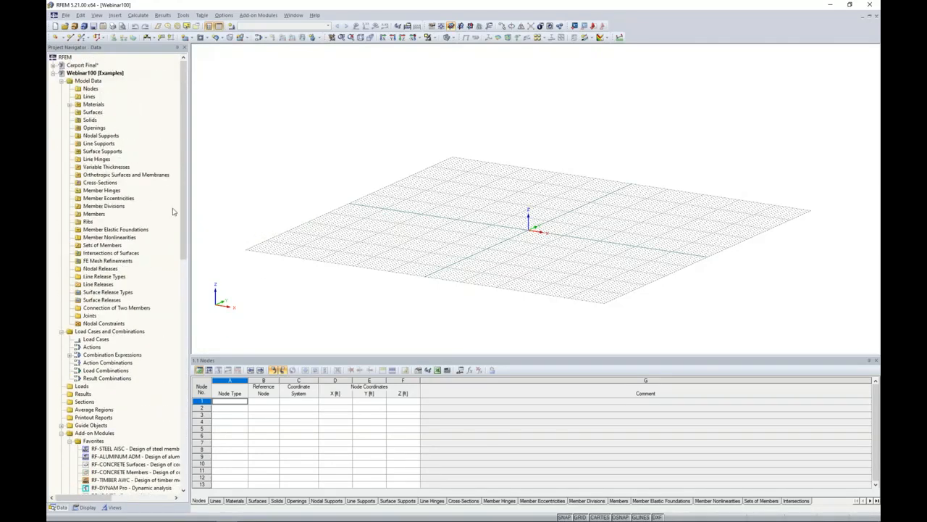
Begin a new single member and choose the rectangular hollow section RT 5 x 2 x 1/4 from ADM 2015 Table 24.
left_click(83, 37)
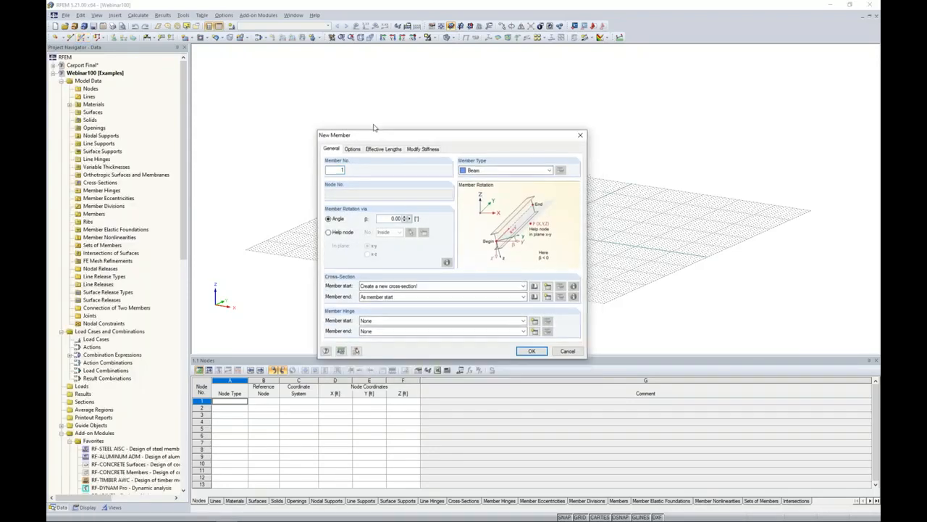
left_click(513, 263)
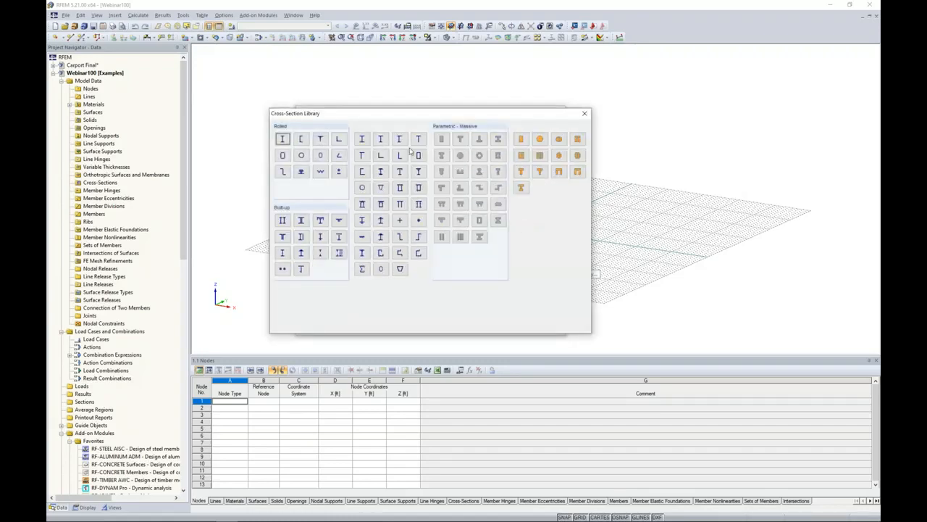
left_click(380, 204)
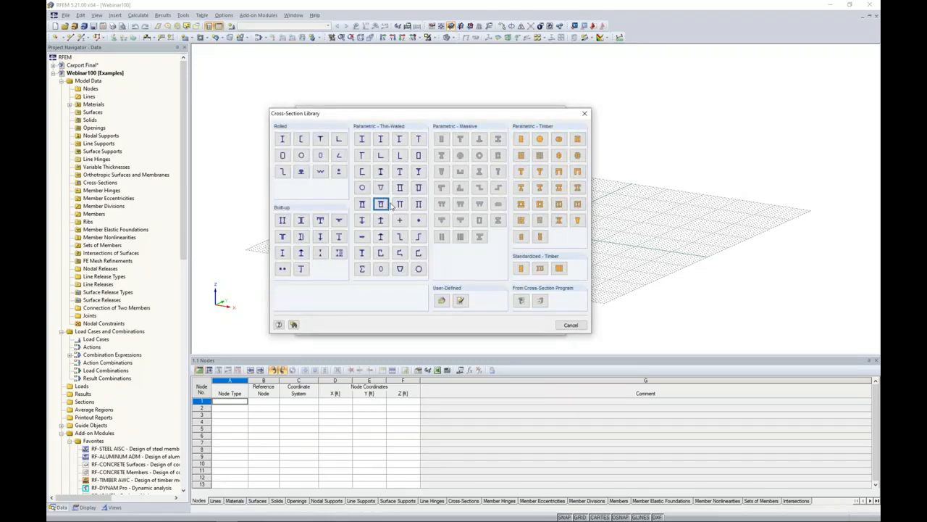
left_click(285, 159)
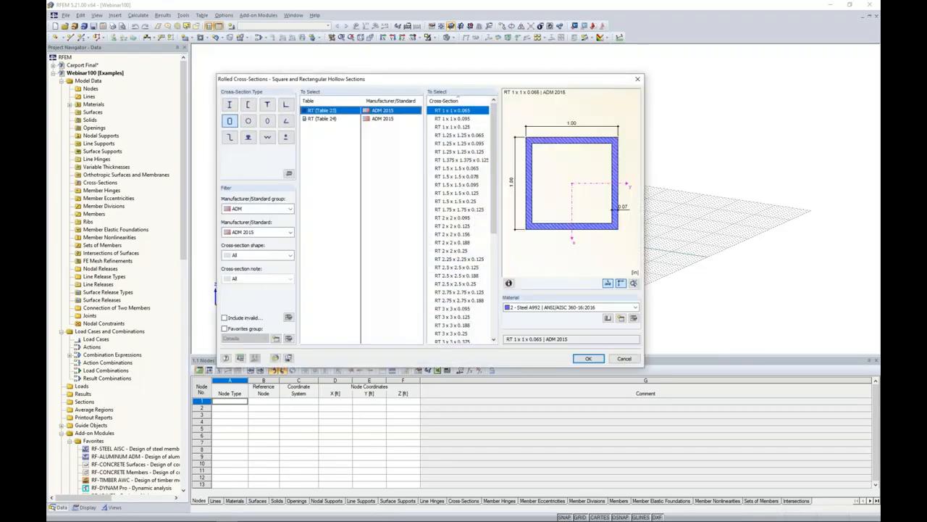
left_click(242, 232)
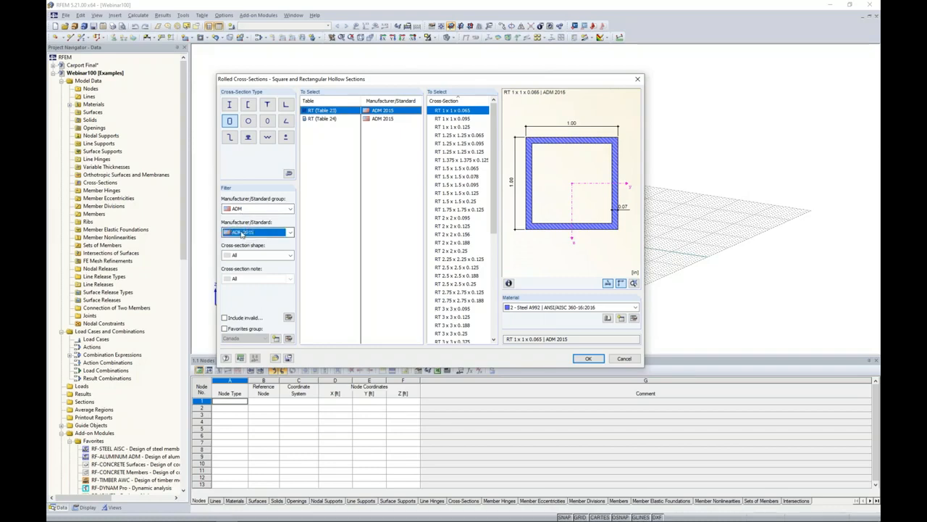
left_click(250, 255)
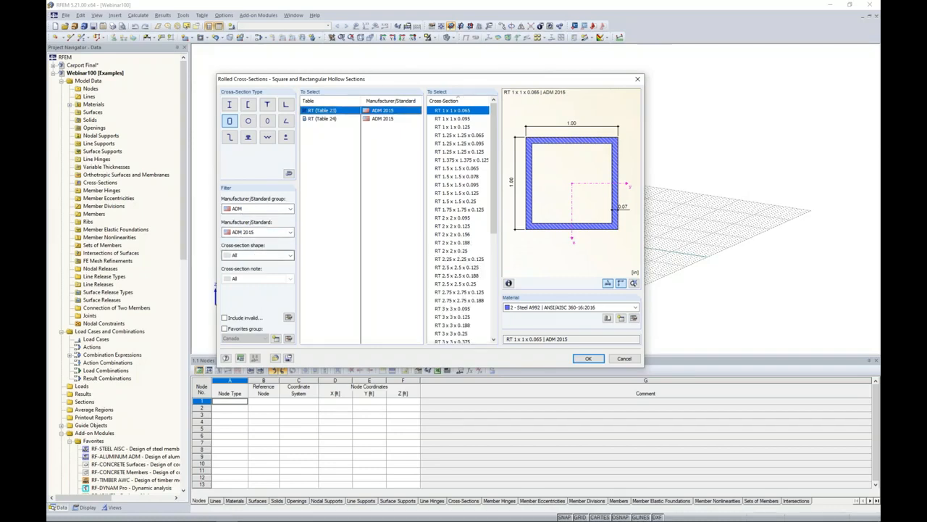
left_click(322, 119)
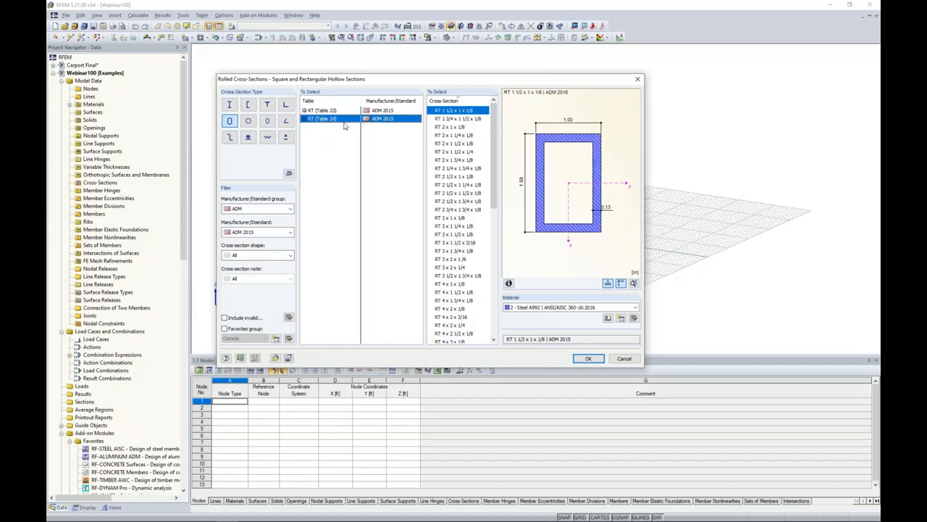
left_click_drag(493, 143, 487, 201)
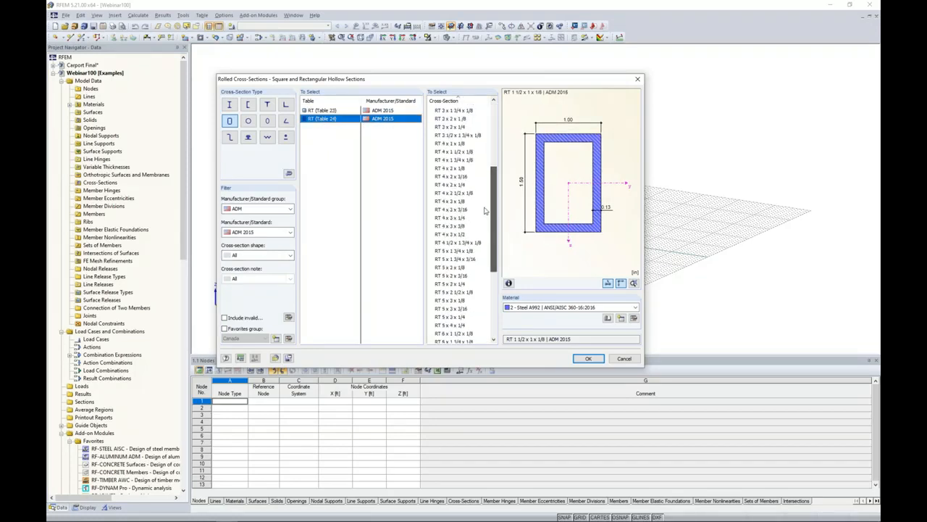
scroll(490, 208, "down", 1)
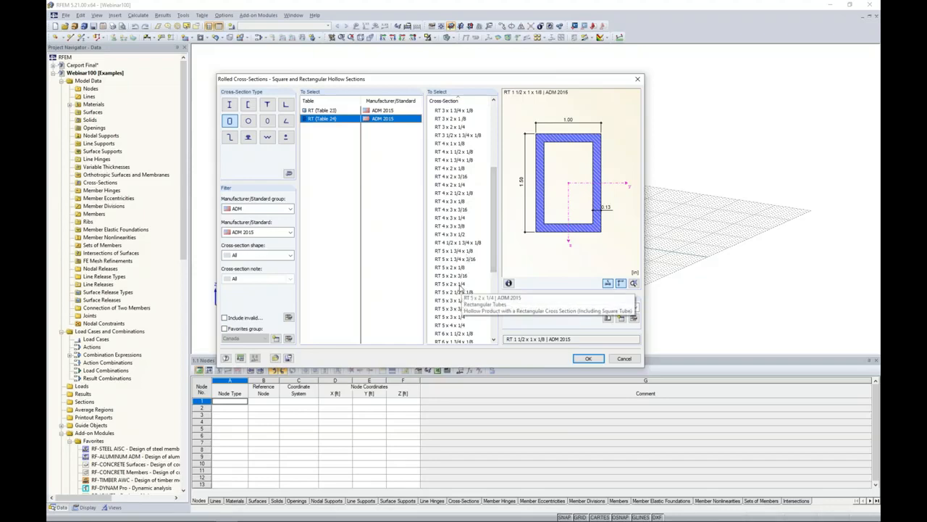
left_click(458, 285)
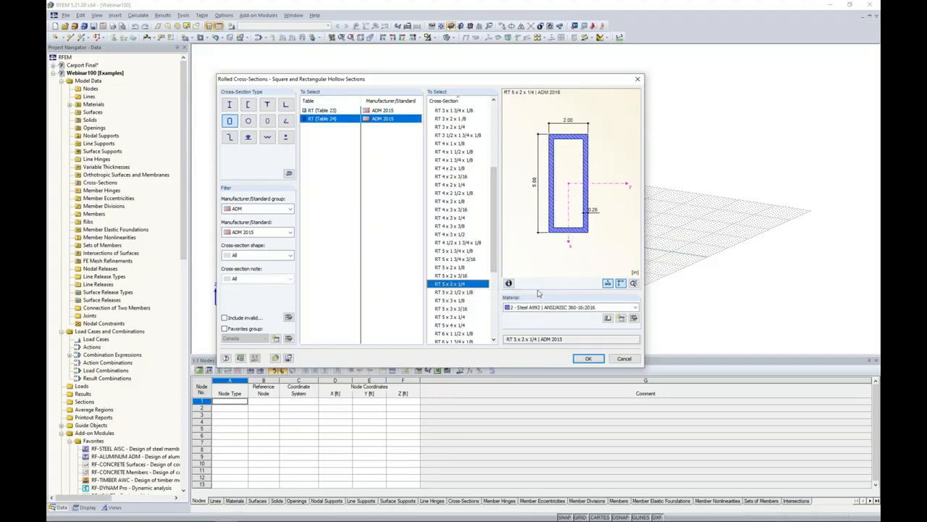
Open the material library for the section and filter it to metal, aluminum and the ADM 2015 standard.
left_click(548, 308)
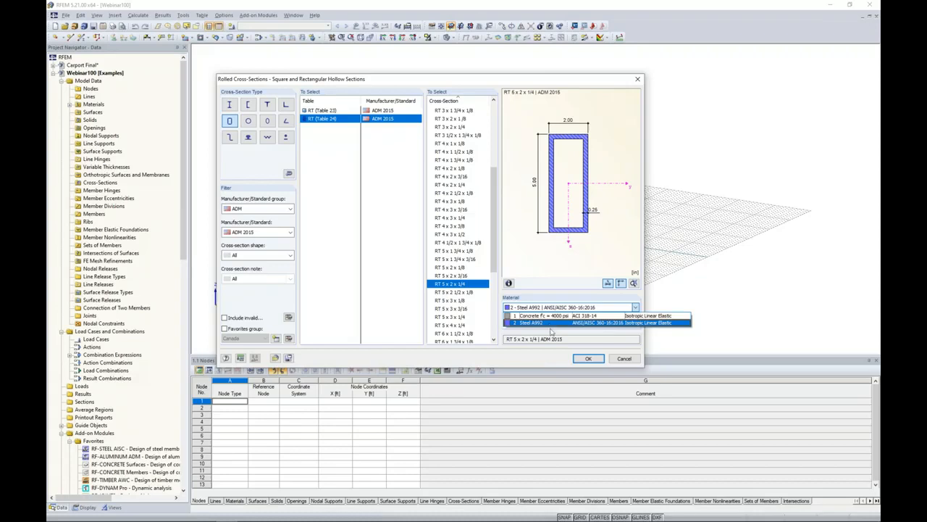
left_click(552, 332)
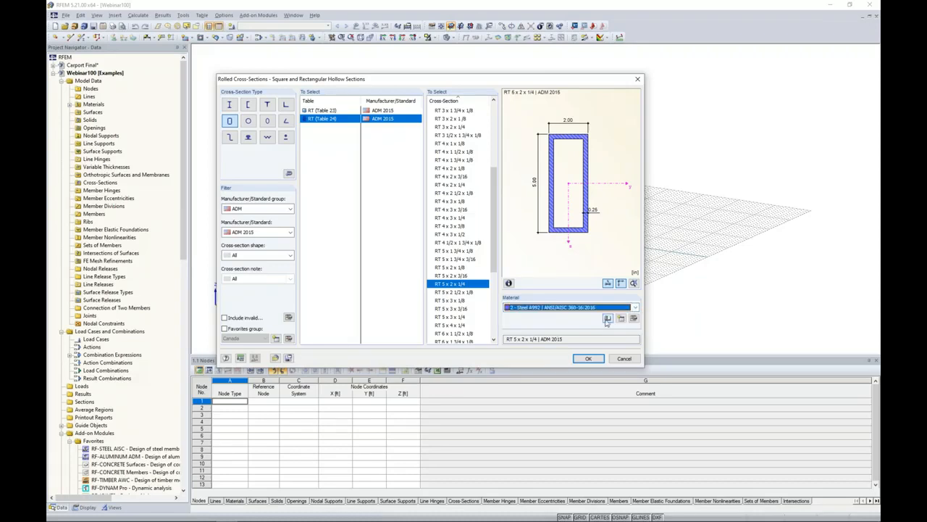
left_click(608, 320)
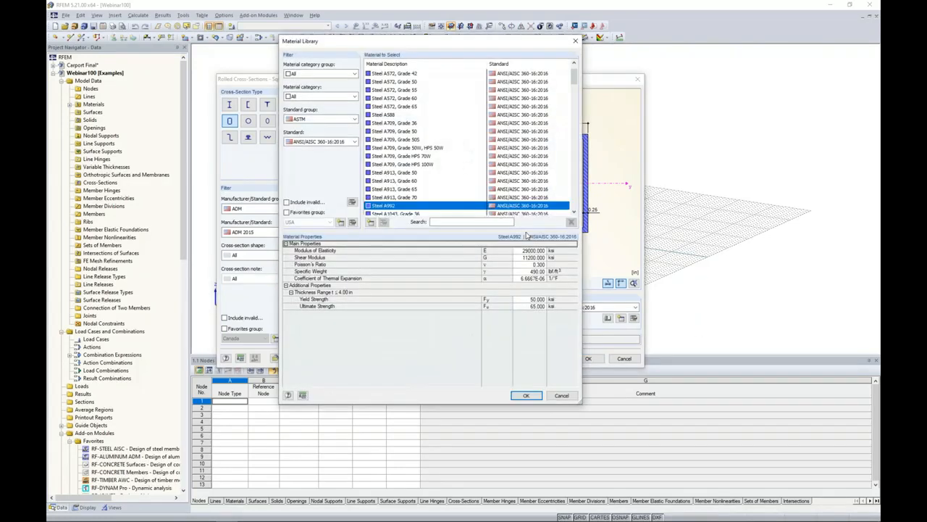
left_click_drag(465, 47, 399, 61)
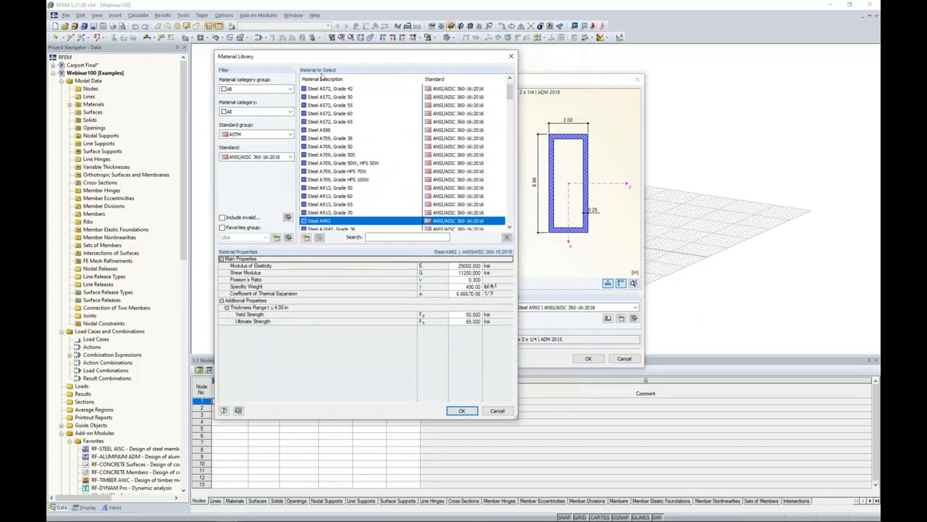
left_click(255, 89)
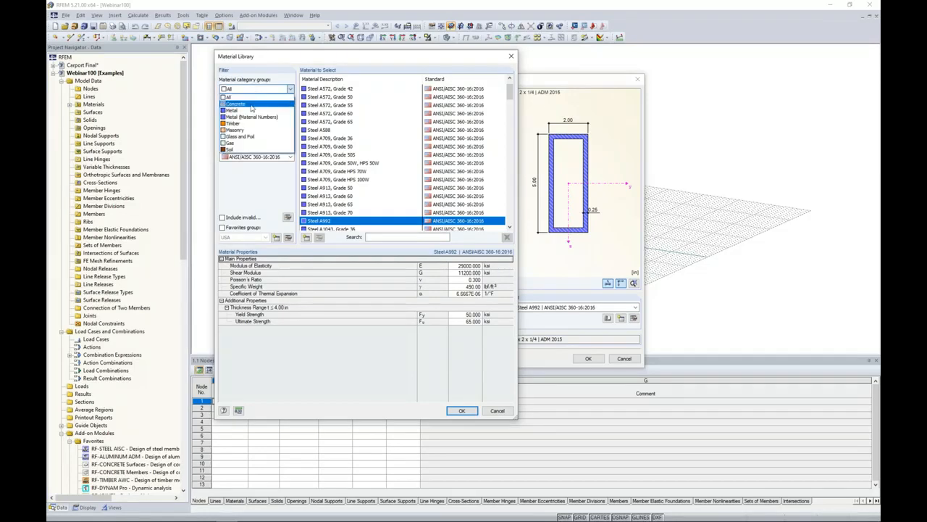
left_click(253, 109)
left_click(252, 113)
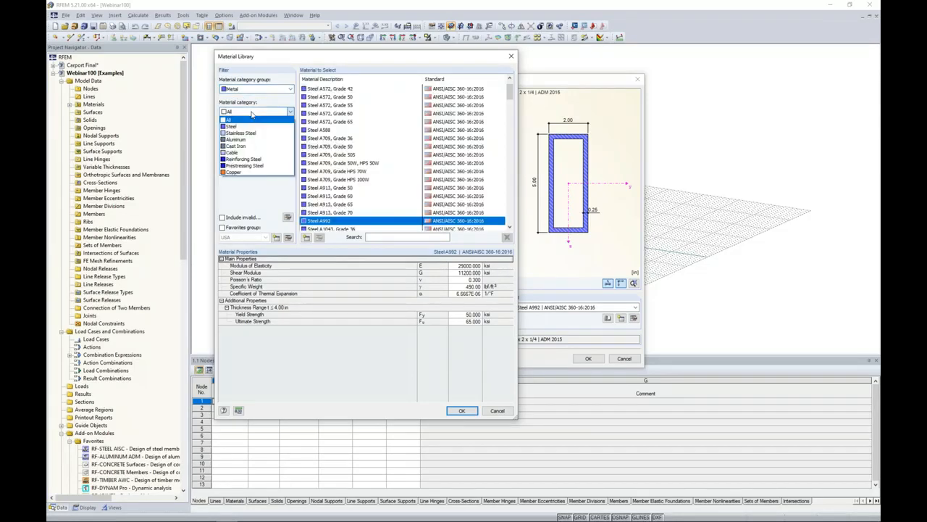
left_click(251, 139)
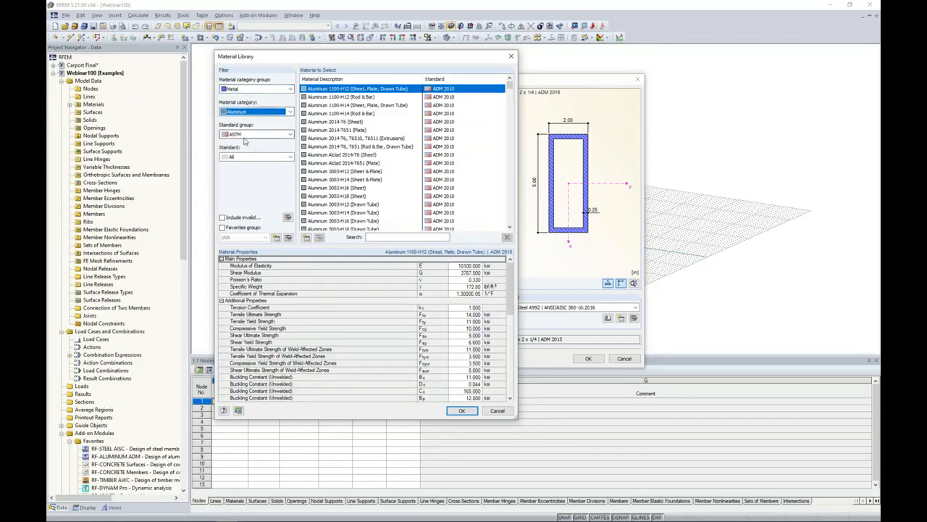
left_click(244, 157)
left_click(246, 180)
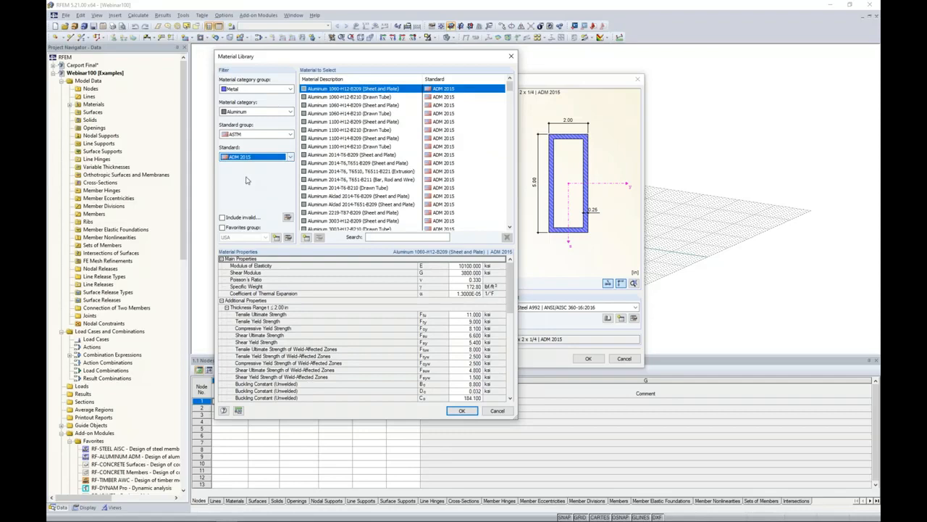
Search for 6061 and assign Aluminum 6061-T6, T6510, T6511-B241 (Pipe and Tube), Note 1 to the RT 5 x 2 x 1/4 section.
left_click(379, 238)
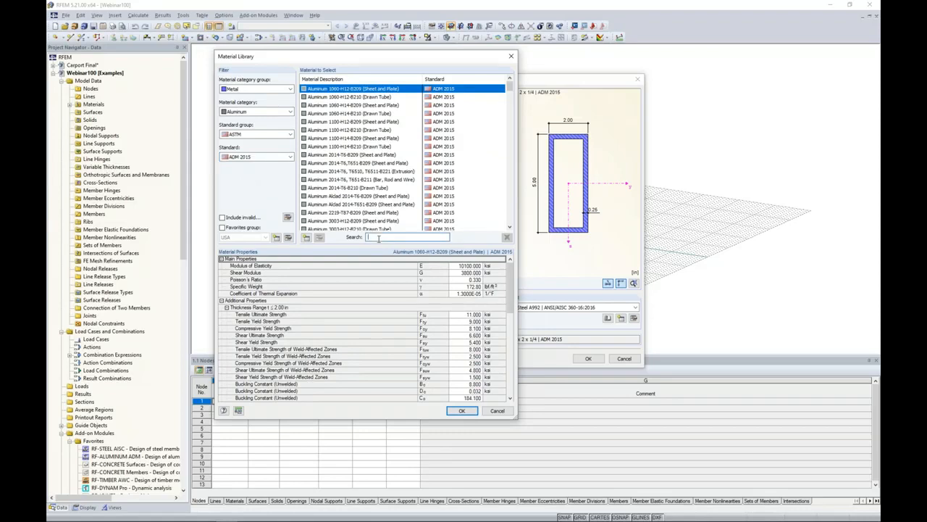
type("6061")
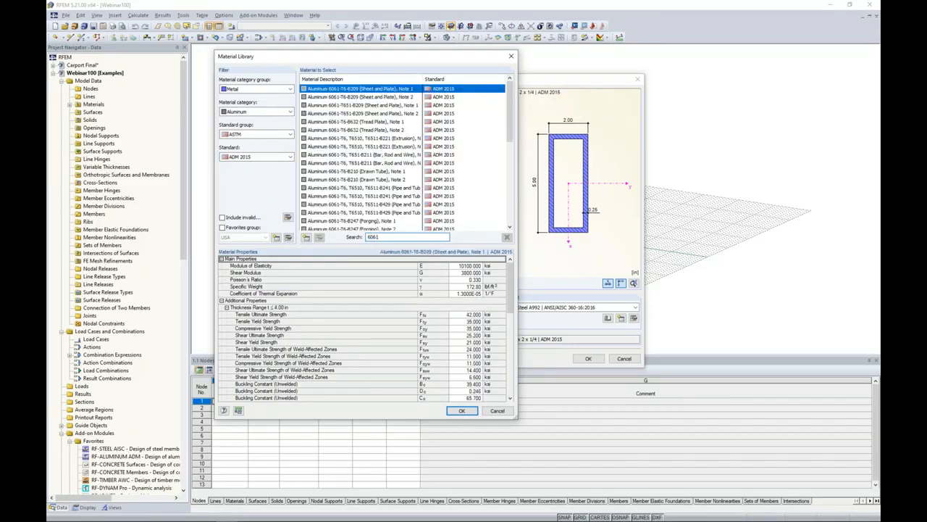
left_click(370, 189)
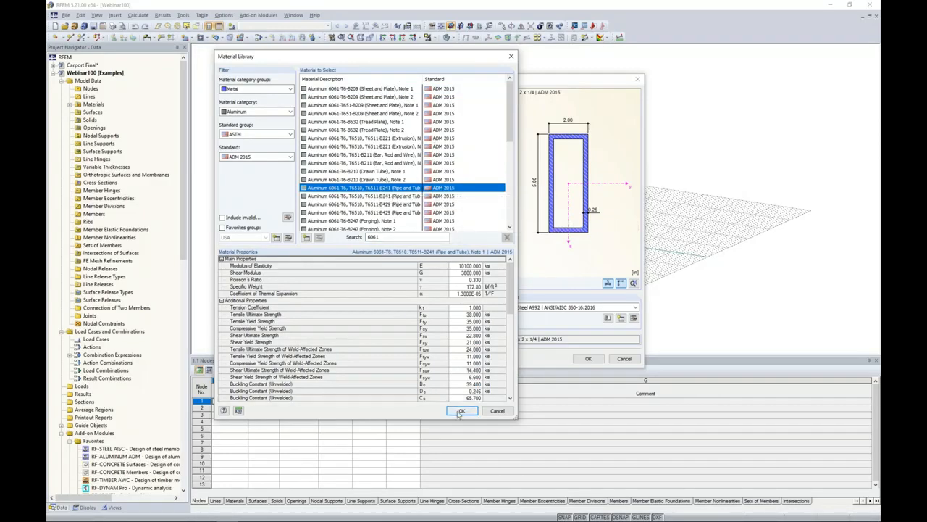
mouse_move(509, 296)
left_mouse_down()
mouse_move(497, 363)
mouse_move(498, 290)
left_mouse_up()
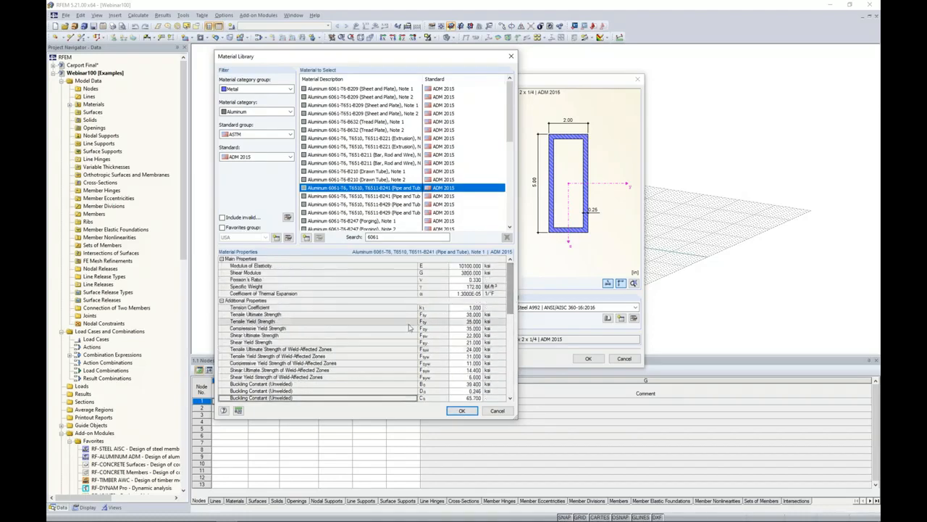
left_click(462, 410)
left_click(588, 358)
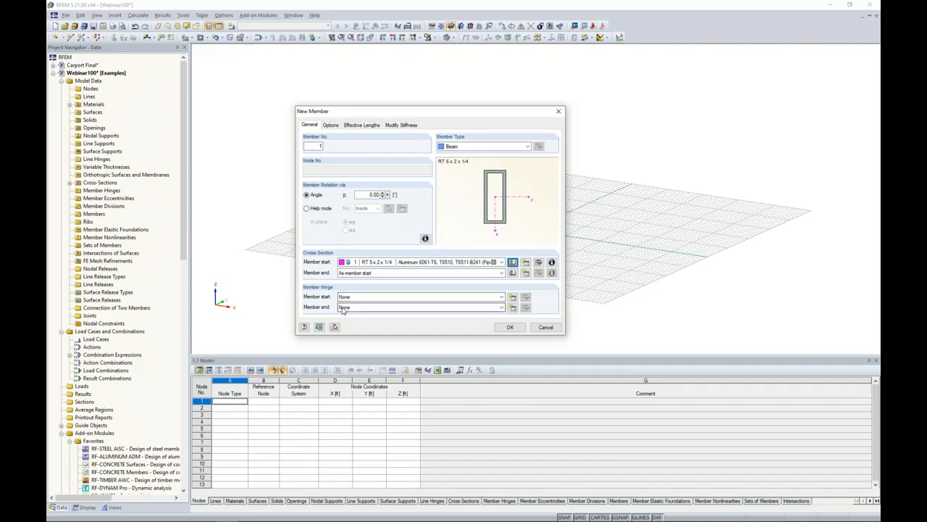
Accept the beam member's definition without hinges and switch the work plane to XZ for placing it.
left_click(510, 327)
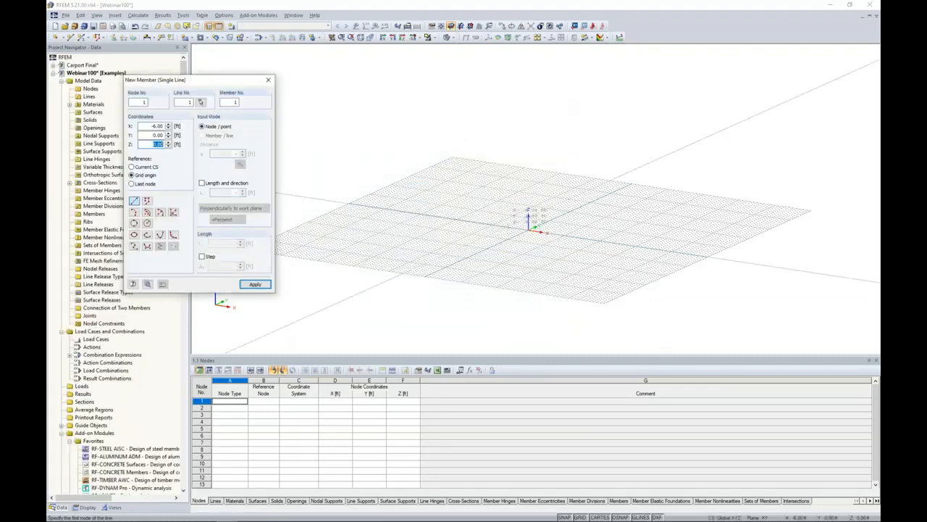
middle_click_drag(512, 213, 461, 218)
scroll(461, 218, "up", 1)
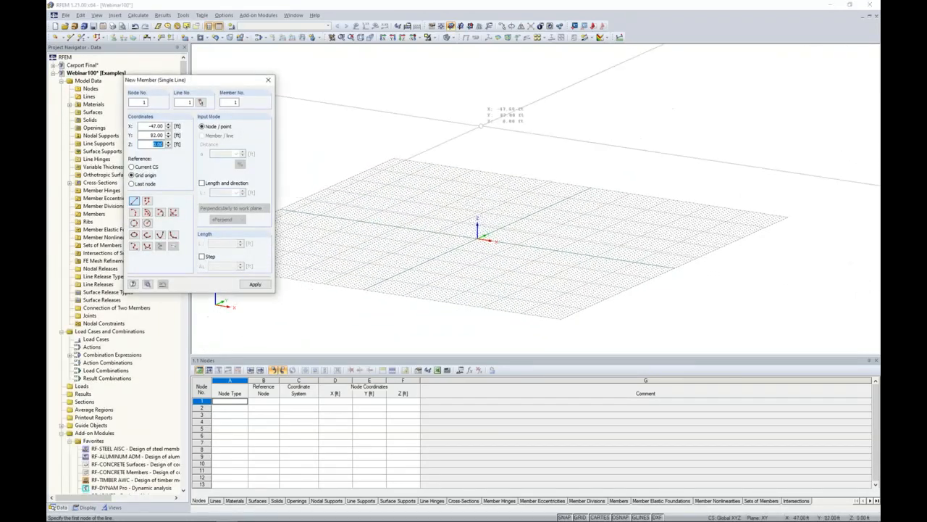
left_click(470, 28)
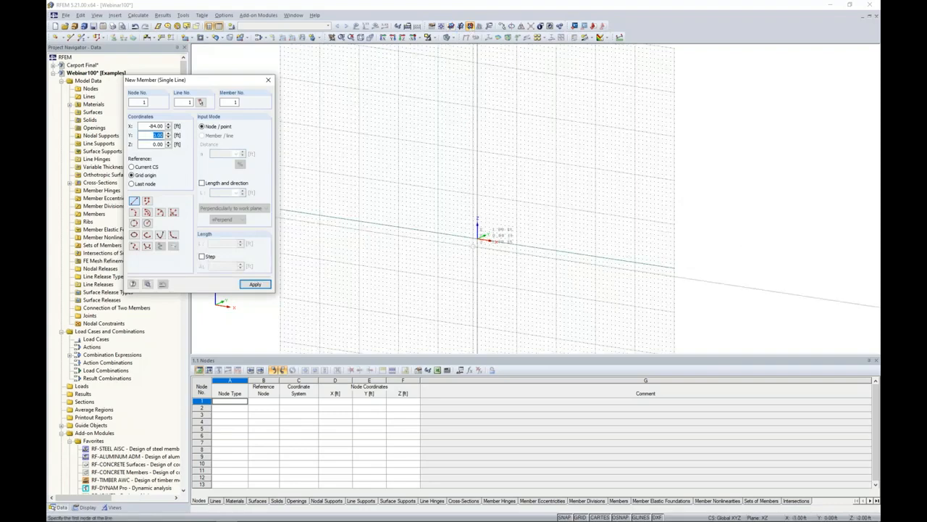
scroll(473, 246, "up", 3)
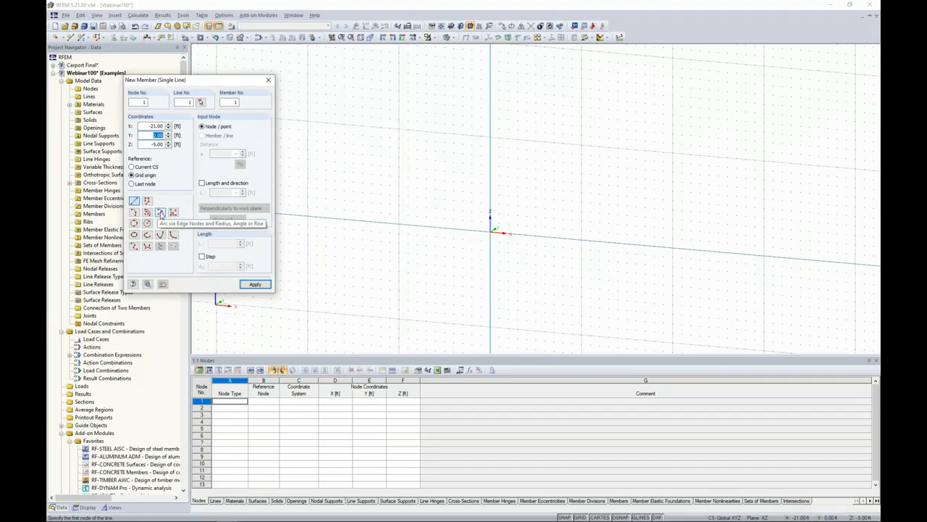
Place the first member as an arc via edge nodes and radius, from the origin to X 4.42, Y 0, Z 11 ft.
left_click(161, 213)
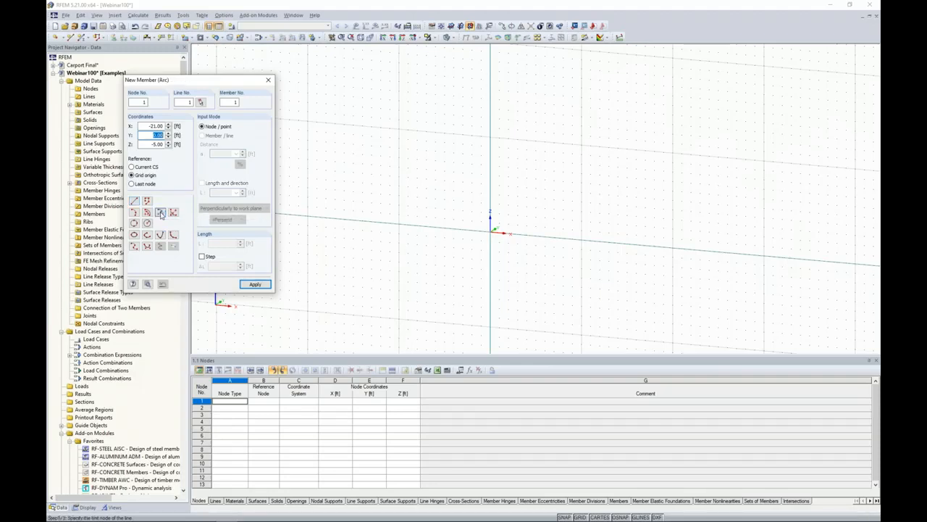
left_click(491, 232)
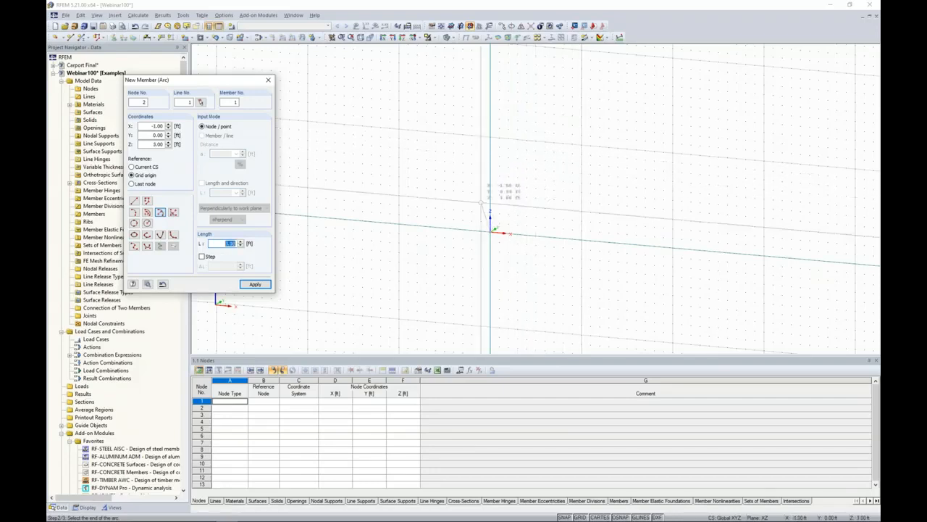
double_click(154, 126)
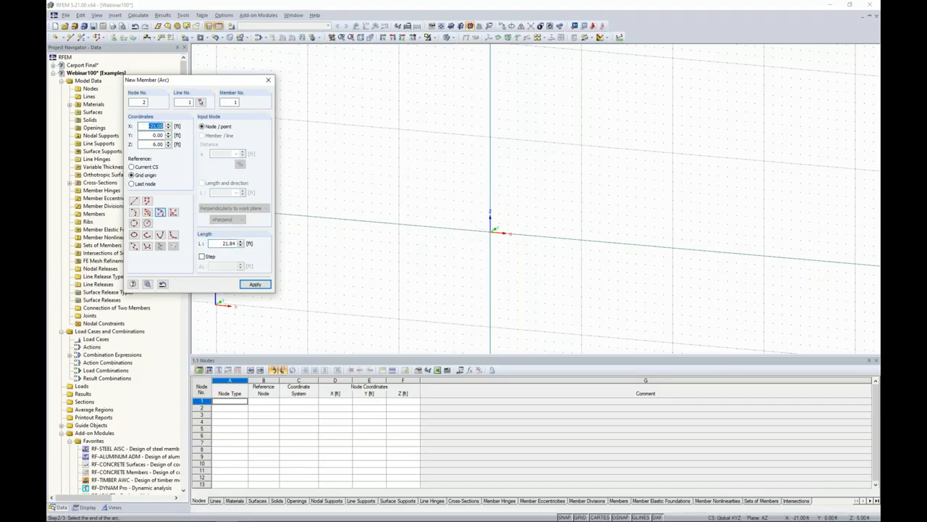
type("4.42")
key("Tab")
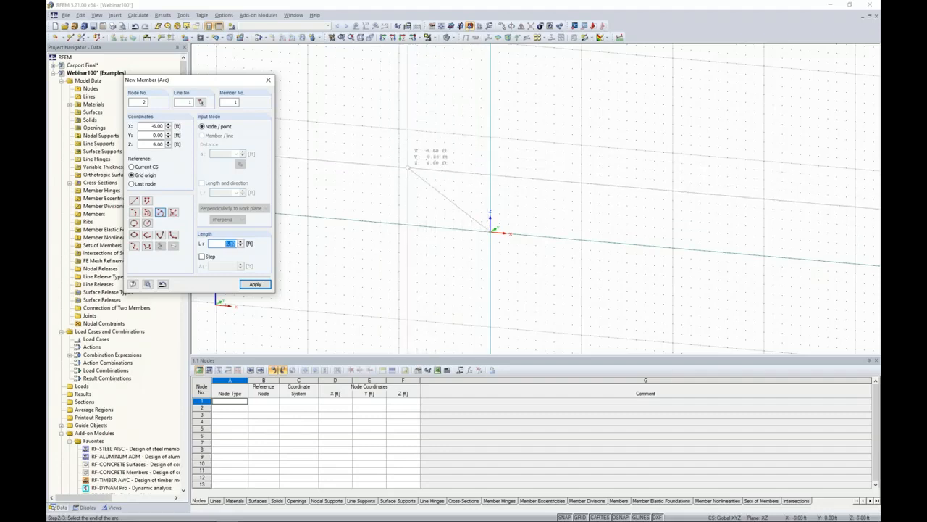
double_click(154, 126)
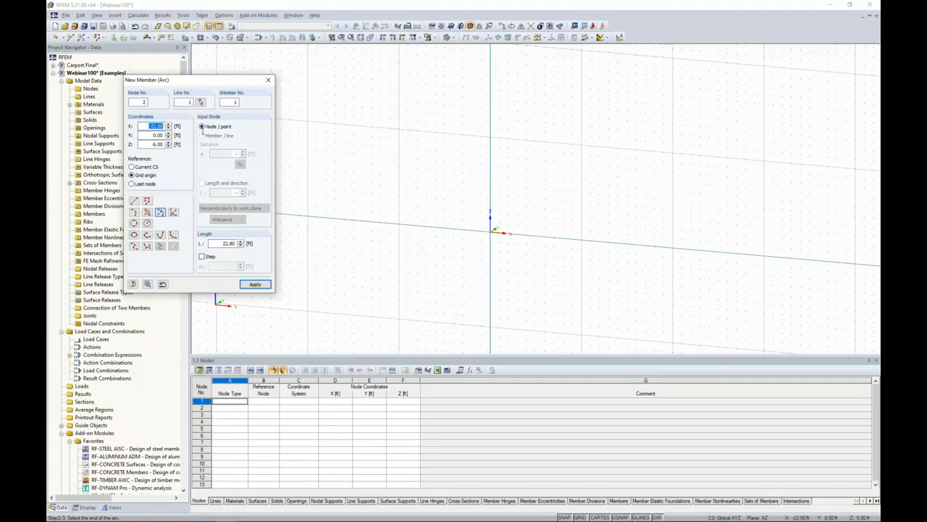
type("4.42")
key("Tab")
type("11")
key("Tab")
left_click(255, 284)
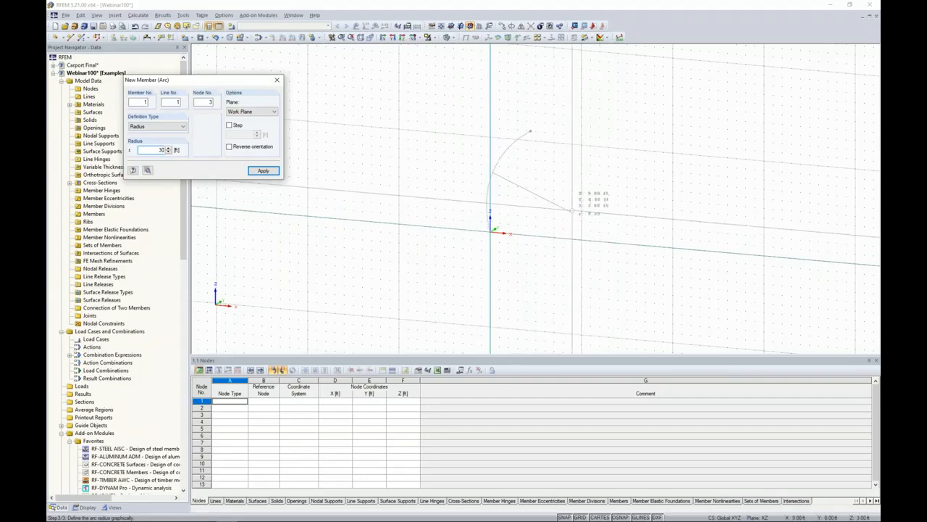
Set the first arc's radius to 30 ft in the work plane and finish placing the curved member.
key("Return")
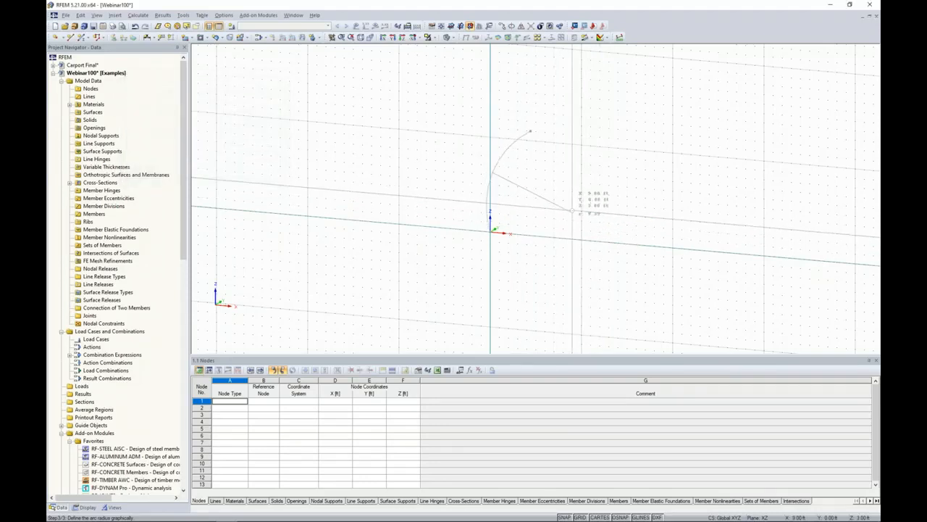
left_click(572, 211)
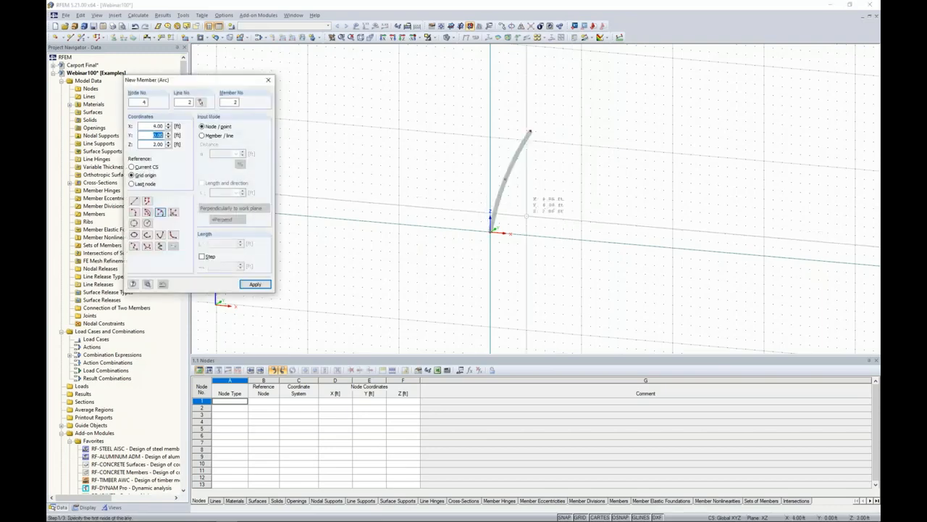
key("Escape")
middle_click_drag(521, 206, 506, 232, "ctrl")
scroll(516, 181, "up", 3)
scroll(513, 210, "up", 1)
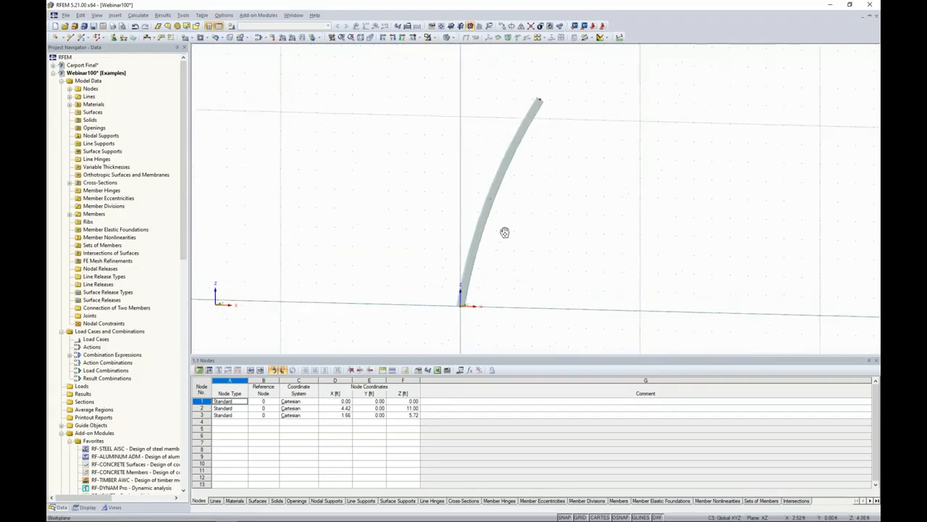
Begin a second arc member with the same RT 5 x 2 x 1/4 section, starting at X -0.5, Y 0, Z 0 ft.
left_click(82, 38)
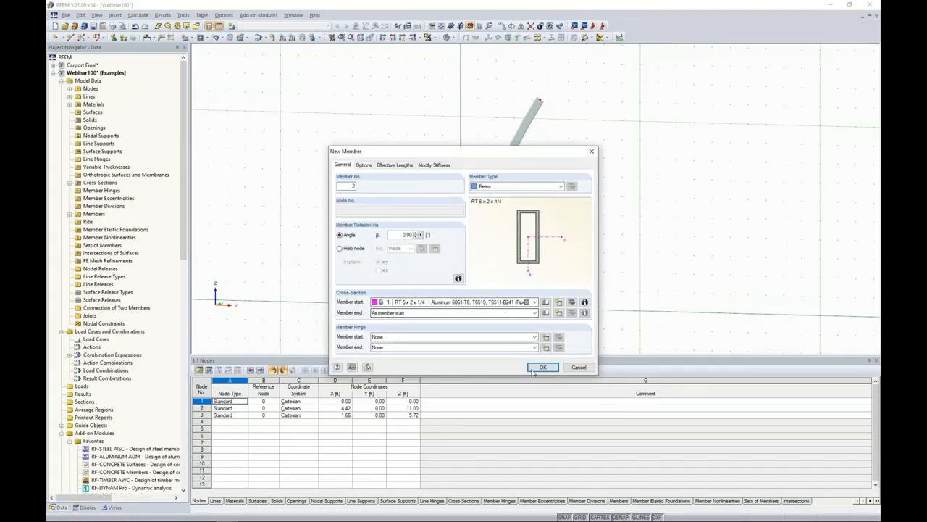
left_click(534, 371)
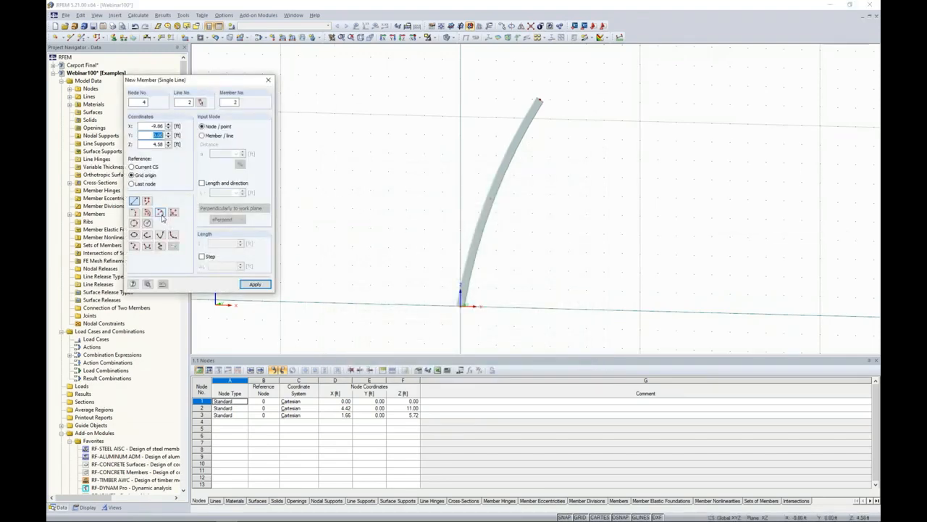
left_click(160, 213)
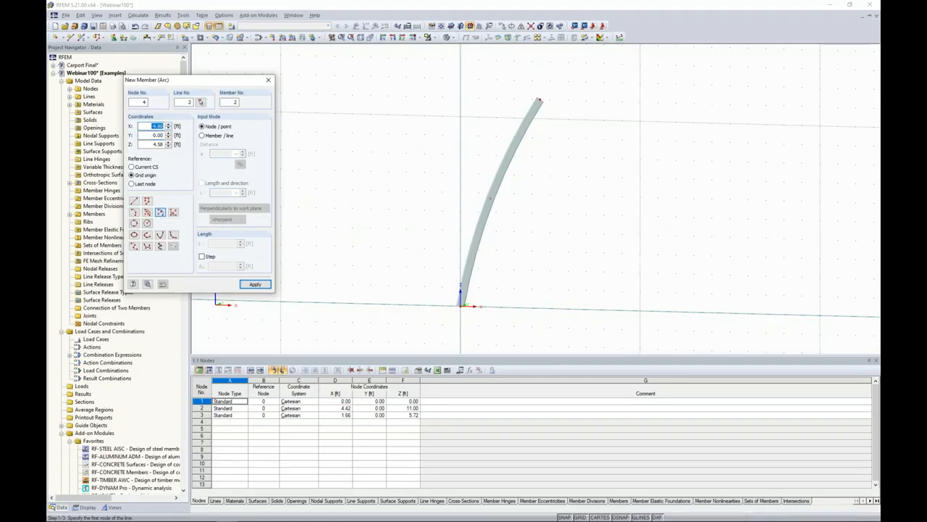
type("4.5")
key("Tab")
key("Tab")
type("0")
left_click(255, 284)
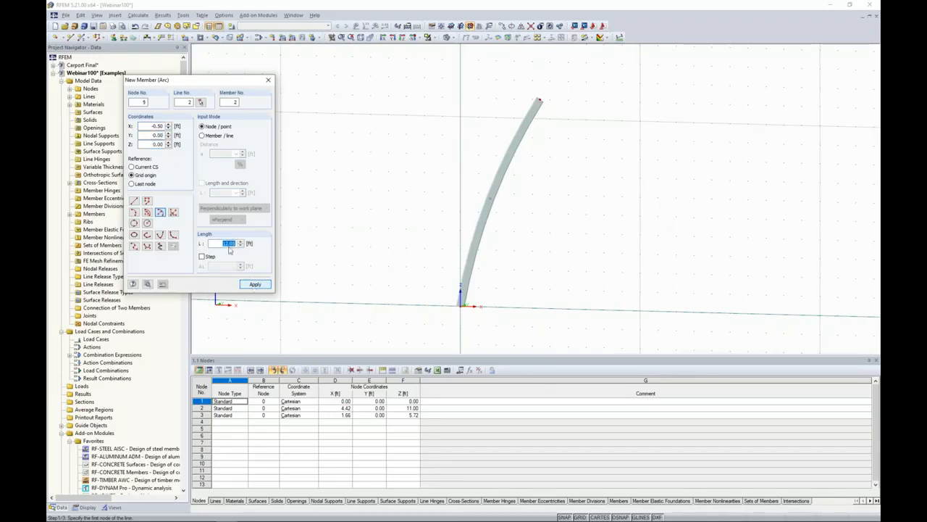
Set the second arc's end node to X -3.5, Y 0, Z 11 ft.
left_click(152, 126)
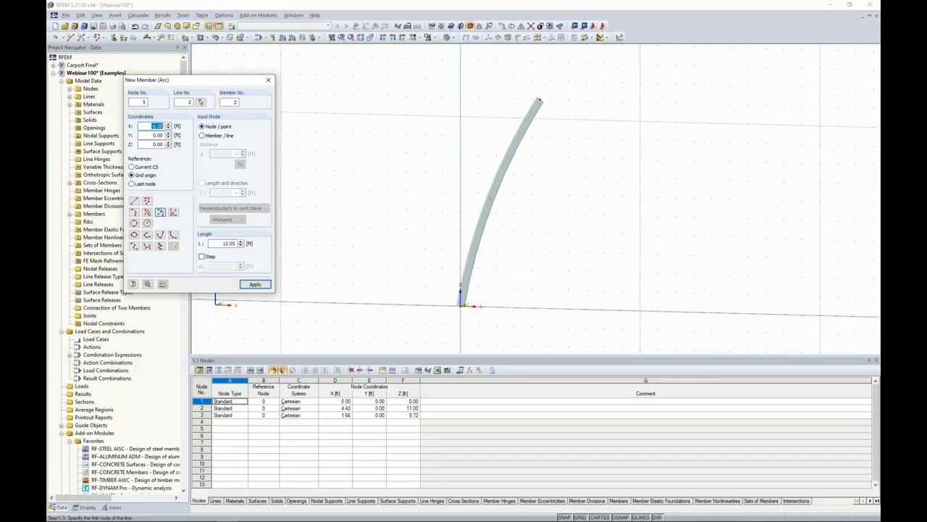
type("-3.5")
key("Tab")
key("Tab")
type("1")
left_click(255, 284)
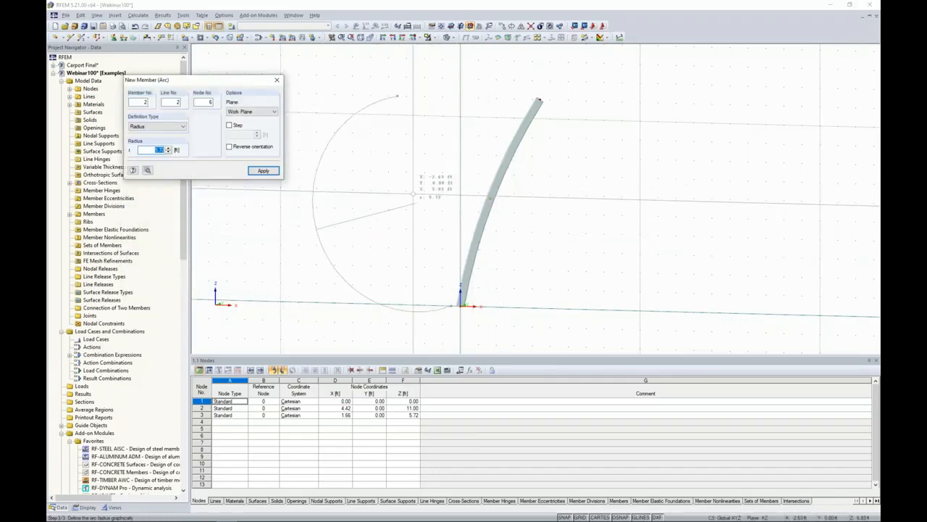
Reverse the second arc's orientation, set its radius to 40 ft and finish placing the member.
left_click(230, 148)
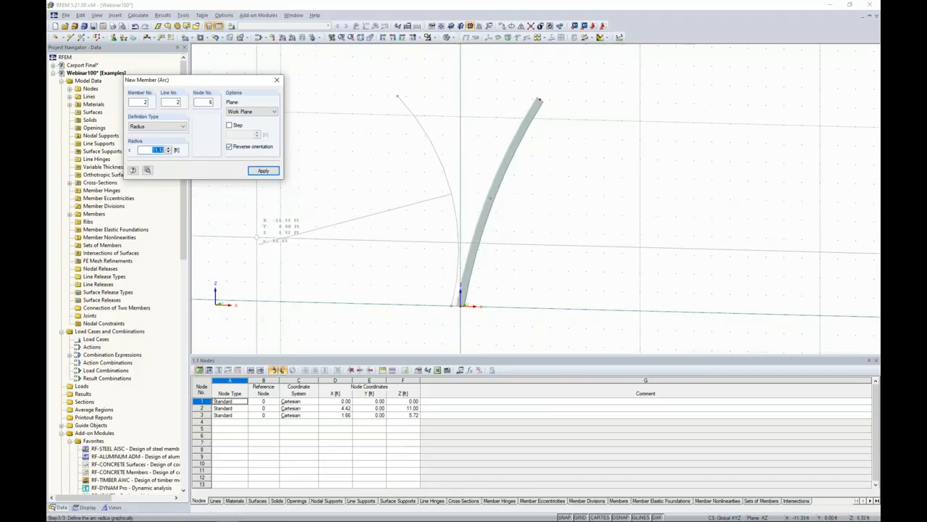
type("40")
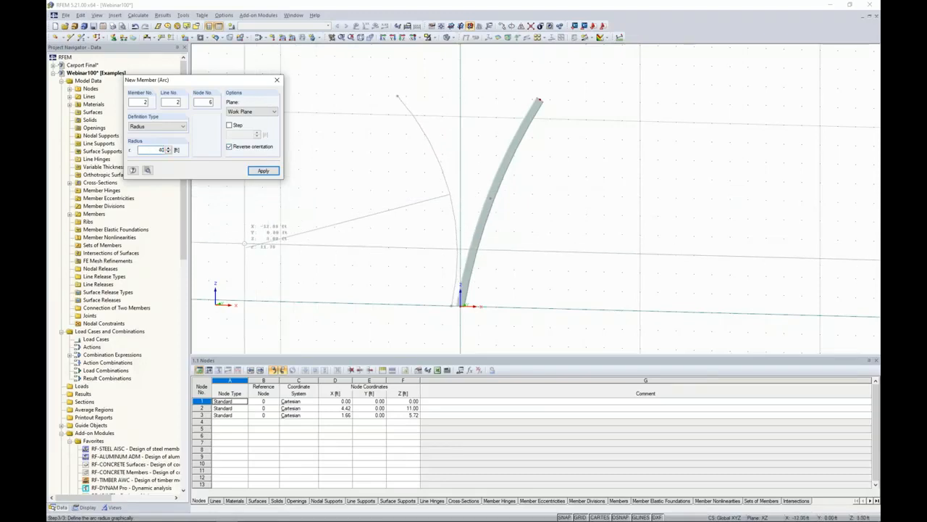
key("Return")
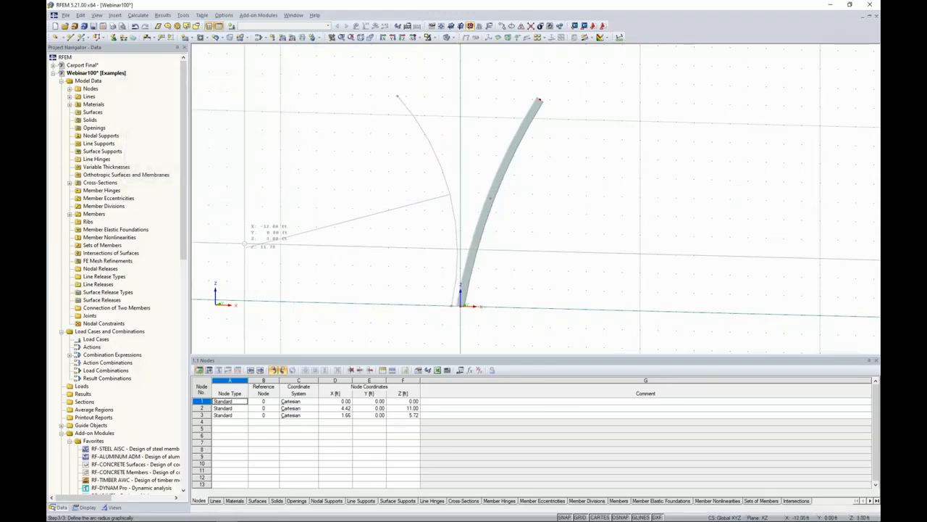
left_click(244, 242)
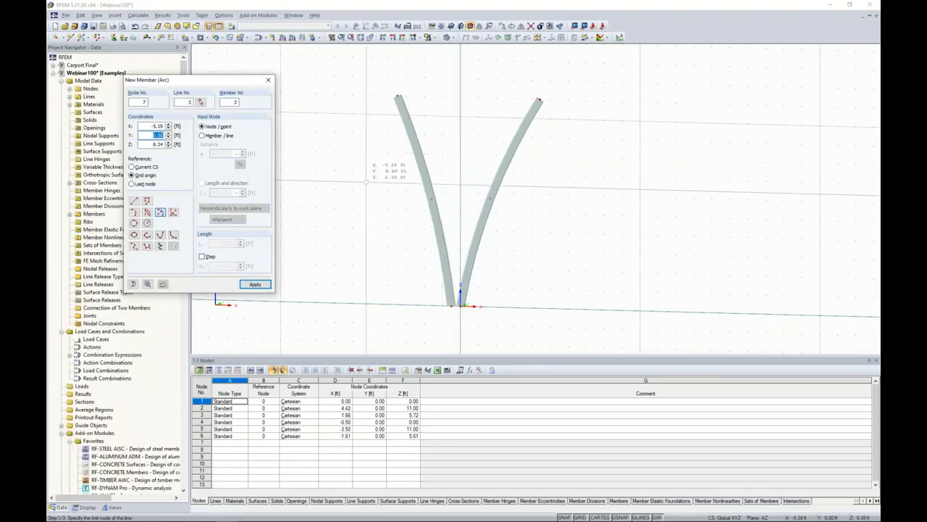
key("Escape")
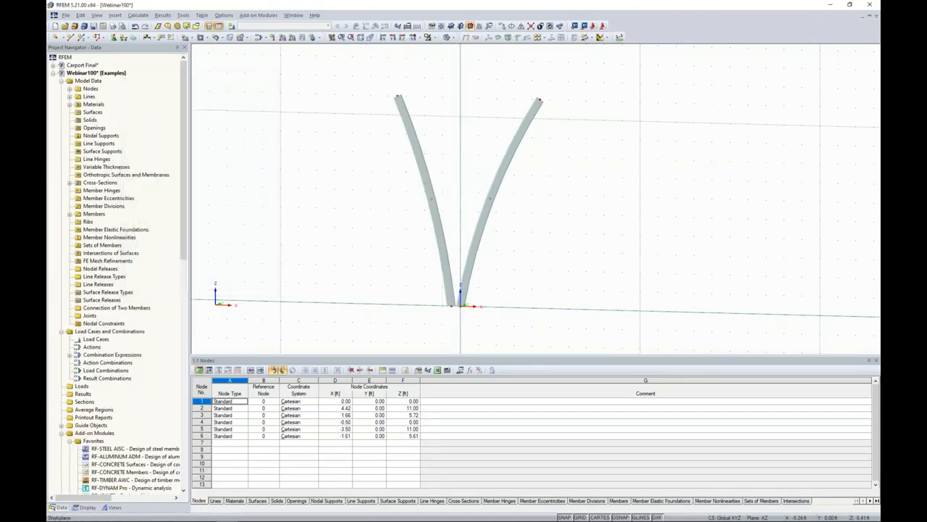
Divide the first curved member by distance, relative to its Z projection, at 5.5 ft from the member start.
middle_click_drag(391, 218, 321, 200)
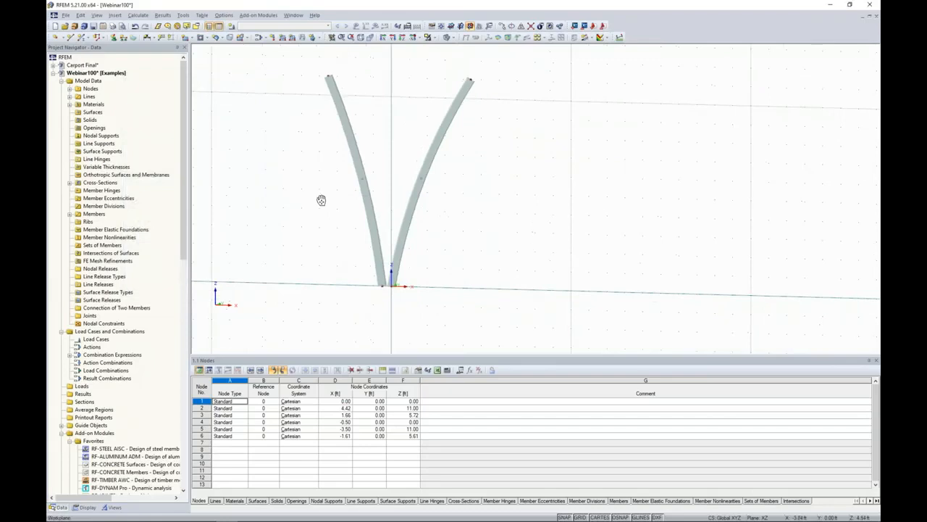
right_click(416, 195)
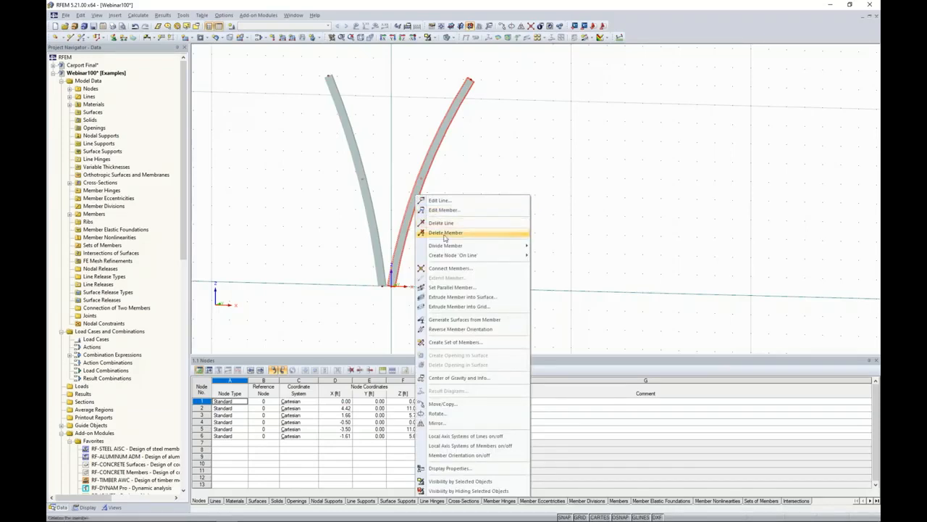
mouse_move(447, 246)
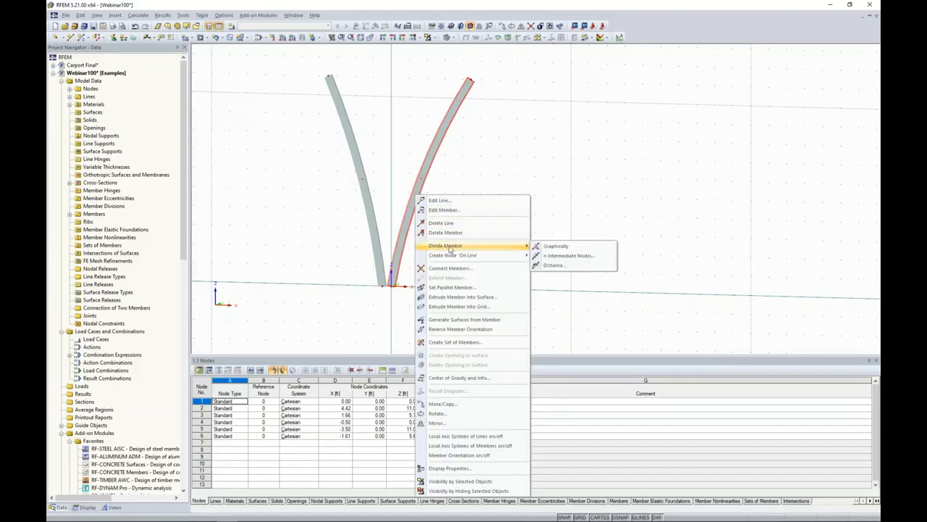
left_click(555, 266)
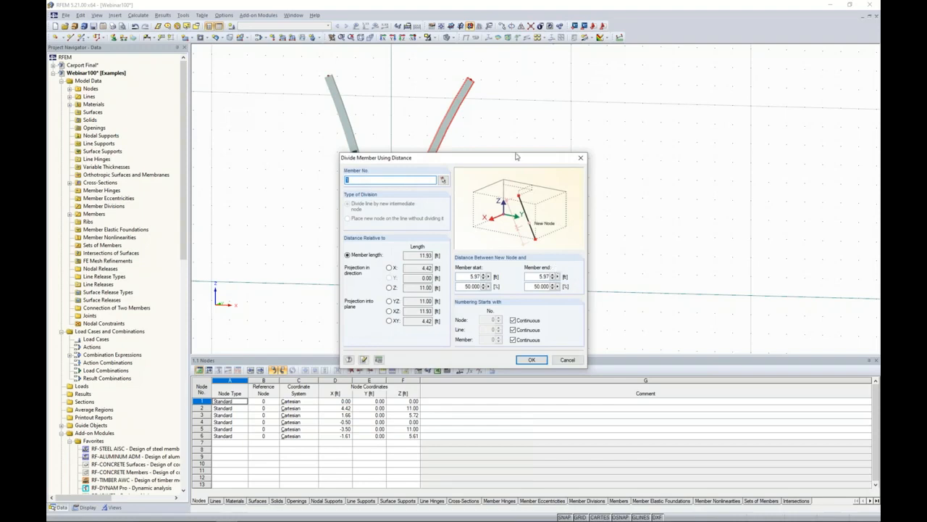
left_click_drag(515, 157, 673, 111)
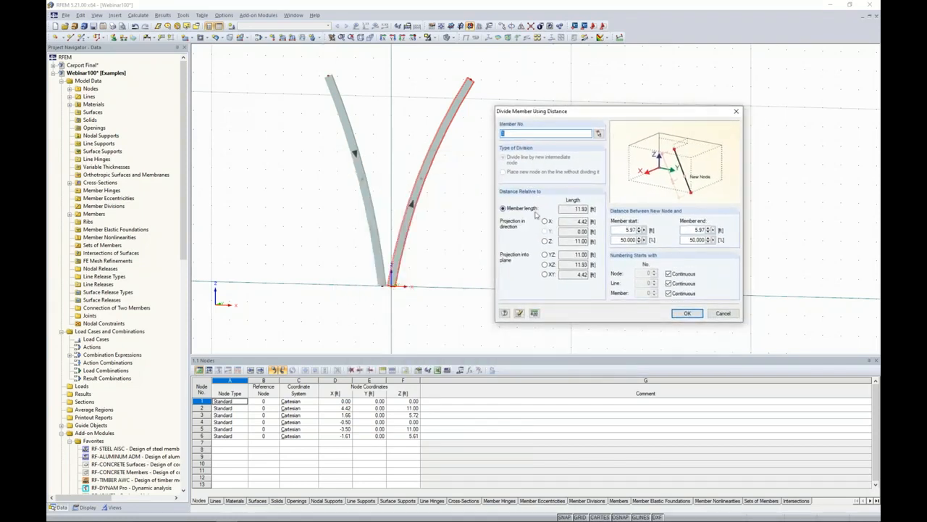
left_click(545, 240)
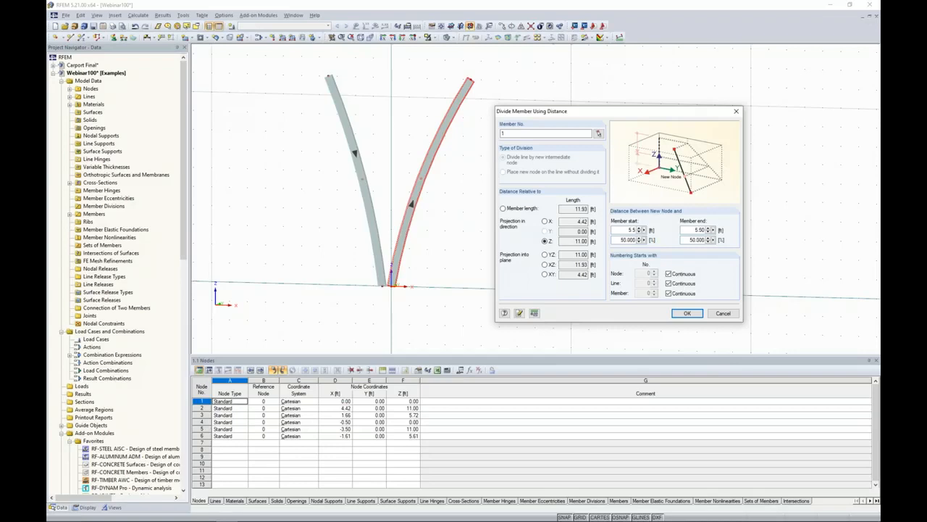
left_click(687, 313)
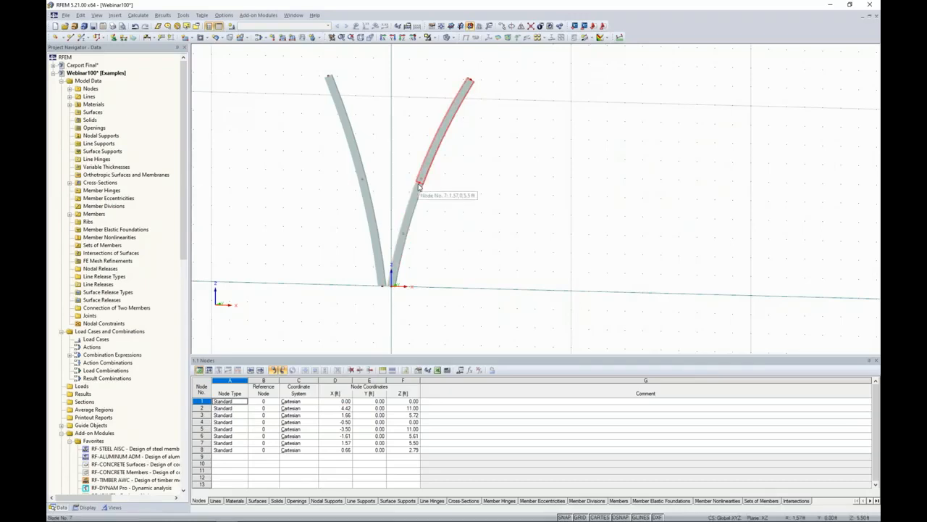
Divide the second curved member by distance, relative to its Z projection, at 4 ft from the member end.
right_click(370, 208)
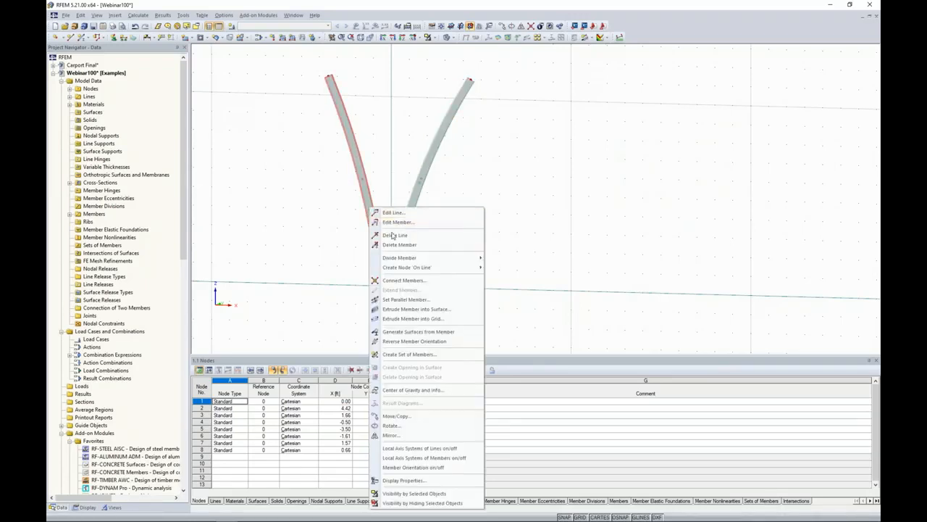
mouse_move(395, 272)
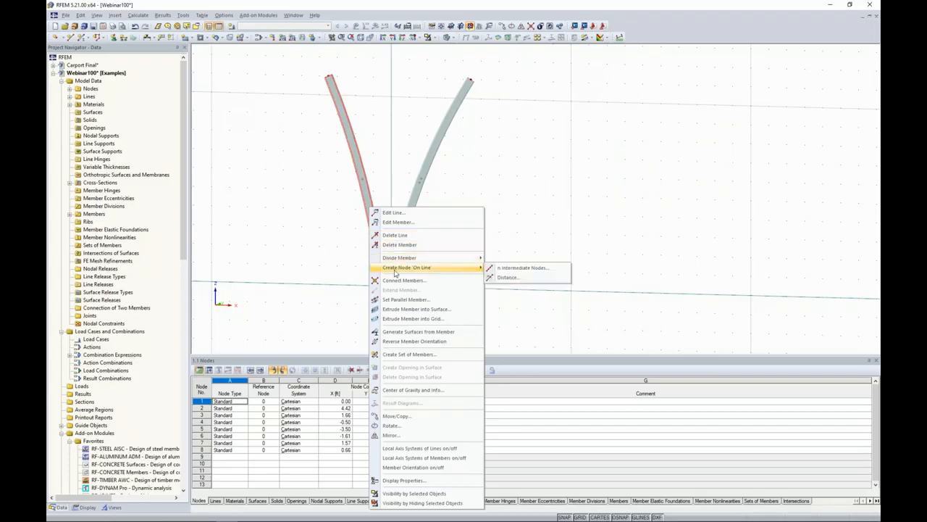
left_click(510, 278)
left_click_drag(507, 151, 629, 129)
left_click(509, 260)
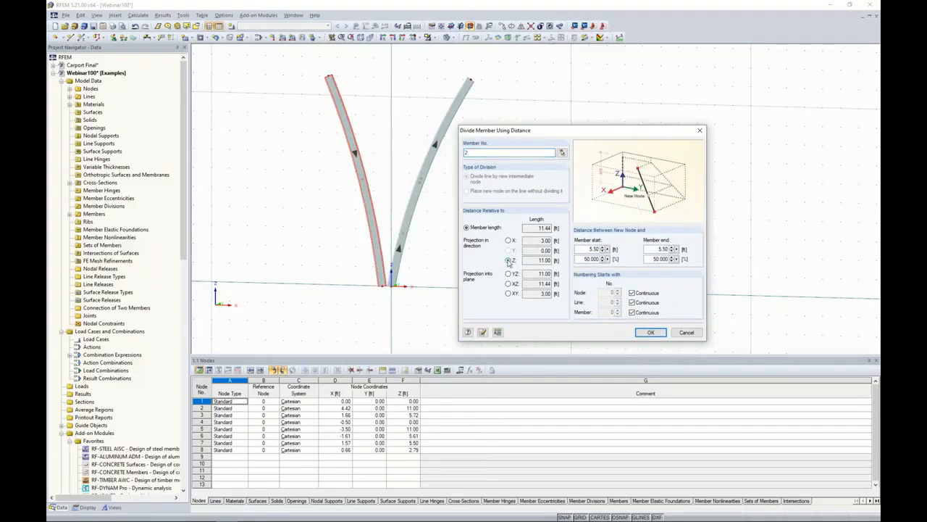
double_click(656, 249)
type("4")
left_click(651, 332)
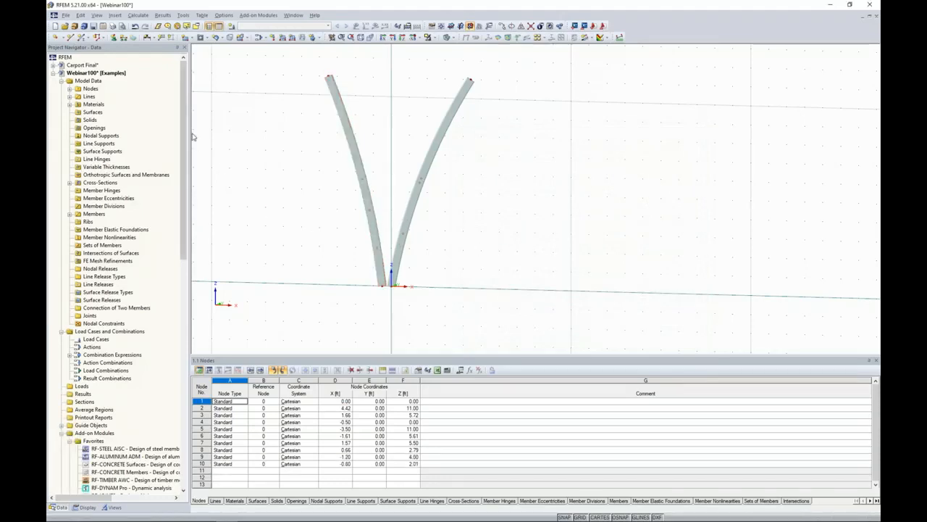
Add a straight RT 5 x 2 x 1/4 beam without hinges connecting the division nodes of the two curved members.
left_click(82, 37)
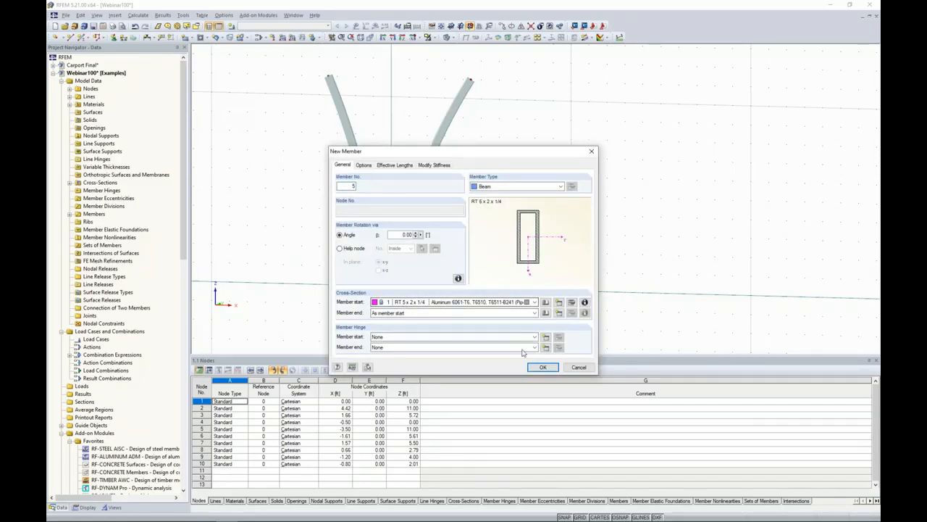
left_click(541, 367)
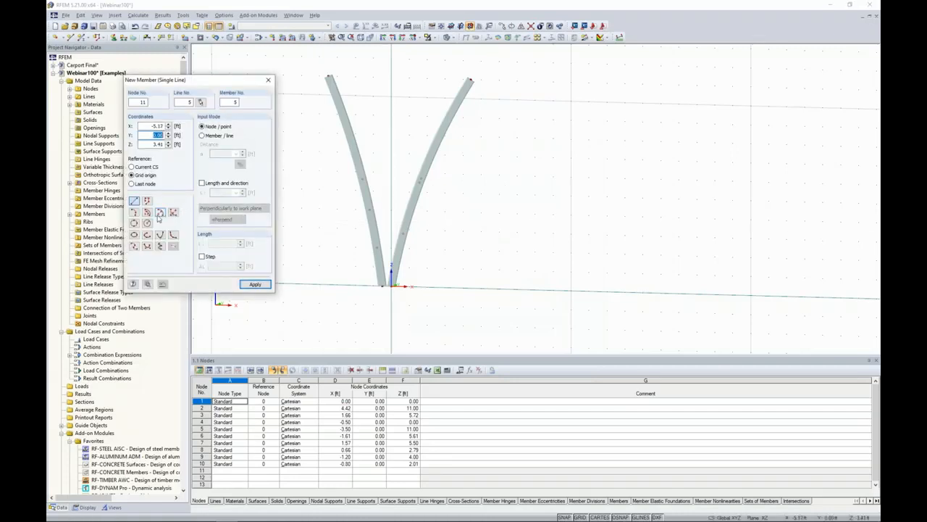
left_click(369, 210)
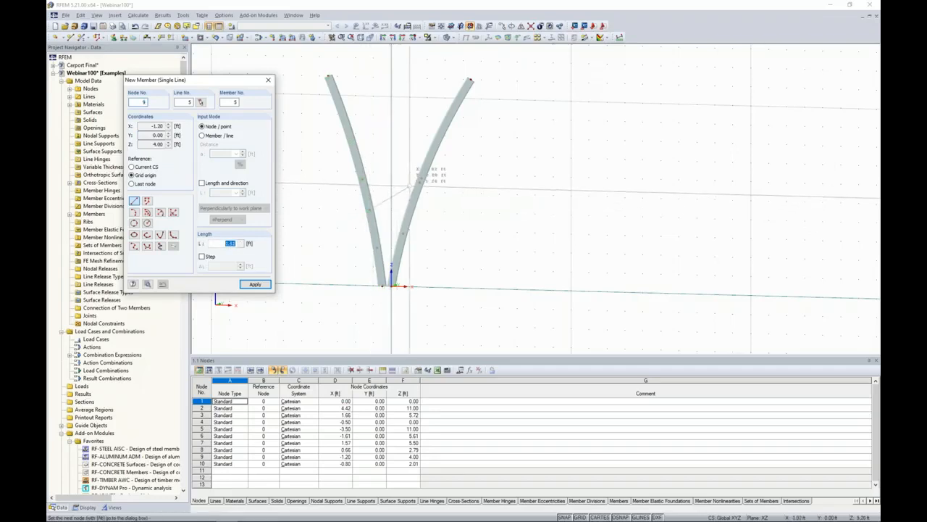
left_click(419, 182)
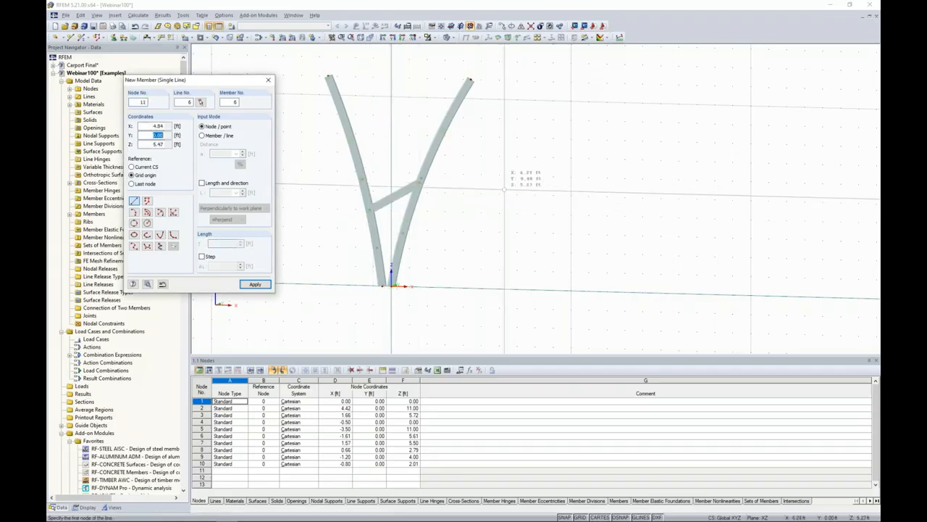
Start a new beam member and import SECTION 2 from the SHAPE-THIN cross-sections as its member-start section.
key("Escape")
middle_click_drag(485, 201, 555, 239, "ctrl")
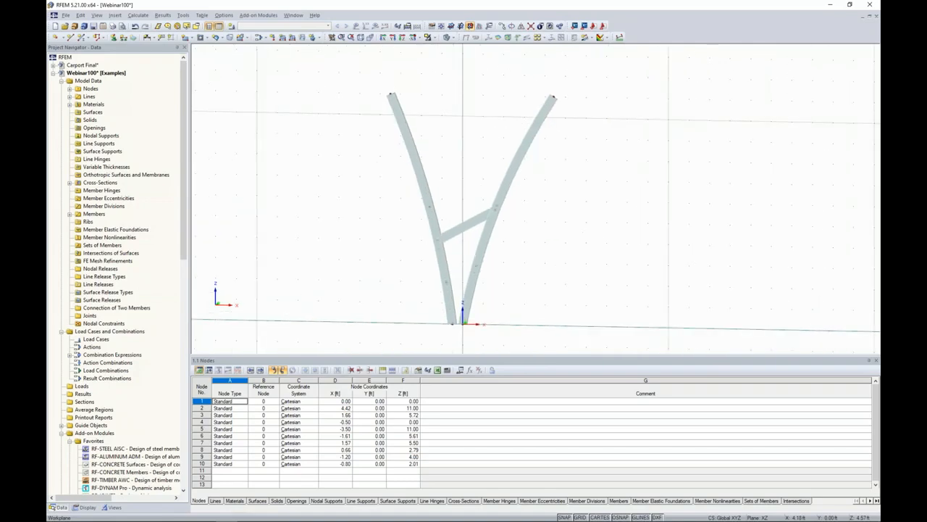
middle_click_drag(543, 220, 526, 227, "ctrl")
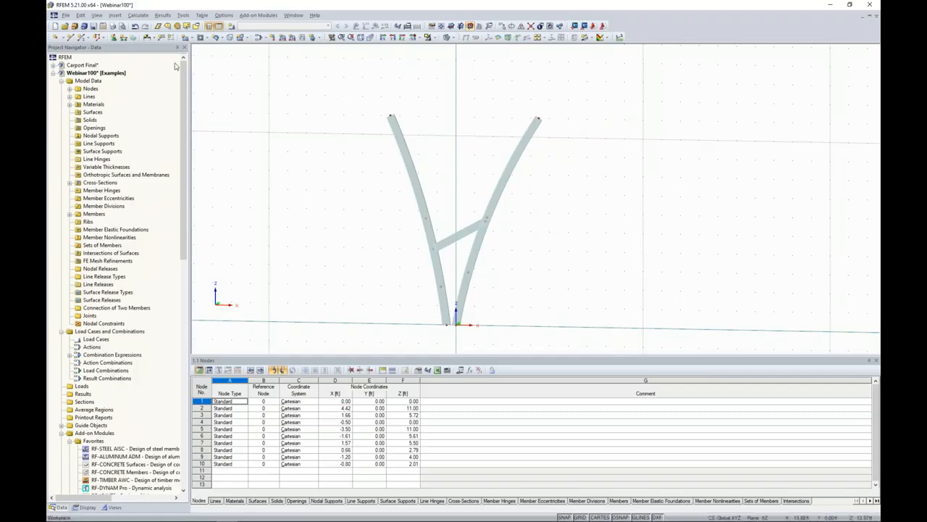
left_click(82, 38)
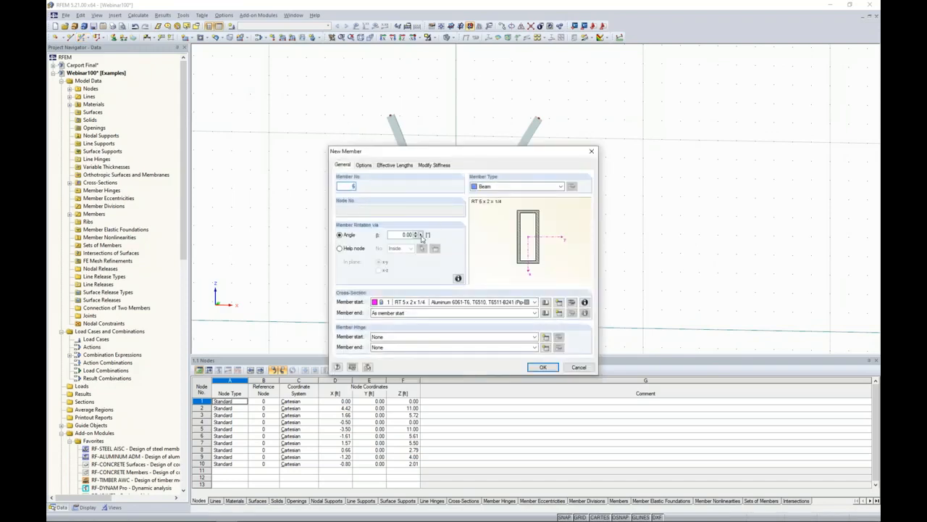
left_click(558, 302)
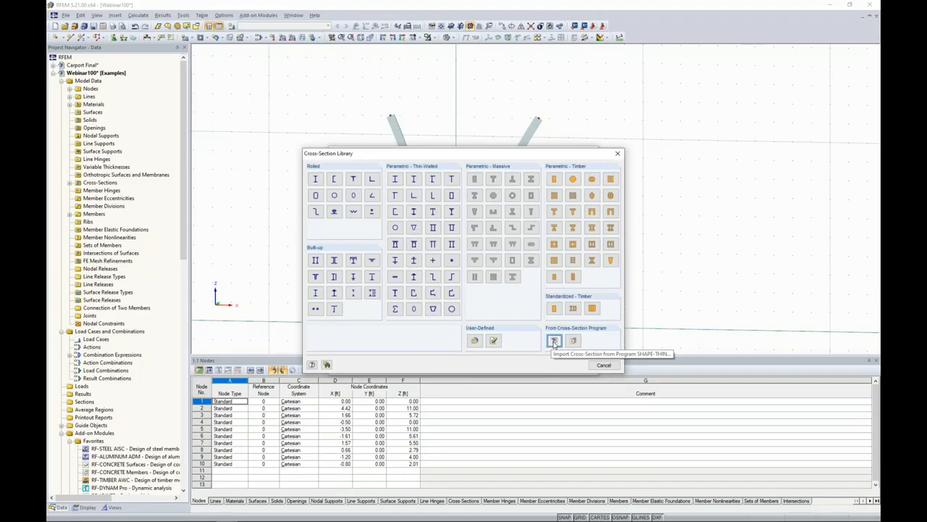
left_click(555, 342)
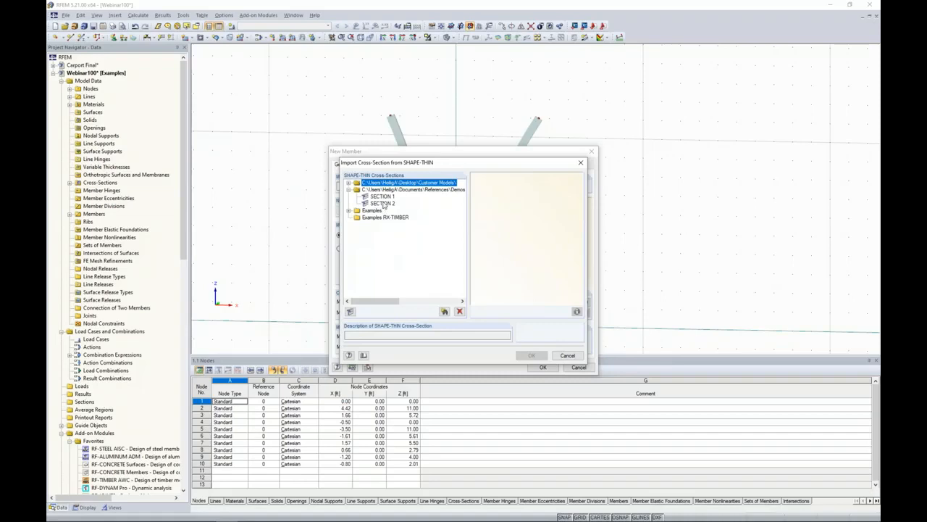
left_click(383, 203)
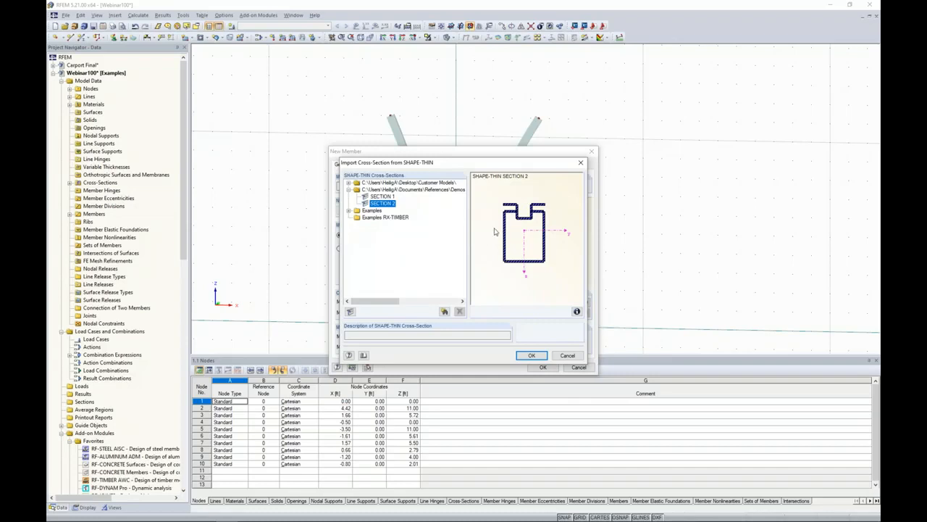
left_click(349, 211)
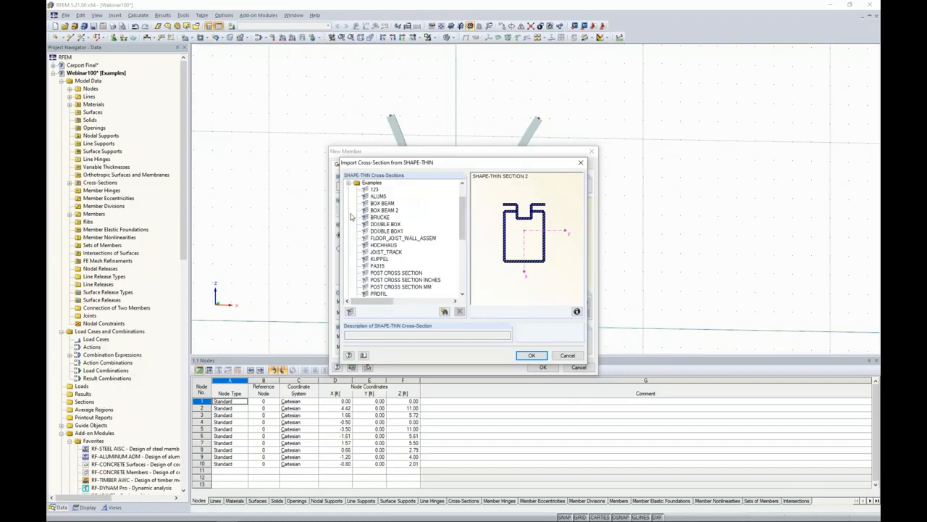
left_click(377, 203)
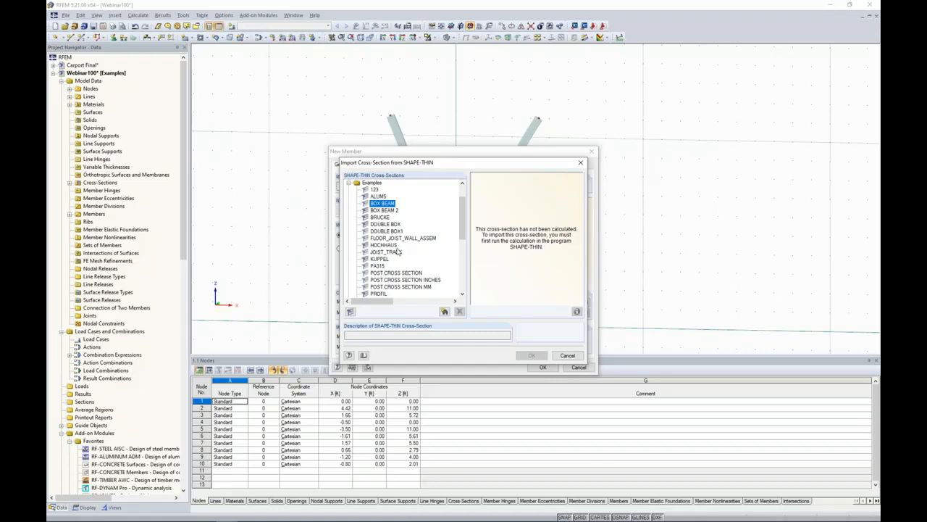
left_click(389, 206)
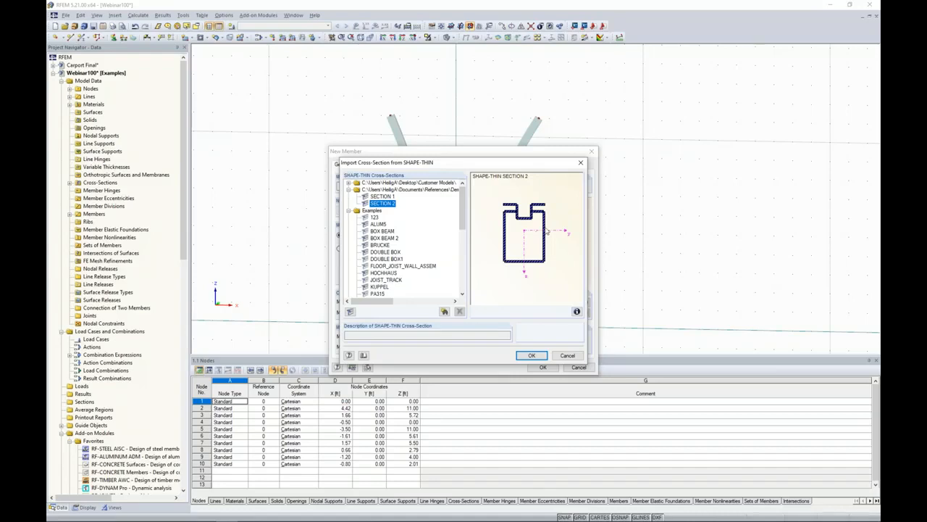
left_click(530, 356)
left_click(433, 279)
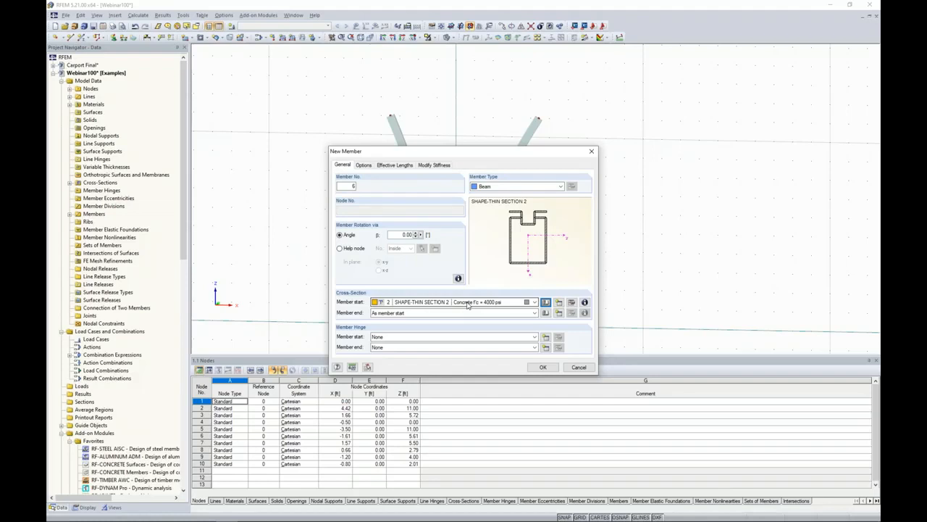
Assign the Aluminum 6061-T6, T6510, T6511-B241 (Pipe and Tube) material to the SHAPE-THIN SECTION 2 cross-section.
left_click(573, 302)
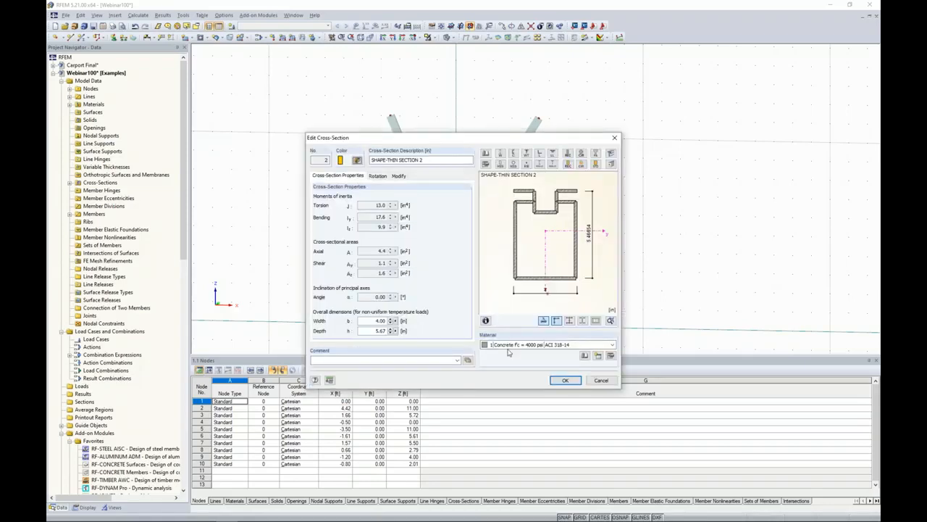
left_click(510, 345)
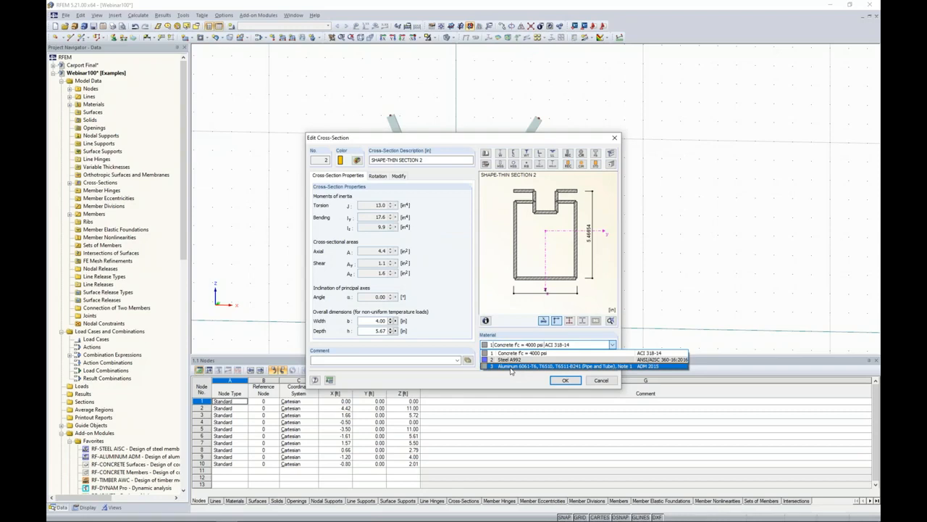
left_click(510, 366)
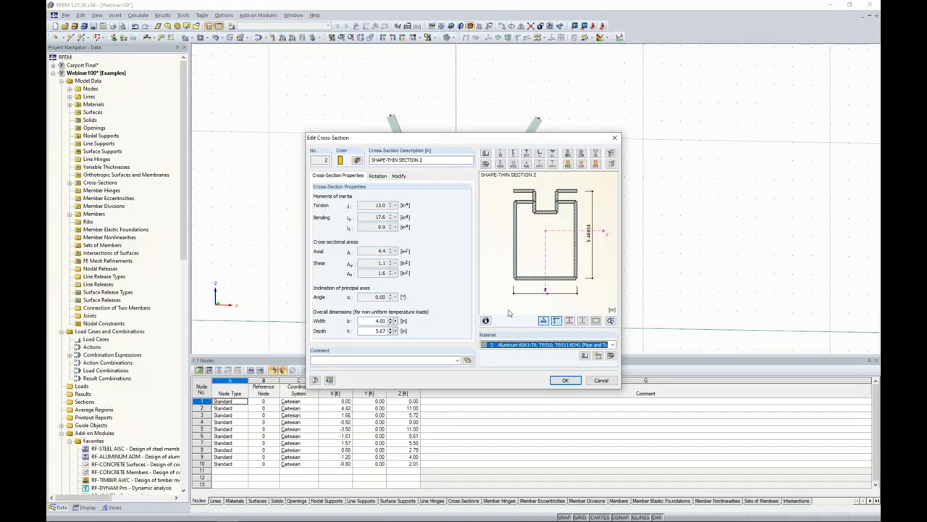
left_click(562, 381)
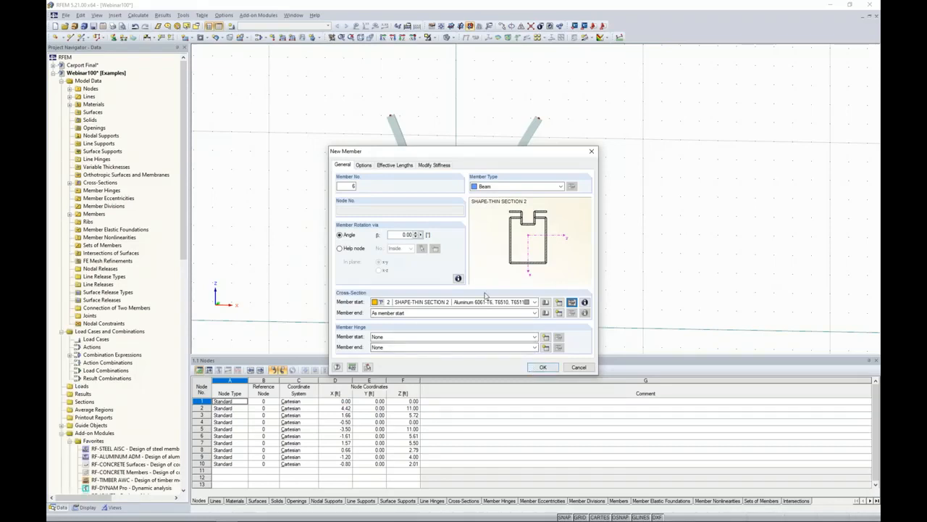
Accept the member settings and place the work plane origin on the left curved member's top node.
left_click(541, 367)
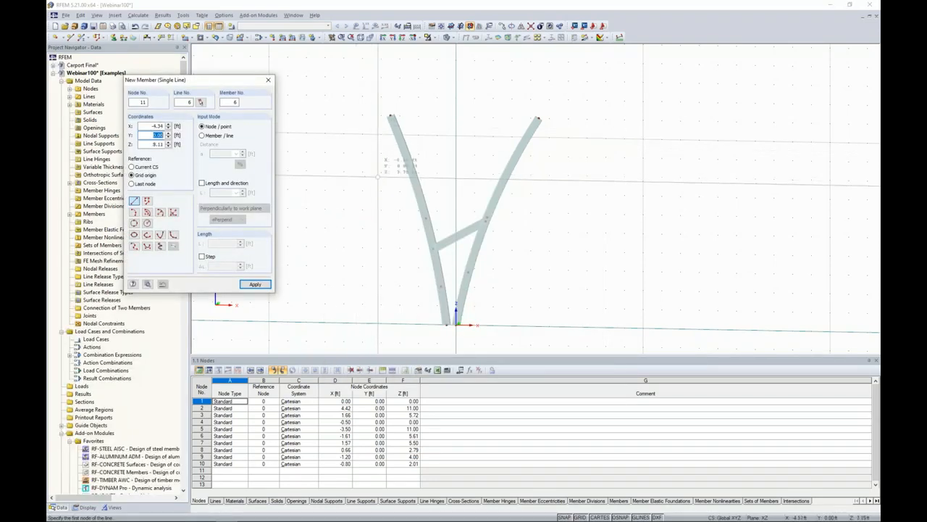
middle_click_drag(377, 177, 424, 227)
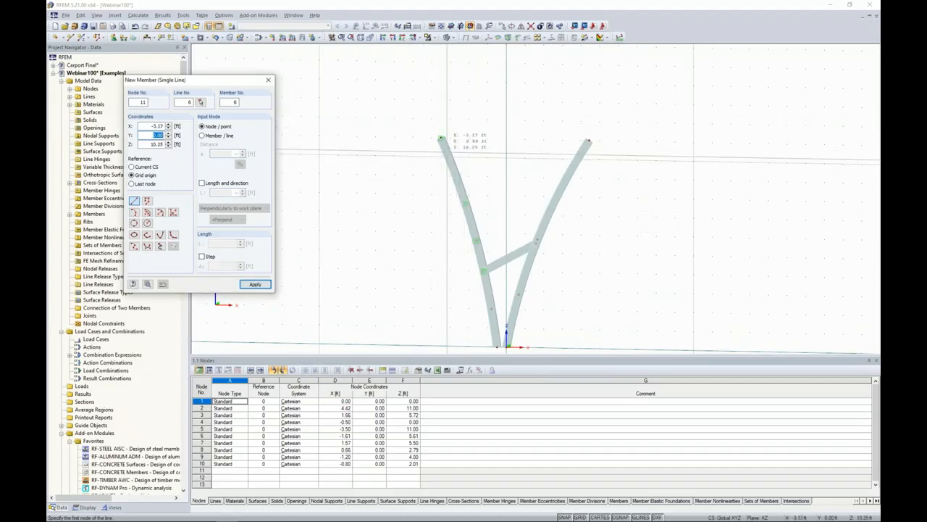
left_click(441, 26)
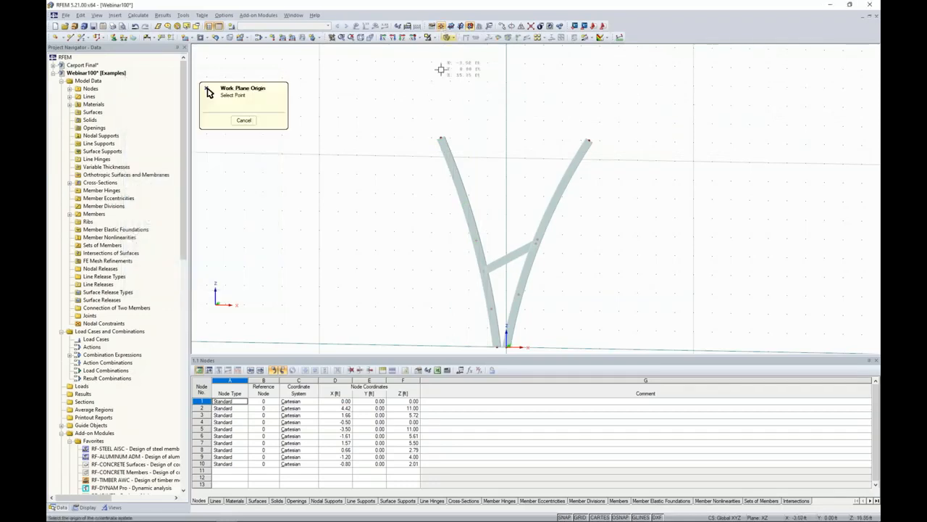
left_click(440, 139)
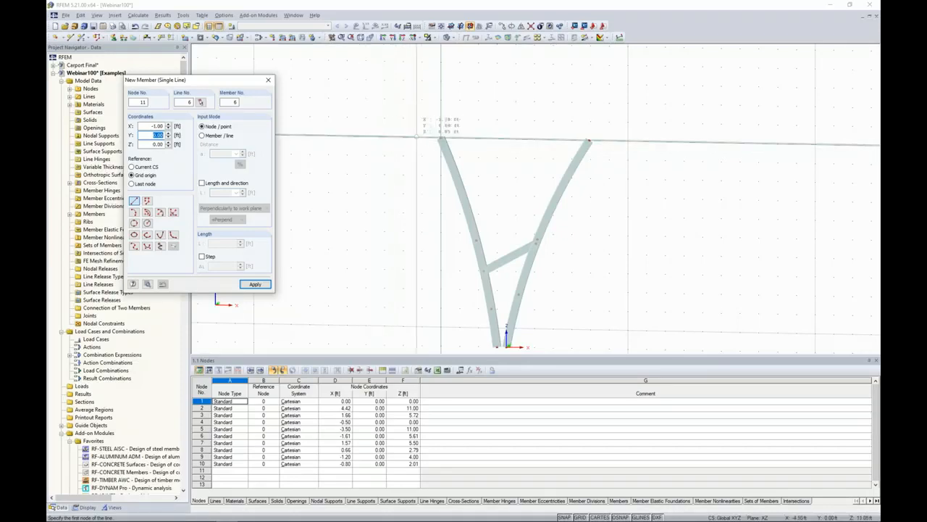
Draw a 15 ft horizontal top beam across both curved members, from X = -4 ft to X = 11 ft relative to the grid origin.
left_click(366, 133)
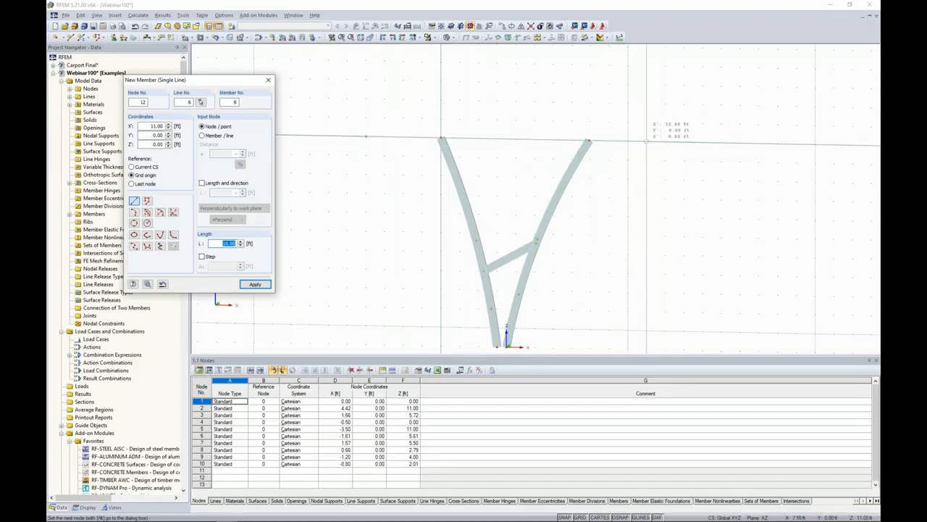
left_click(647, 141)
key("Escape")
Hide the grid and examine the top beam's profile and orientation at its right free end.
scroll(643, 182, "up", 1)
middle_click_drag(642, 182, 553, 189)
scroll(553, 188, "down", 1)
left_click(580, 517)
middle_click_drag(621, 193, 570, 172, "ctrl")
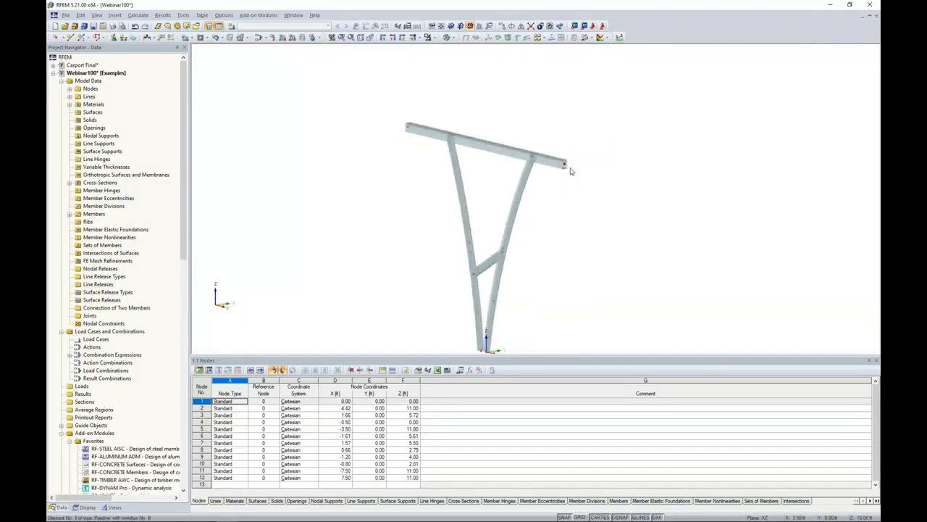
scroll(569, 168, "up", 4)
scroll(568, 169, "up", 2)
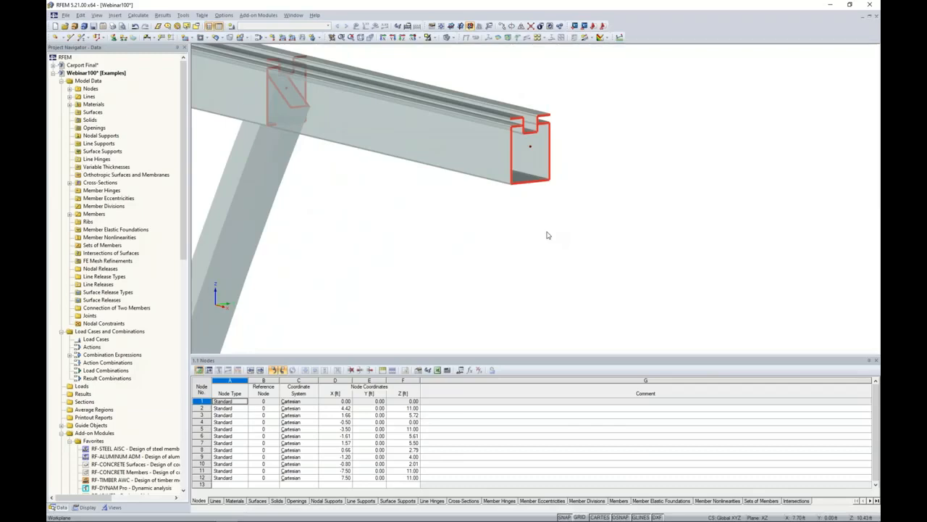
scroll(555, 228, "down", 6)
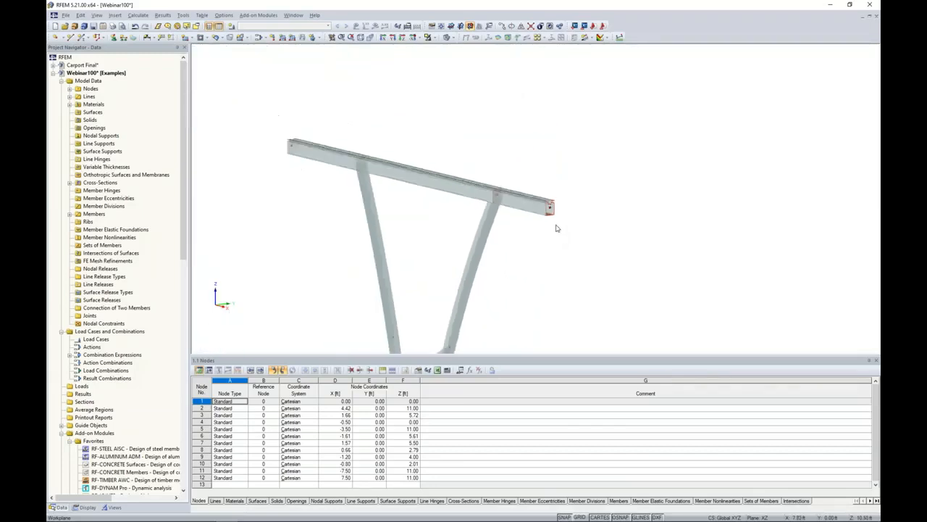
middle_click_drag(543, 268, 543, 164, "ctrl")
scroll(624, 245, "down", 2)
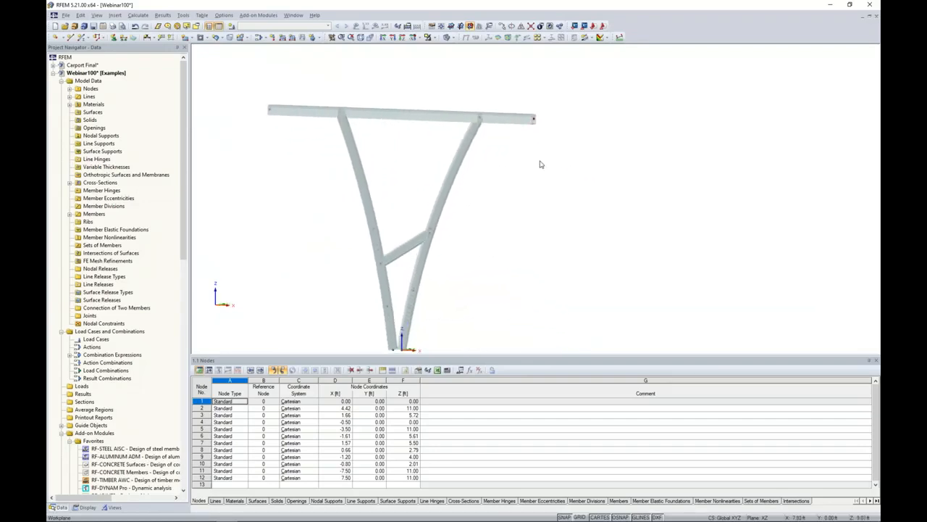
scroll(541, 164, "down", 2)
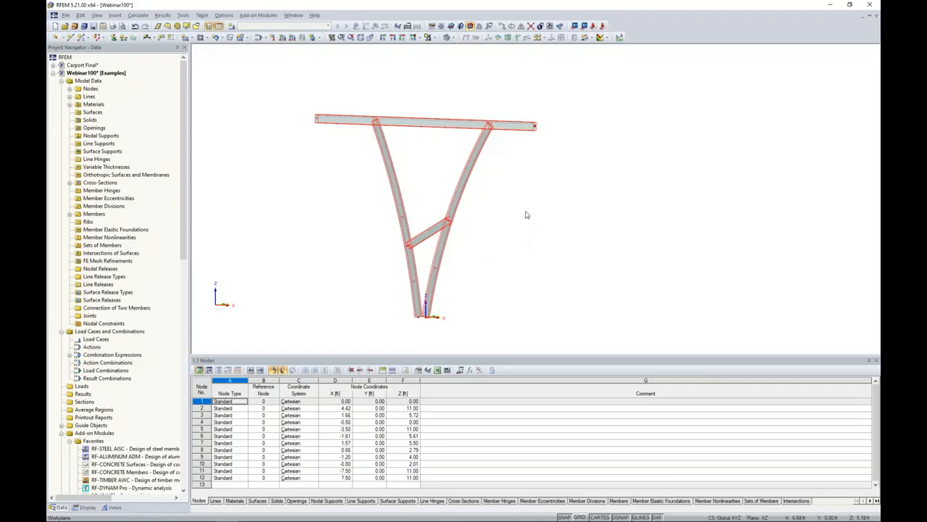
Set up 6 copies of the frame spaced 4 ft in Y, adding the right curved member's top node and the top beam's left end node.
left_click(491, 128)
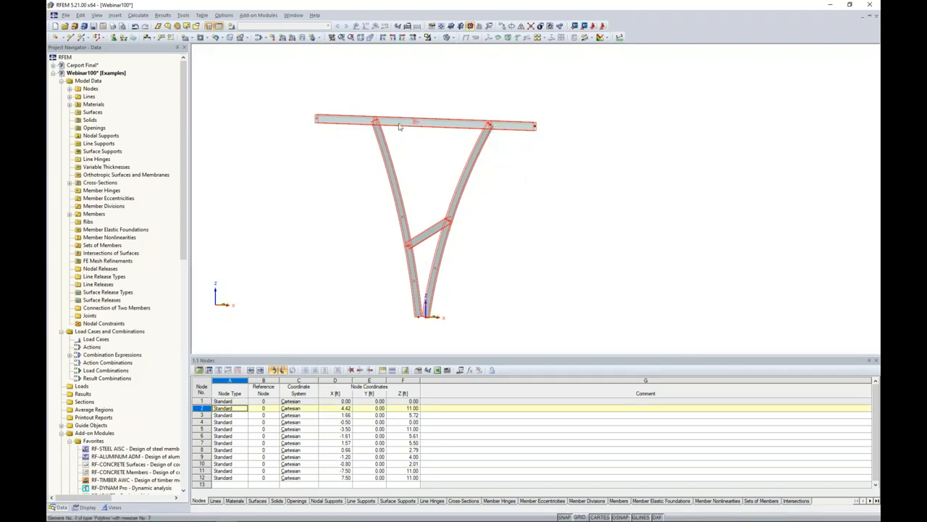
left_click(317, 119)
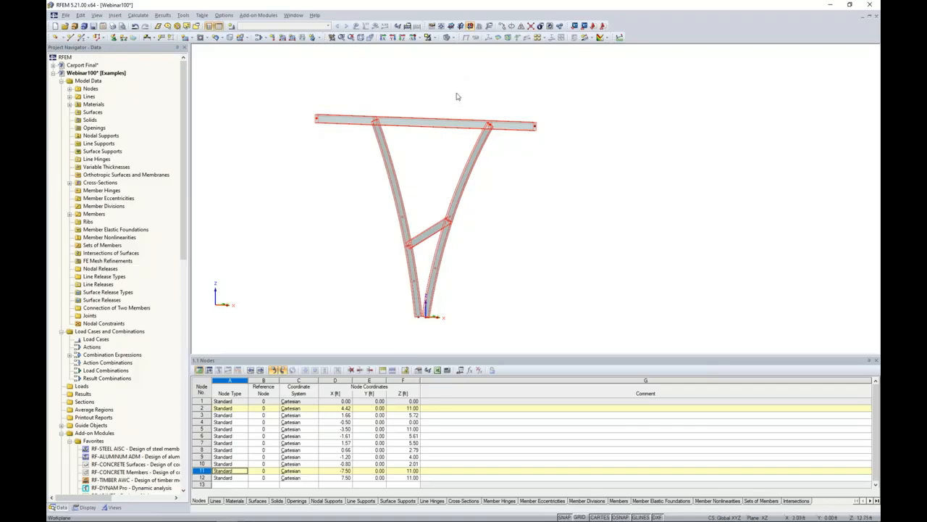
scroll(456, 94, "down", 2)
middle_click_drag(455, 95, 462, 115)
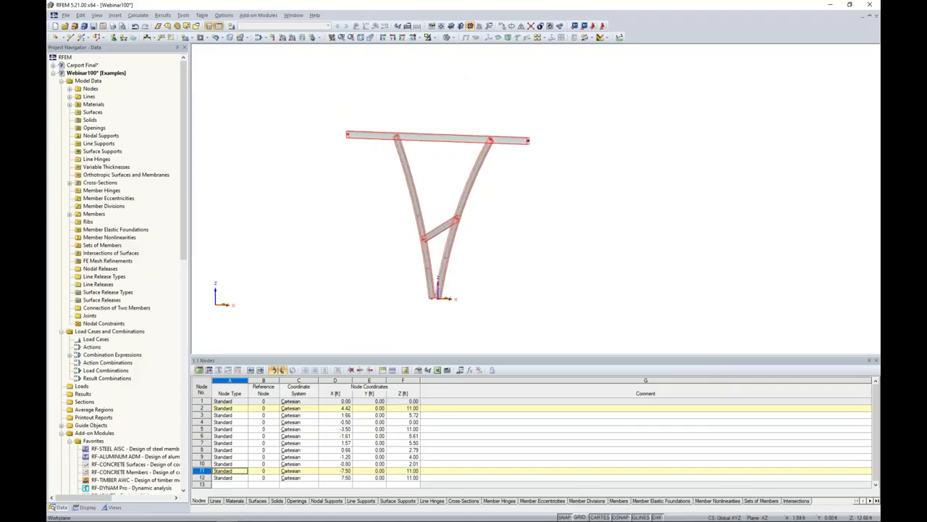
left_click(501, 27)
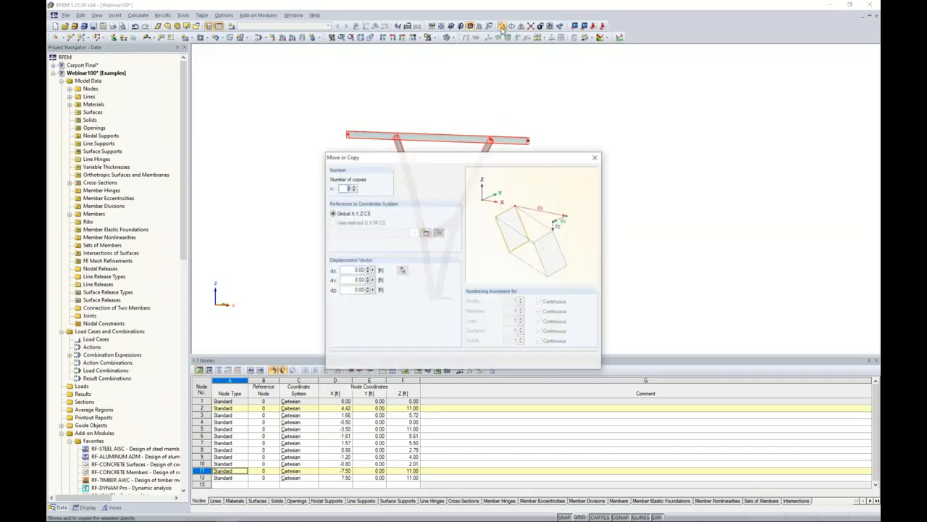
left_click_drag(456, 158, 559, 95)
type("6")
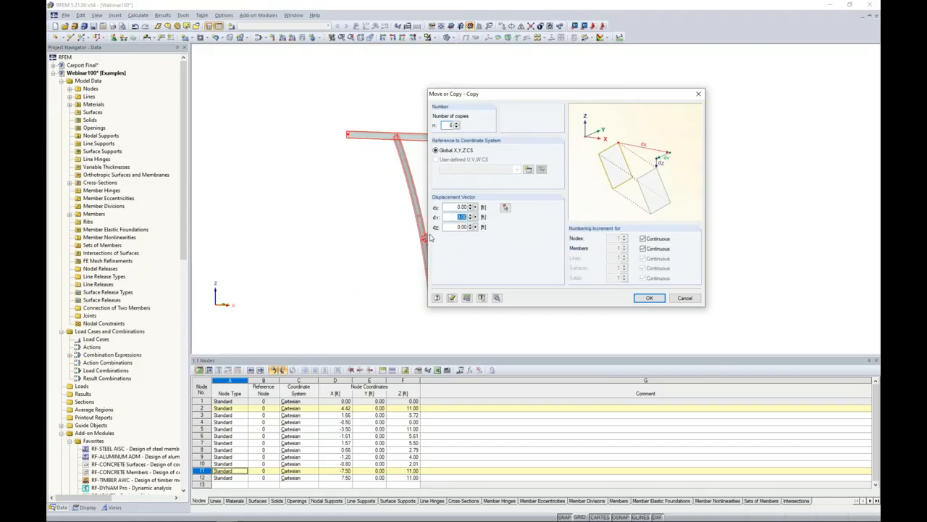
type("4.5")
In the copy's detail settings, enable creating new lines and new members between the selected nodes and their copies.
left_click(497, 298)
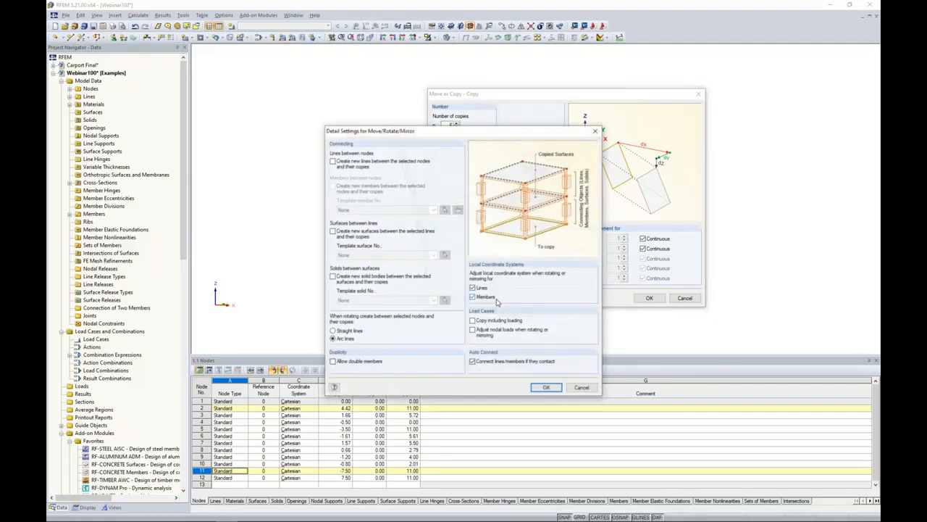
left_click_drag(480, 134, 579, 126)
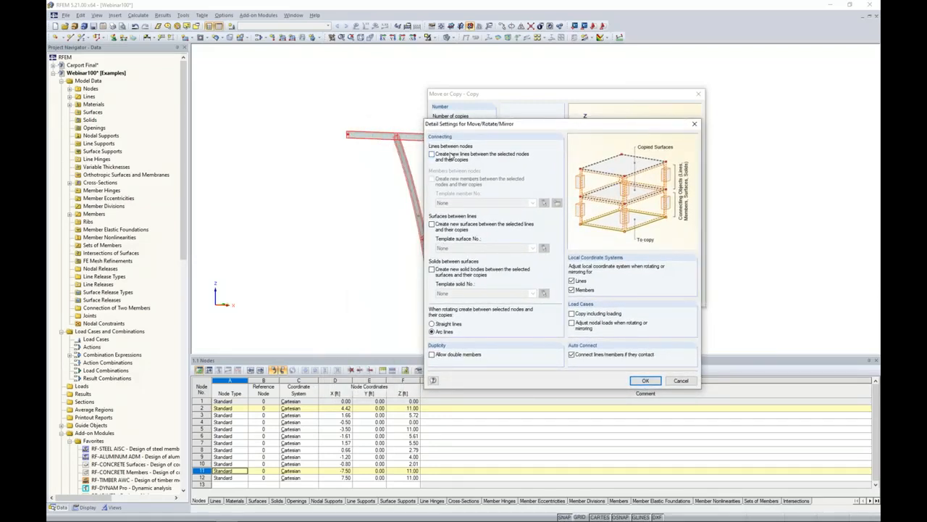
left_click(434, 156)
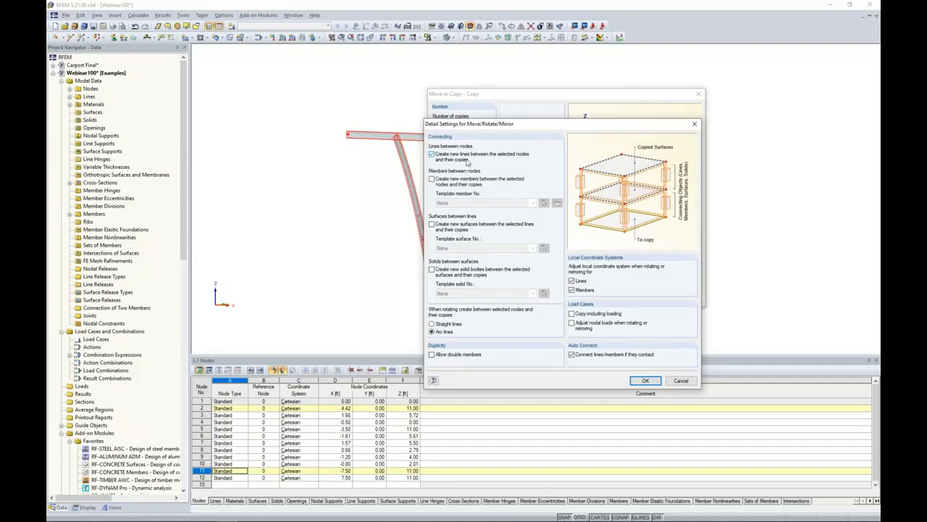
left_click(432, 179)
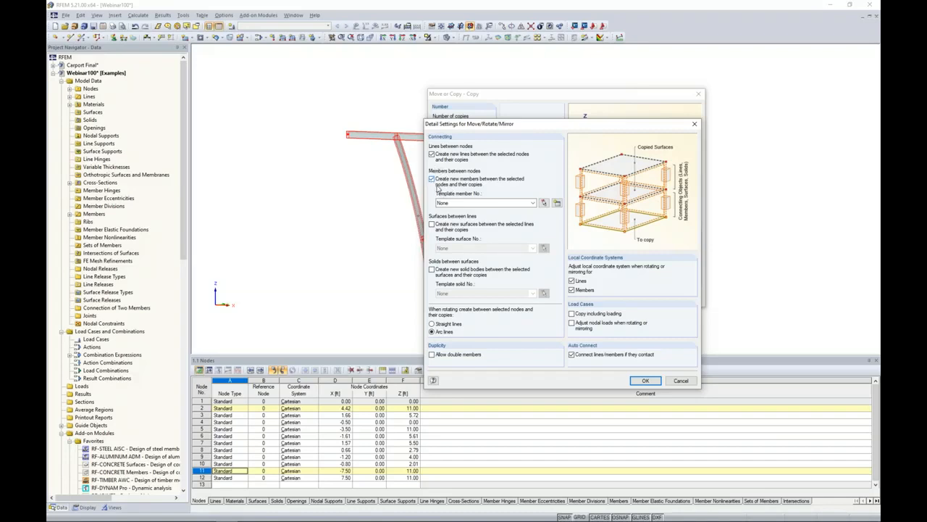
Define a template connecting member with the ADM 2015 section RT 3 x 3 x 0.125 in Aluminum 6061-T6 and create the frame copies.
left_click(558, 204)
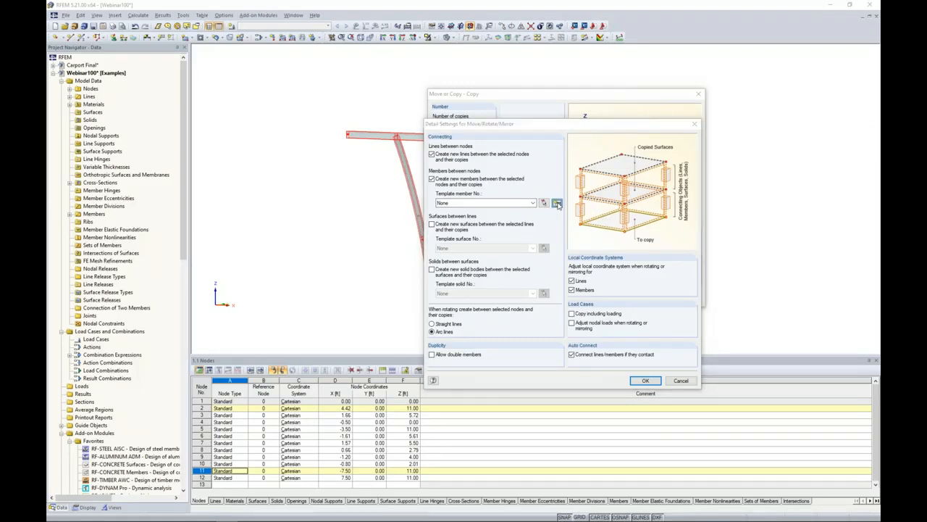
left_click_drag(559, 143, 458, 129)
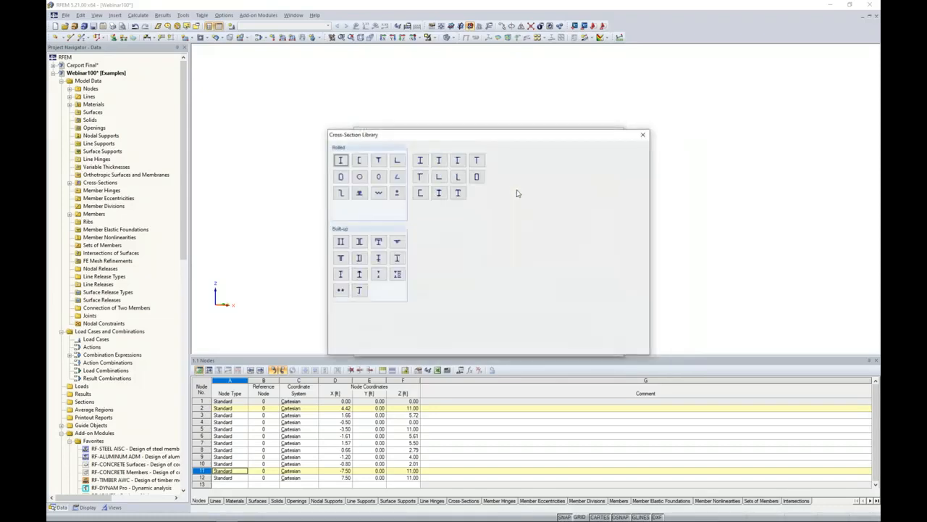
left_click(340, 177)
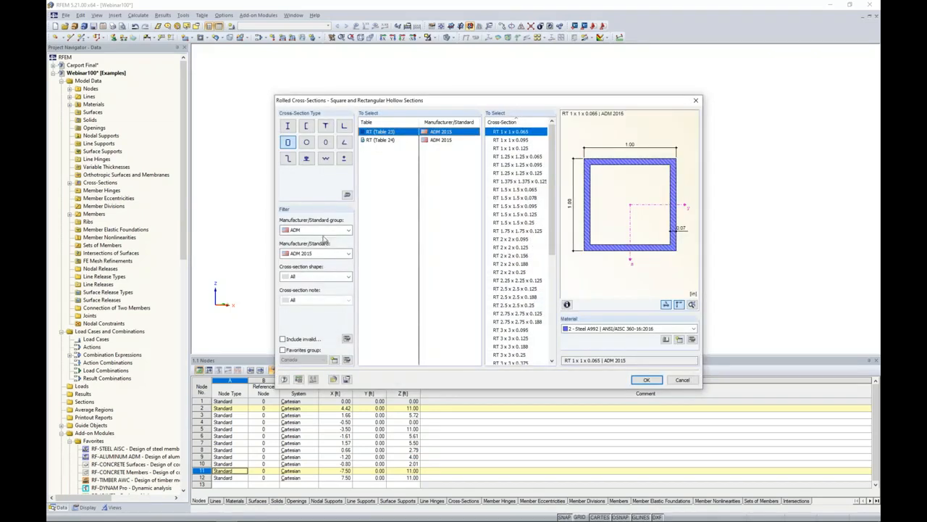
scroll(551, 203, "down", 3)
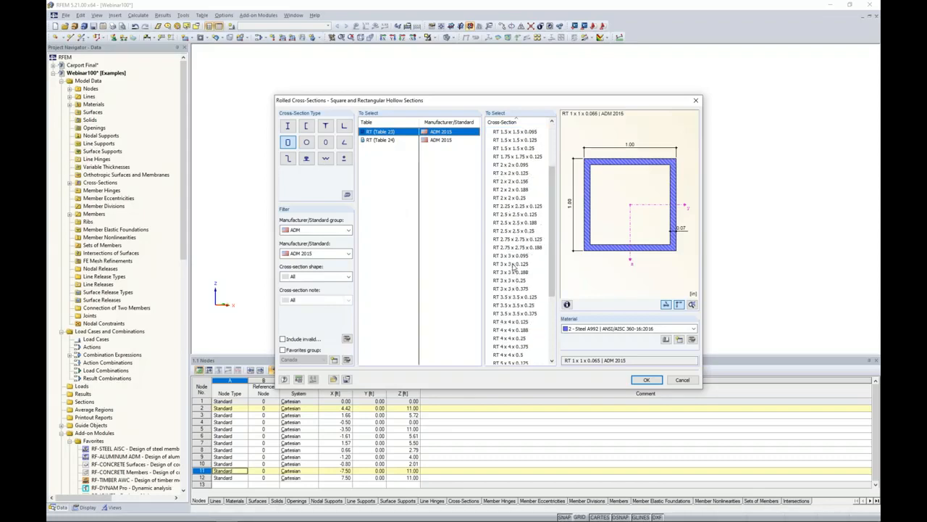
left_click(513, 265)
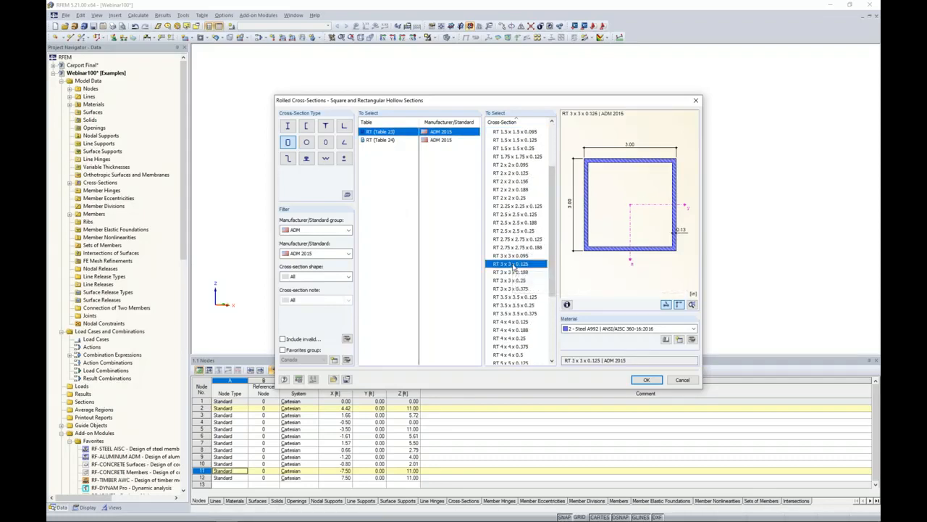
left_click(598, 330)
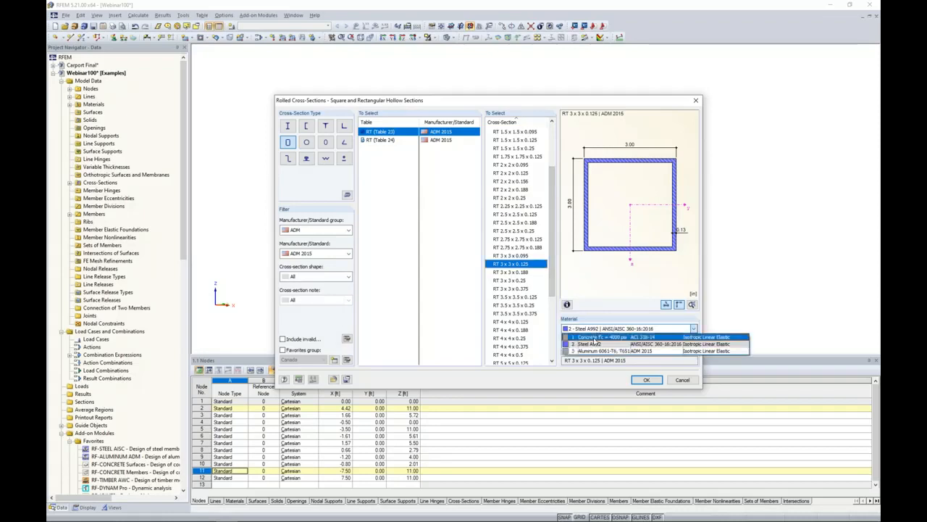
left_click(595, 351)
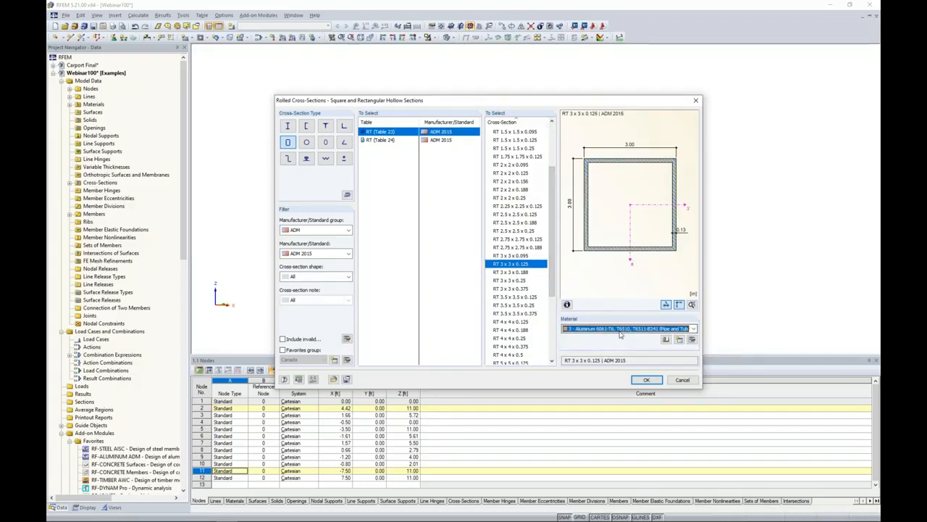
left_click(646, 380)
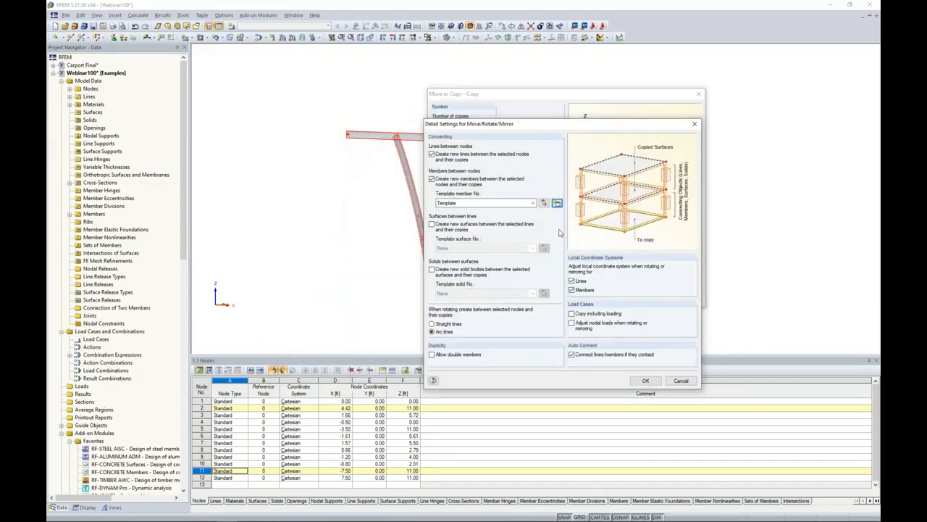
left_click(639, 381)
left_click(645, 300)
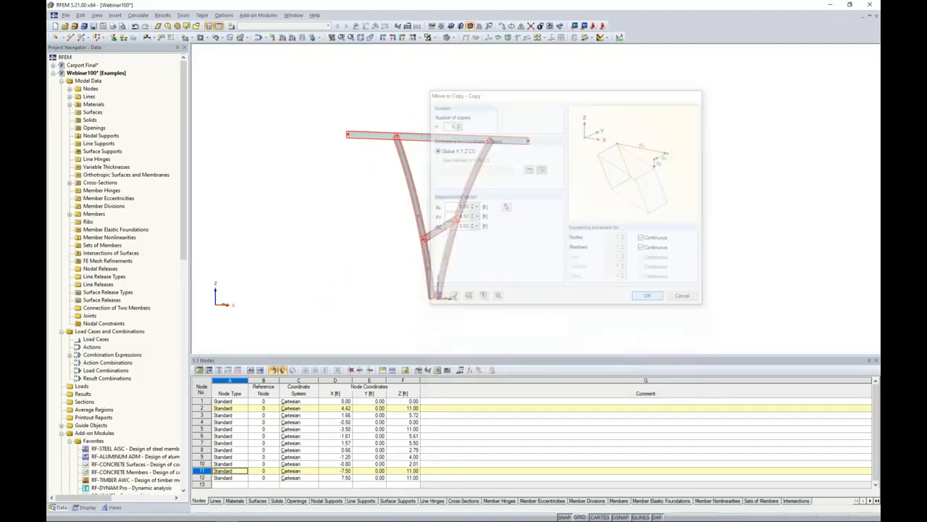
Delete the curved legs and braces beneath the top beams of the second, fourth and sixth frames.
middle_click_drag(585, 253, 581, 304, "ctrl")
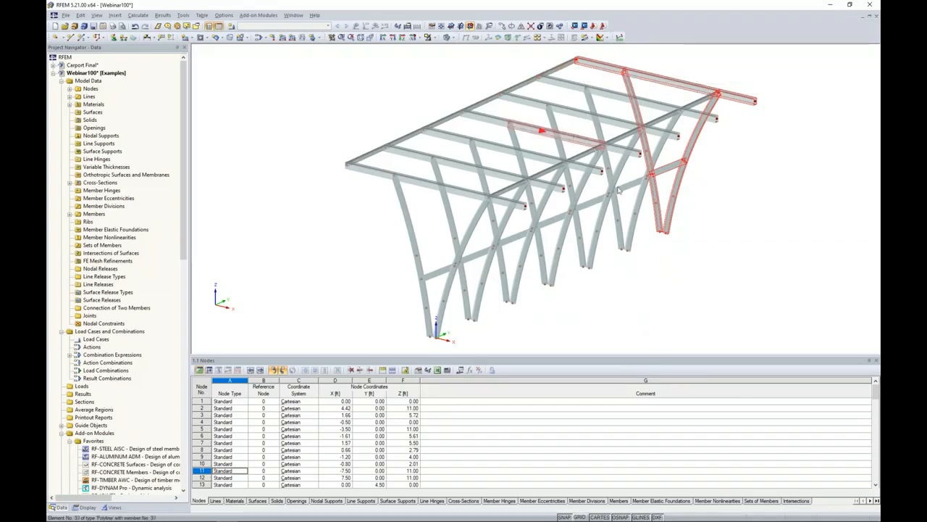
middle_click_drag(629, 322, 450, 292, "ctrl")
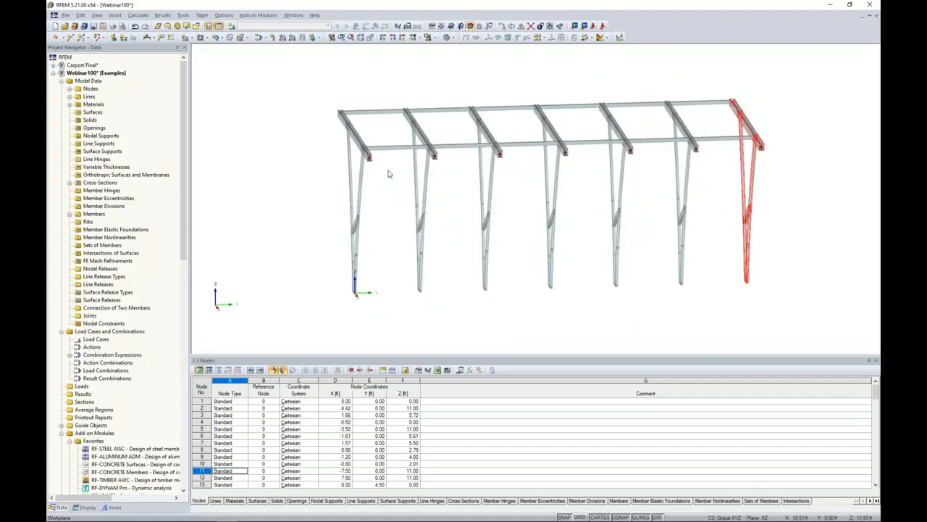
middle_click_drag(456, 258, 424, 212, "ctrl")
left_click_drag(445, 316, 399, 164)
left_click_drag(572, 313, 527, 168)
left_click_drag(711, 319, 650, 163)
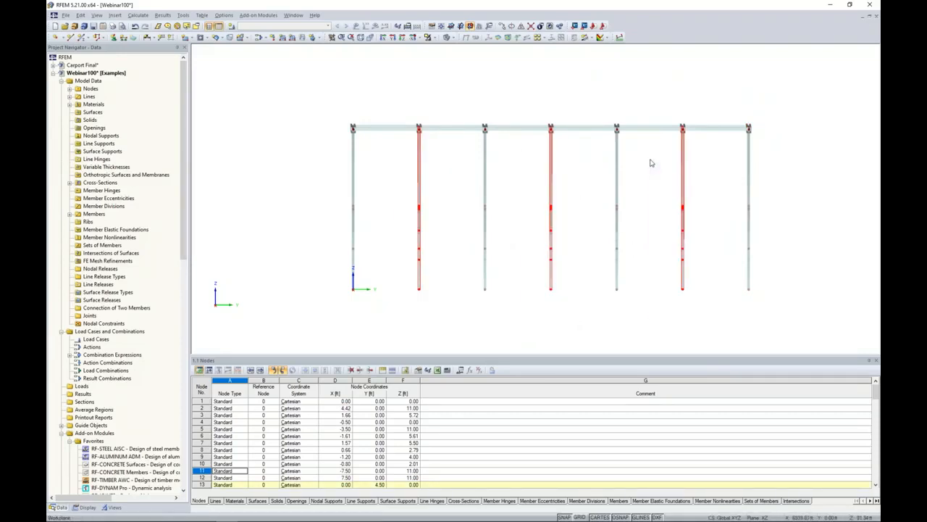
key("Delete")
Set up a 3D chamfer of all top beams and their connecting members with a -5° slope about Y in direction Z.
middle_click_drag(551, 176, 698, 239, "ctrl")
middle_click_drag(617, 284, 631, 253, "ctrl")
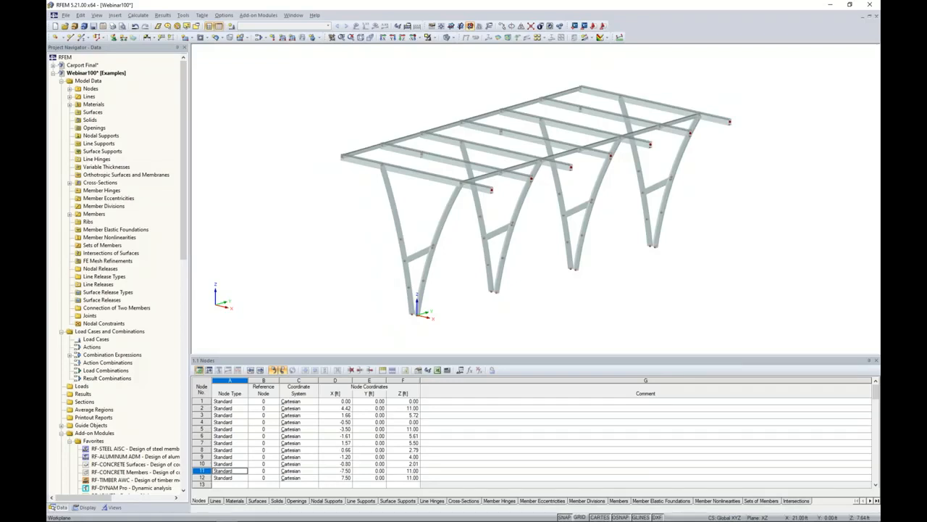
middle_click_drag(623, 289, 764, 248, "ctrl")
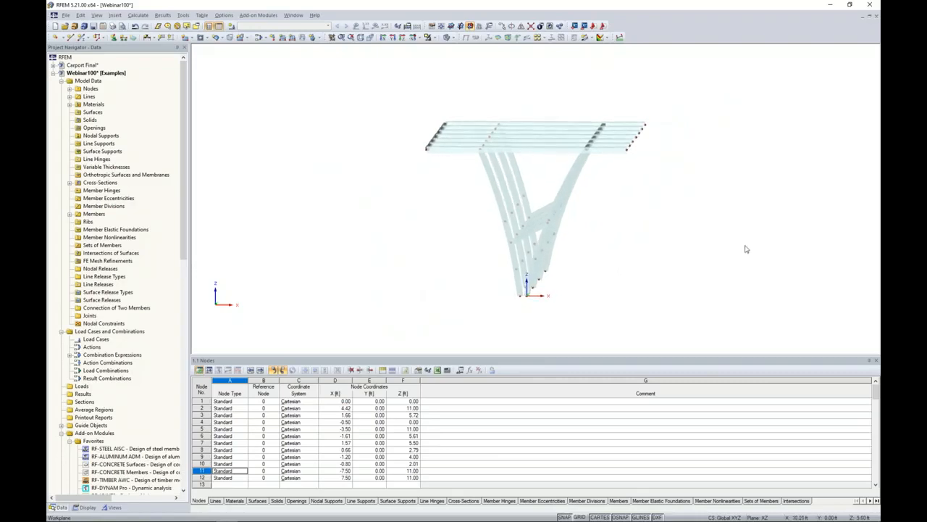
middle_click_drag(611, 212, 573, 228, "ctrl")
scroll(544, 186, "up", 2)
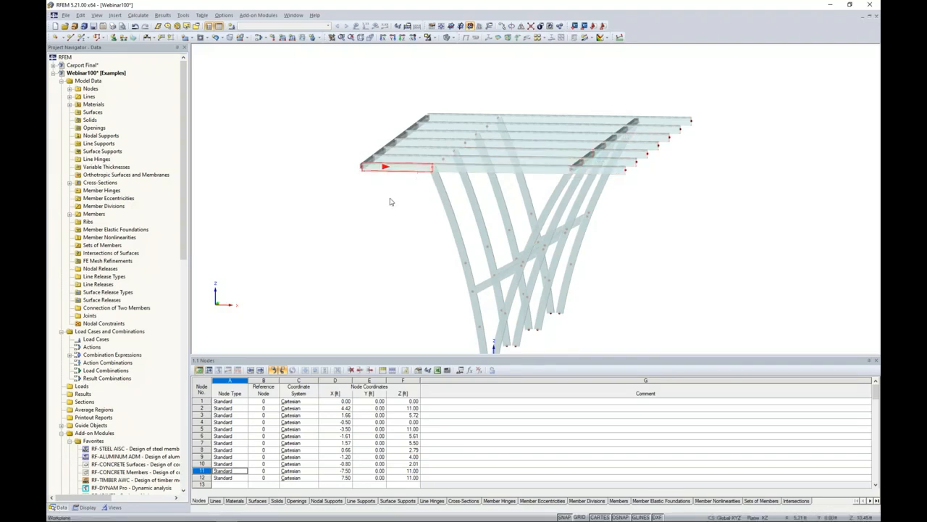
middle_click_drag(412, 244, 422, 237, "ctrl")
left_click_drag(347, 93, 703, 182)
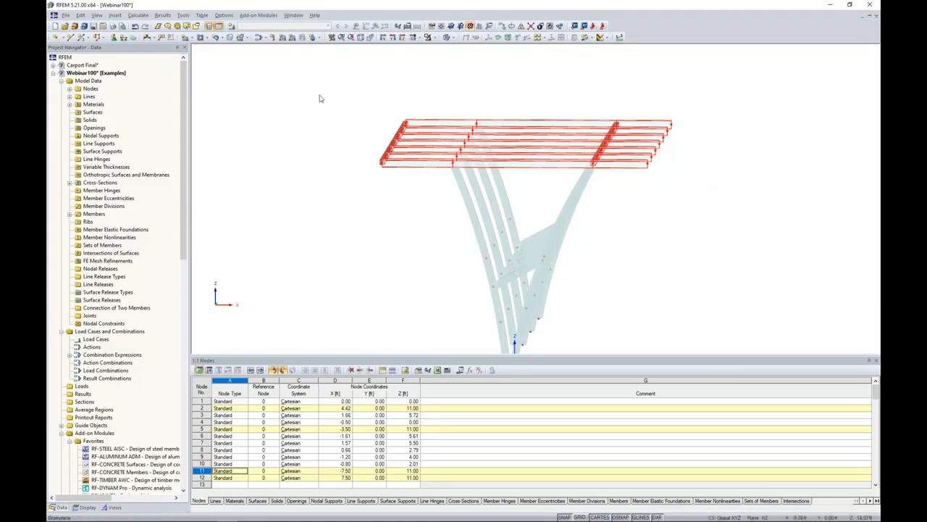
left_click(80, 15)
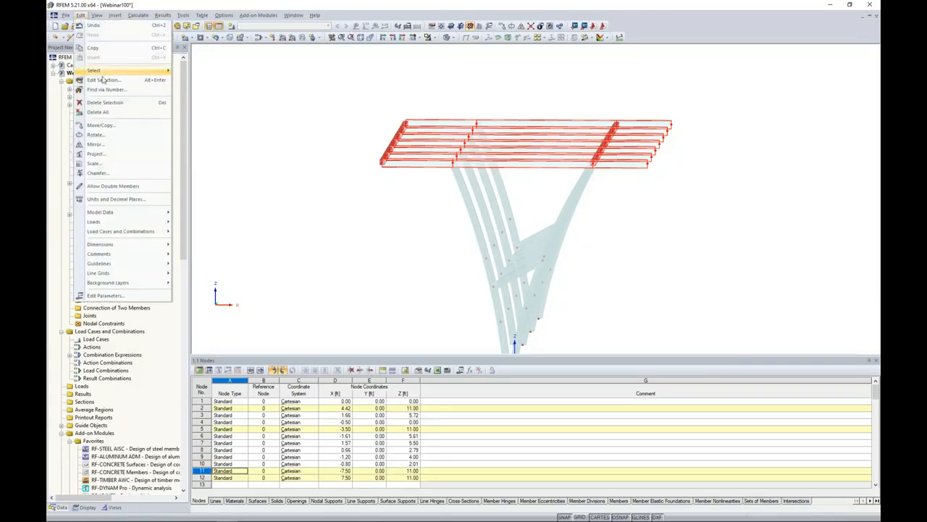
left_click(106, 174)
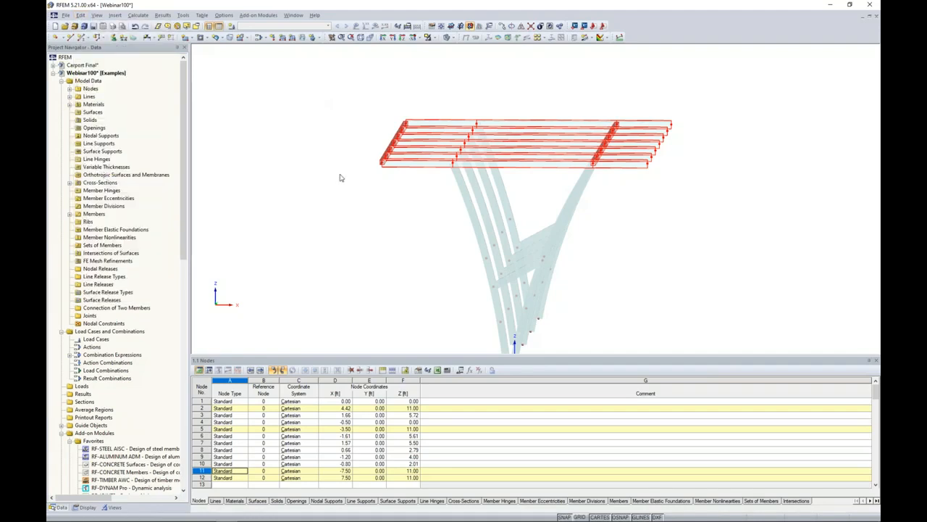
left_click_drag(344, 173, 370, 167)
type("-5")
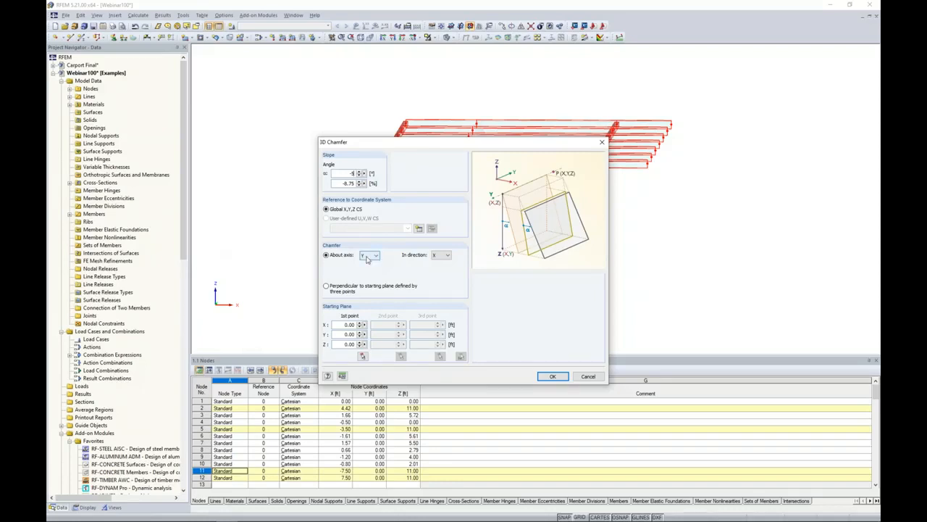
left_click(436, 255)
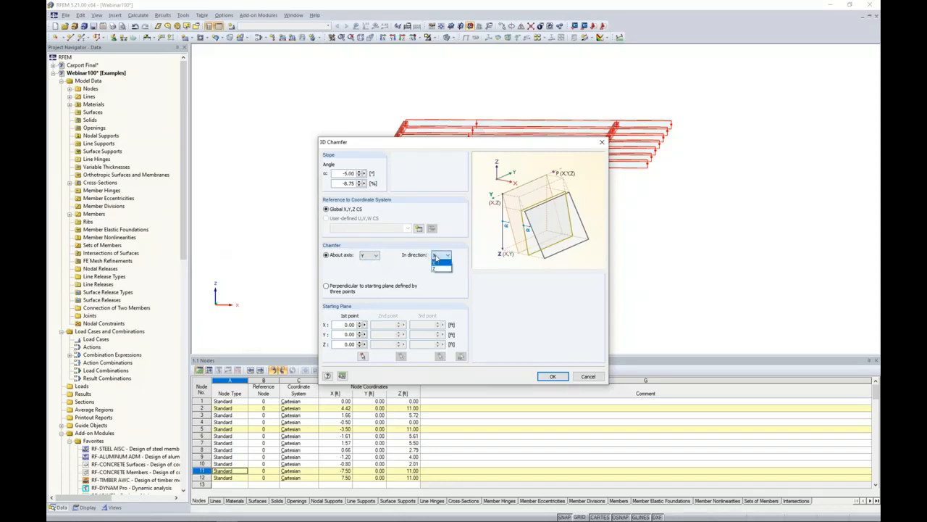
left_click(439, 269)
Pick the first frame's right curved member top node as the chamfer's starting point and apply the slope.
left_click(363, 355)
middle_click_drag(634, 209, 589, 224, "ctrl")
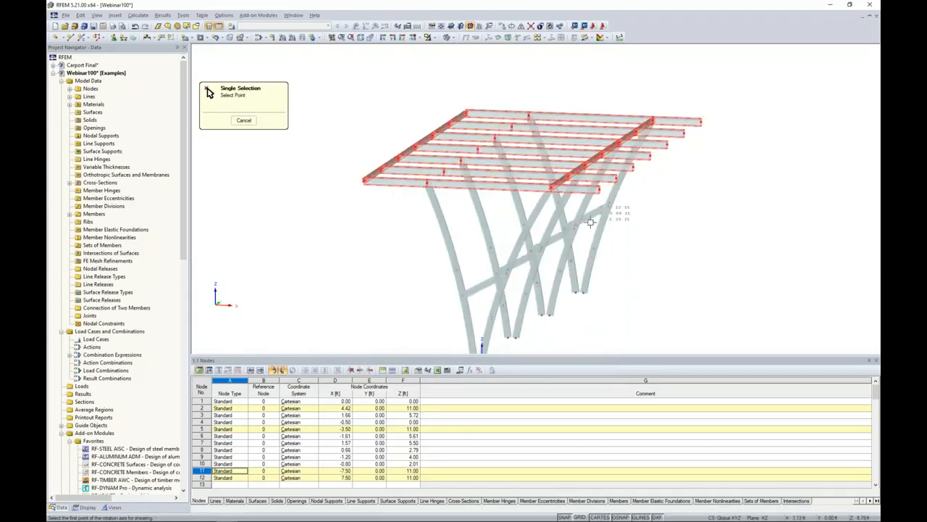
left_click(553, 190)
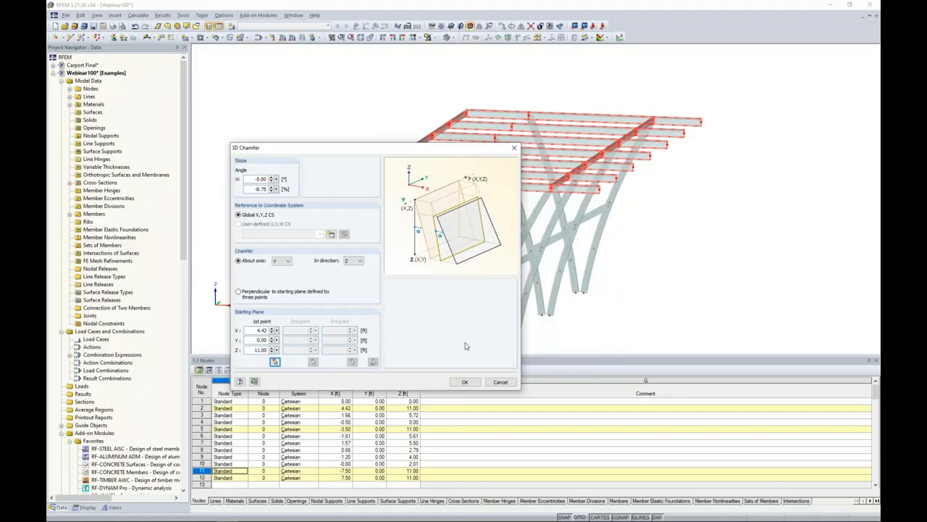
left_click(476, 384)
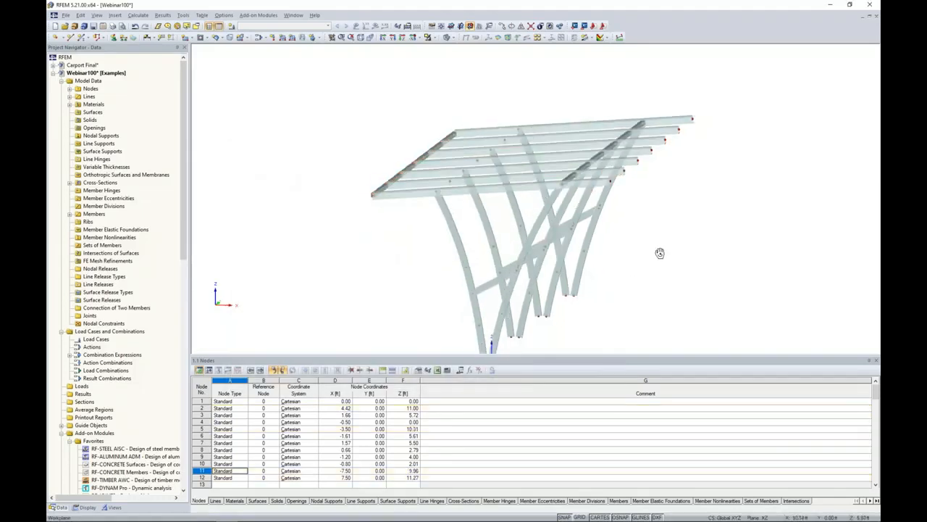
Start a new nodal support and examine the available support types and the nonlinearity options for the Y direction.
middle_click_drag(685, 233, 643, 250, "ctrl")
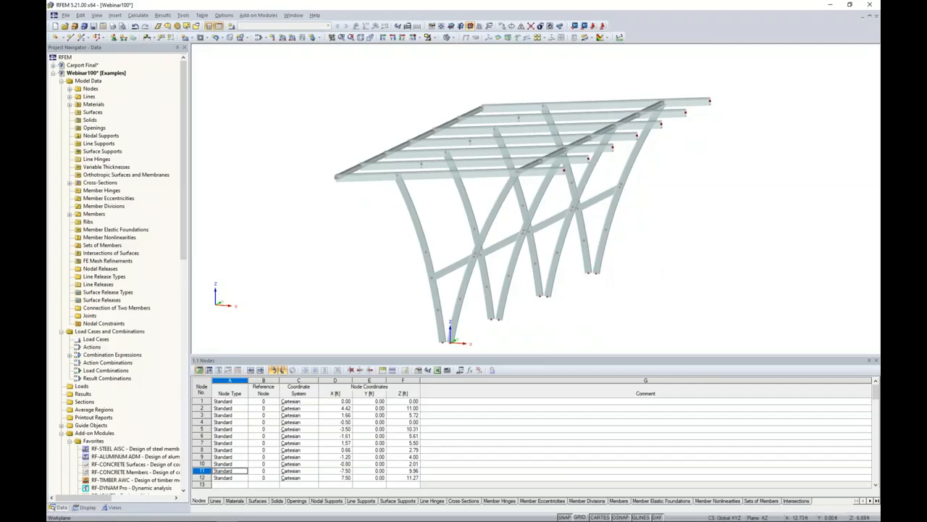
scroll(669, 262, "down", 1)
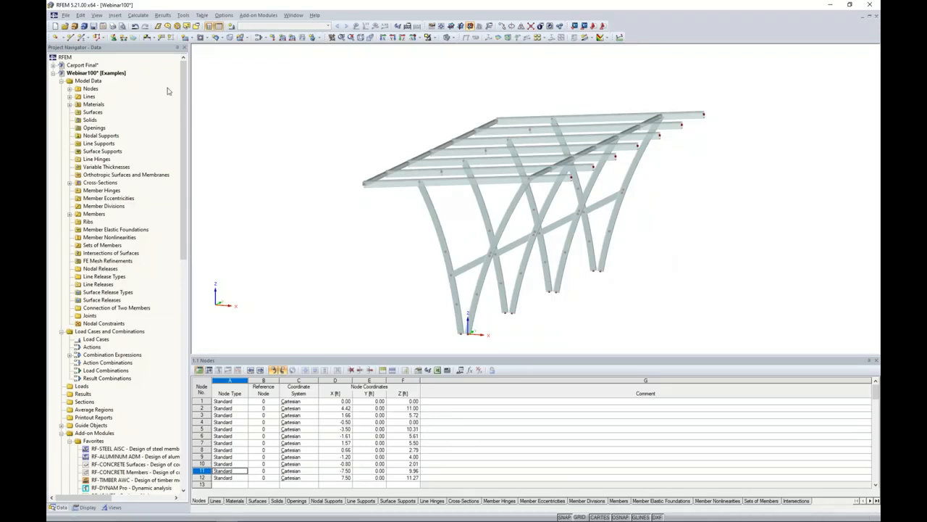
left_click(114, 39)
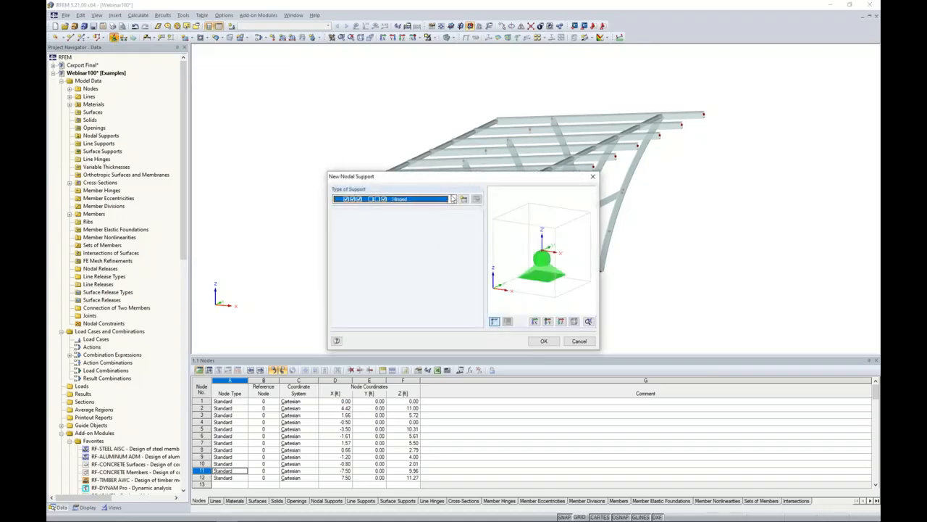
left_click(452, 199)
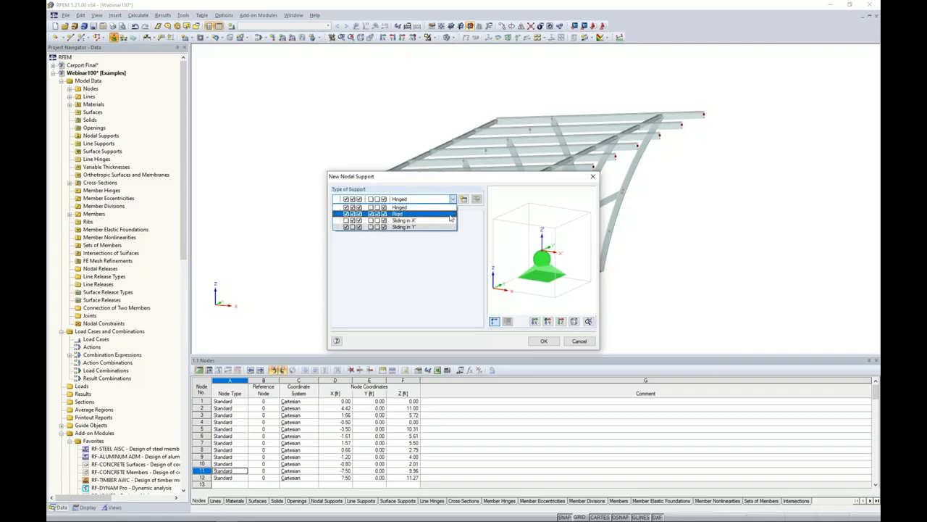
left_click(475, 229)
left_click(463, 201)
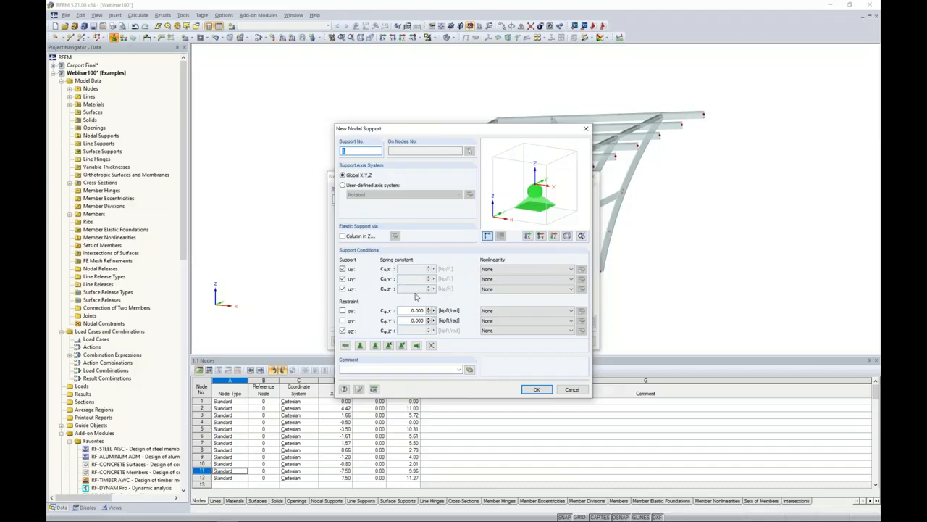
left_click(510, 280)
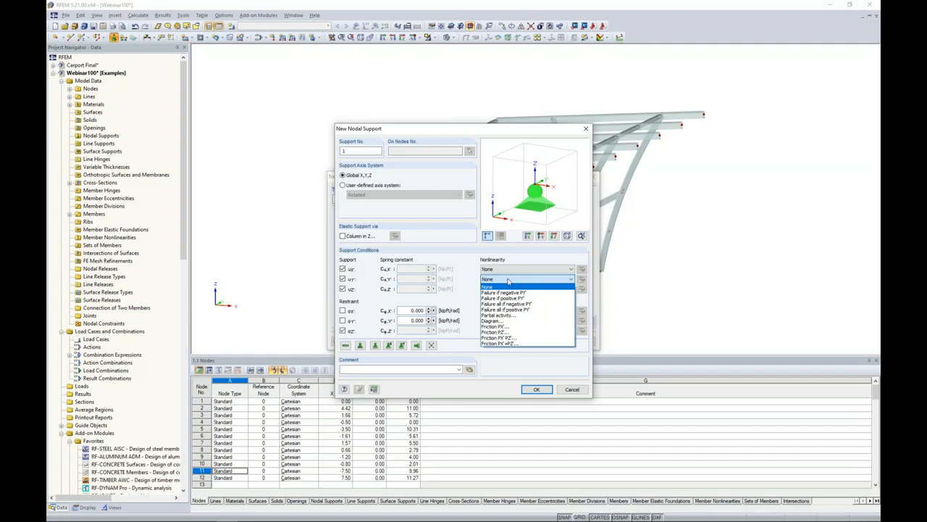
left_click(469, 296)
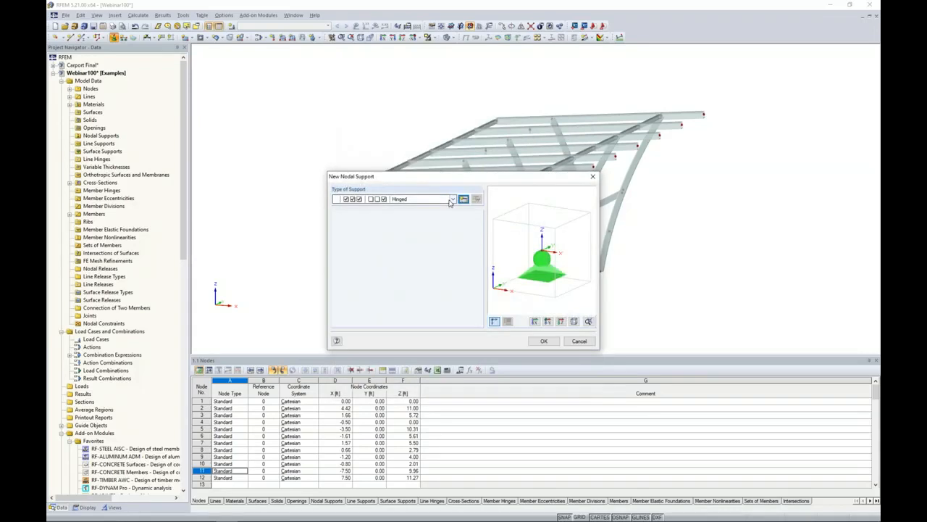
Place rigid nodal supports on all base nodes of the curved legs and save the model.
left_click(453, 200)
left_click(428, 211)
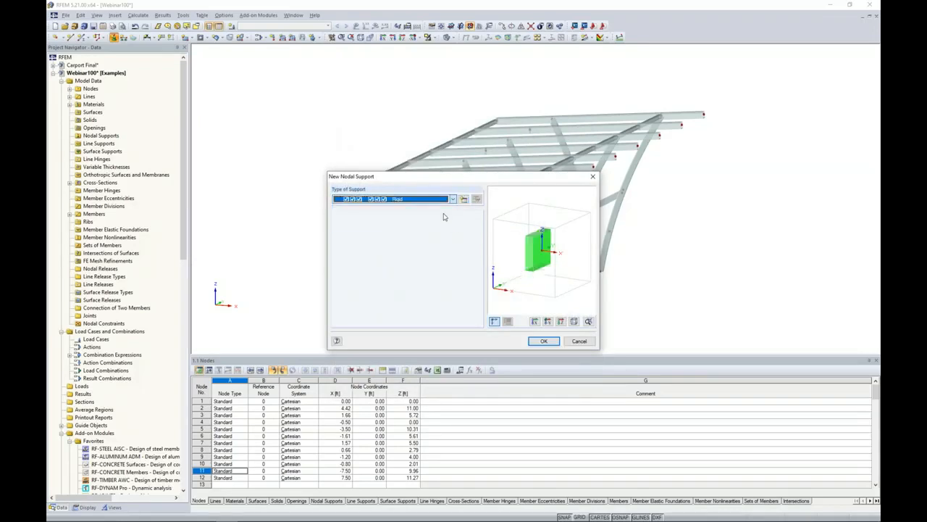
left_click(542, 343)
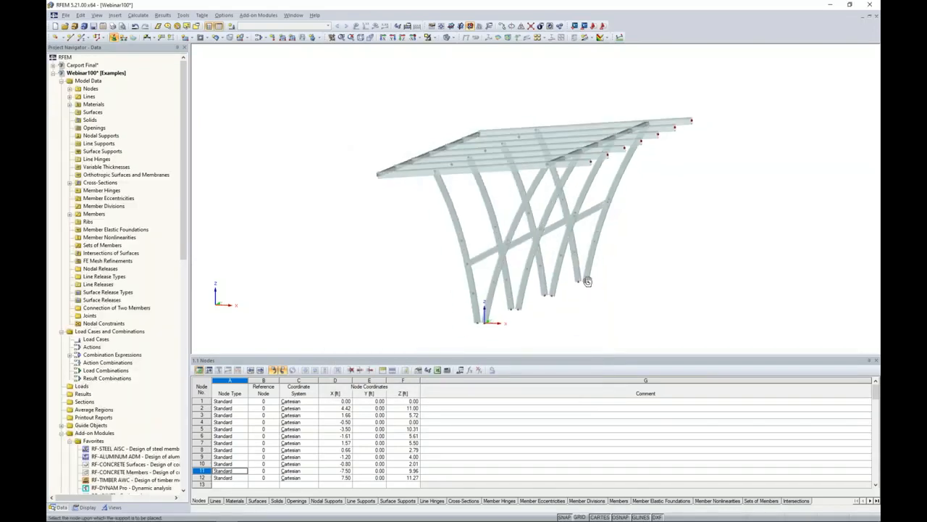
middle_click_drag(587, 281, 603, 271, "ctrl")
scroll(603, 271, "down", 1)
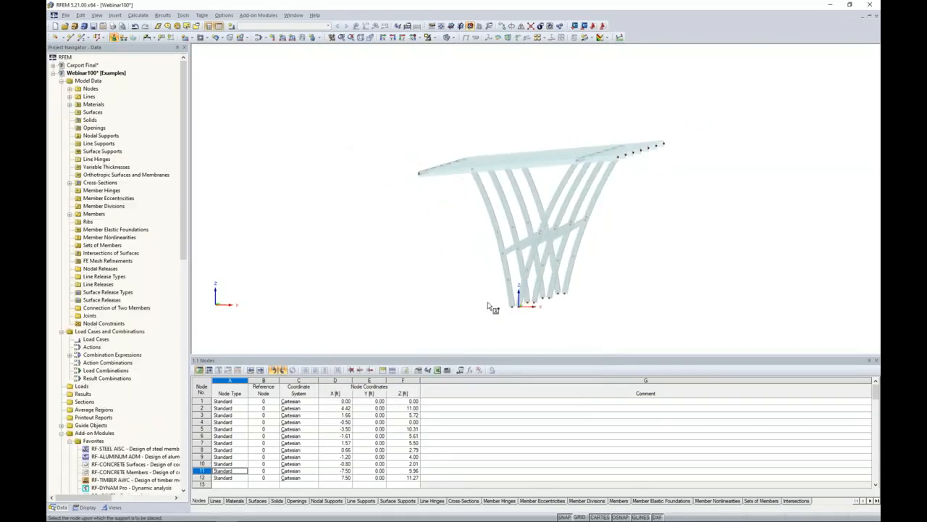
left_click_drag(490, 291, 606, 319)
middle_click_drag(629, 283, 526, 289, "ctrl")
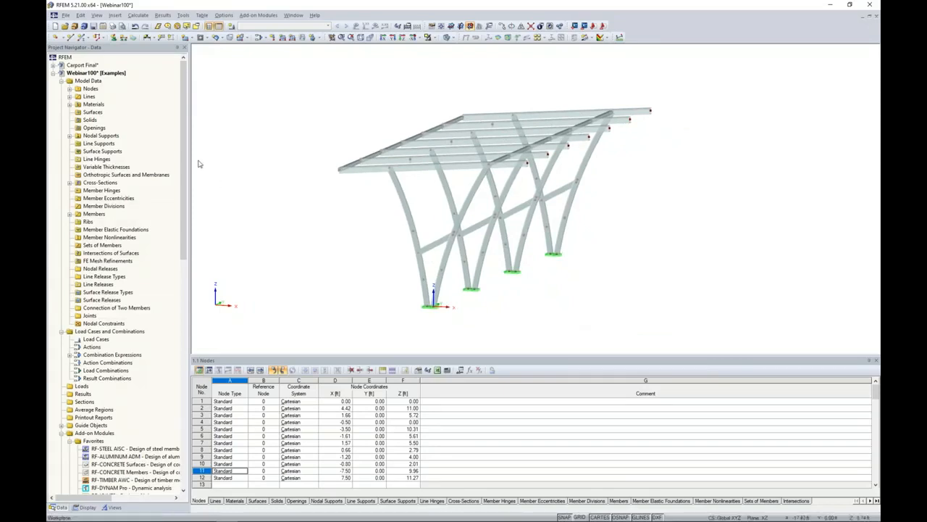
key("ctrl+s")
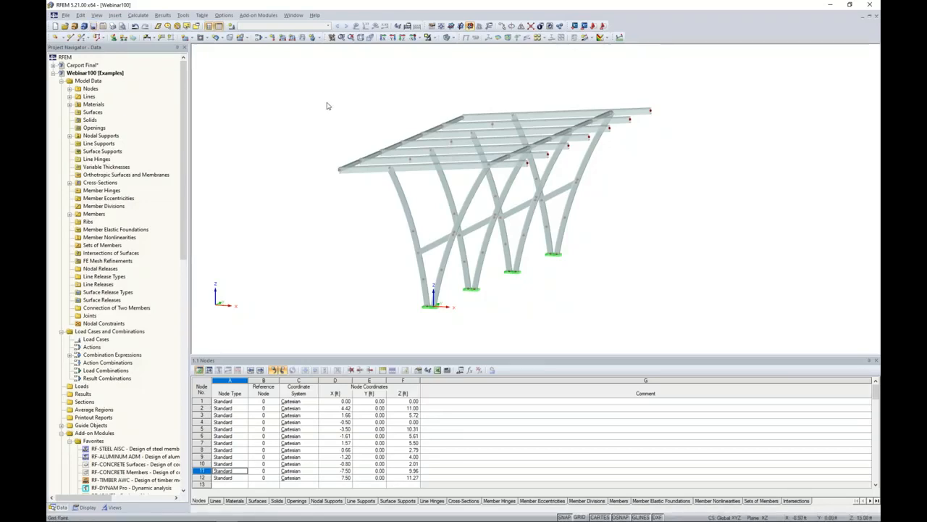
Create the first load case with the description Dead and examine the available action categories, keeping Dead.
left_click(232, 26)
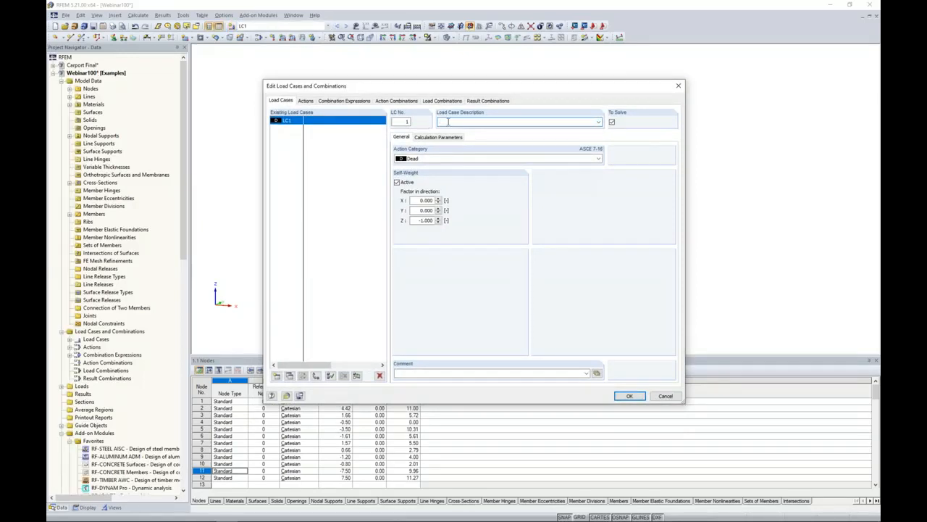
type("Dead")
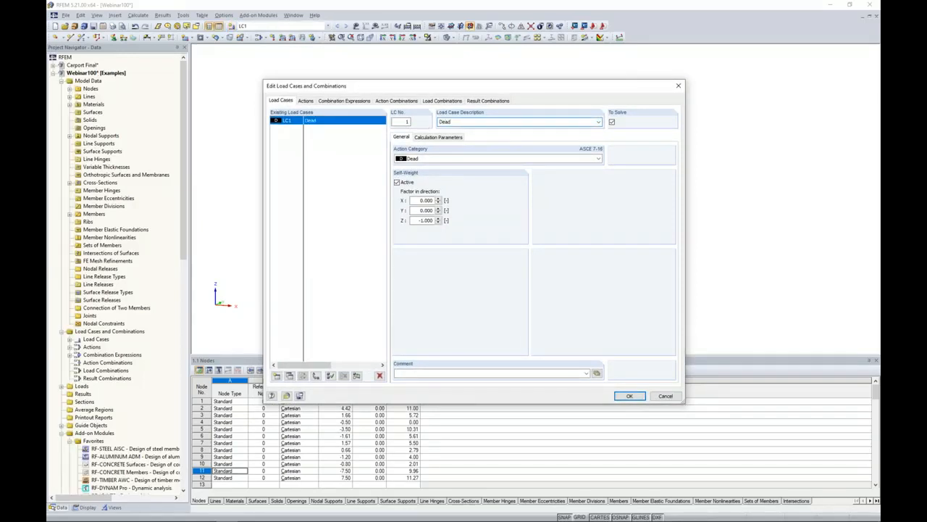
left_click(446, 159)
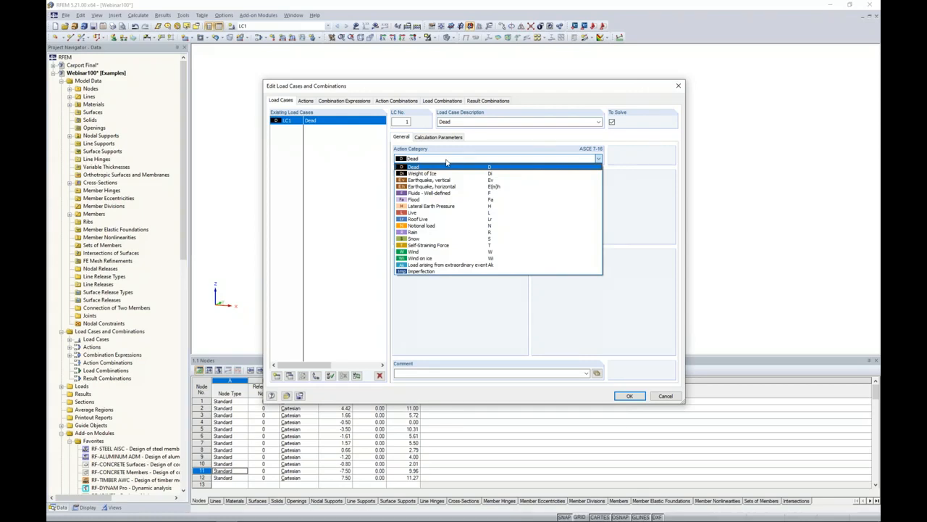
left_click(355, 182)
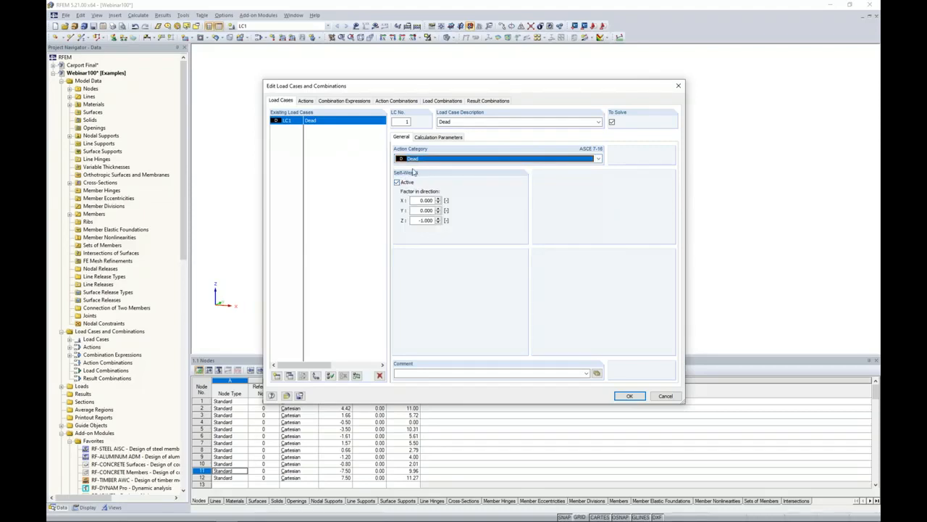
Add a second load case named Live and assign it the Live action category.
left_click(276, 376)
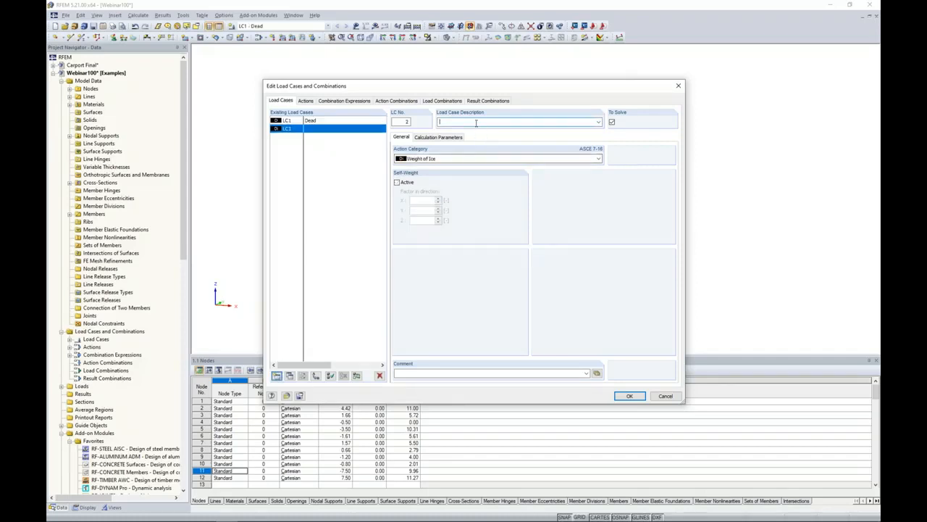
type("Live")
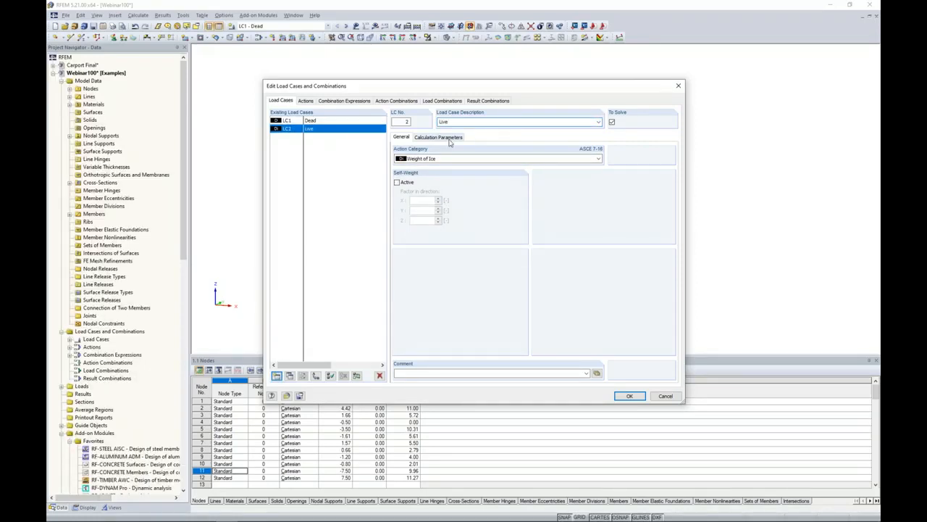
left_click(439, 158)
left_click(421, 213)
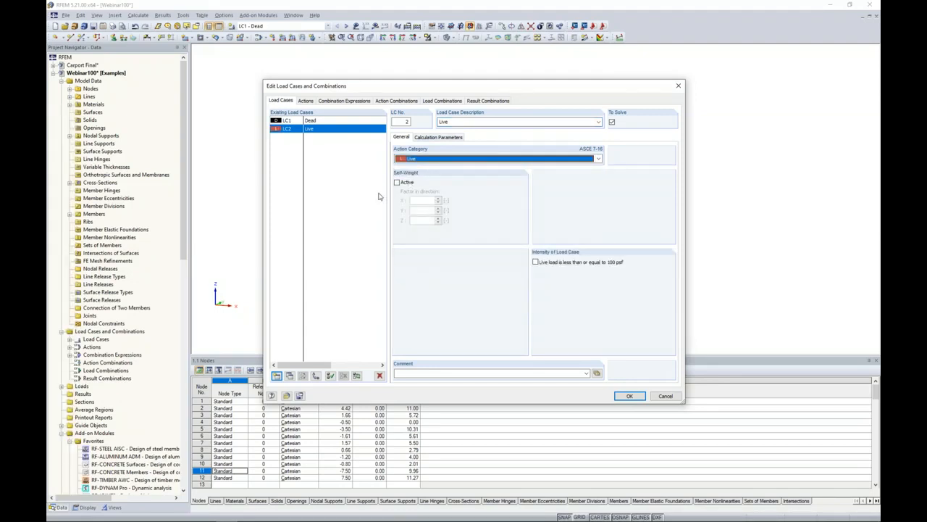
left_click_drag(450, 90, 432, 288)
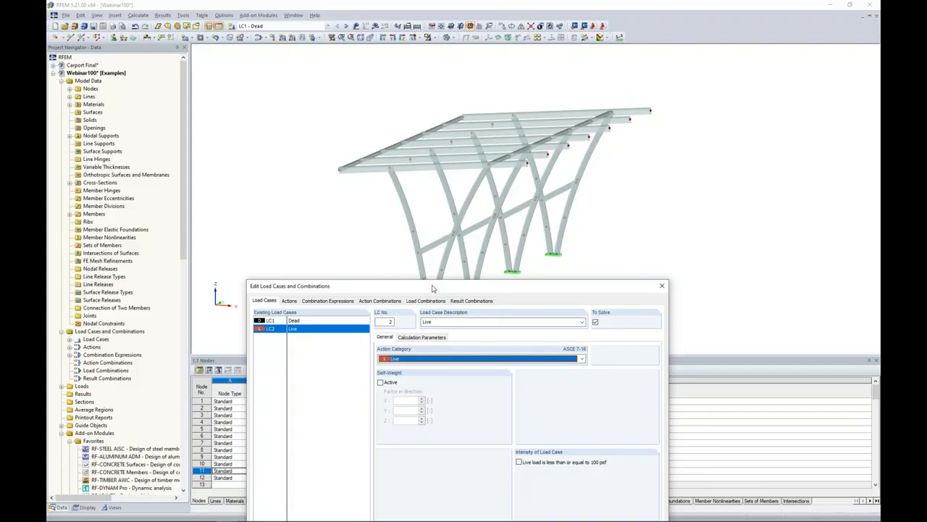
left_click_drag(432, 288, 460, 113)
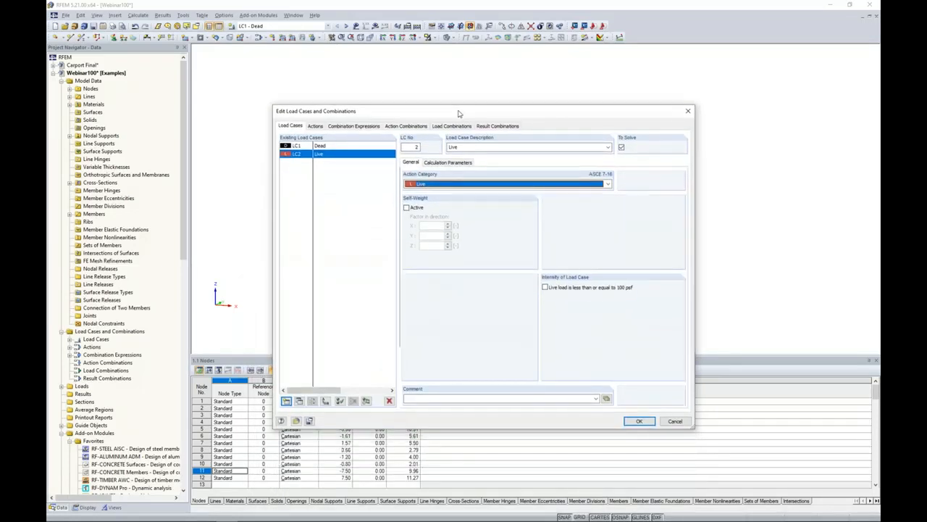
Add a load case named Impact 1 in the Live category and copy it as Impact 2.
left_click(287, 402)
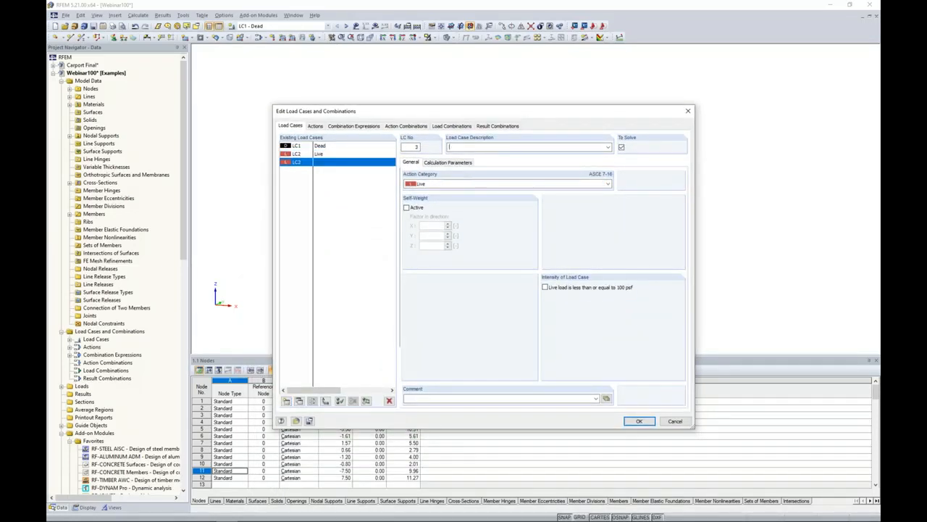
left_click(463, 147)
type("Impact 1")
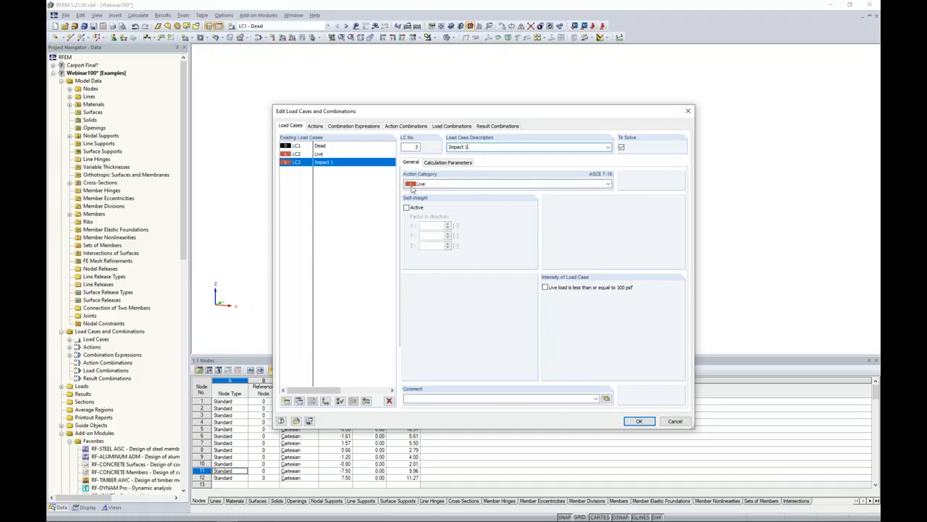
left_click(299, 402)
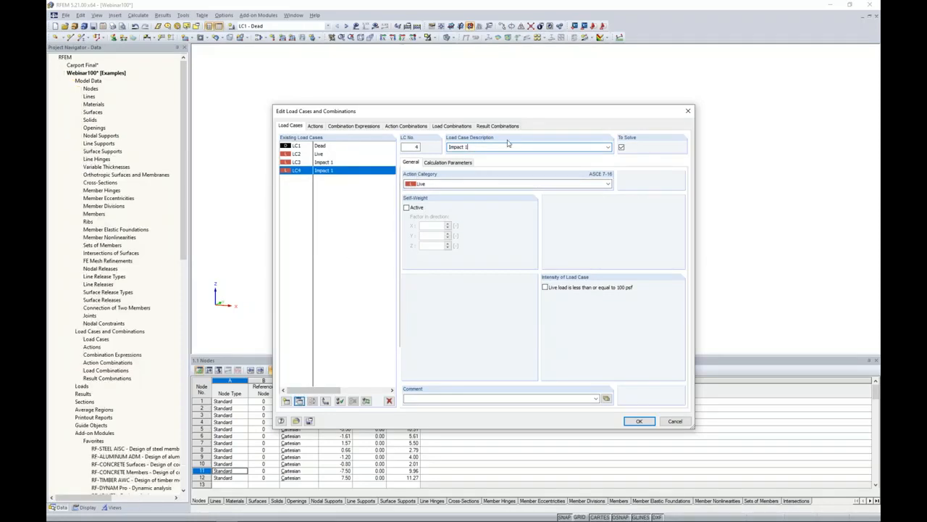
key("BackSpace")
type("2")
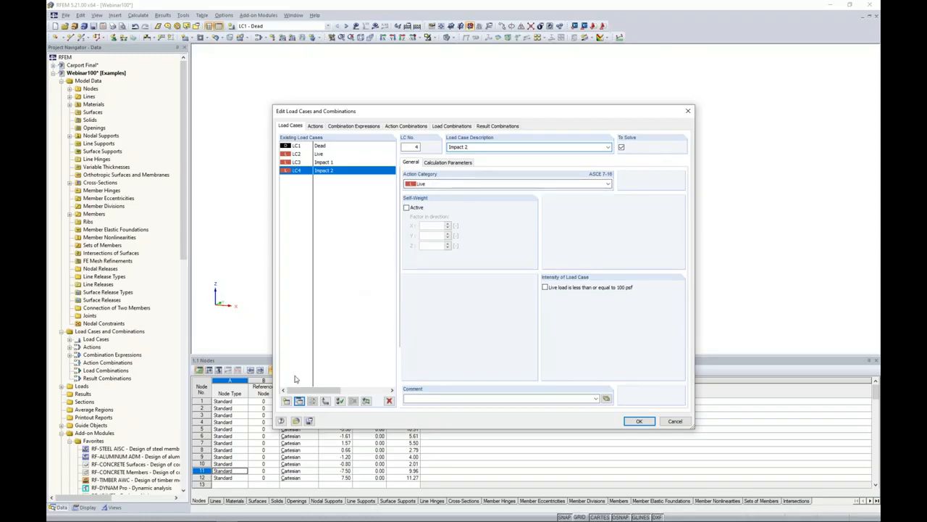
Add a load case named Wind 1 in the Wind category and copy it as Wind 2.
left_click(286, 401)
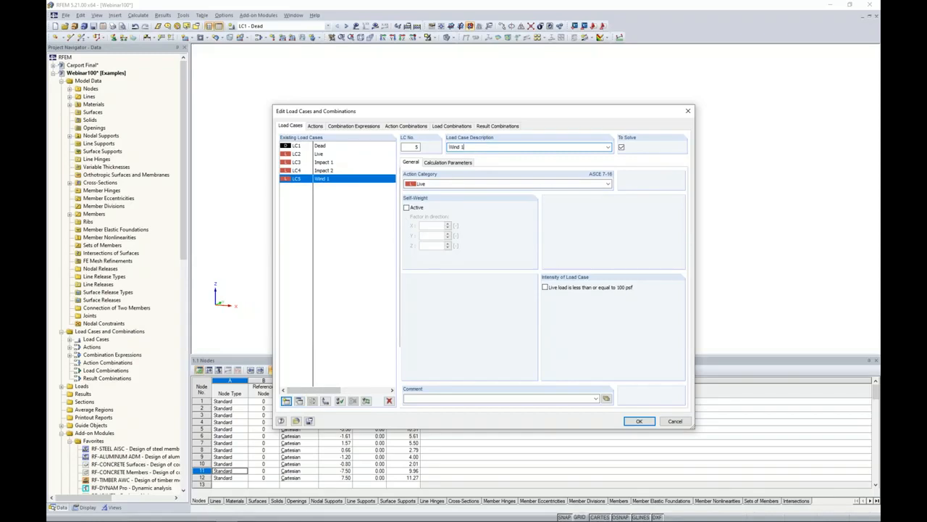
left_click(607, 183)
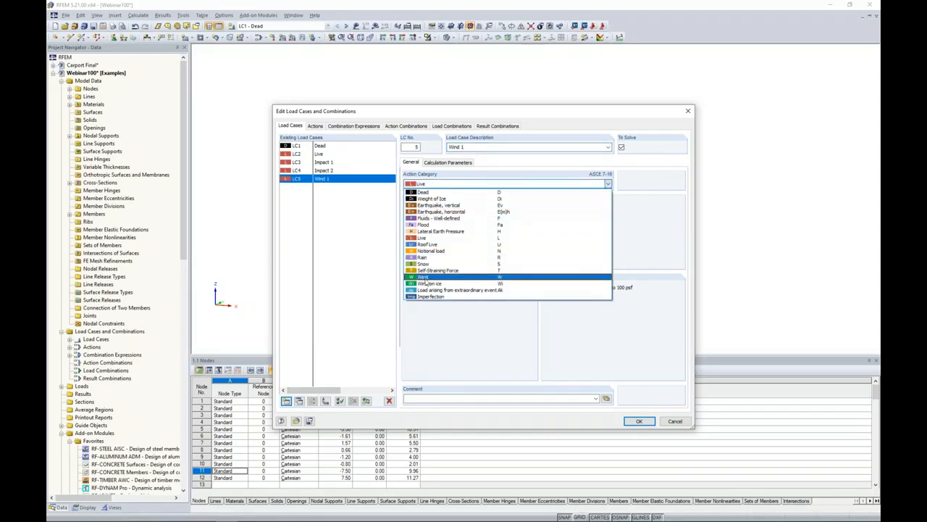
left_click(464, 276)
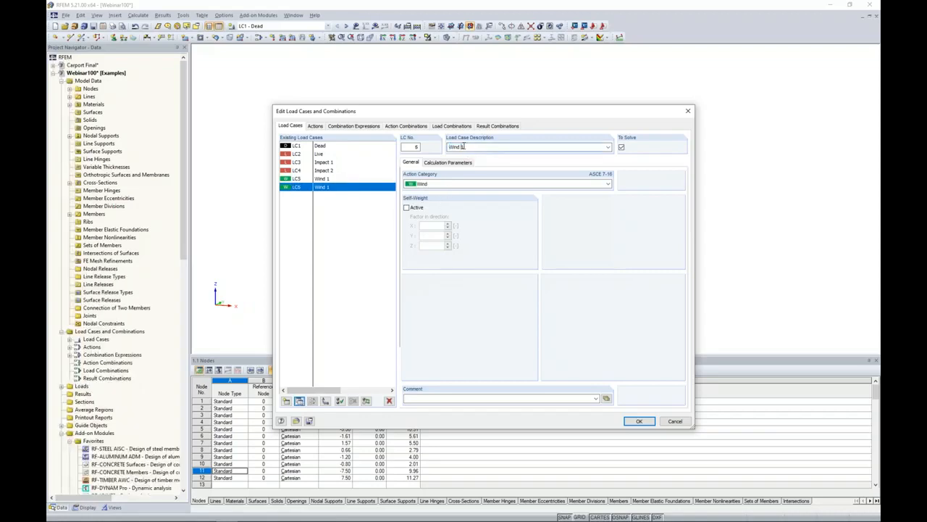
type("2")
Set the Live action's load cases to act differently and assign Impact 1 and Impact 2 to group 1.
left_click(316, 126)
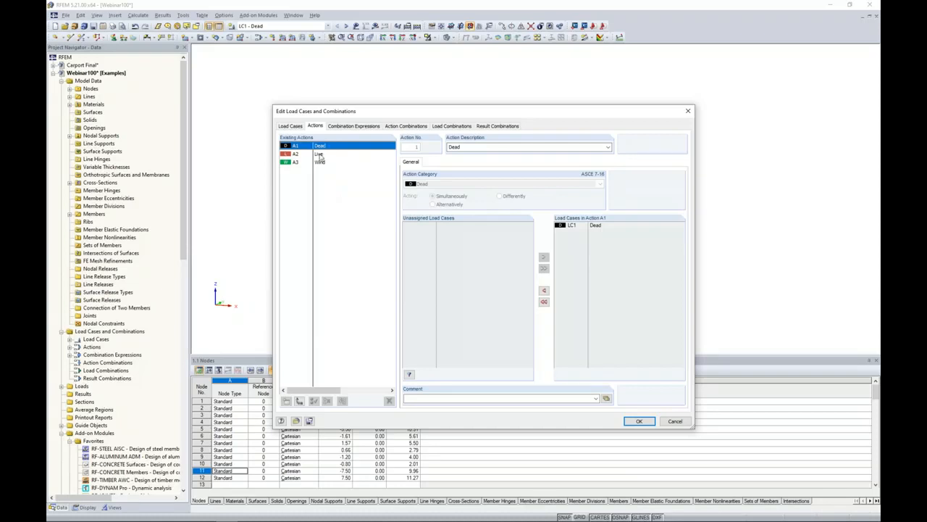
left_click(320, 154)
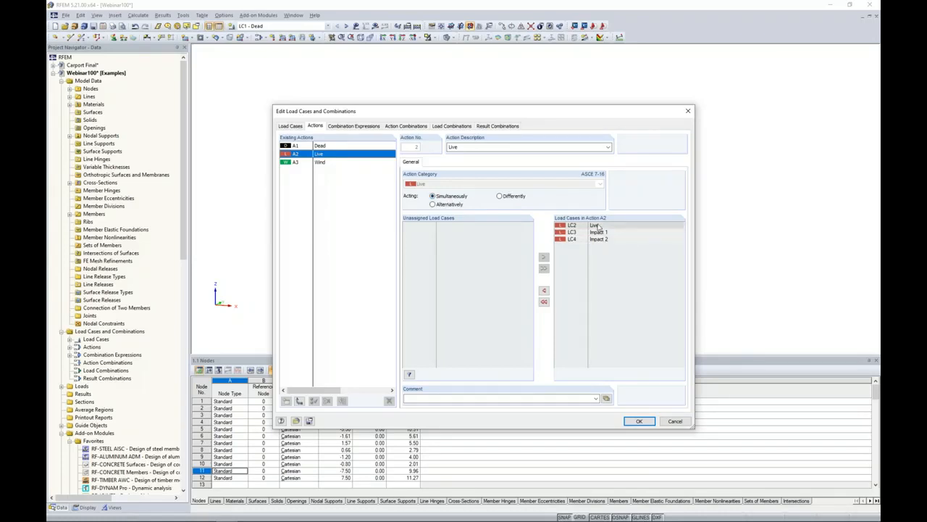
left_click(500, 196)
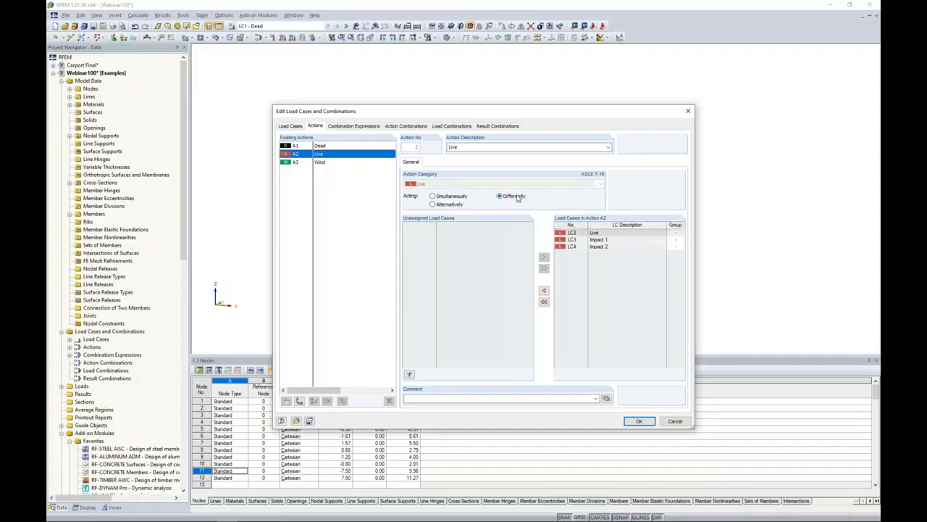
left_click(678, 240)
left_click(681, 240)
left_click(678, 250)
left_click(679, 247)
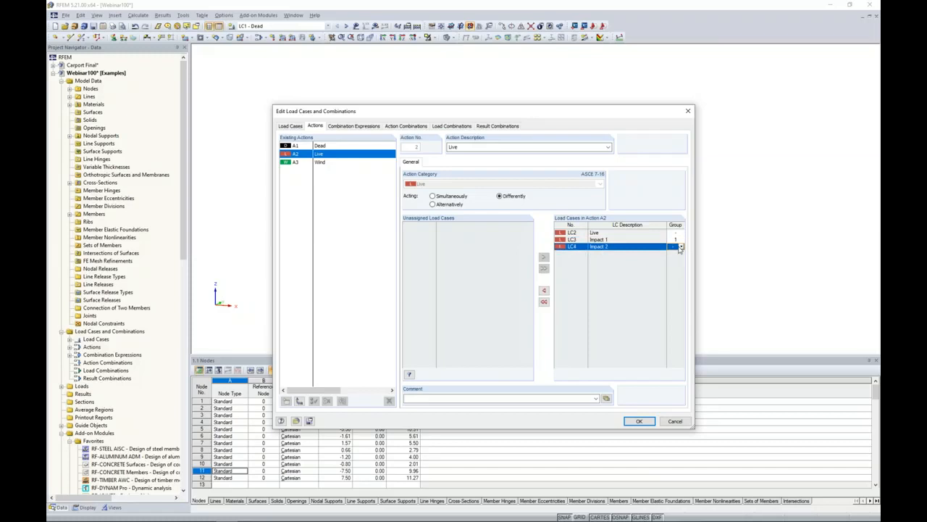
left_click(681, 248)
left_click(674, 263)
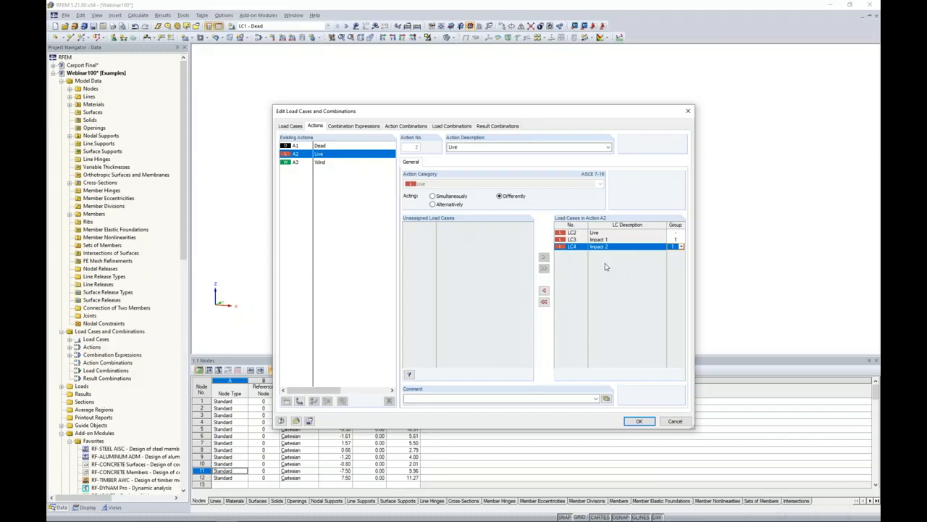
Review the Wind action's load cases and the ASCE 7-16 Section 2.4 (ASD) combination expressions.
left_click(324, 164)
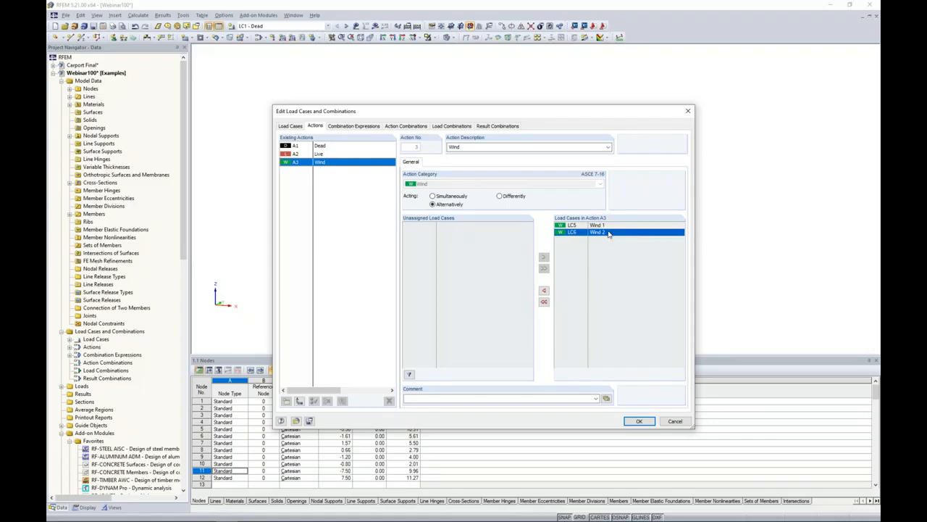
left_click(363, 126)
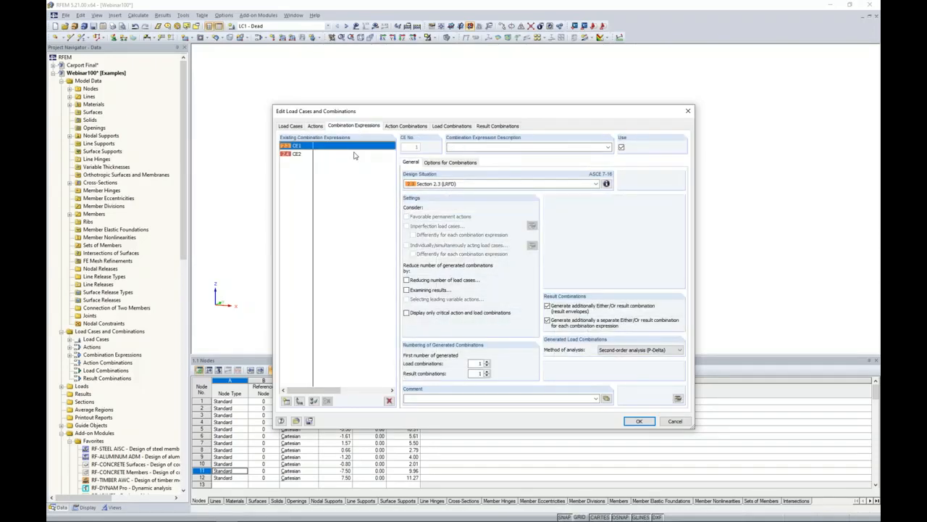
left_click(298, 155)
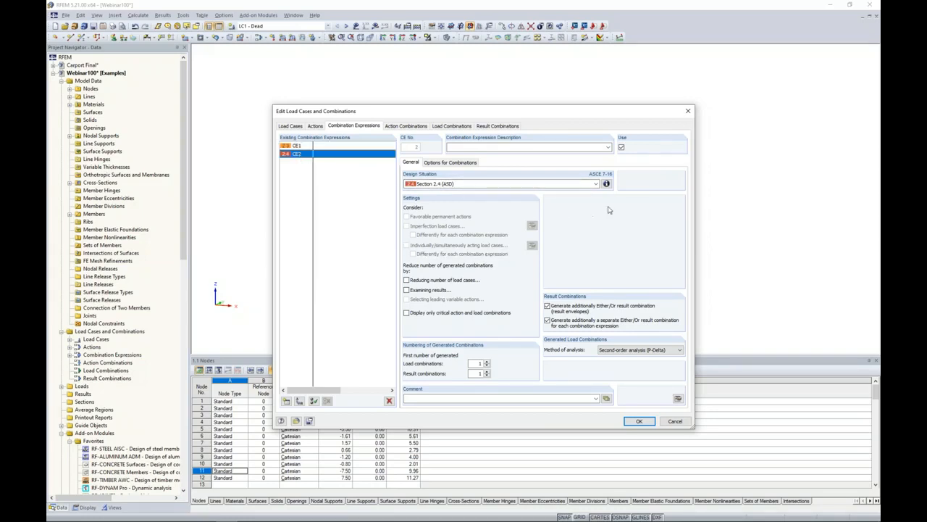
left_click(606, 184)
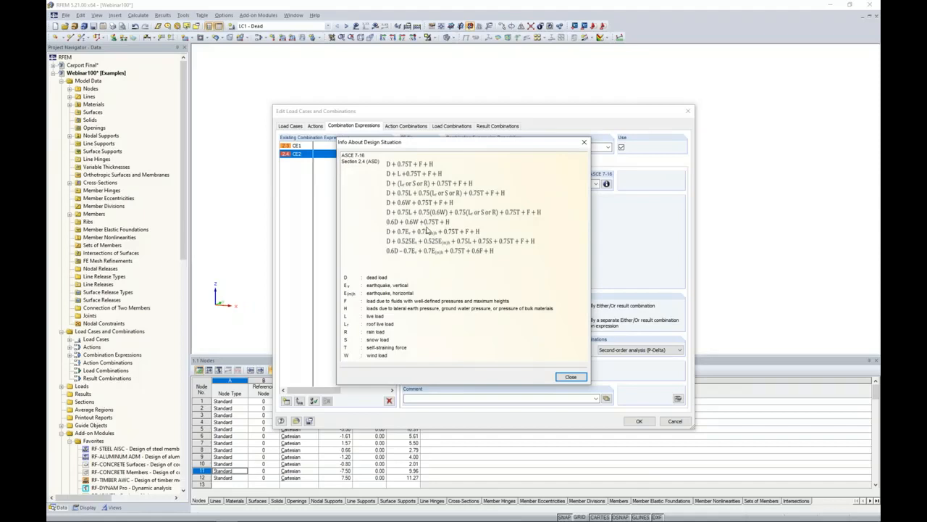
left_click(570, 377)
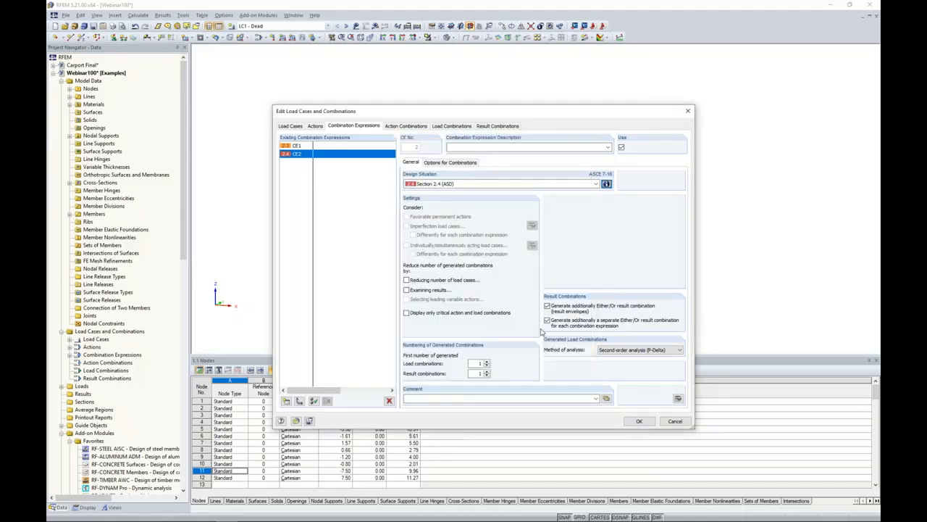
Review the list of generated load combinations and the calculation parameters of the 1.4D combination.
left_click(457, 127)
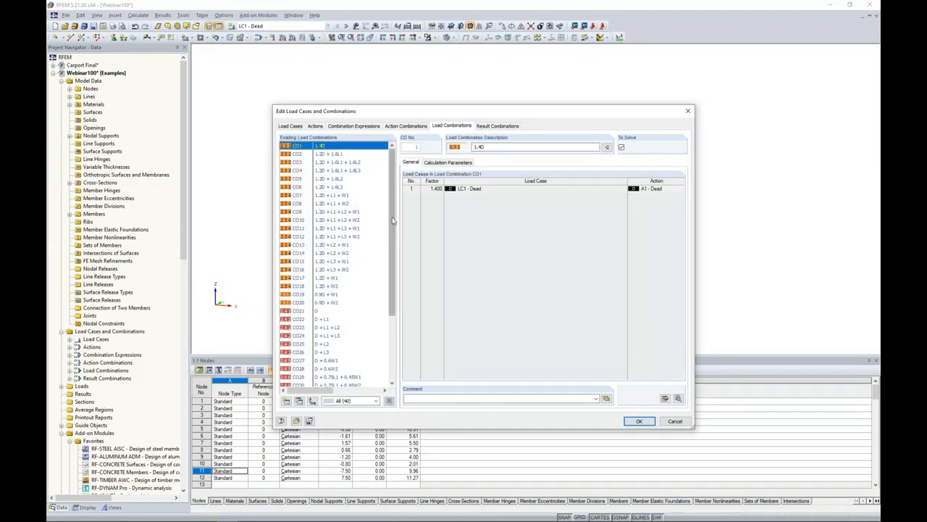
scroll(387, 239, "down", 1)
scroll(388, 239, "down", 3)
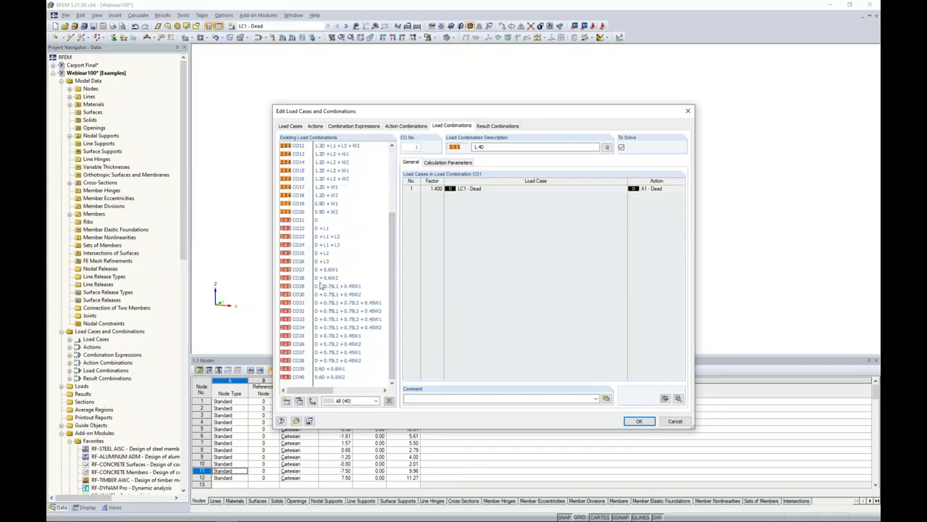
scroll(355, 259, "up", 4)
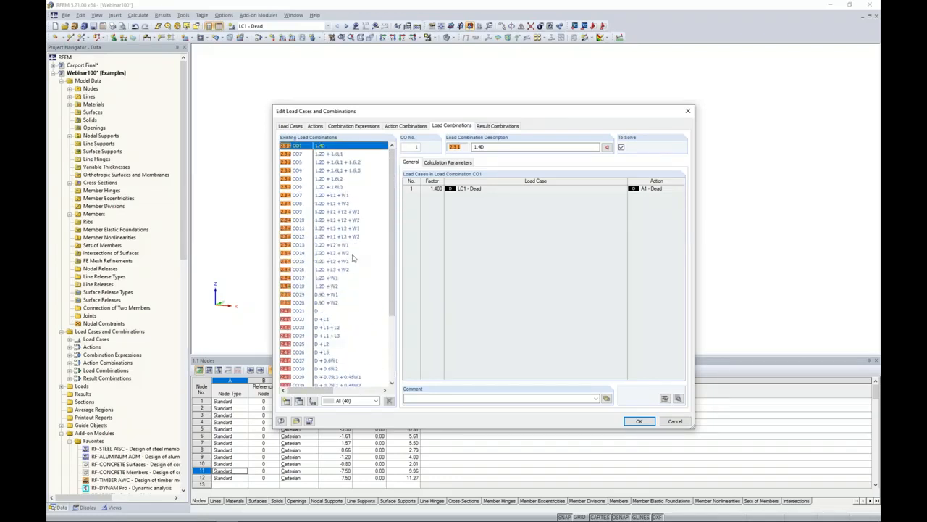
left_click(456, 163)
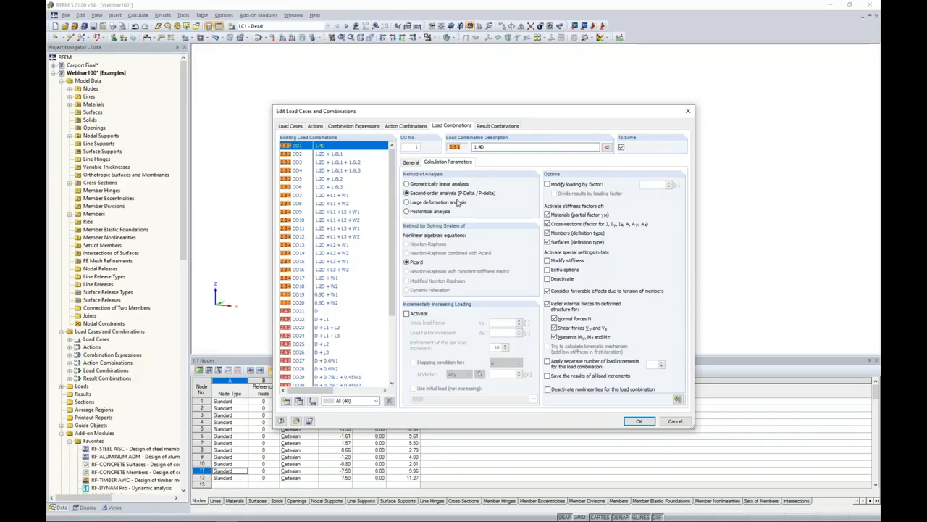
Review the loading of both result combinations and accept the load case and combination settings.
left_click(497, 125)
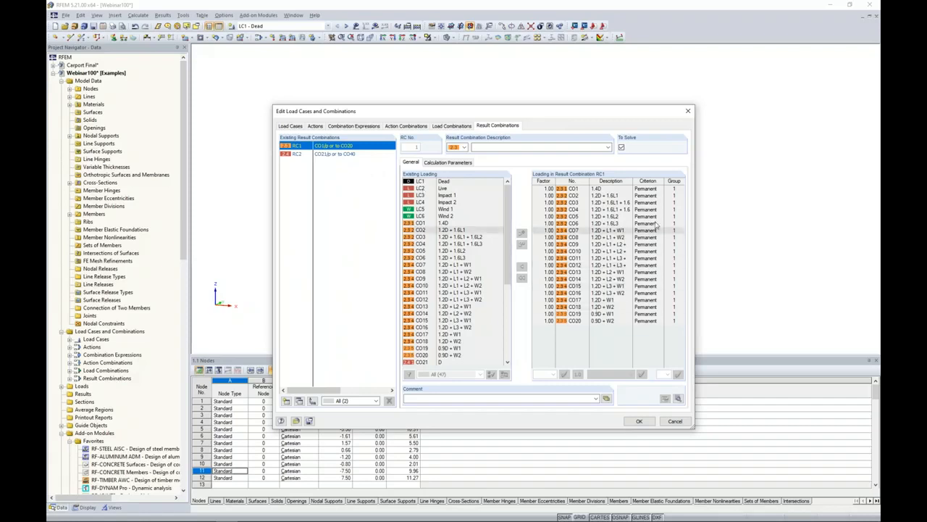
left_click(339, 154)
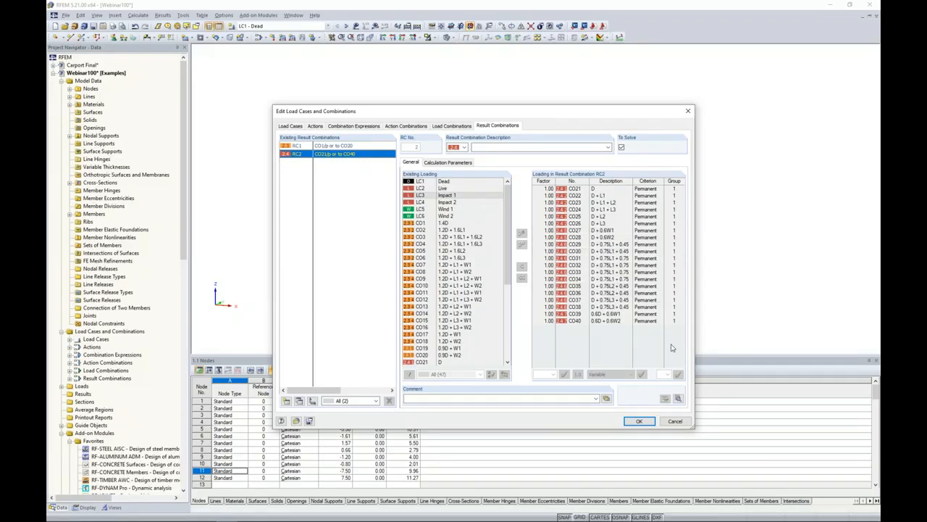
left_click(639, 421)
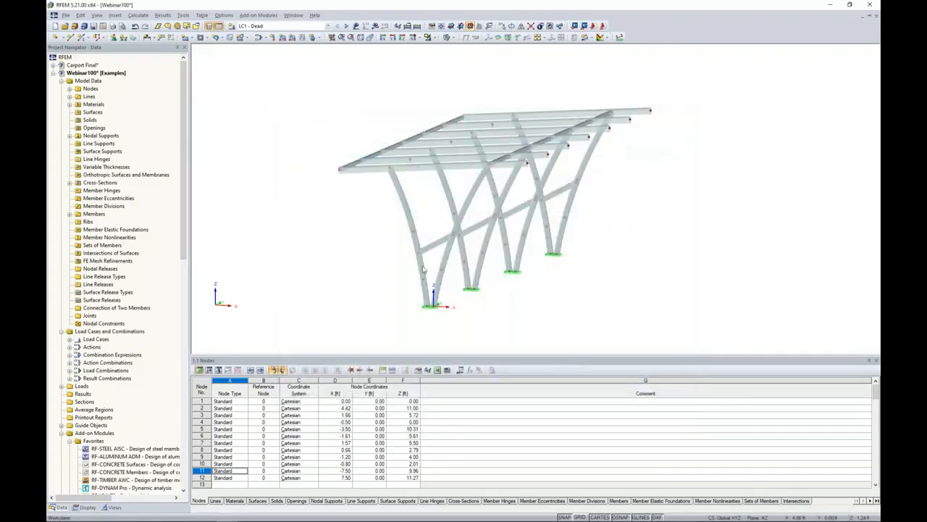
In load case Dead, set up a uniform area load on members via plane in global direction ZL with magnitude -0.020 ksf.
left_click(309, 27)
left_click_drag(330, 112, 333, 47)
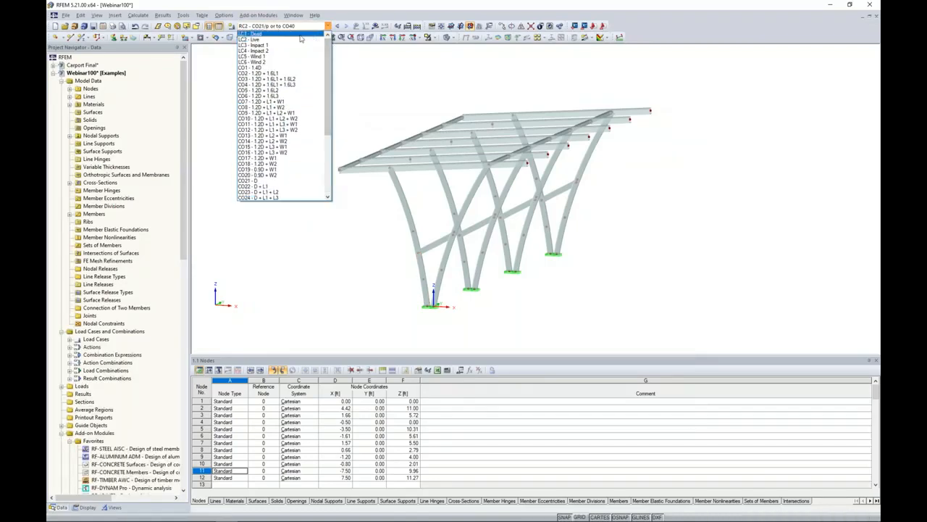
left_click(300, 35)
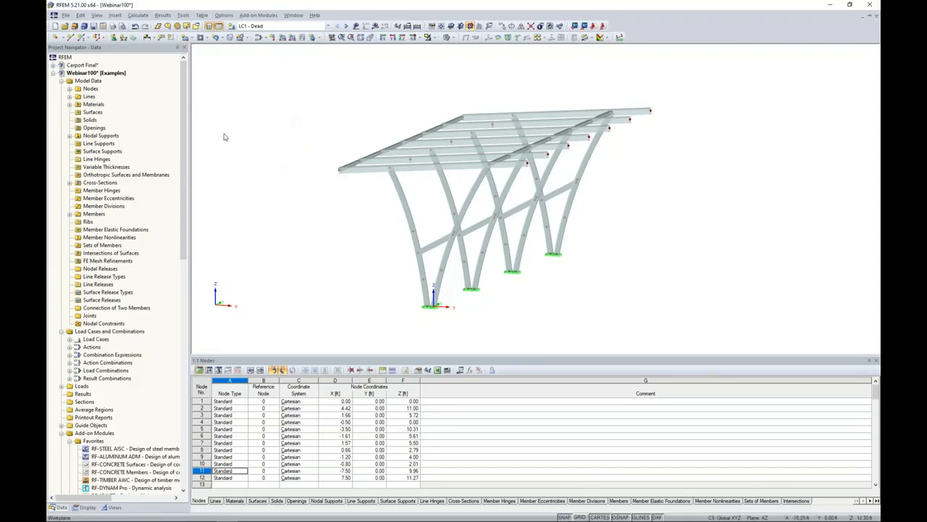
left_click(184, 14)
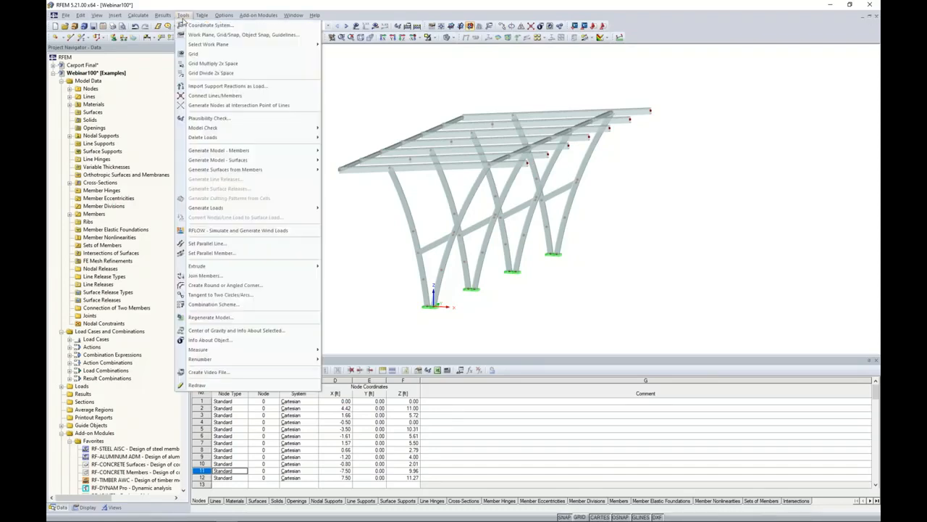
mouse_move(206, 208)
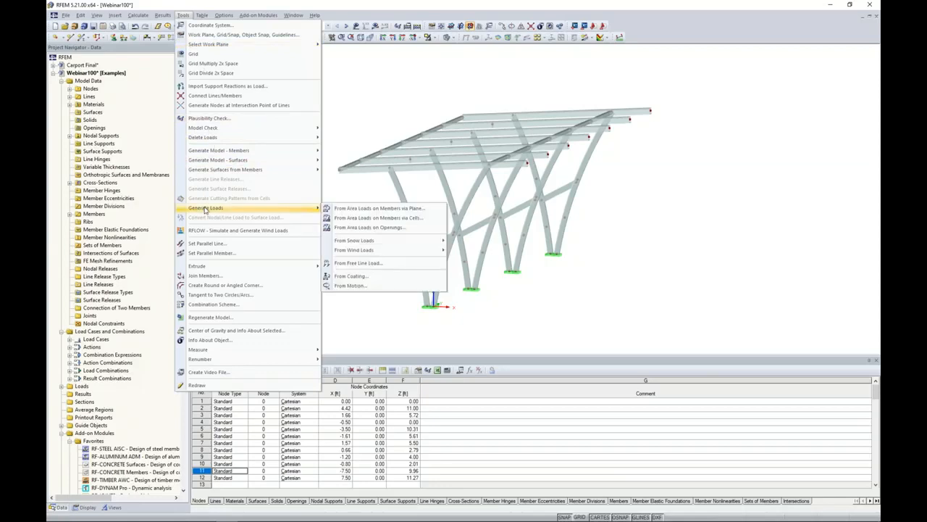
left_click(349, 209)
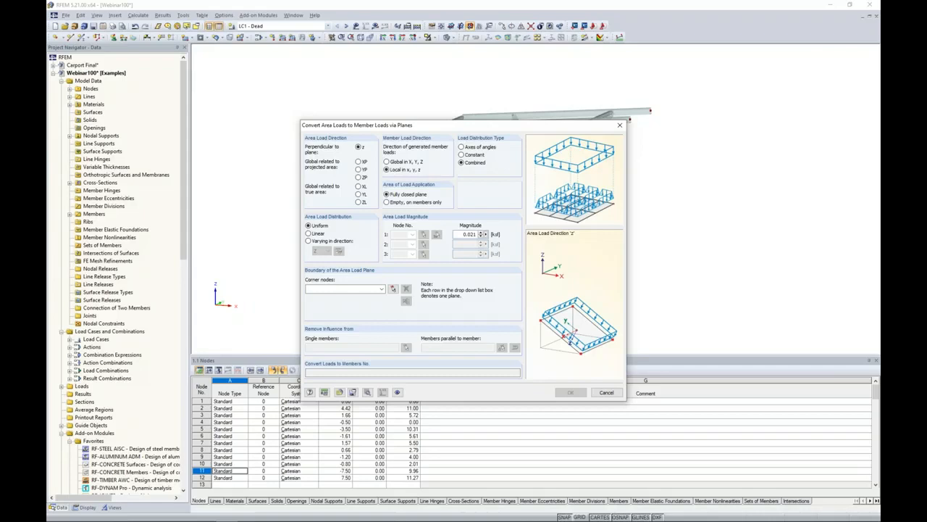
left_click(358, 202)
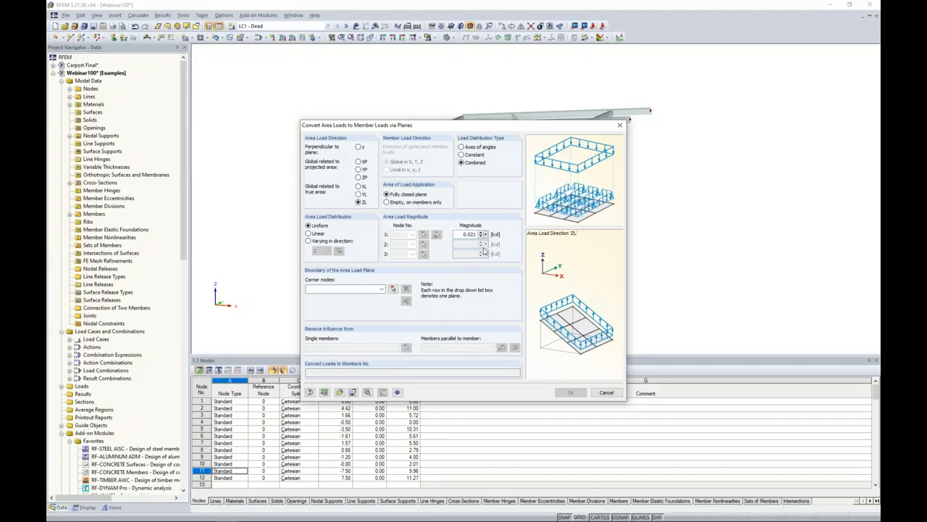
double_click(462, 237)
key("BackSpace")
Define the area load plane's boundary over the whole roof using corner nodes 11, 83, 84 and 12.
left_click(393, 288)
left_click(342, 174)
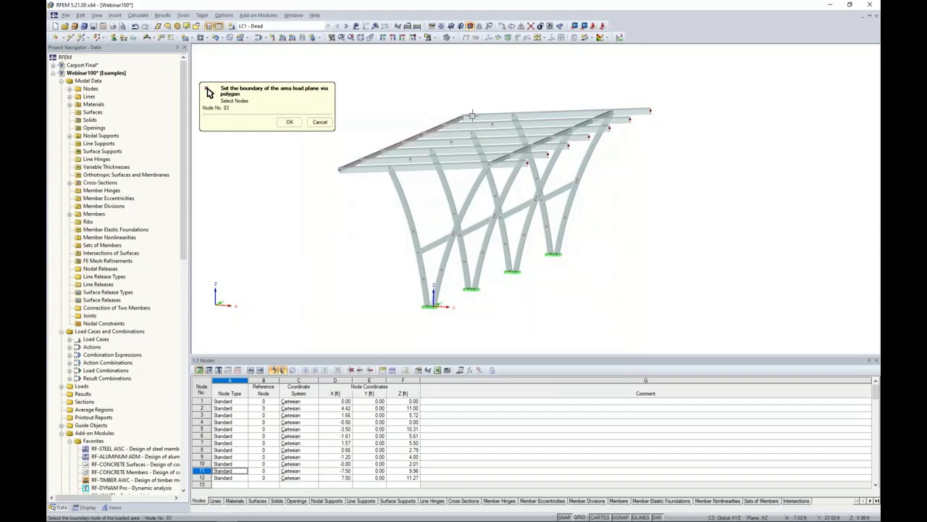
left_click(647, 109)
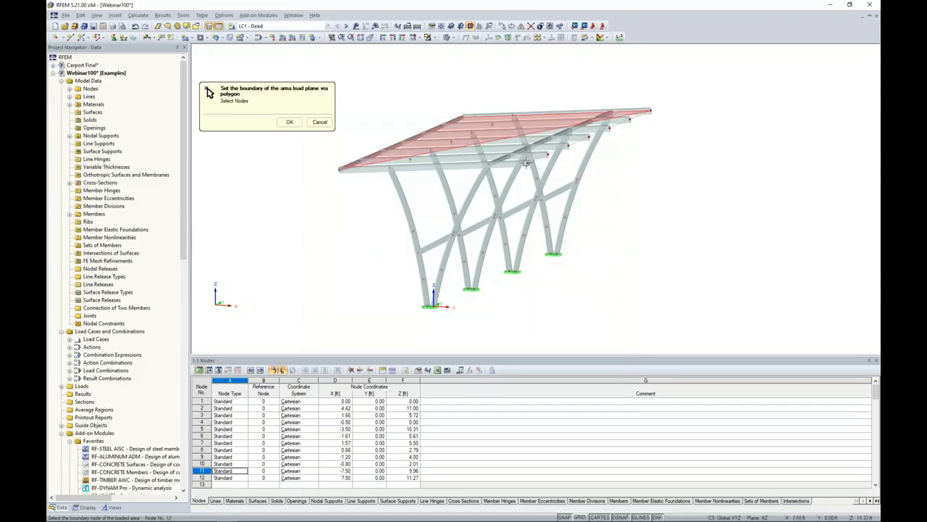
left_click(290, 121)
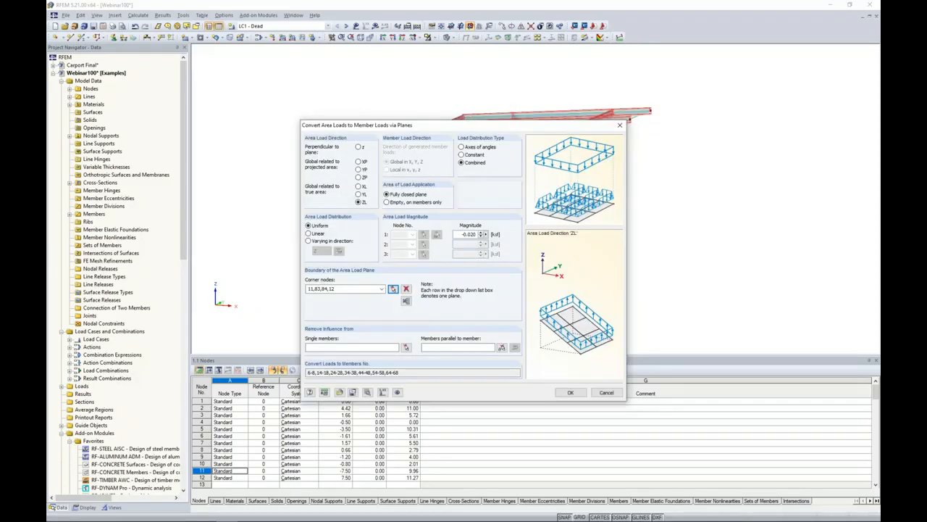
Exclude members parallel to member 18 from the area load and generate the Dead member loads.
left_click_drag(529, 128, 420, 113)
left_click(337, 331)
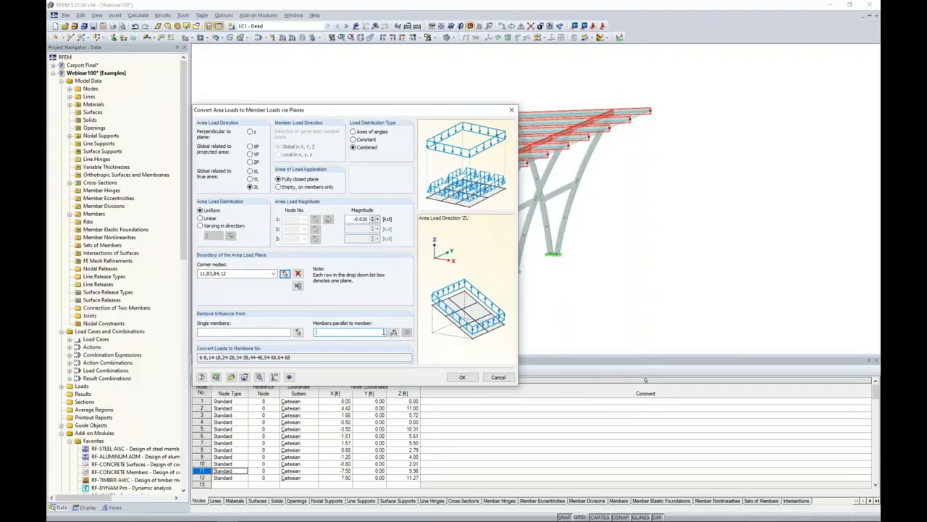
left_click(393, 332)
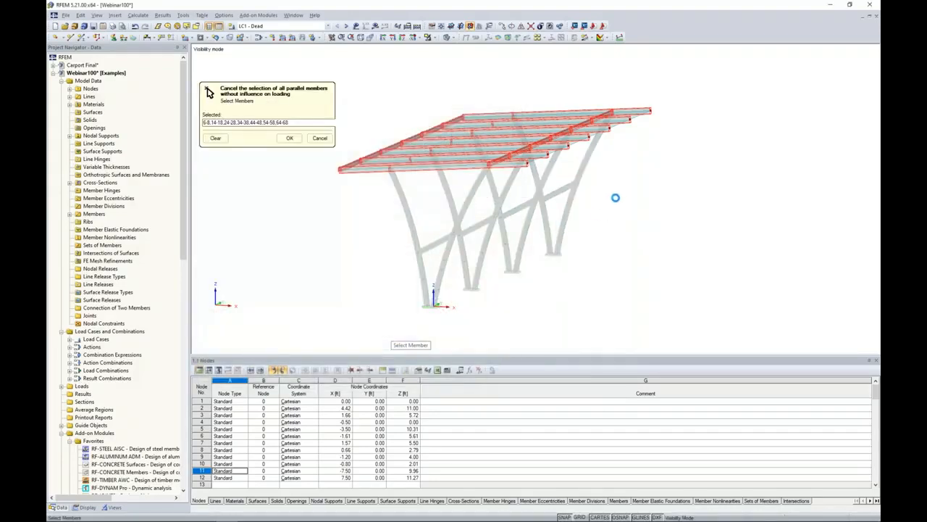
left_click(330, 171)
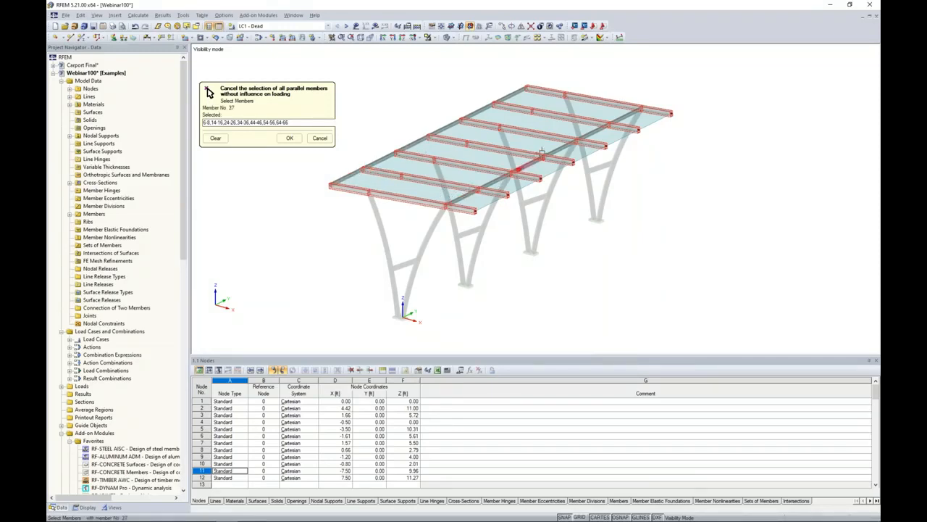
left_click(290, 139)
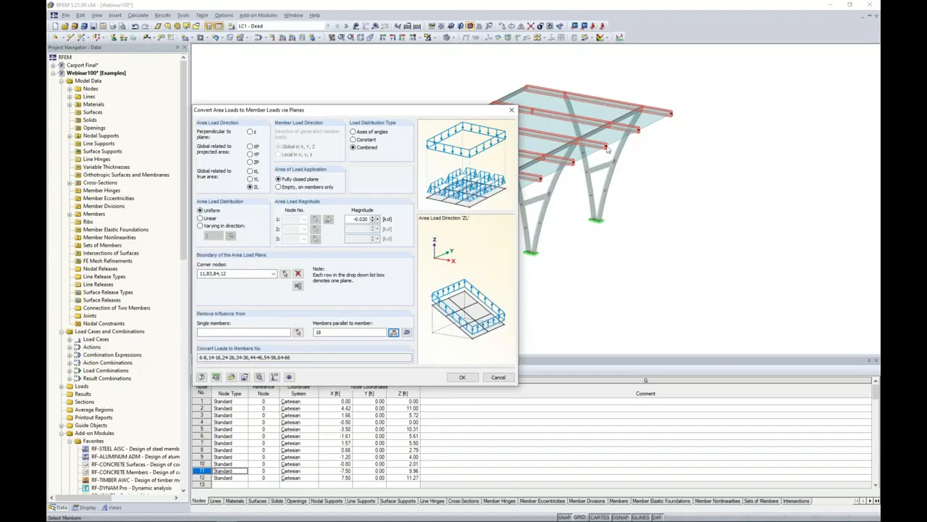
left_click(463, 377)
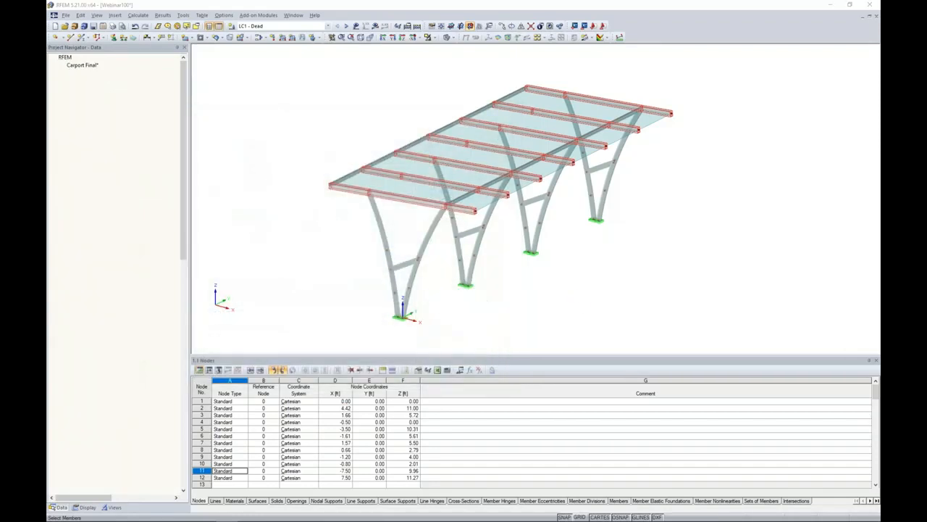
left_click(556, 336)
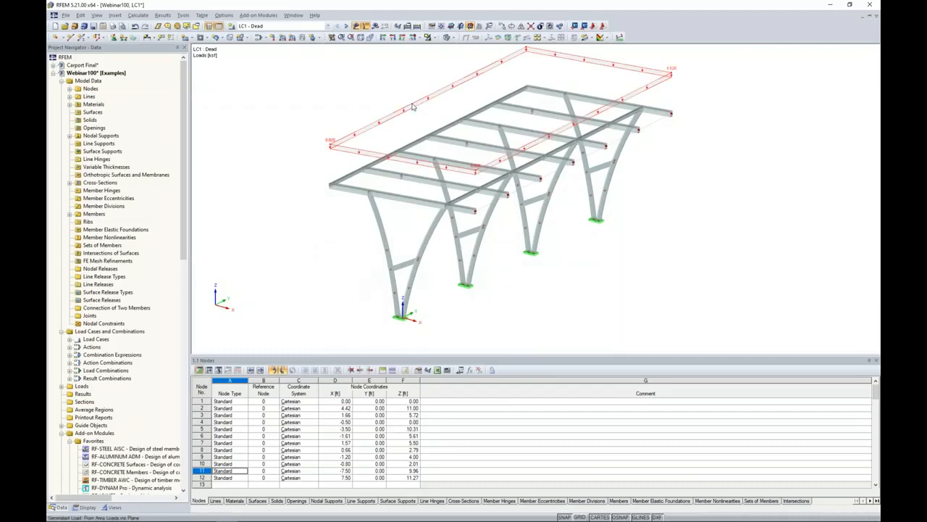
Display the generated Dead area load as separate member loads on the roof members and inspect it in 3D.
right_click(411, 106)
left_click(441, 134)
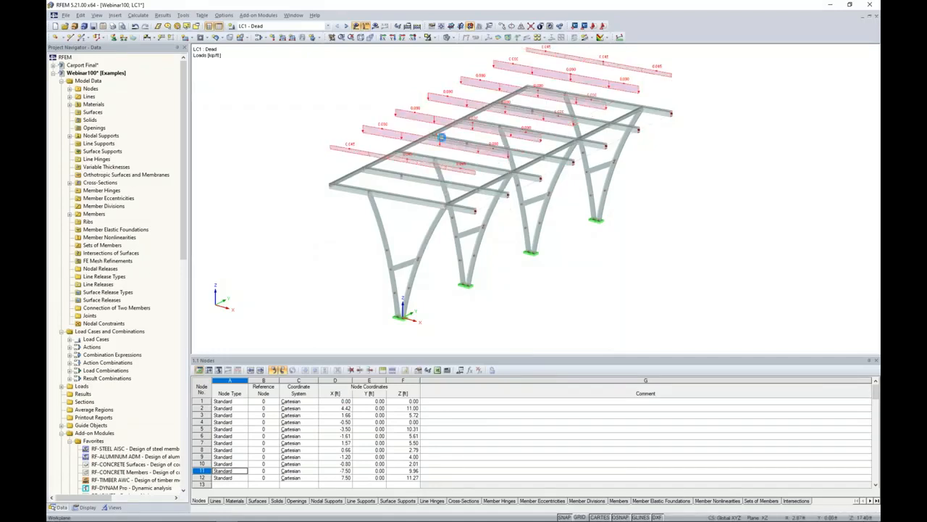
middle_click_drag(614, 251, 560, 263, "ctrl")
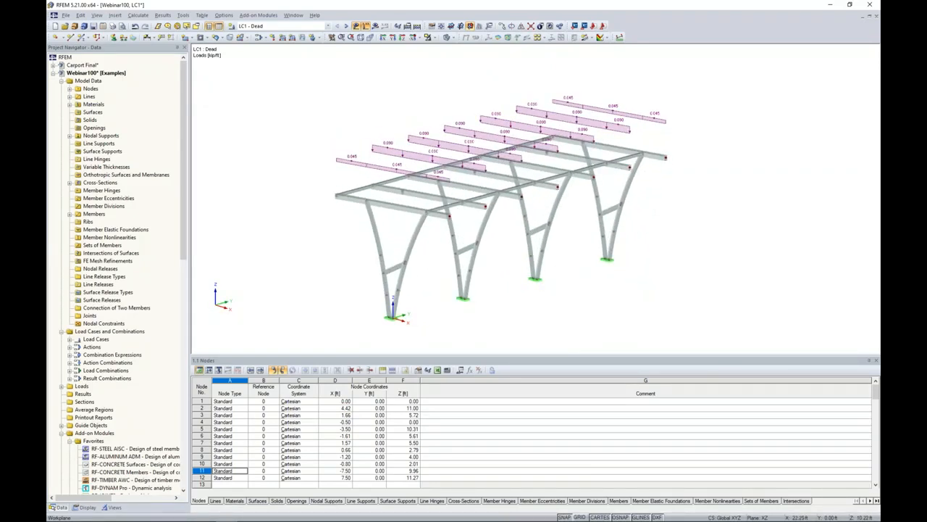
In load case Live, generate a downward ZL area load on the same roof plane, again excluding members parallel to member 18.
left_click(346, 26)
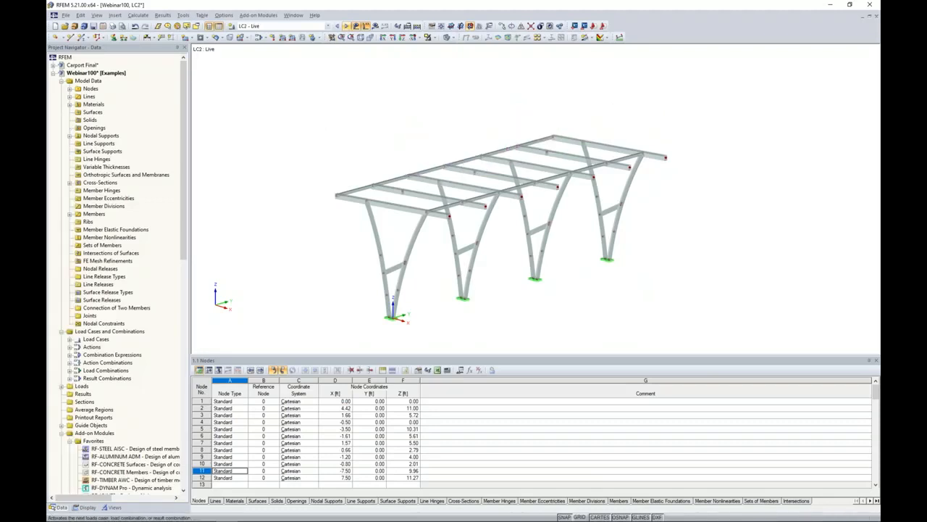
left_click(183, 15)
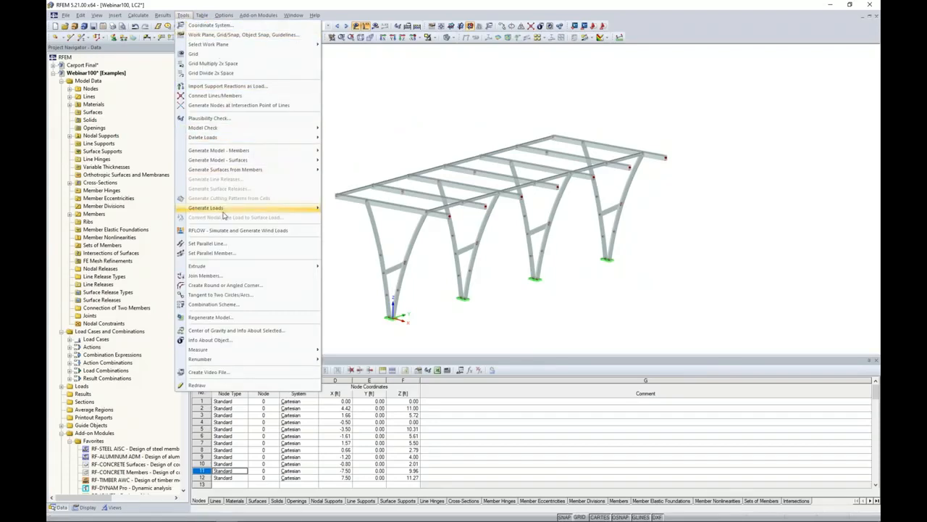
mouse_move(274, 212)
left_click(377, 136)
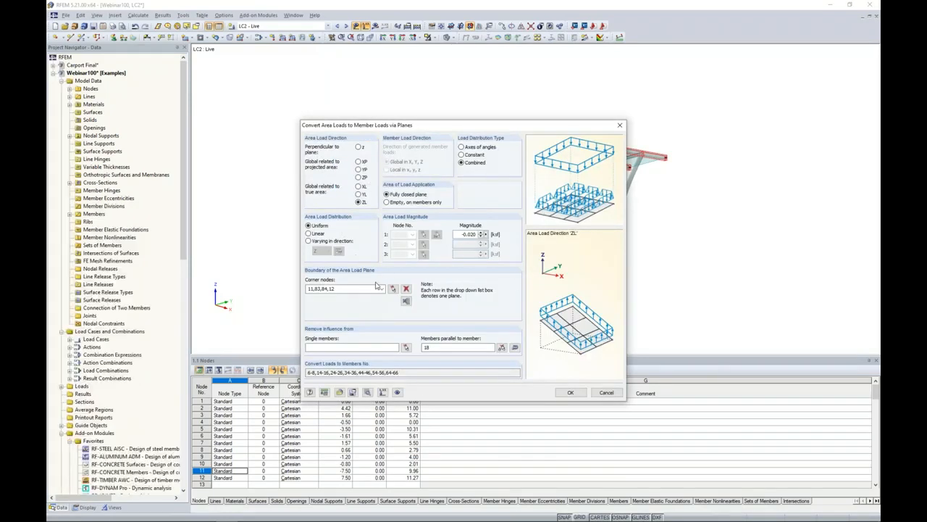
left_click_drag(461, 235, 500, 235)
type("-")
left_click(571, 392)
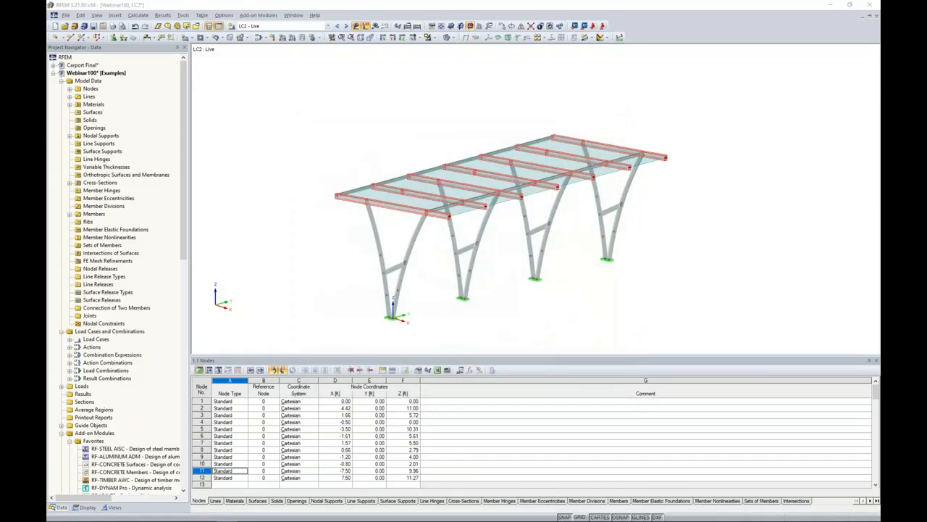
left_click(556, 335)
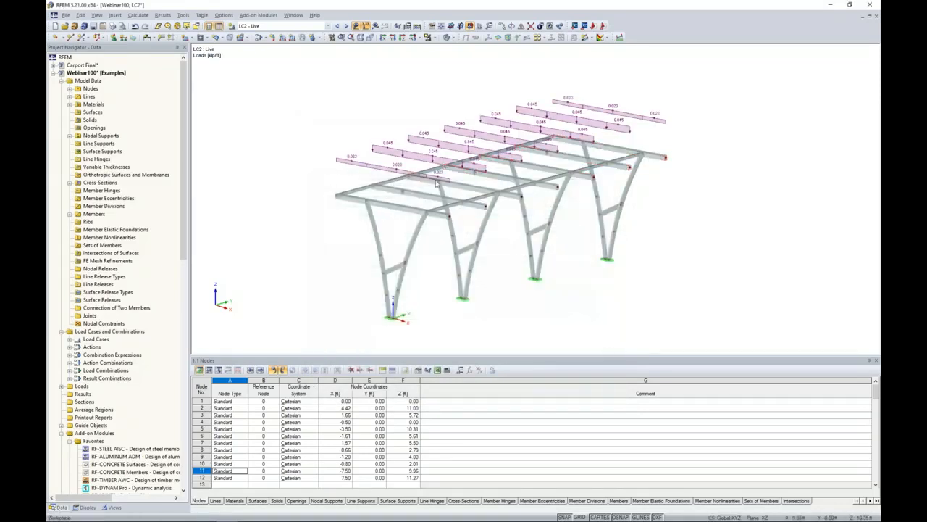
Inspect the generated Live loads, make Impact 1 the active load case and save the model.
middle_click_drag(661, 193, 674, 218, "ctrl")
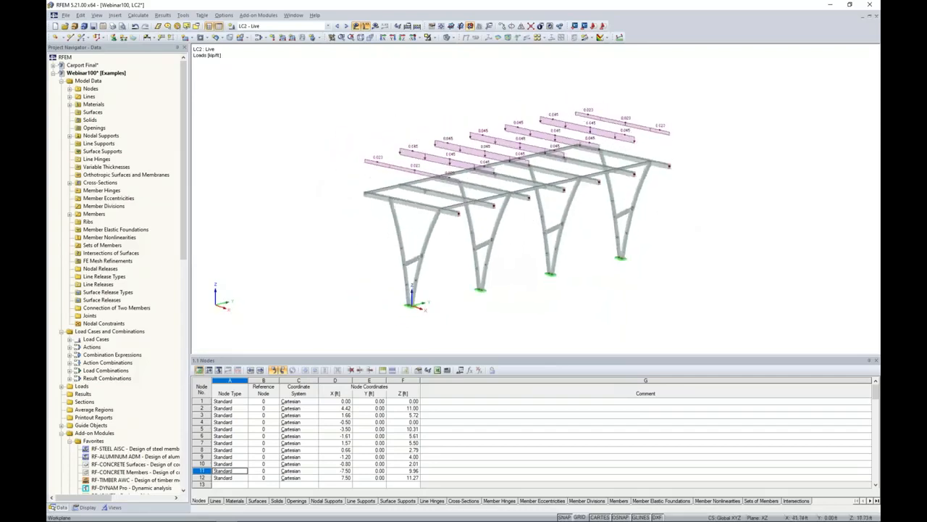
left_click(345, 26)
left_click(92, 25)
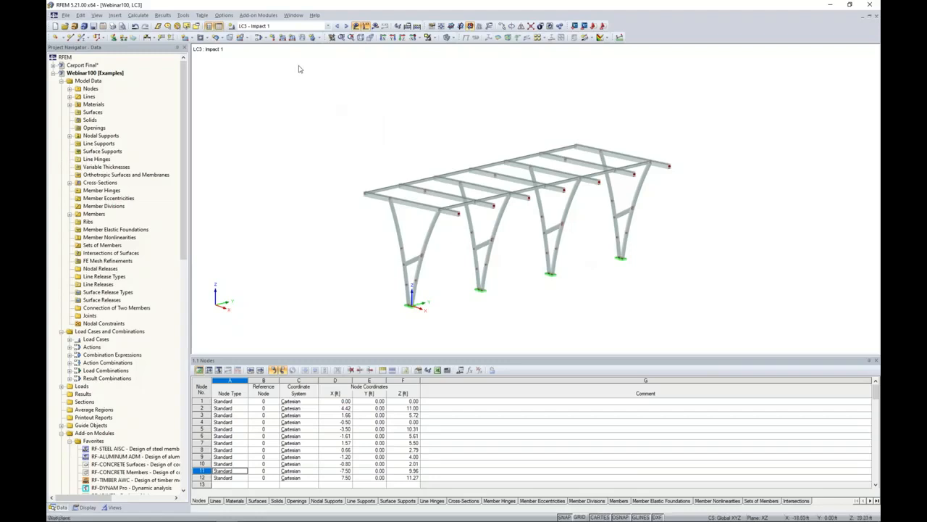
Define a new member load as a concentrated force of -6 kip in global XL, 2 ft from the member start.
left_click(283, 38)
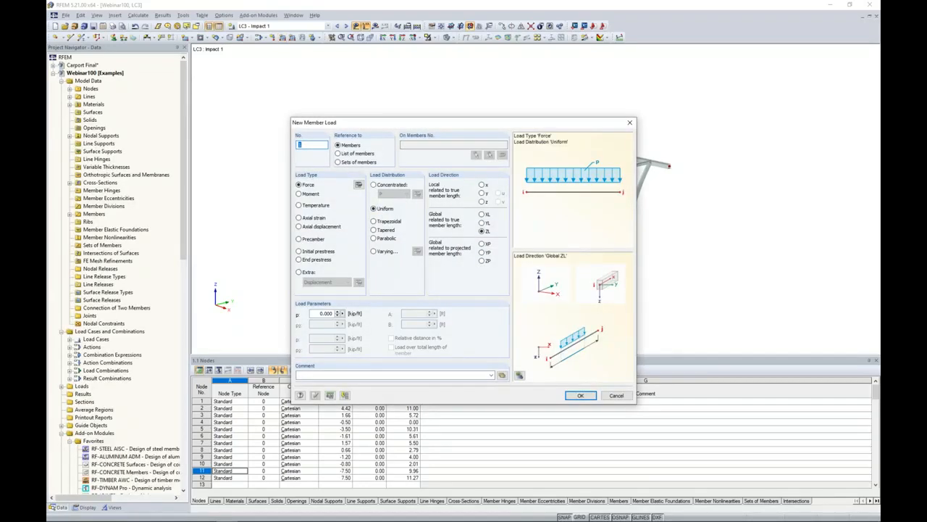
left_click(374, 185)
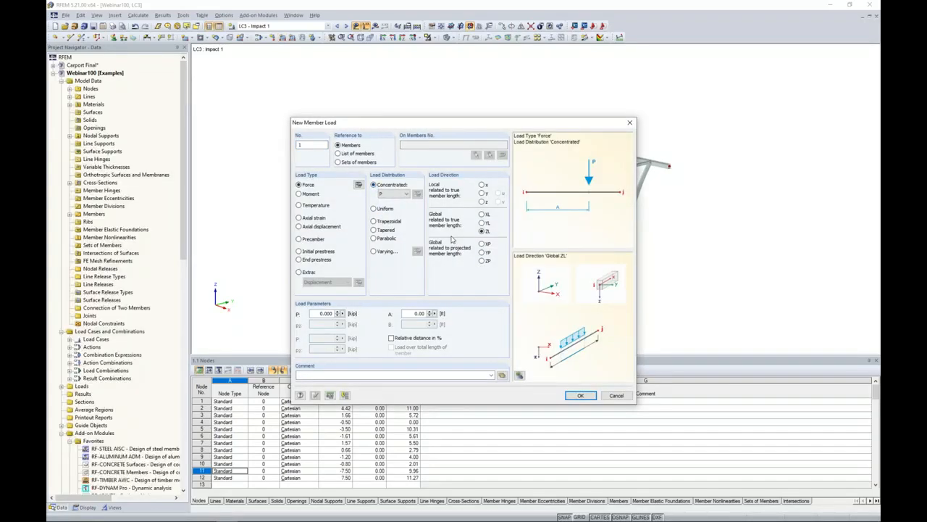
left_click(483, 216)
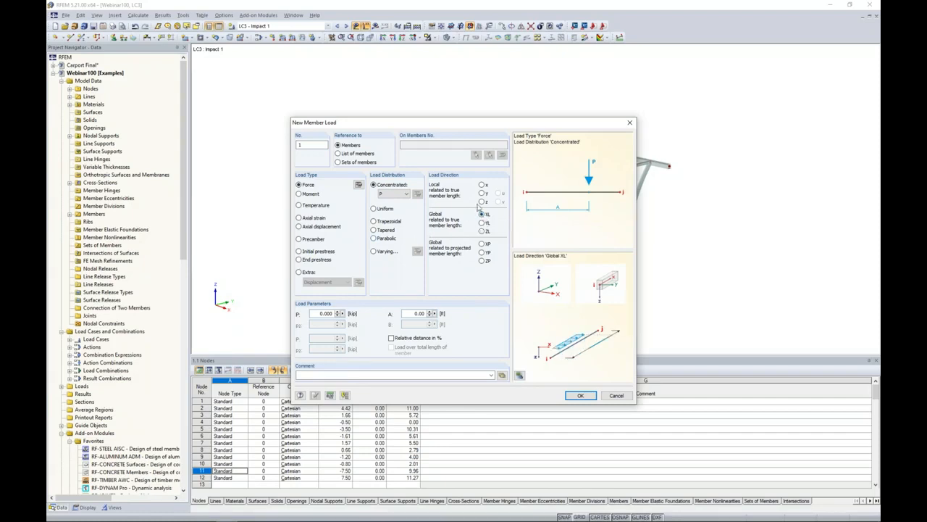
double_click(319, 313)
type("-6")
double_click(419, 313)
type("2.")
left_click(574, 397)
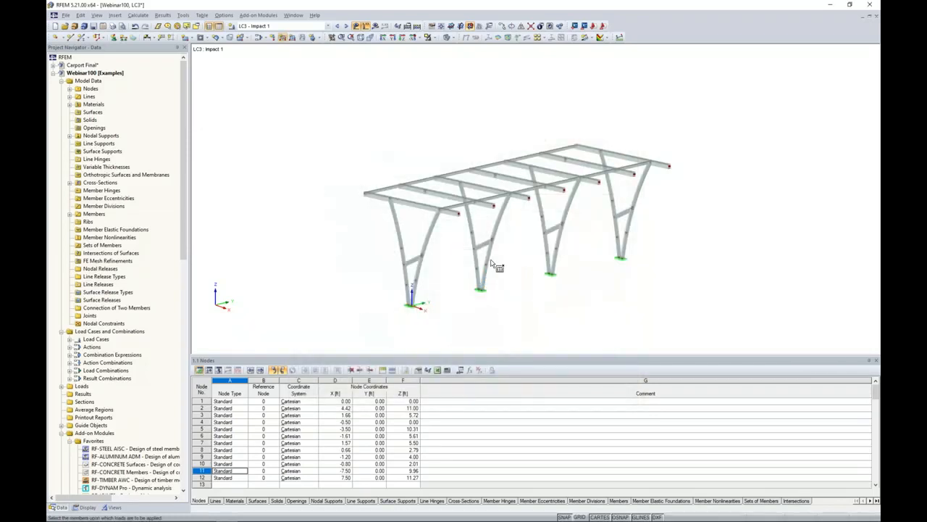
Apply the point load to the front curved leg of the second frame in Impact 1 and of the third frame in Impact 2.
left_click(490, 257)
middle_click_drag(528, 278, 505, 251)
scroll(505, 251, "up", 5)
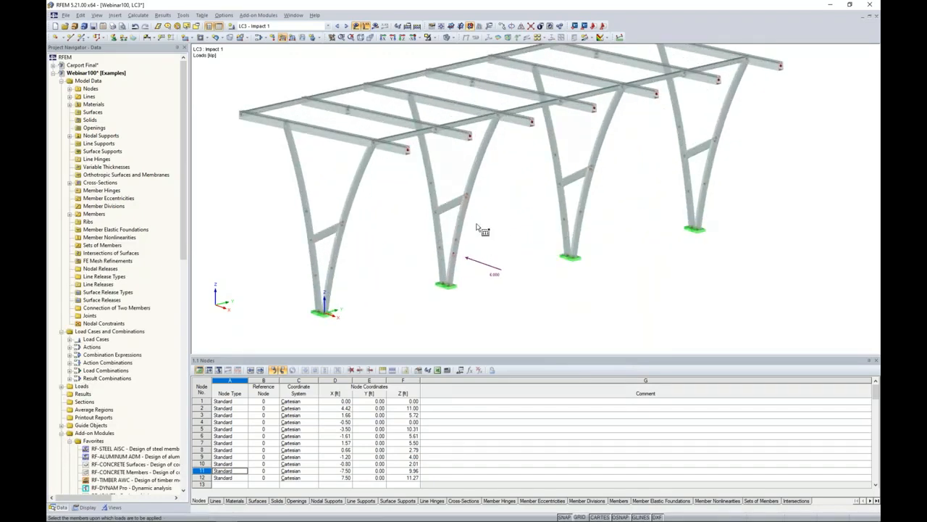
left_click(346, 25)
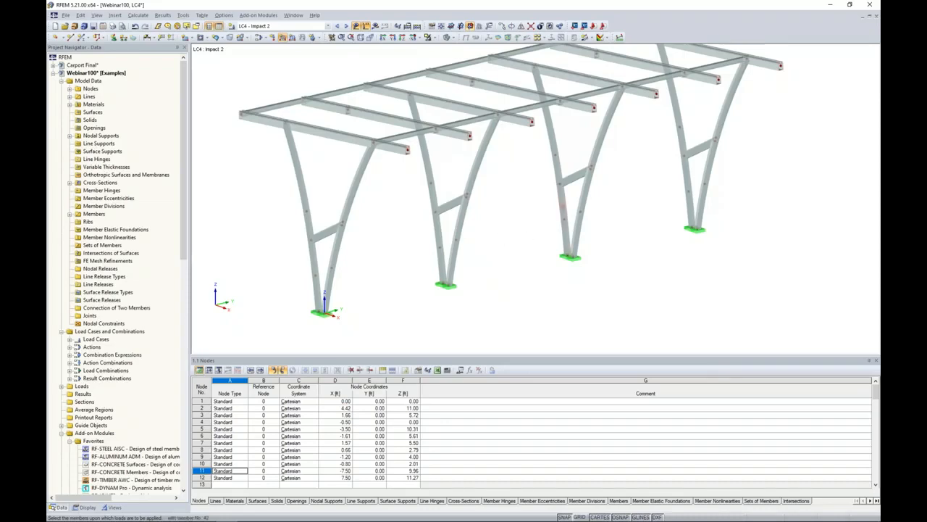
left_click(584, 197)
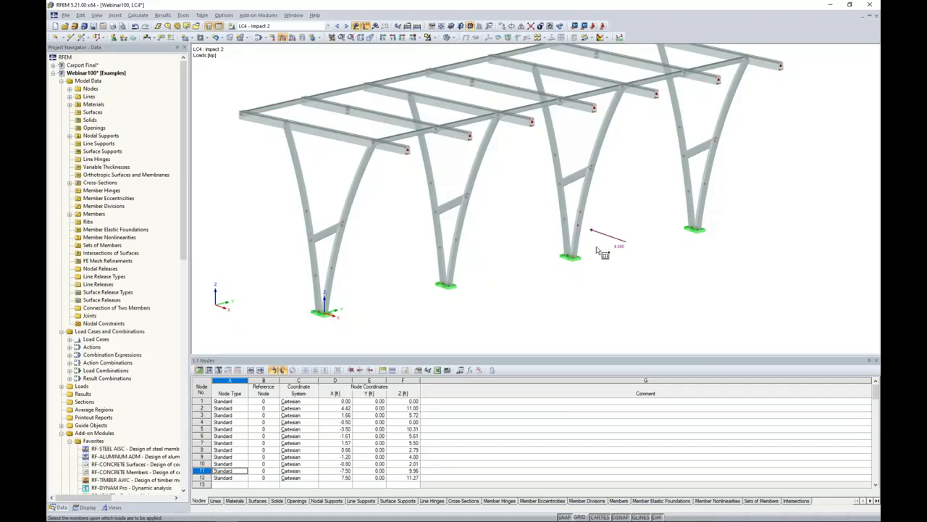
key("Escape")
Compare the point loads of Impact 1 and Impact 2, and make Wind 1 the active load case.
left_click(337, 27)
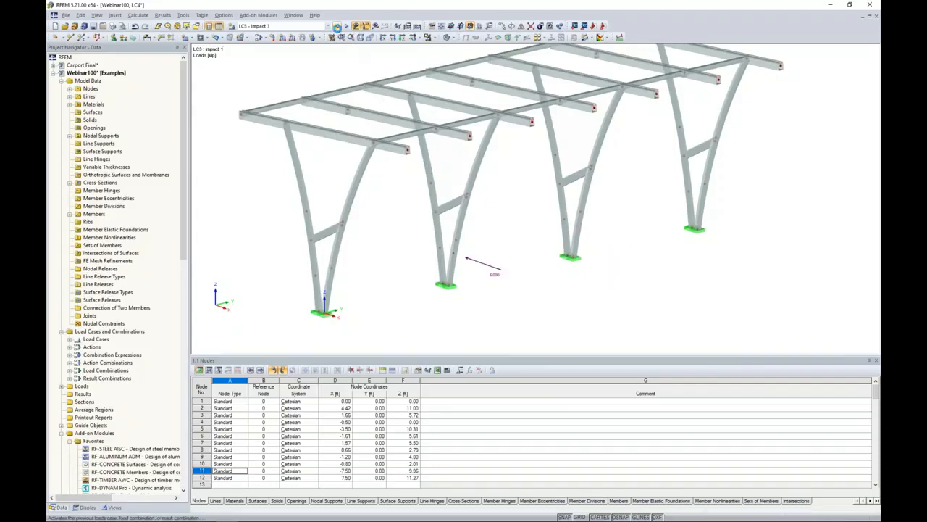
left_click(347, 27)
left_click(337, 27)
left_click(348, 27)
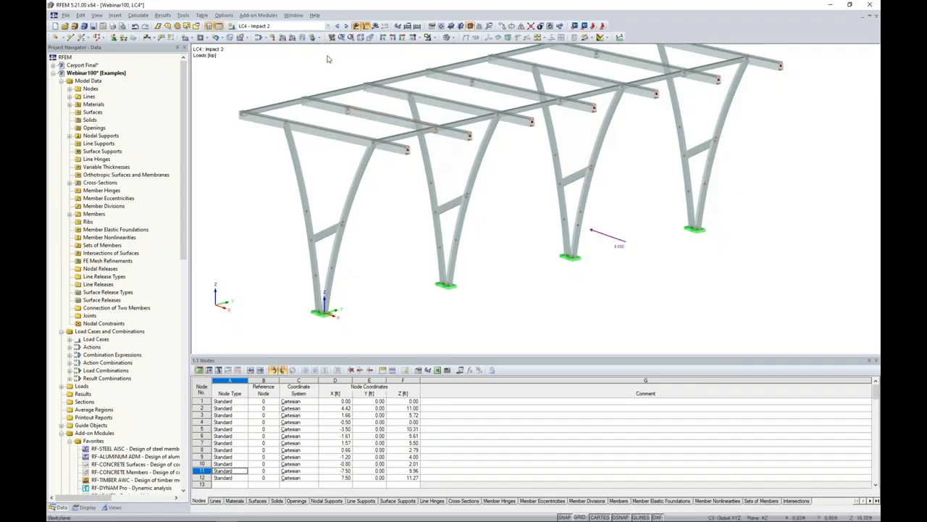
left_click(346, 25)
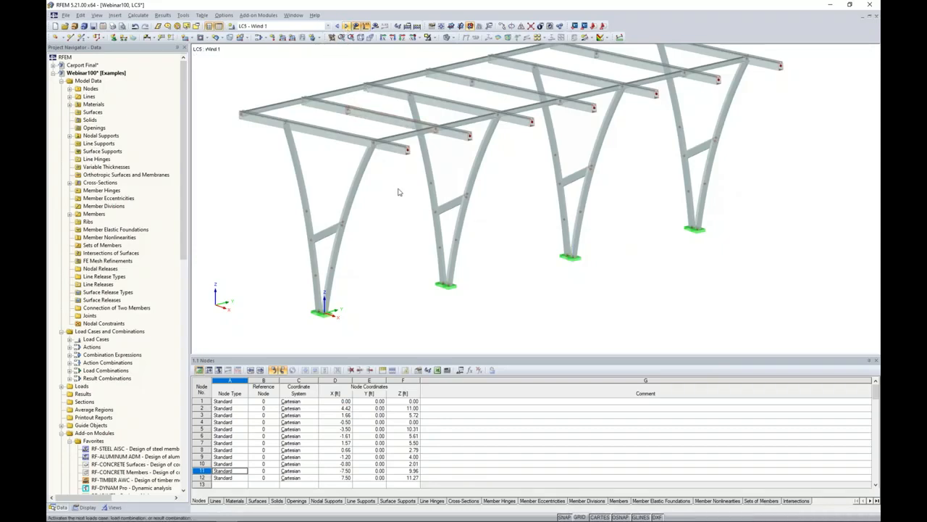
scroll(400, 192, "down", 2)
middle_click_drag(400, 192, 408, 210)
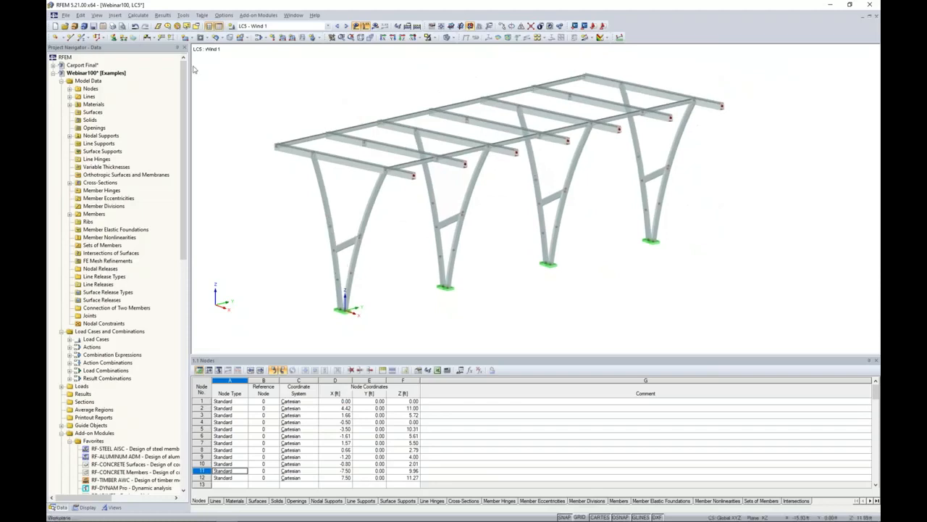
Start generating member loads from area loads via plane for the Wind 1 load case.
left_click(183, 15)
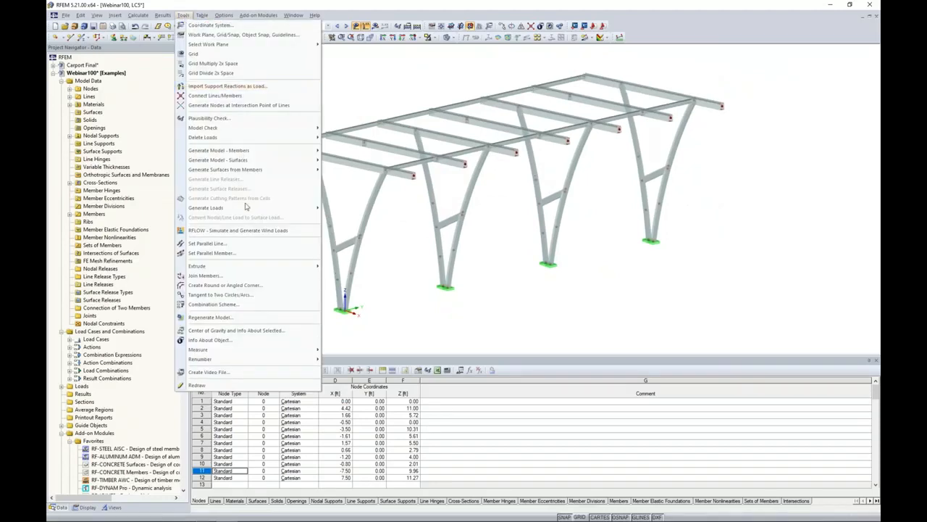
mouse_move(248, 210)
mouse_move(358, 243)
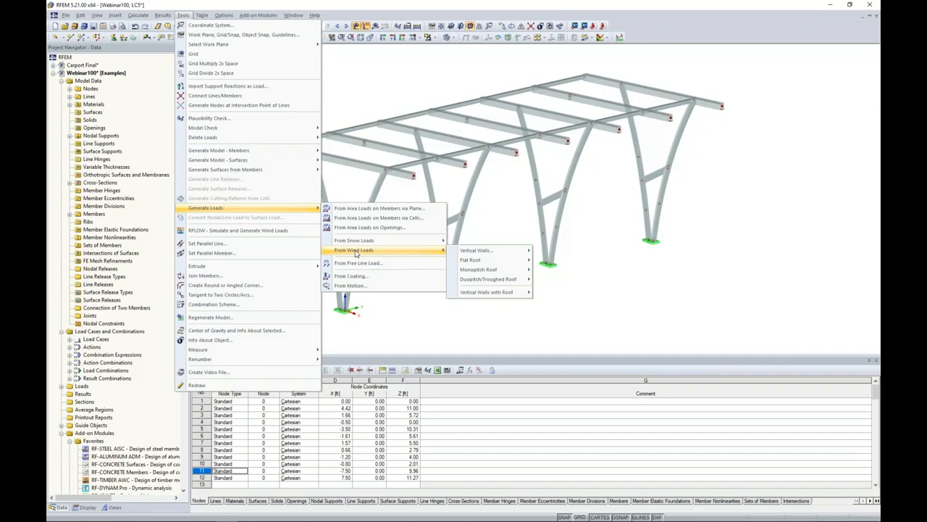
left_click(353, 209)
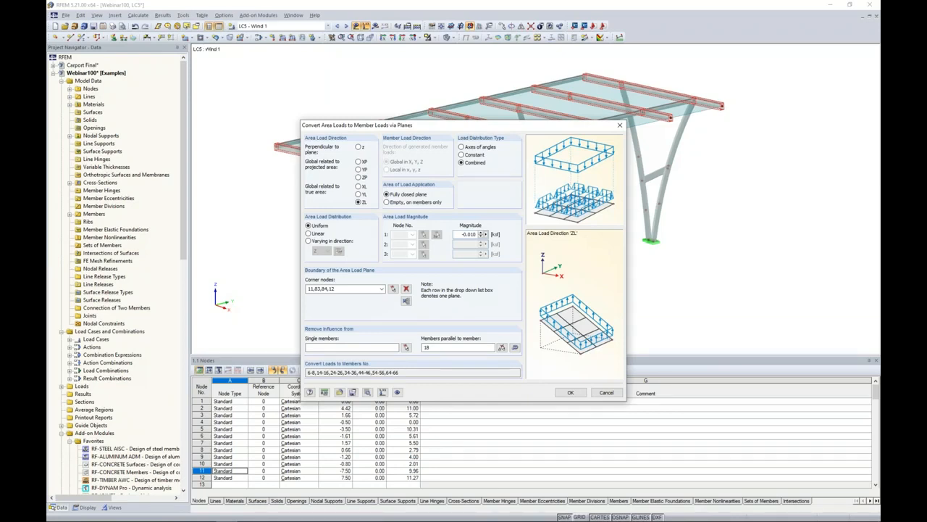
Switch to Dlubal's Geo-Zone Tool in the browser and look through the available wind load standards.
key("super+Tab")
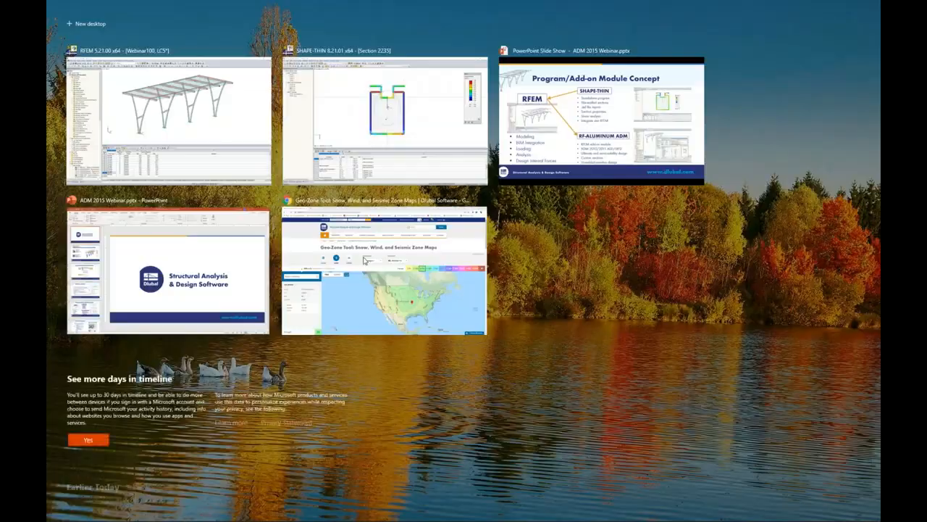
left_click(364, 260)
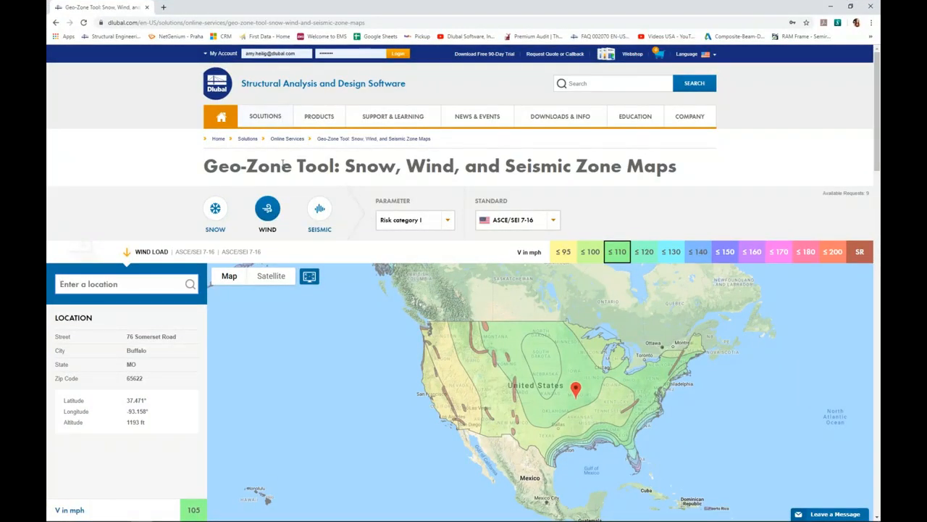
mouse_move(261, 119)
left_click(553, 221)
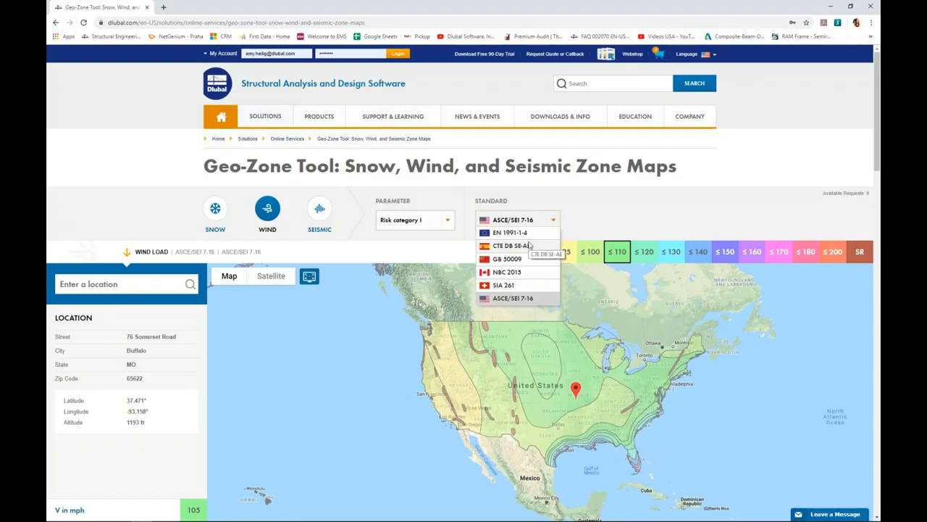
left_click(426, 251)
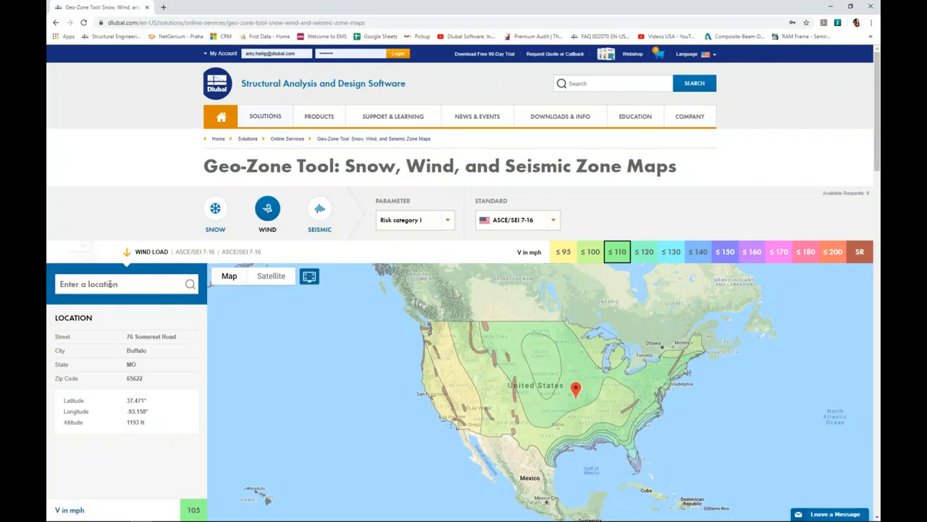
Pick a location in Missouri on the wind map, read its basic wind velocity and return to RFEM.
left_click(587, 395)
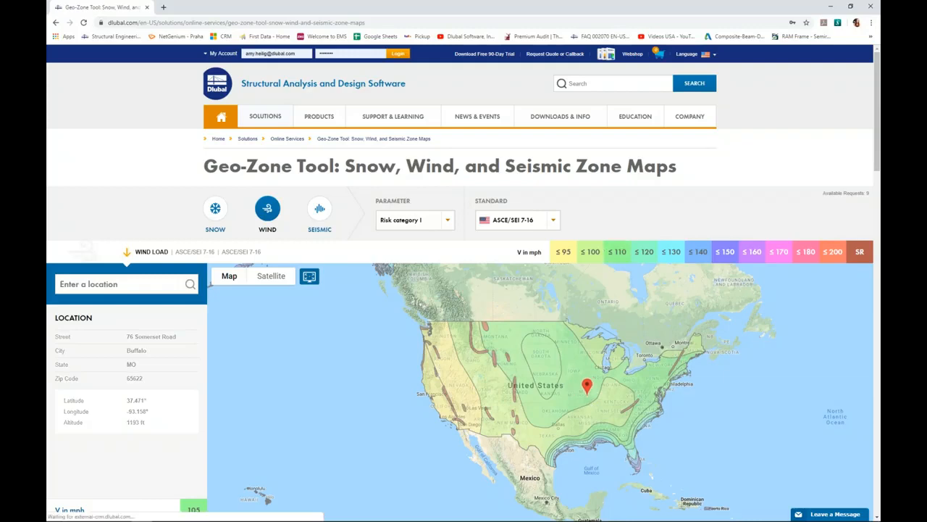
scroll(178, 360, "down", 1)
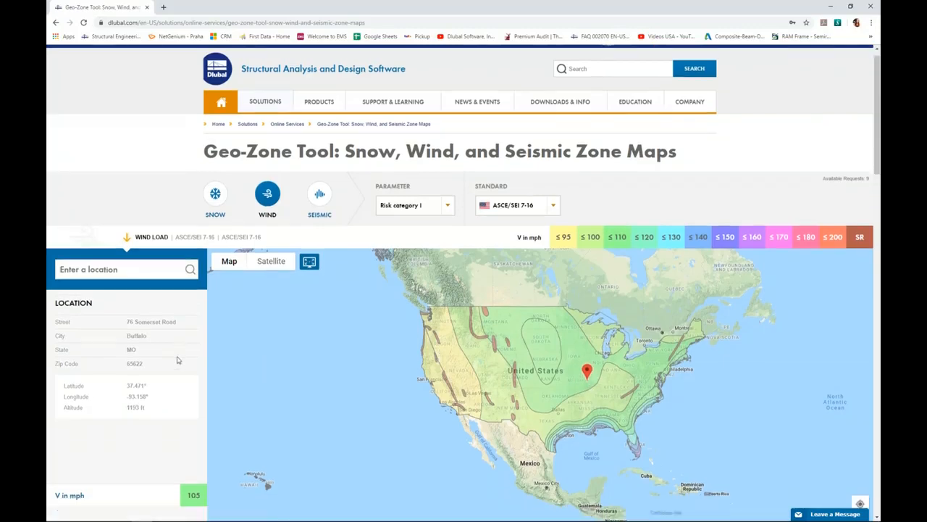
scroll(289, 290, "down", 2)
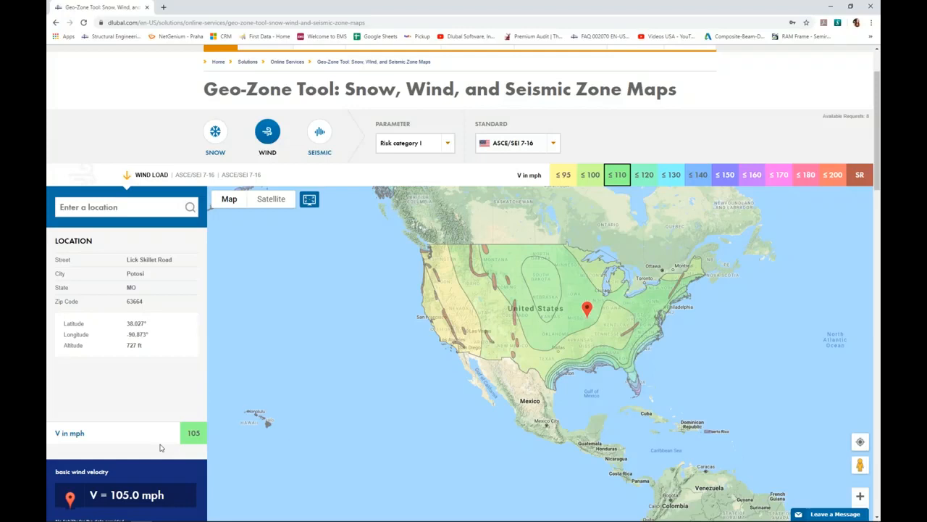
scroll(161, 448, "up", 1)
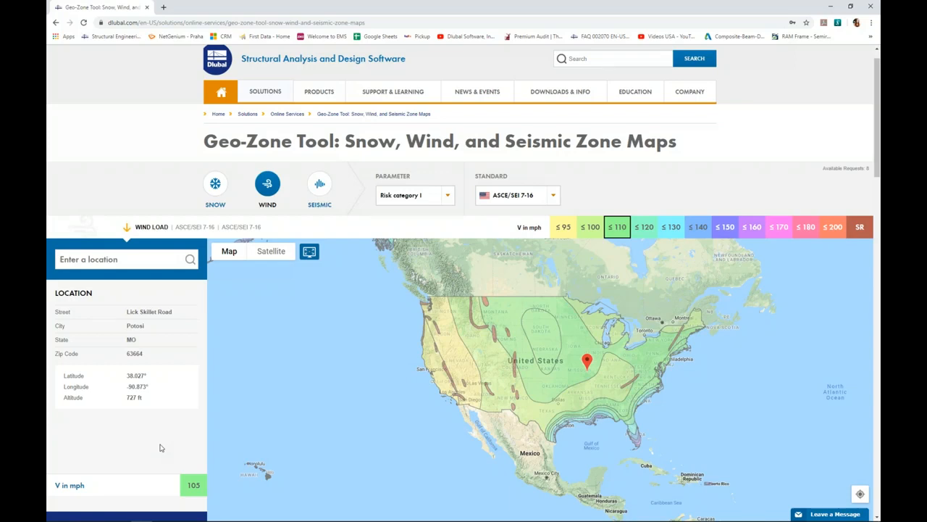
key("super+Tab")
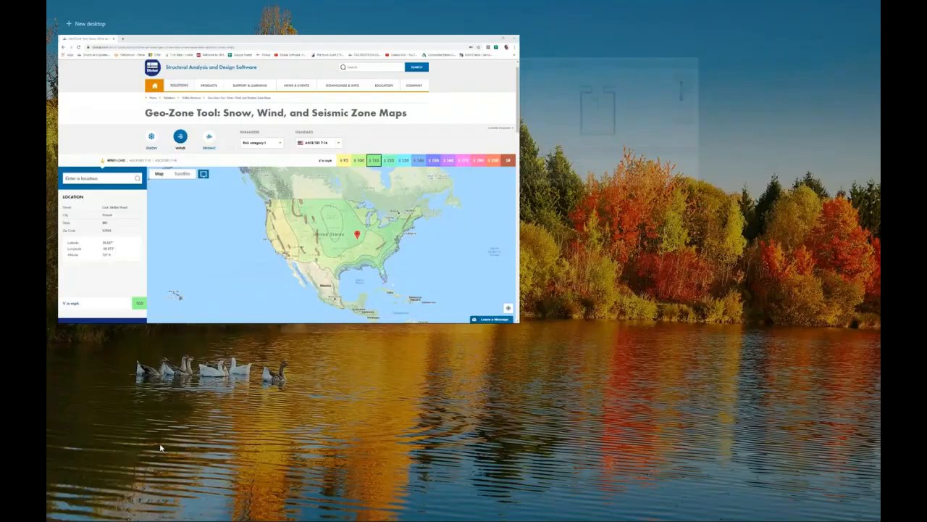
left_click(380, 139)
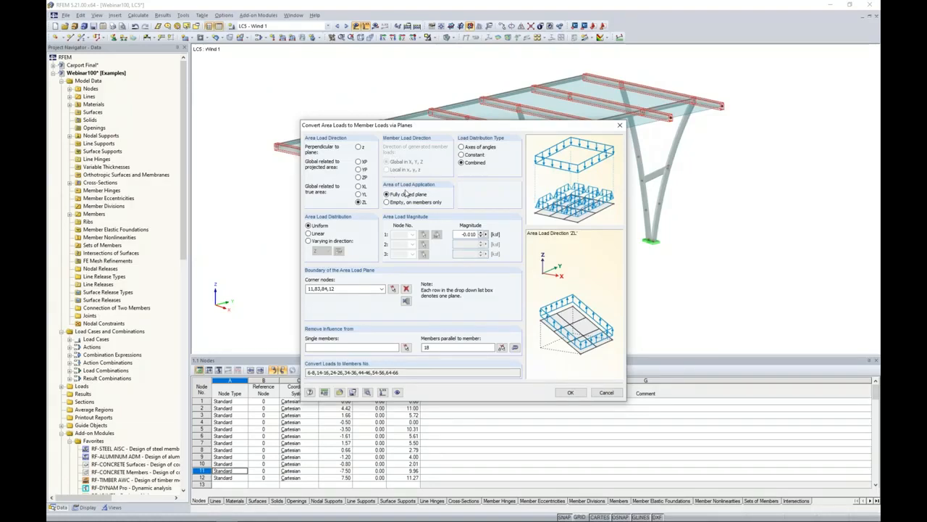
Generate a -0.01 ksf XL area load on the roof plane with the parallel-member exclusion cleared.
left_click(359, 187)
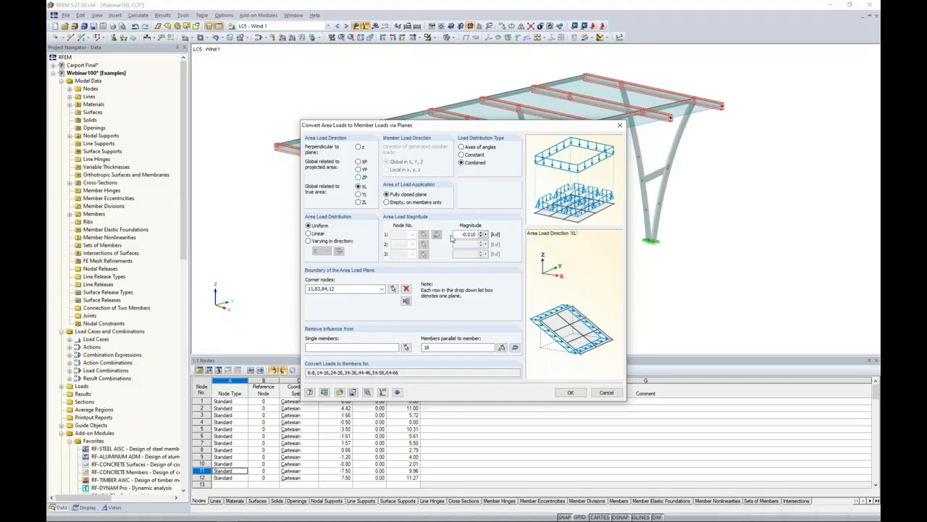
left_click_drag(461, 235, 478, 235)
key("BackSpace")
type("-0.01")
left_click_drag(440, 349, 399, 349)
key("Delete")
left_click(572, 392)
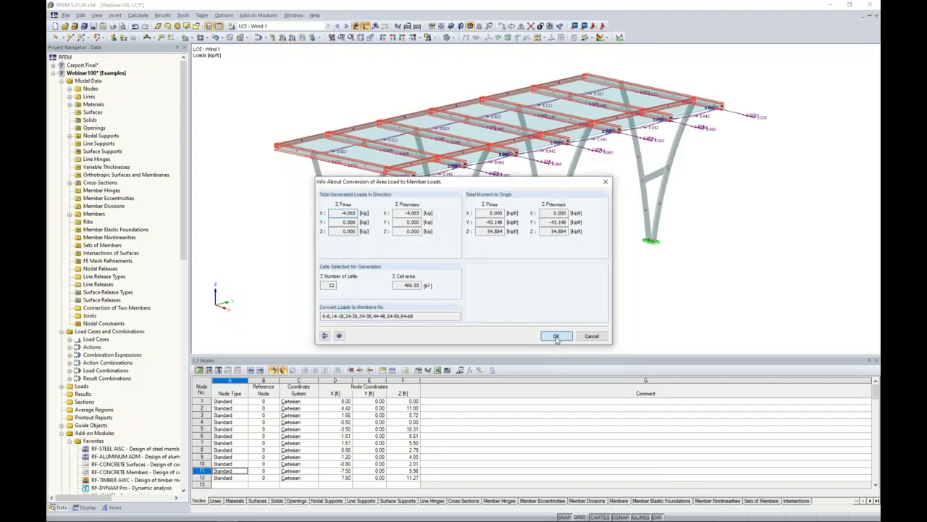
left_click(557, 336)
mouse_move(513, 218)
middle_mouse_down("ctrl")
mouse_move(575, 239)
mouse_move(513, 232)
middle_mouse_up("ctrl")
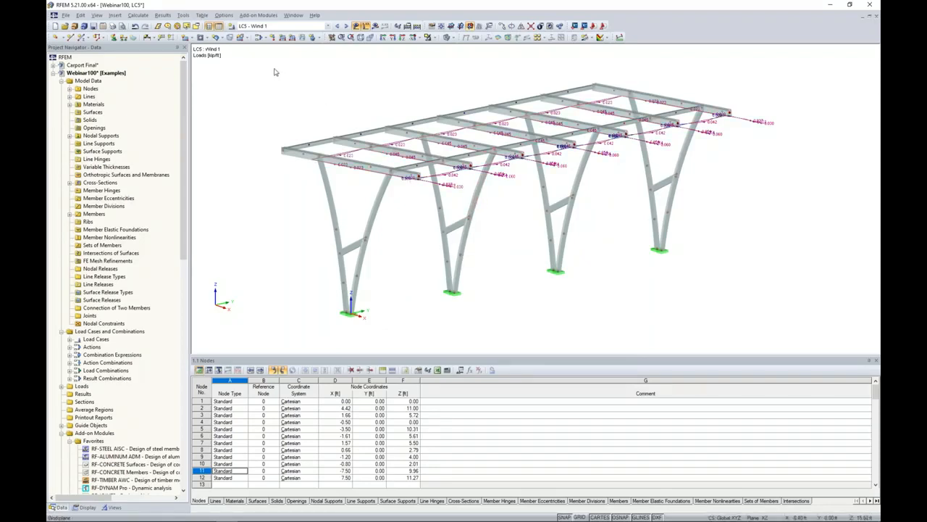
Set up a second Wind 1 area load on the roof plane in direction ZL with a magnitude of -0.005 ksf.
left_click(183, 15)
mouse_move(202, 205)
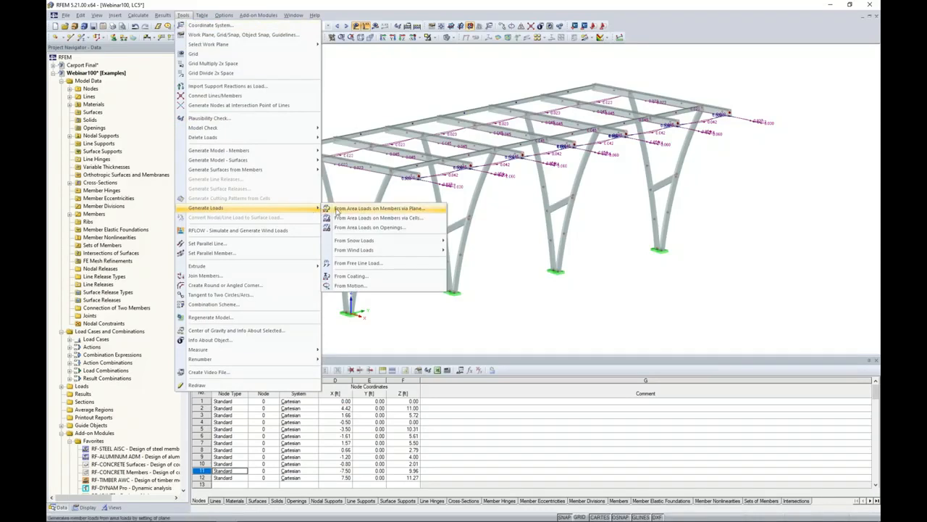
left_click(338, 212)
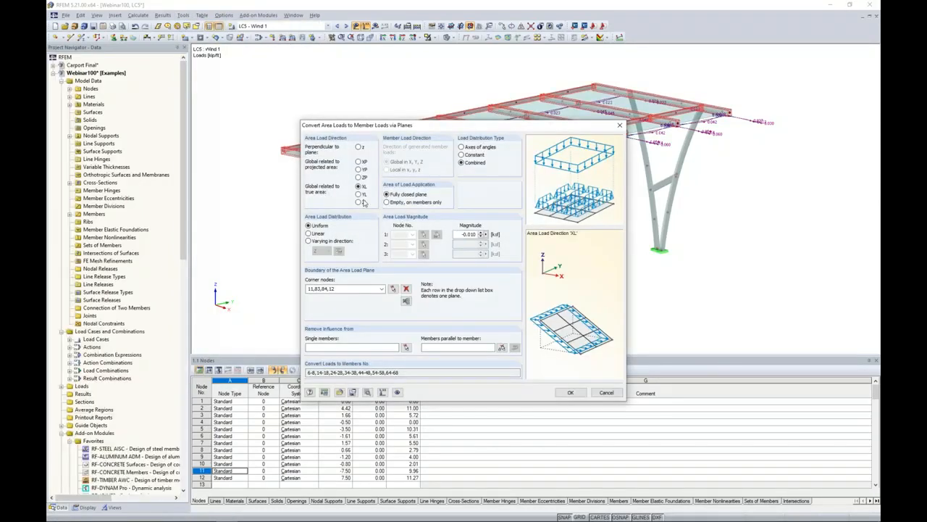
left_click(358, 202)
left_click_drag(461, 234, 492, 237)
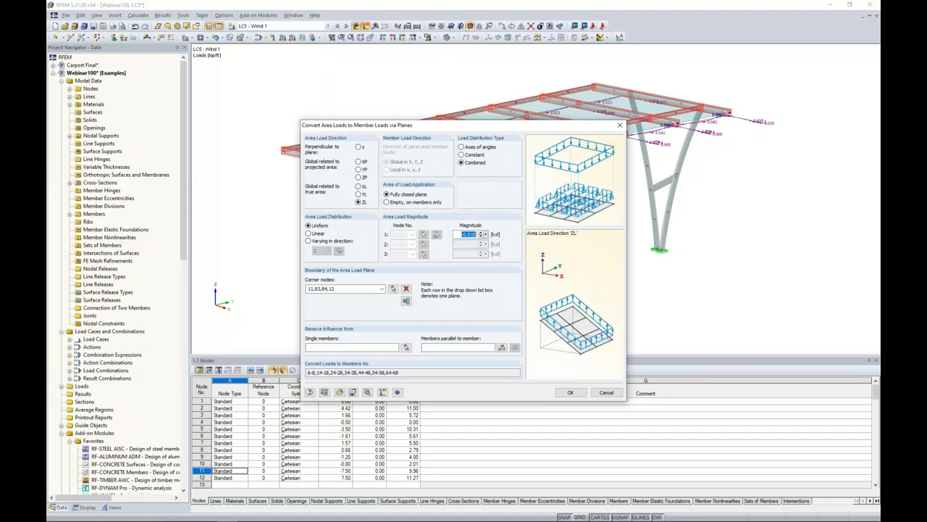
key("BackSpace")
type("-0.005")
Exclude members parallel to member 28 from the ZL area load, generate its member loads and inspect them in 3D.
left_click(502, 347)
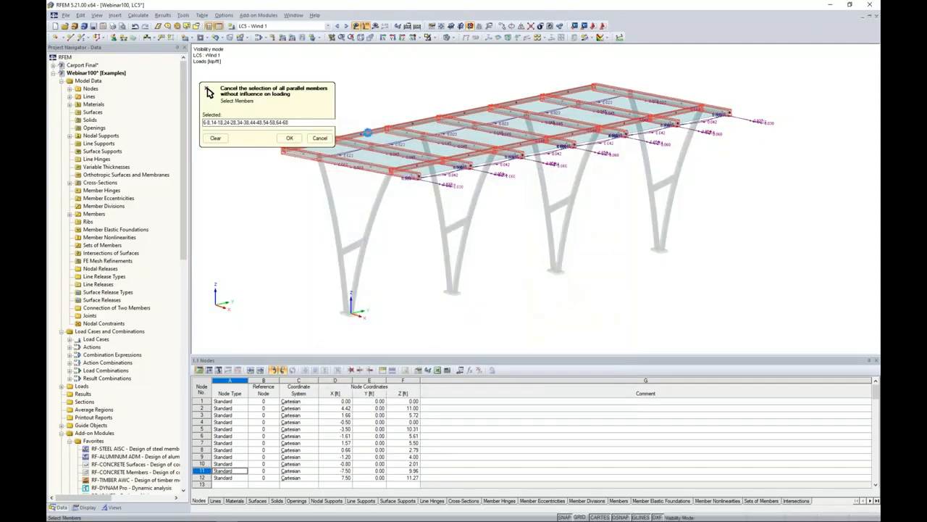
left_click(363, 134)
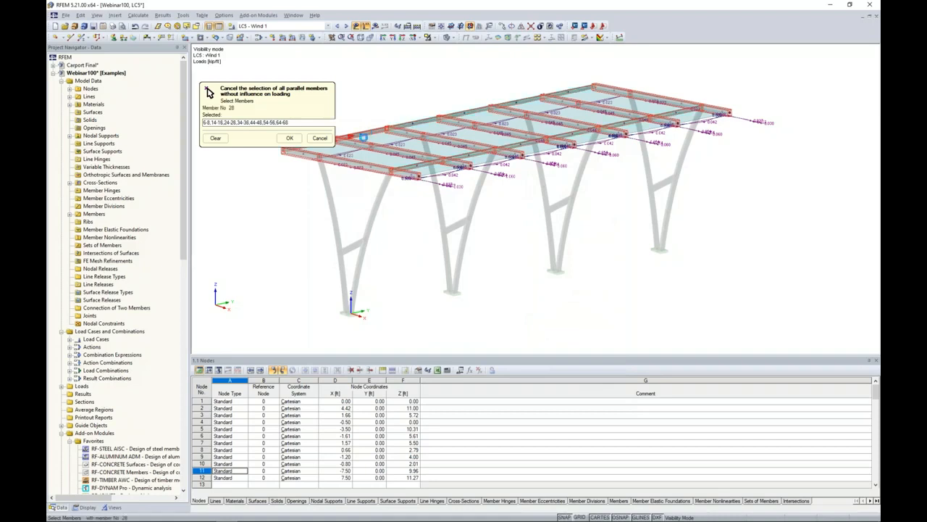
left_click(289, 138)
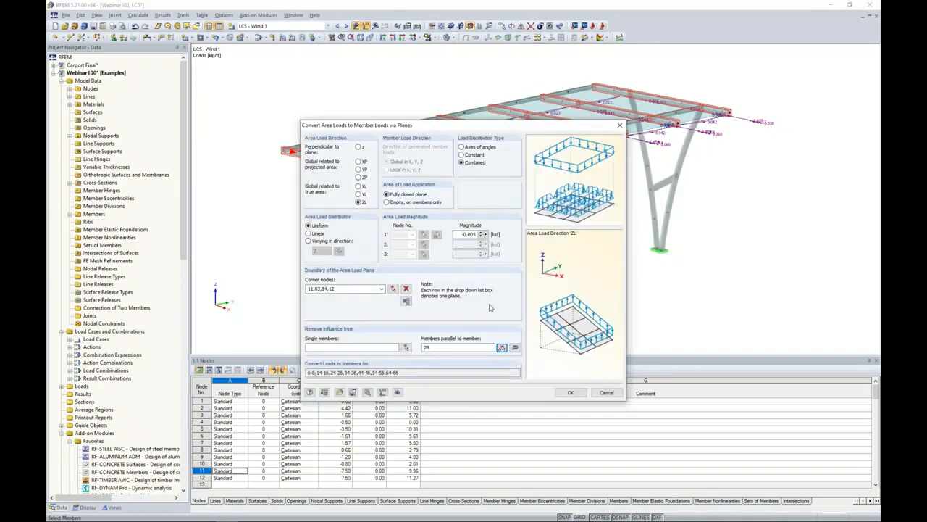
left_click(570, 392)
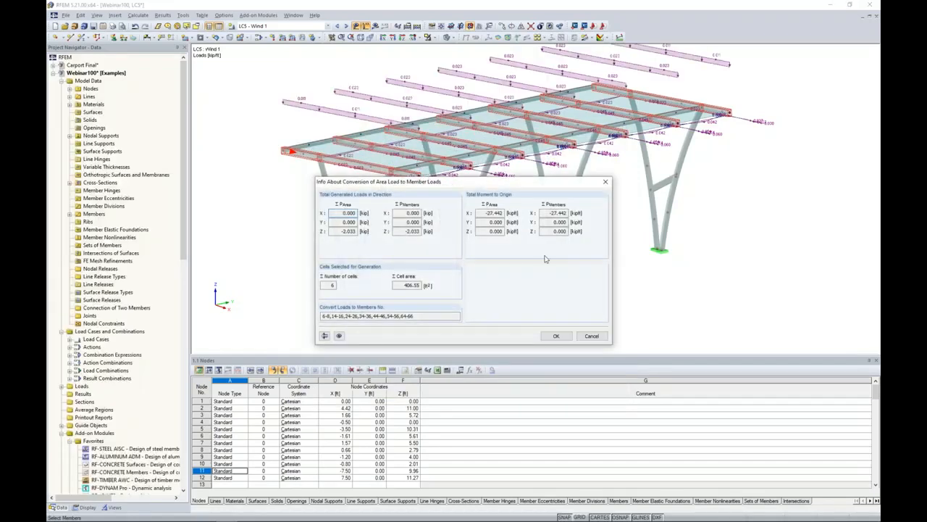
left_click(557, 336)
middle_click_drag(570, 242, 610, 294, "ctrl")
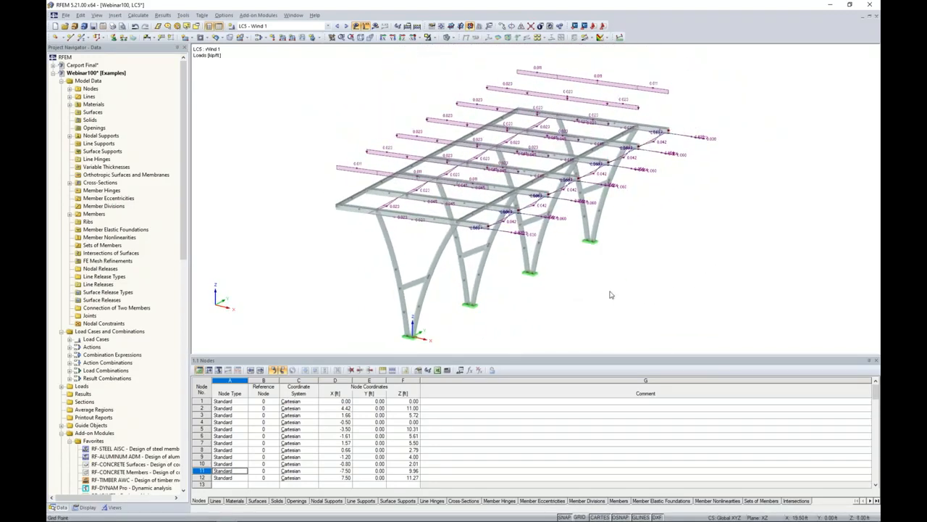
middle_click_drag(354, 131, 296, 114, "ctrl")
scroll(297, 115, "down", 1)
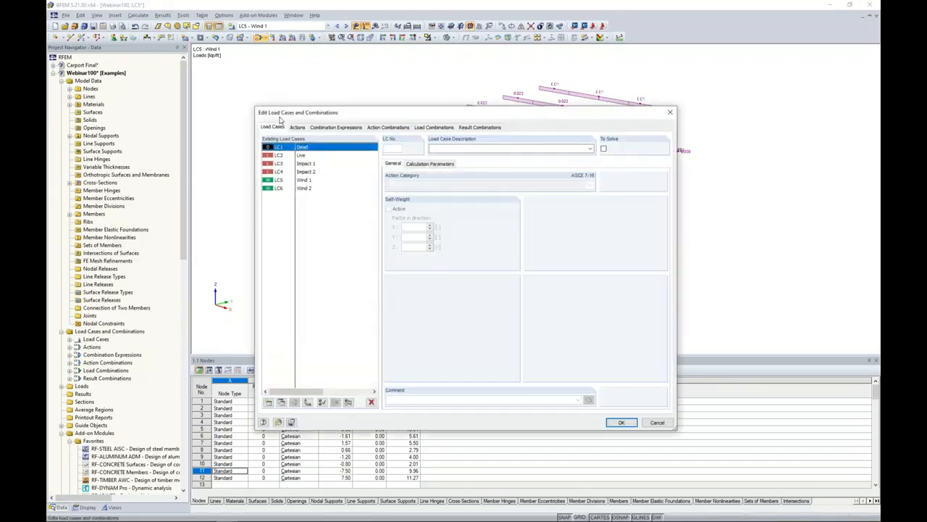
Delete the existing Wind 2 load case.
left_click(307, 189)
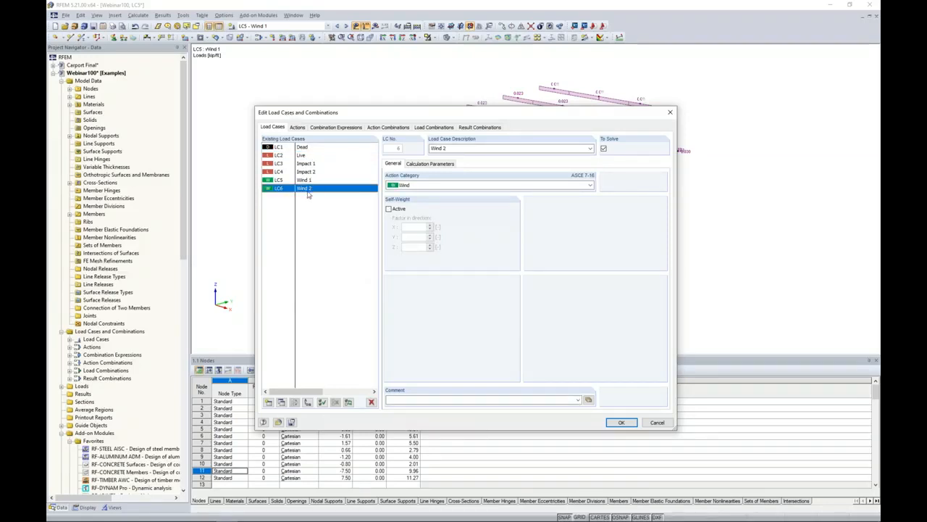
left_click(371, 402)
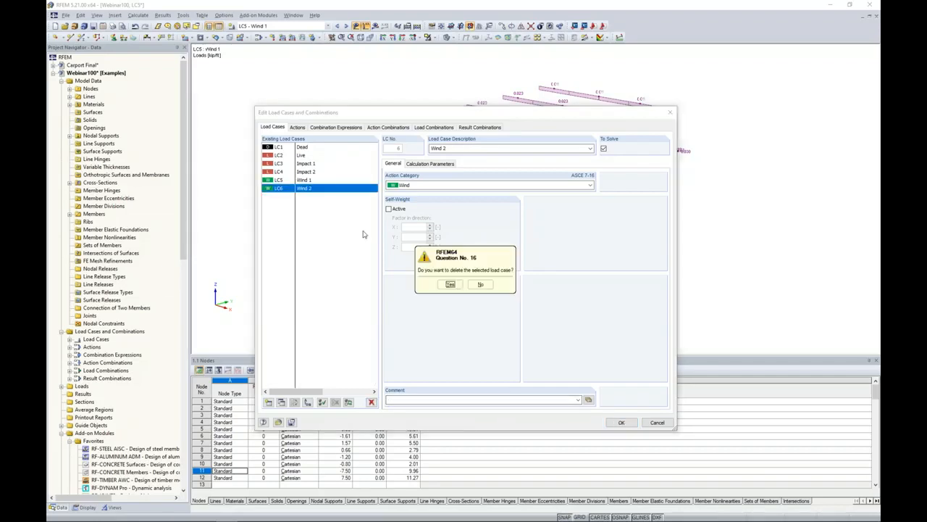
left_click(451, 285)
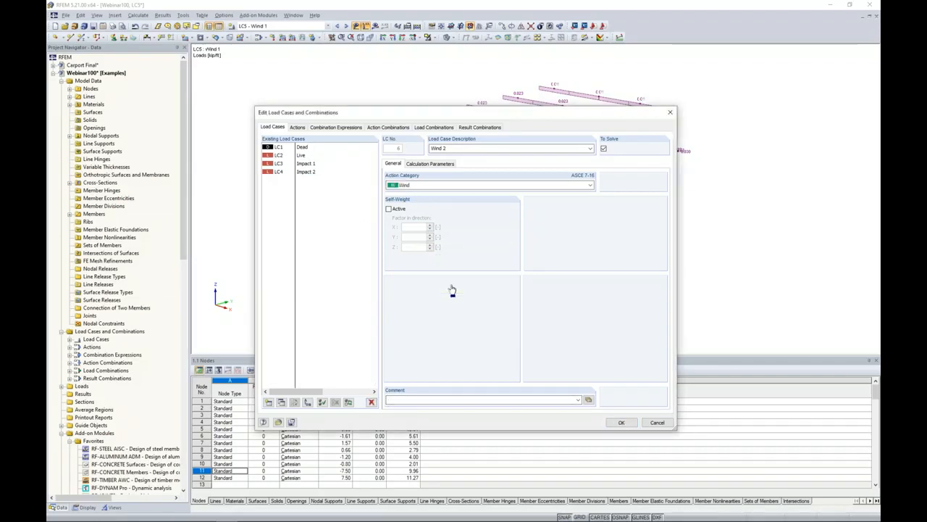
Copy the Wind 1 load case together with its loads and name the copy Wind 2.
left_click(311, 181)
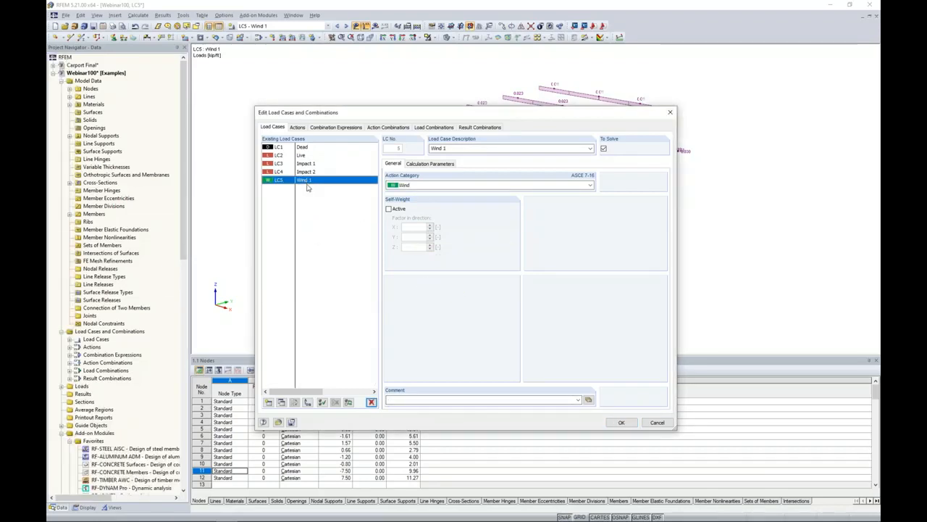
left_click(282, 402)
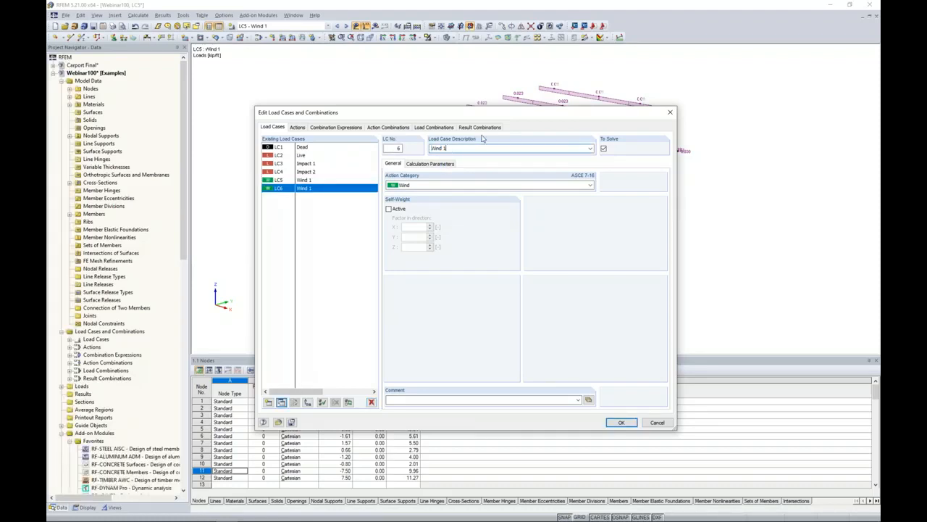
key("BackSpace")
type("2")
left_click(621, 423)
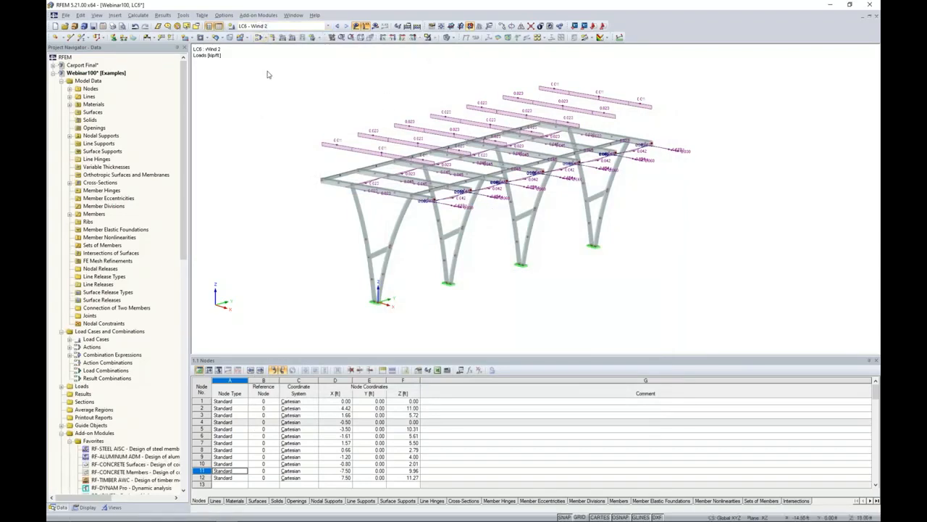
Change the Wind 2 roof area load in direction ZL to a positive 0.005 ksf and regenerate its member loads.
double_click(373, 138)
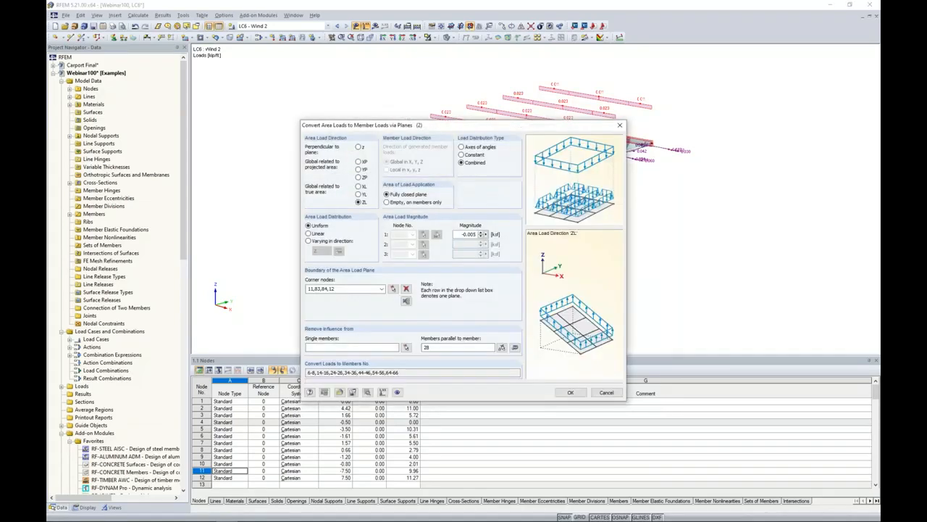
left_click(462, 234)
left_click(570, 392)
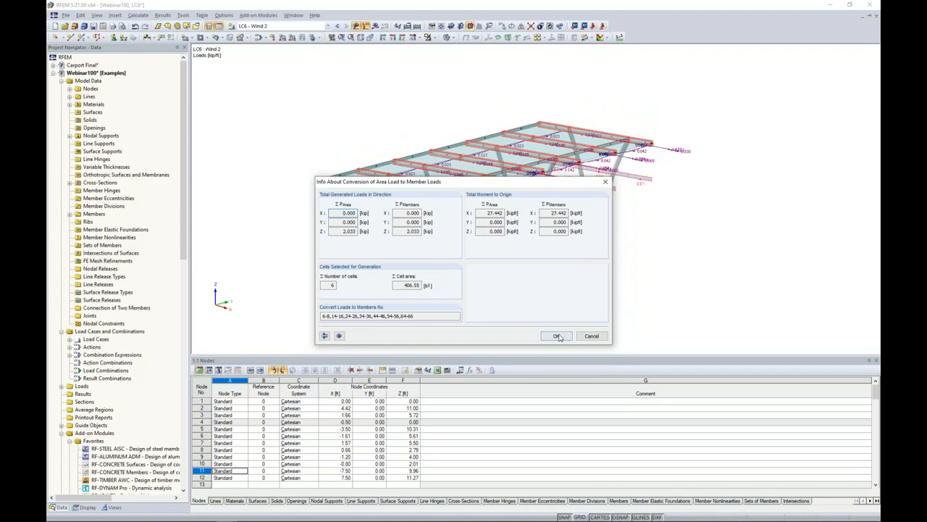
left_click(558, 335)
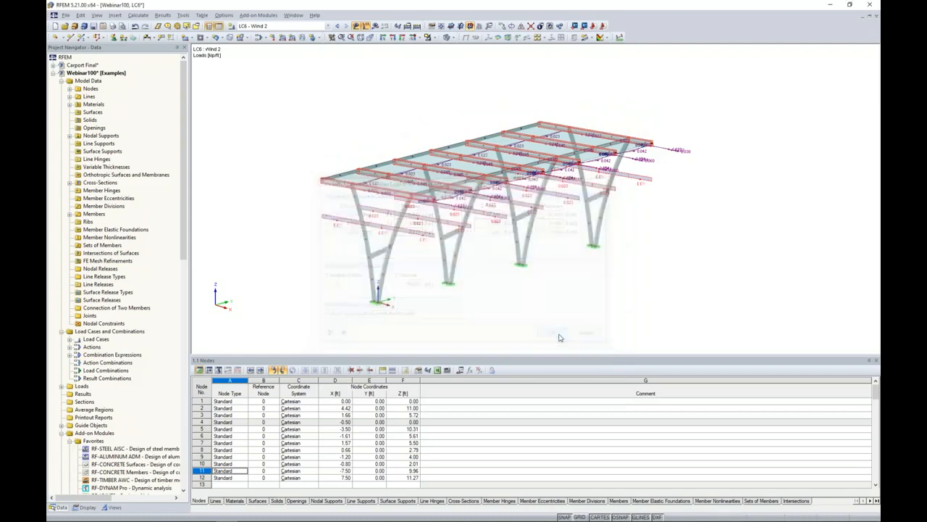
Examine the combined loads on the model in load combinations CO10, CO11 and CO12.
left_click(336, 27)
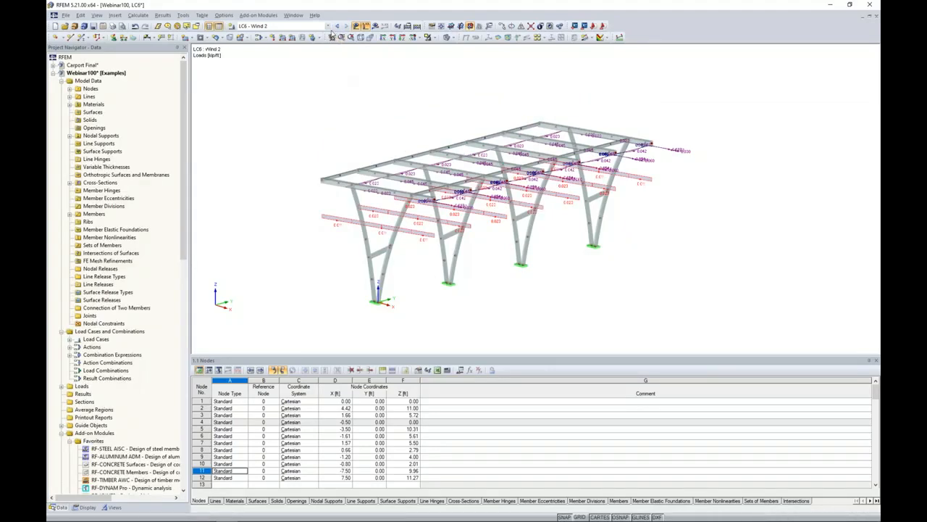
left_click(331, 35)
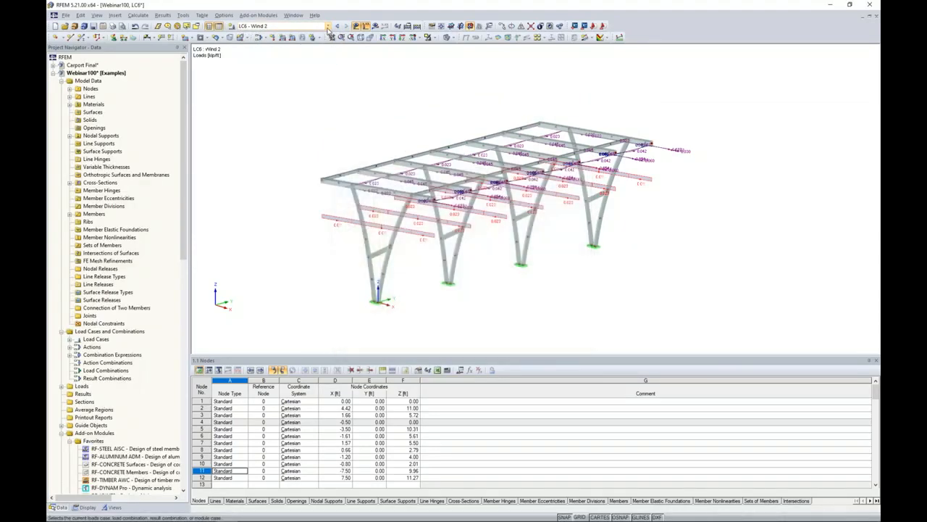
left_click(328, 27)
left_click(291, 96)
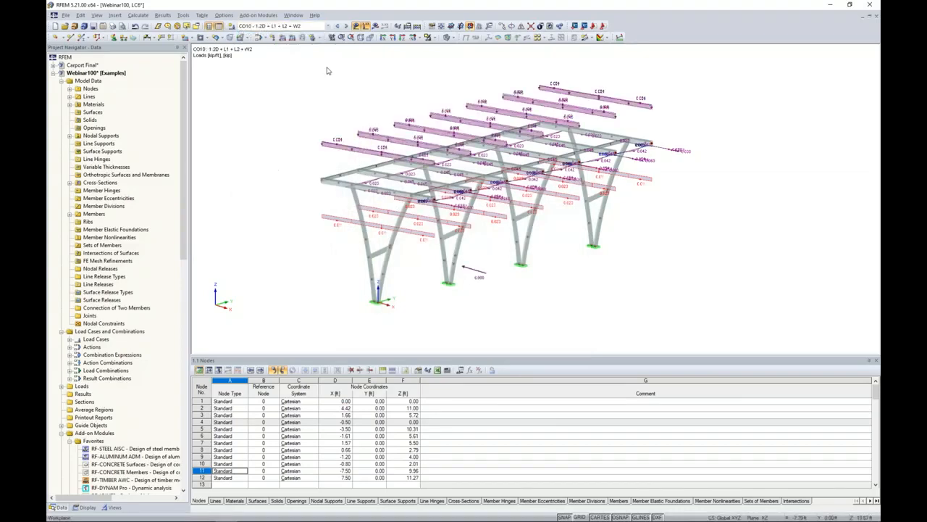
left_click(347, 26)
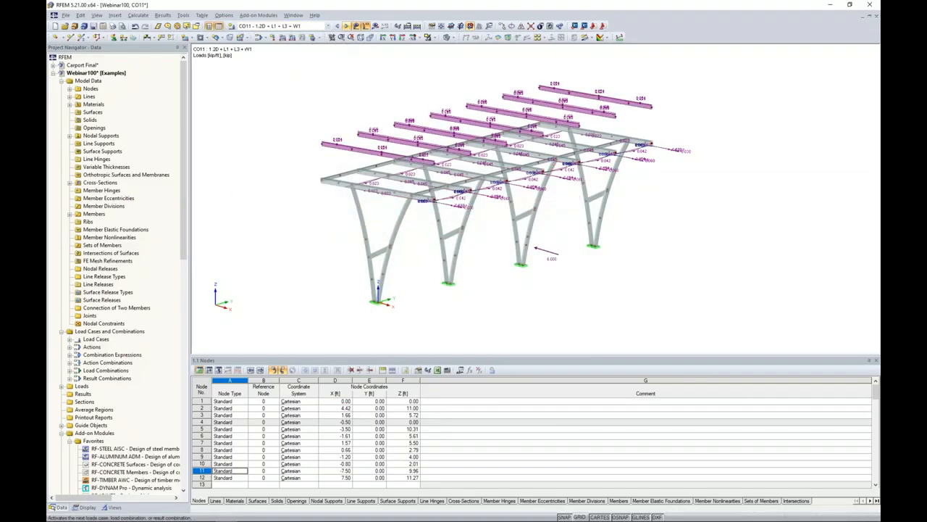
left_click(346, 26)
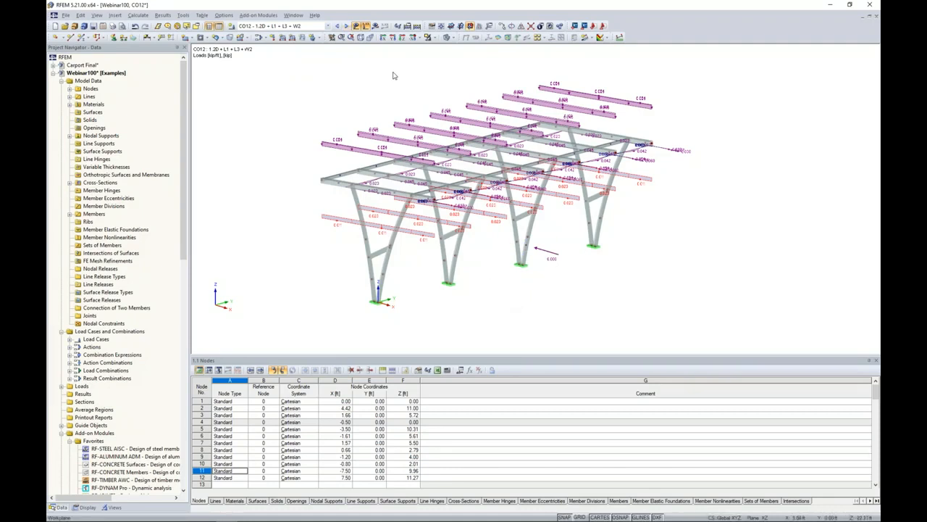
Hide the loads and modify the stiffness of all members according to AISC 360-16 C2.3(2).
left_click(365, 26)
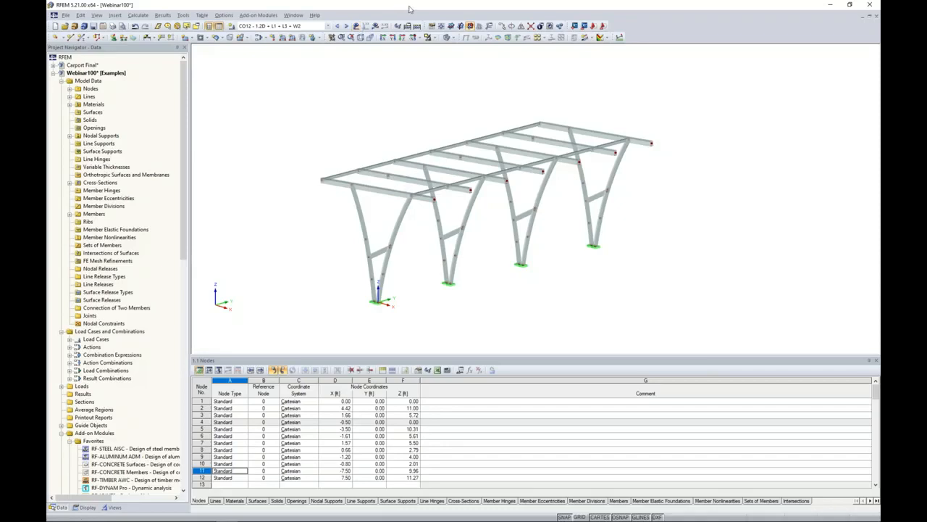
left_click_drag(701, 304, 290, 80)
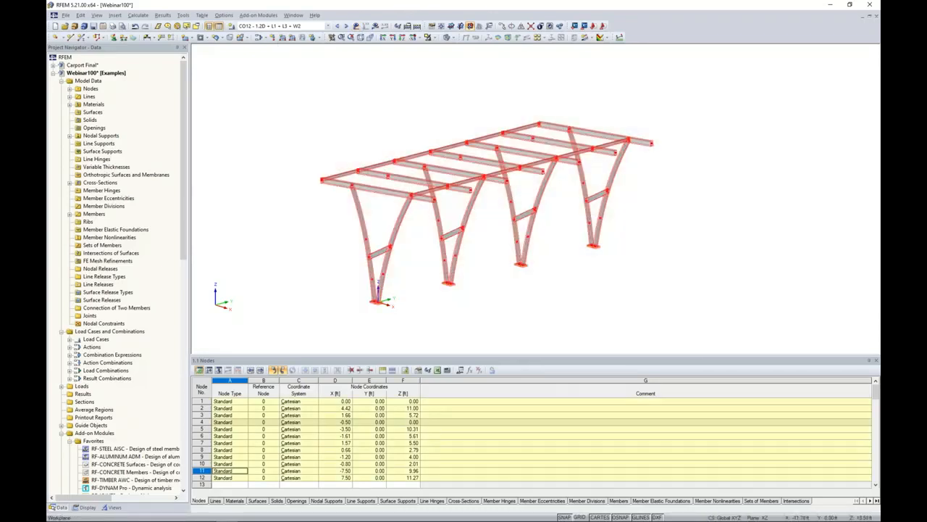
right_click(413, 169)
mouse_move(446, 183)
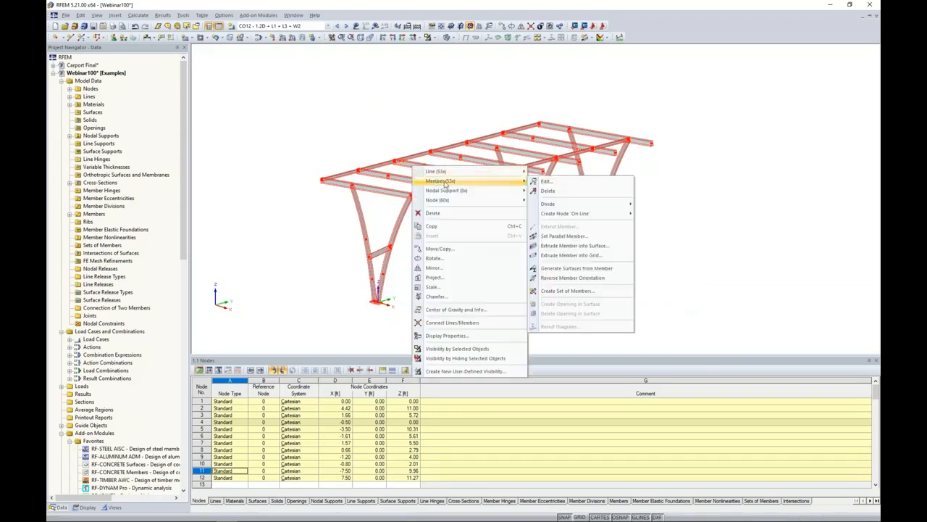
left_click(542, 181)
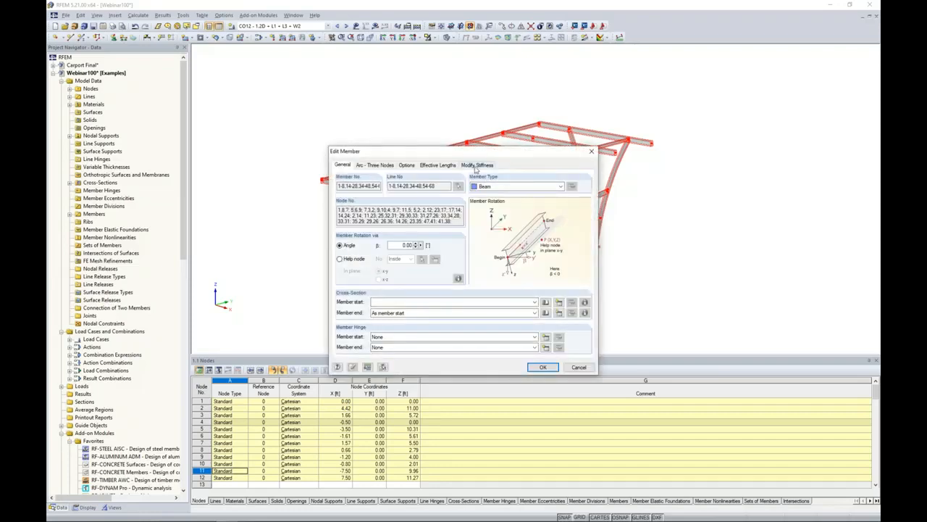
left_click(475, 164)
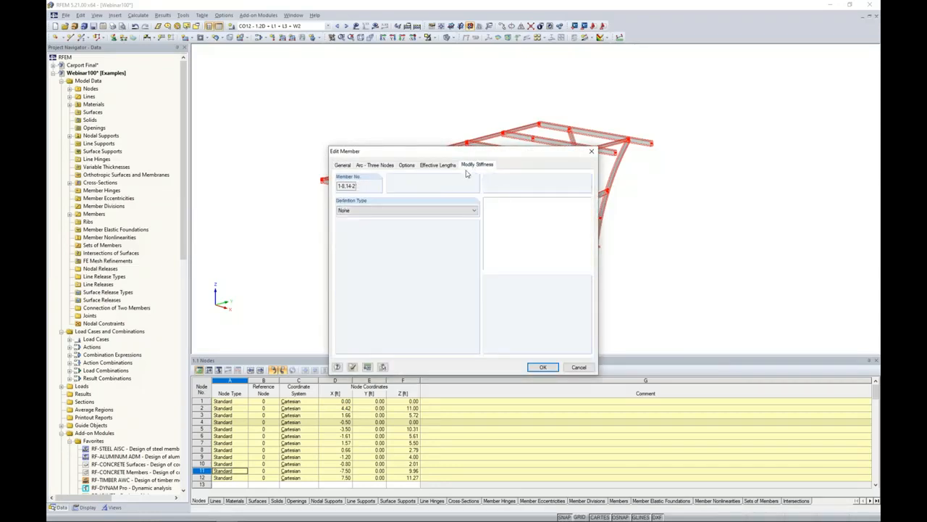
left_click(411, 210)
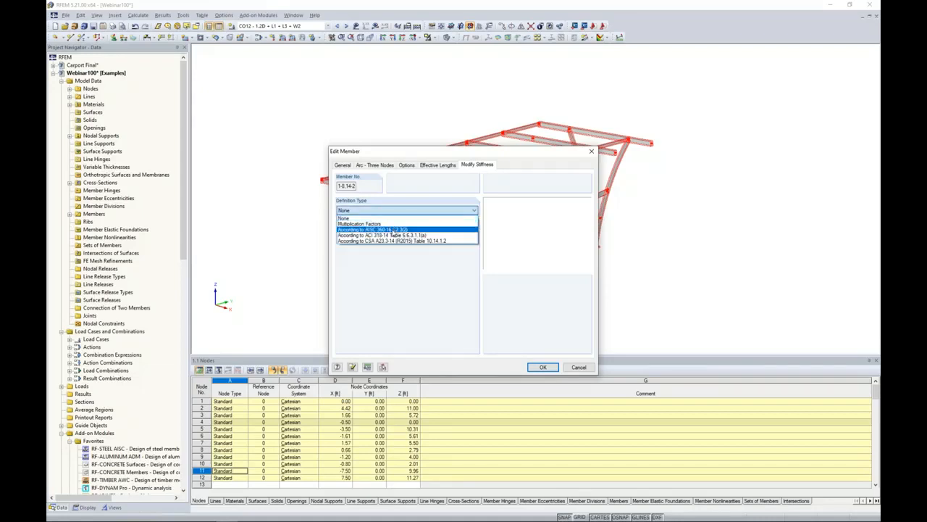
left_click(392, 230)
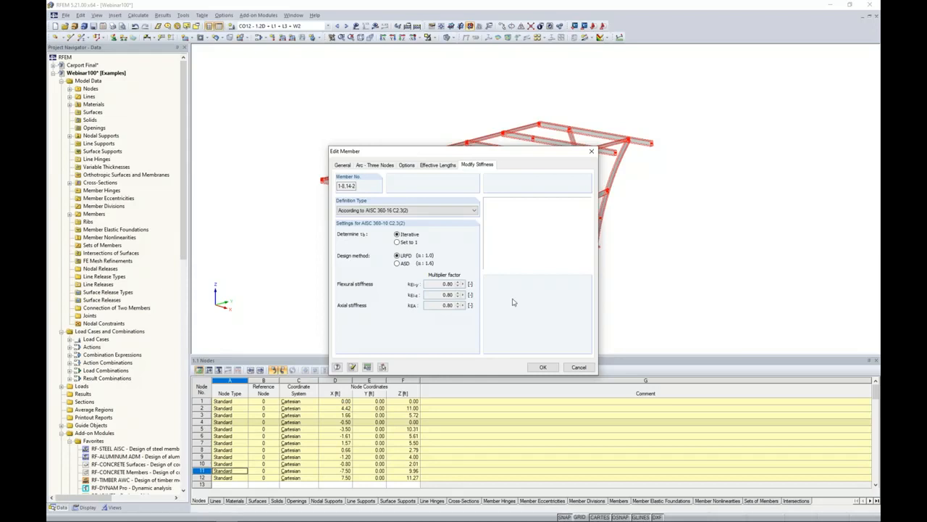
left_click(543, 368)
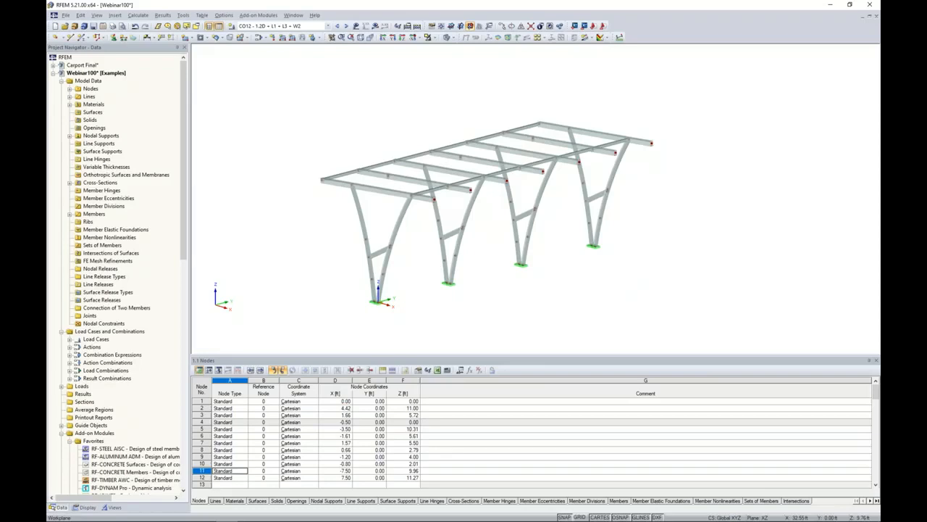
Deactivate the member stiffness factors (definition type) for load combinations CO21 to CO40, and check the setting on CO17 and CO16.
left_click(259, 37)
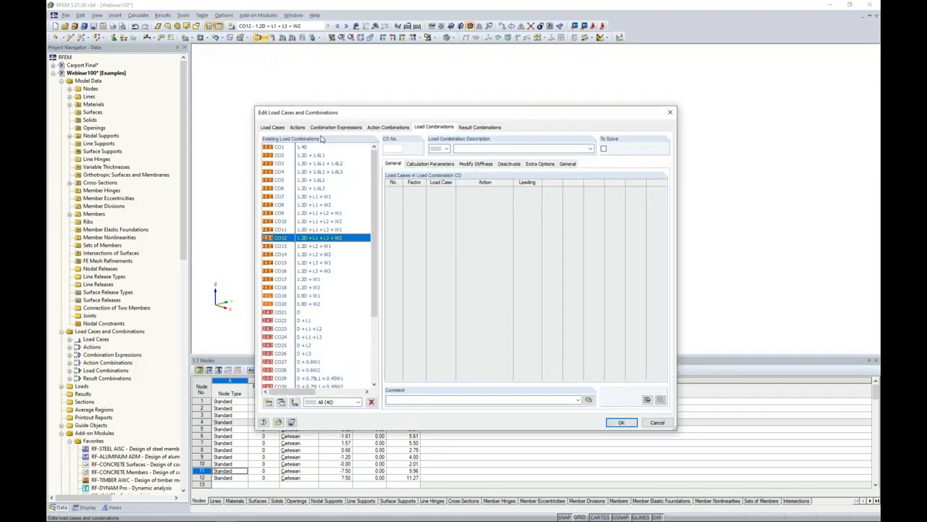
scroll(366, 303, "down", 4)
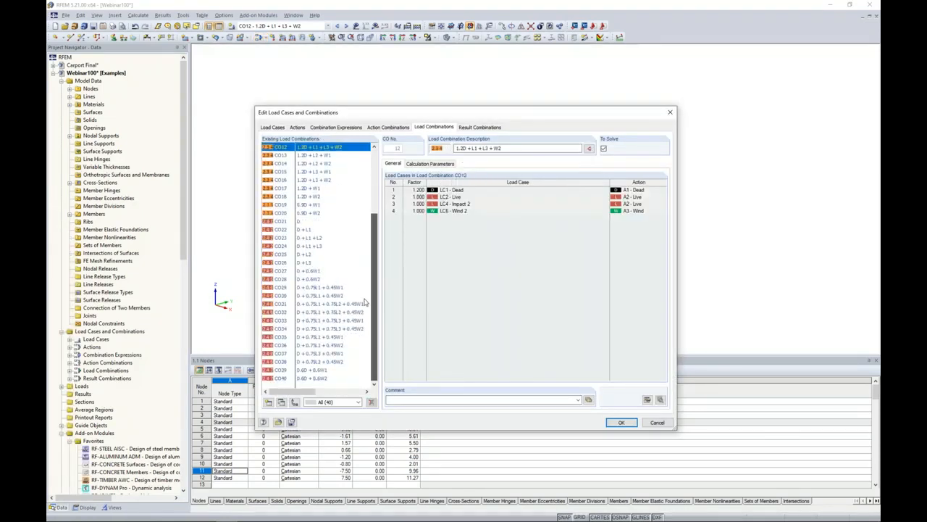
left_click(302, 223)
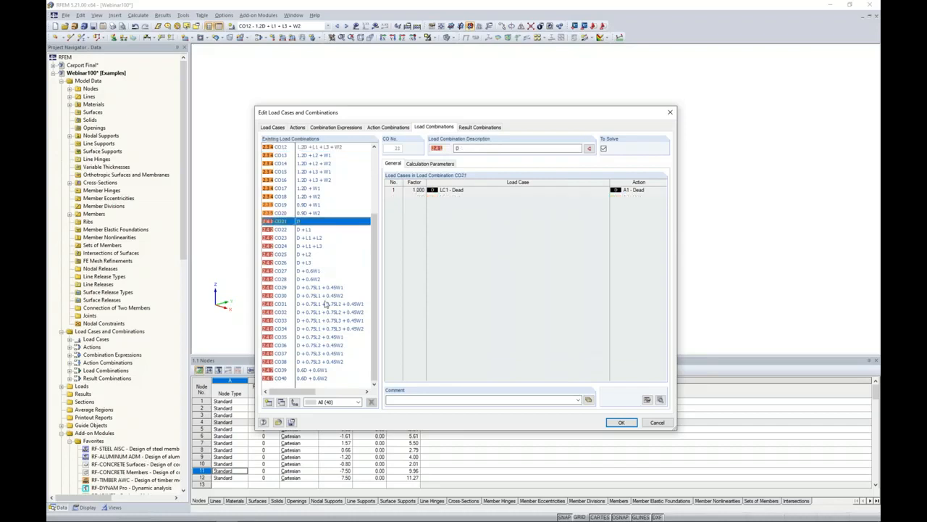
left_click(328, 379, "shift")
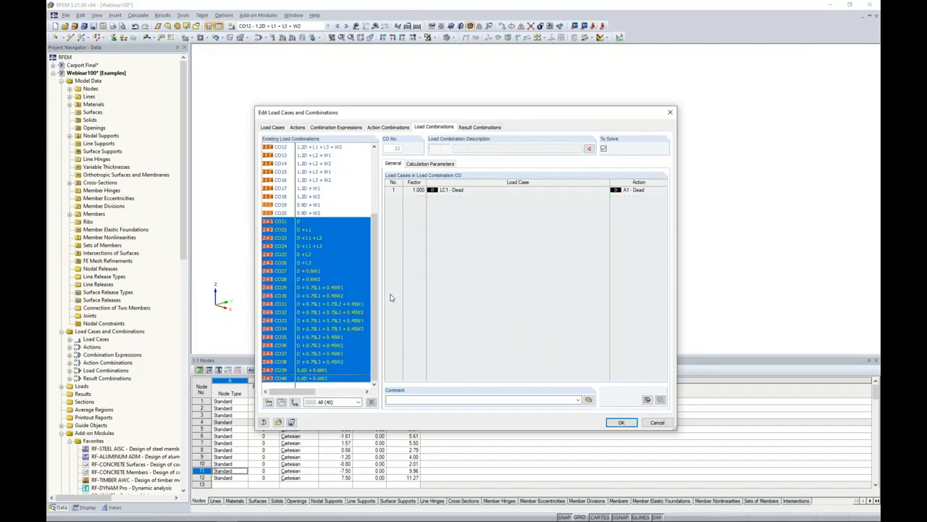
left_click(429, 166)
left_click(538, 235)
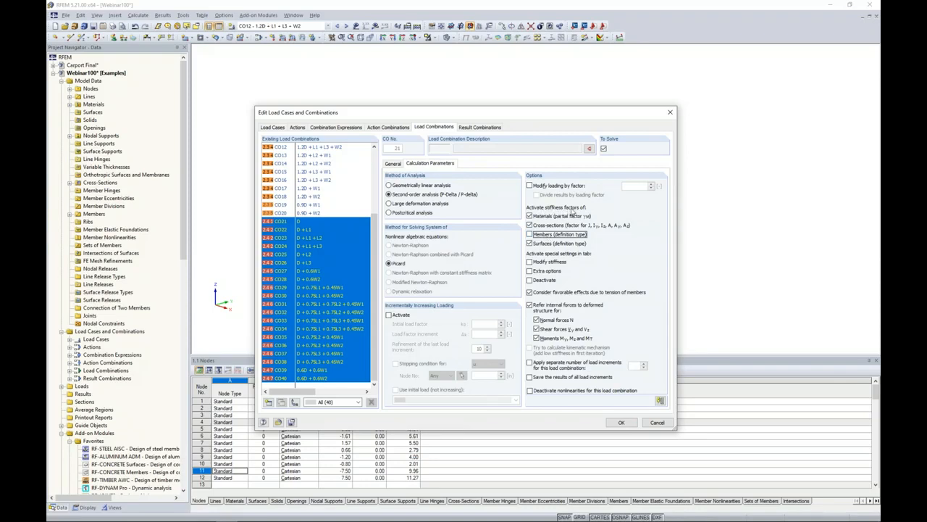
left_click(313, 189)
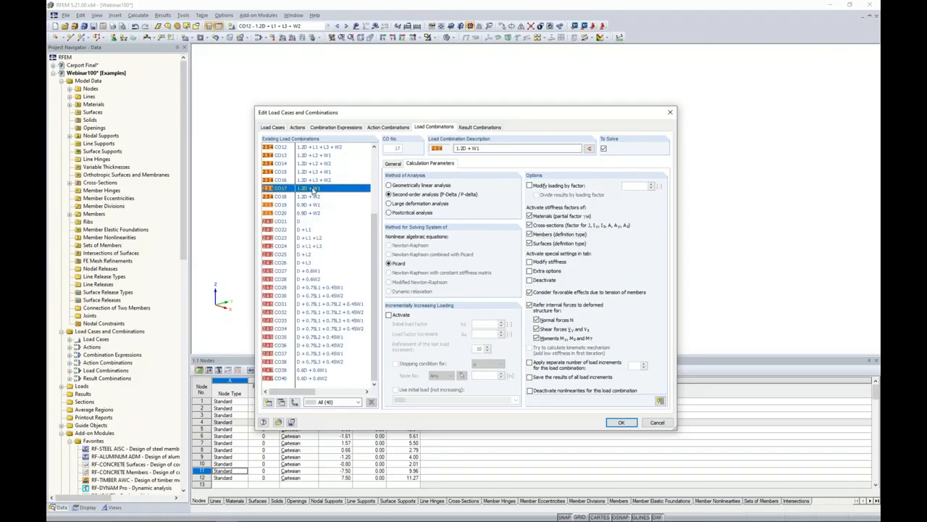
left_click(315, 179)
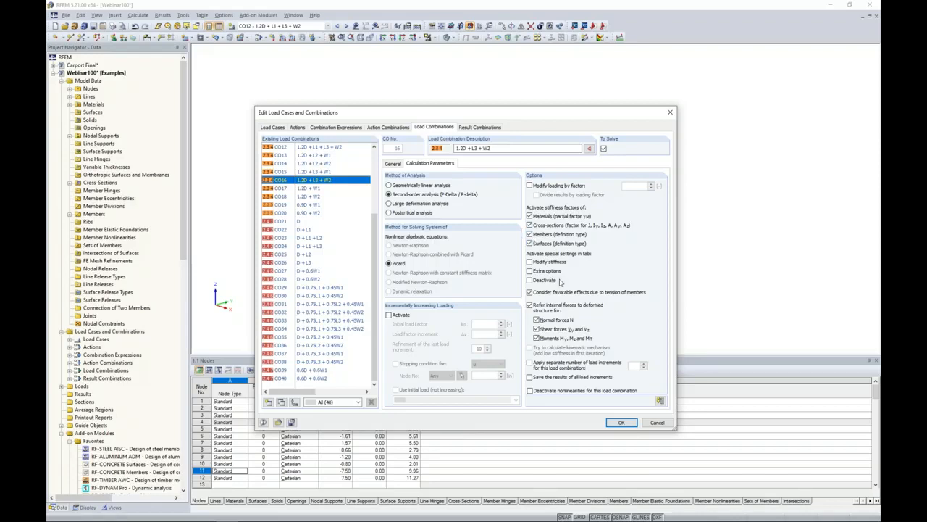
left_click(617, 422)
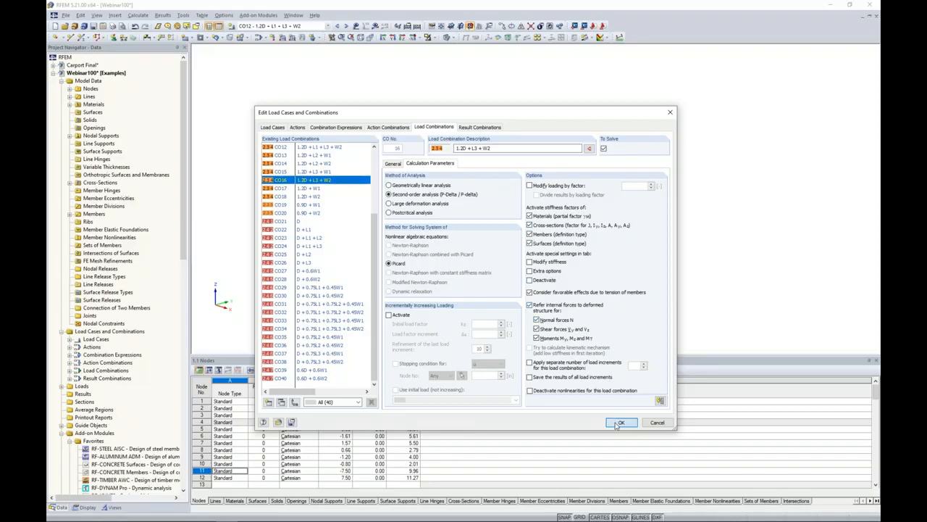
Calculate the model and display the member deformations as colored cross-sections.
left_click(138, 14)
left_click(150, 26)
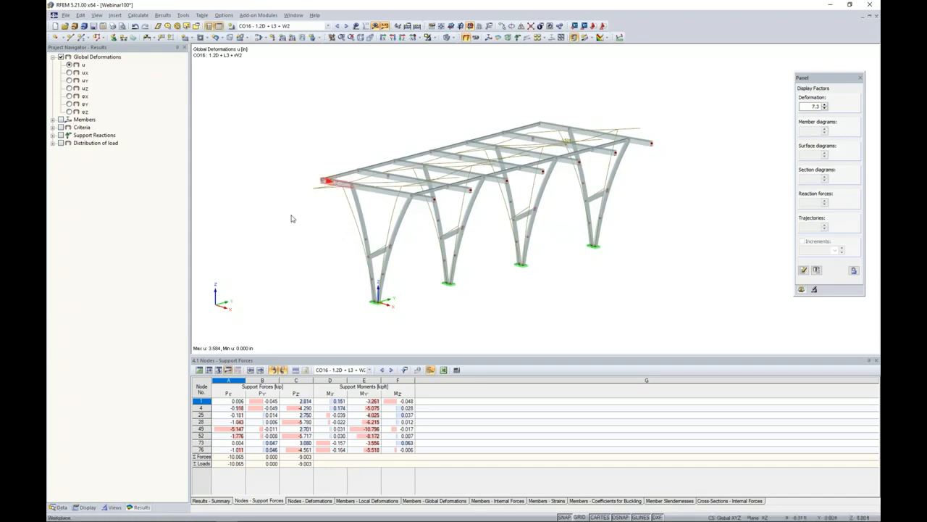
left_click(85, 506)
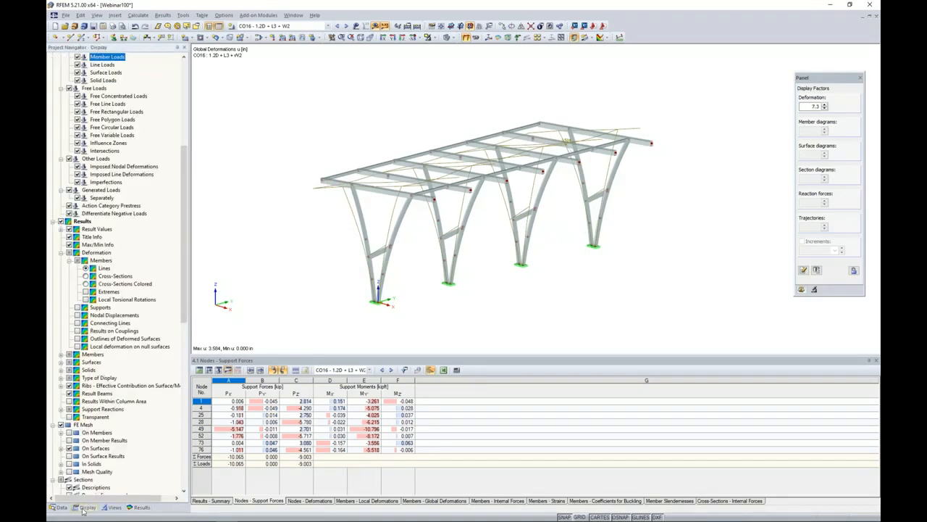
left_click(61, 253)
scroll(143, 210, "up", 6)
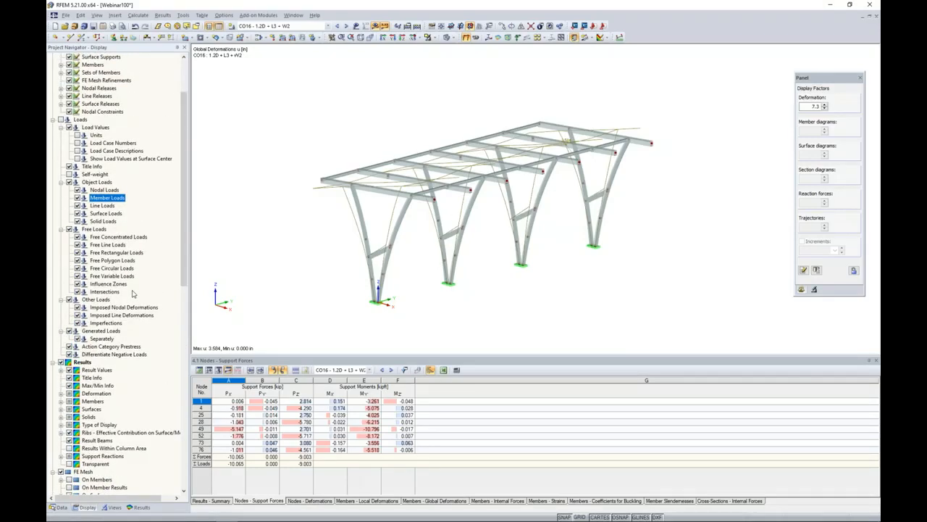
scroll(132, 293, "down", 4)
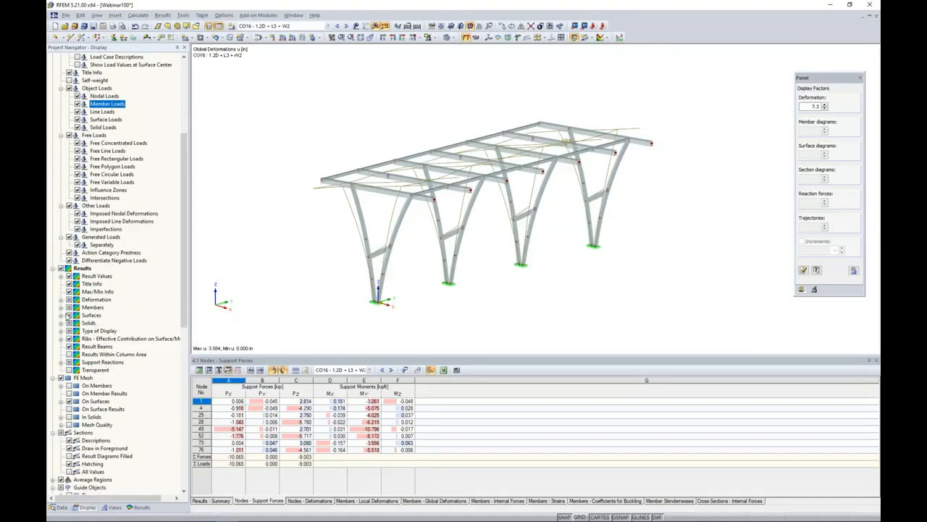
left_click(61, 299)
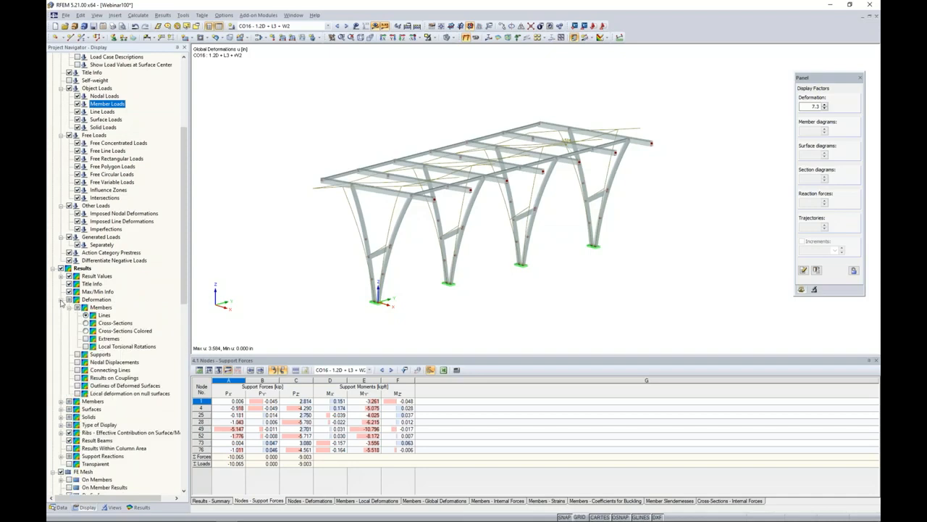
left_click(86, 330)
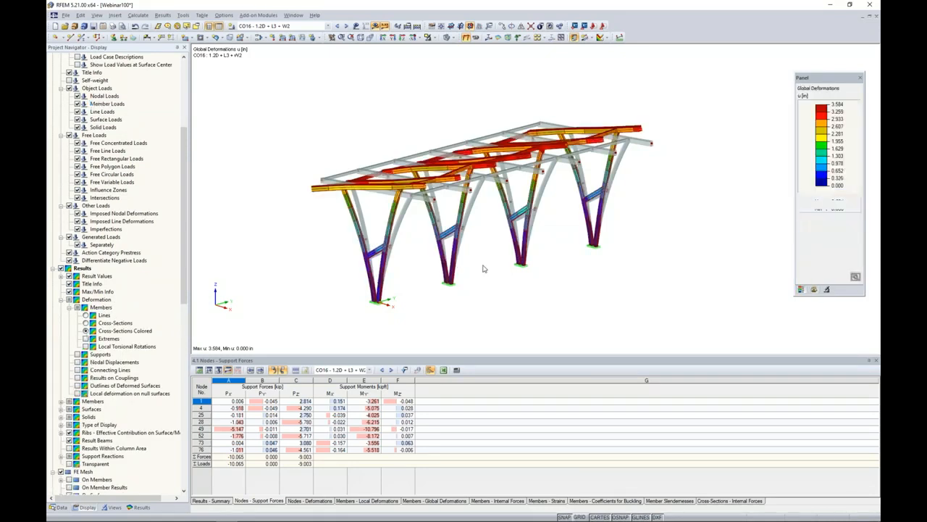
Review the colored global deformations for load combinations CO17 through CO21 one after another.
left_click(856, 277)
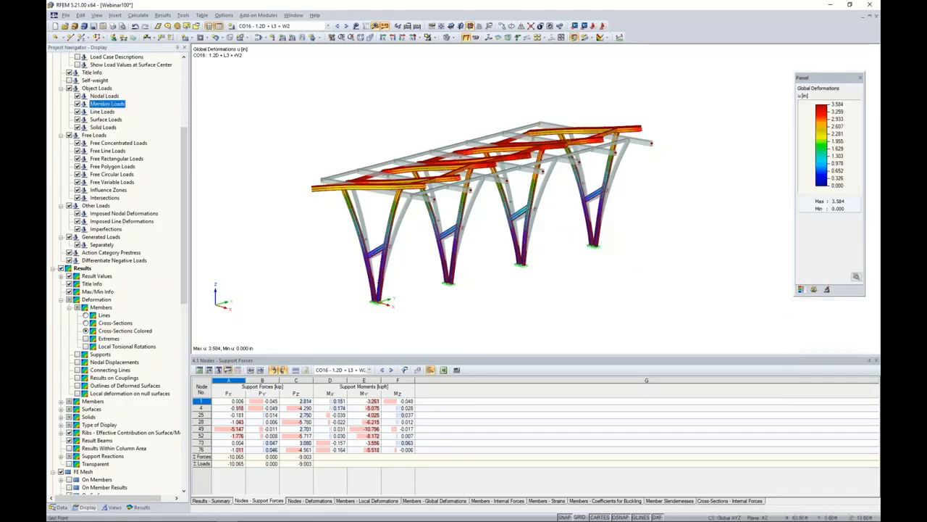
left_click(346, 26)
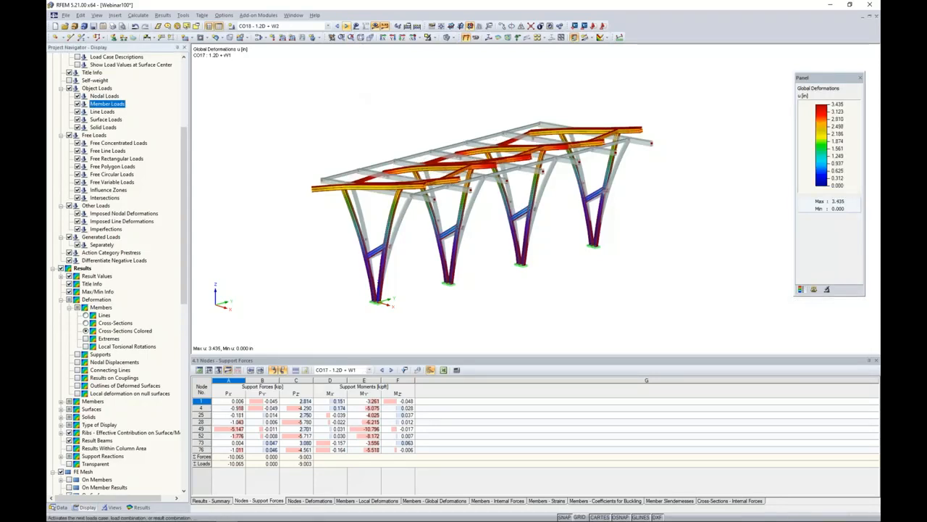
left_click(346, 26)
left_click(346, 26)
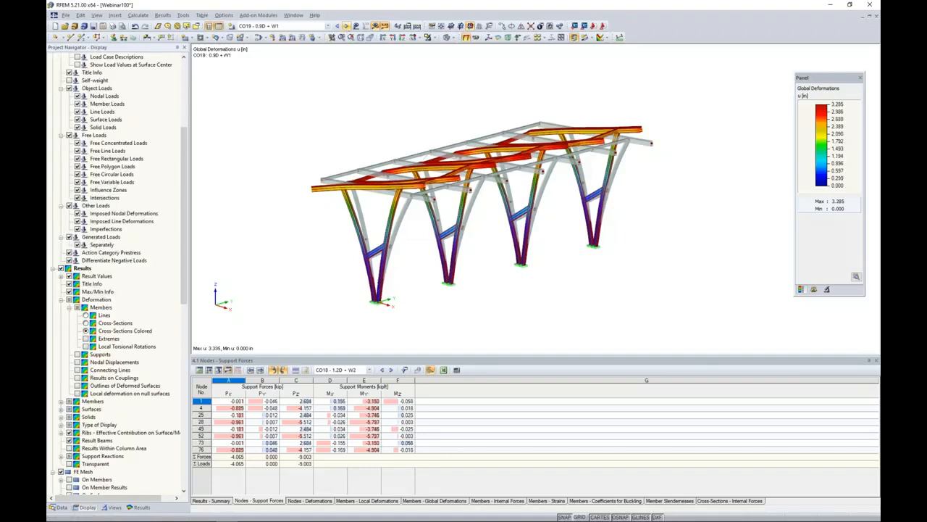
left_click(346, 25)
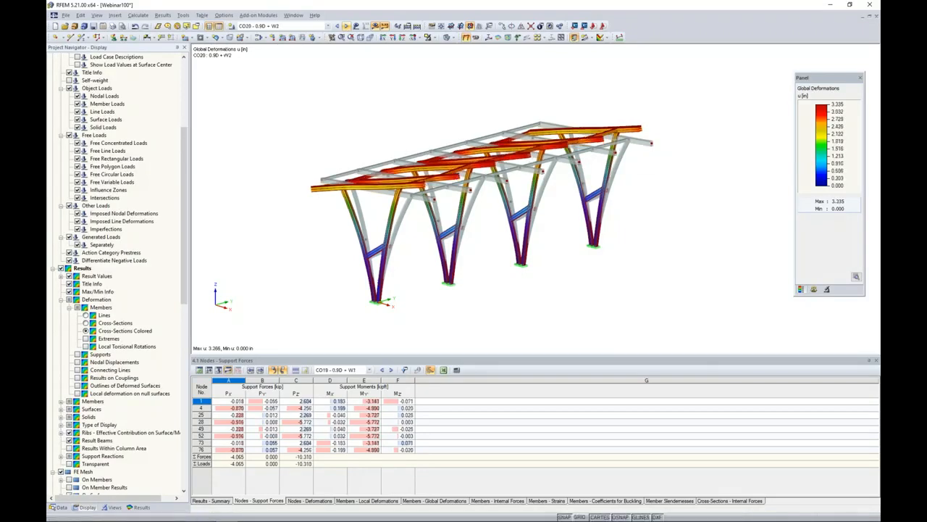
left_click(345, 25)
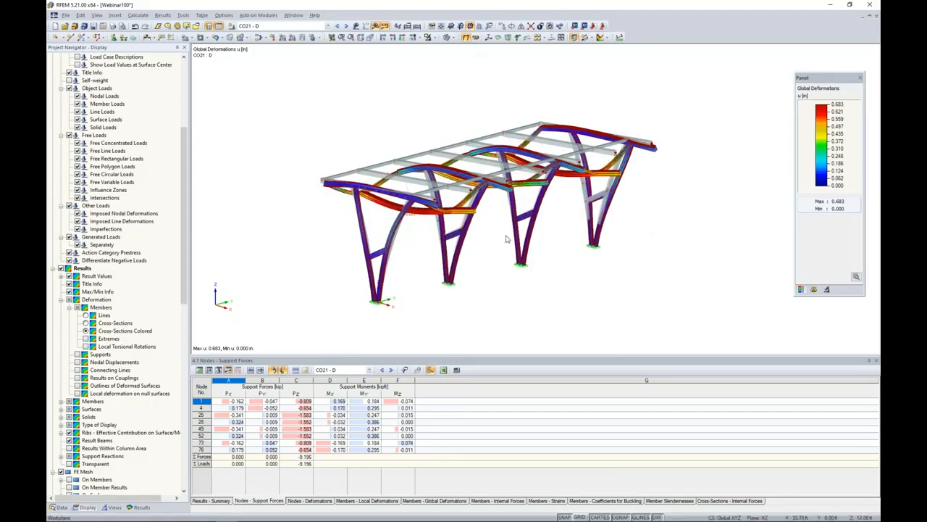
Display the member internal forces N, Vz and My for load combination CO21 in place of the global deformations.
left_click(61, 268)
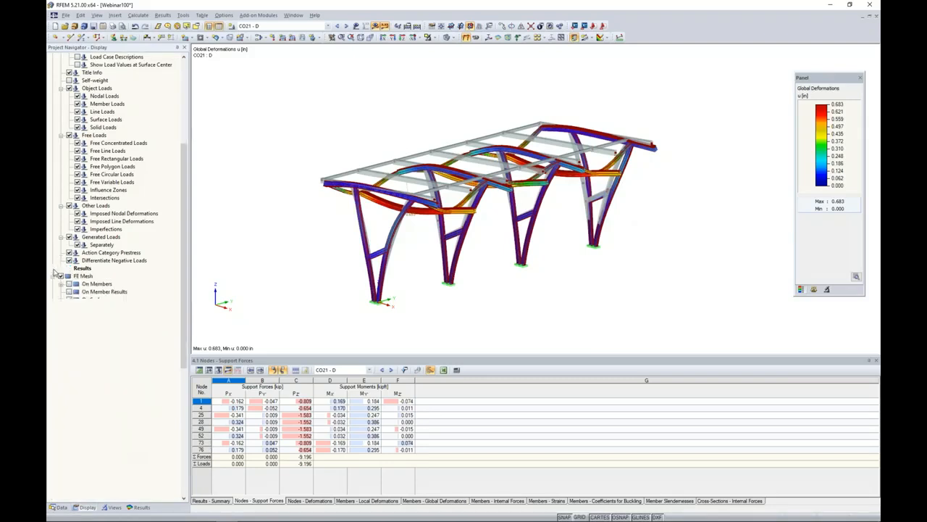
left_click(135, 506)
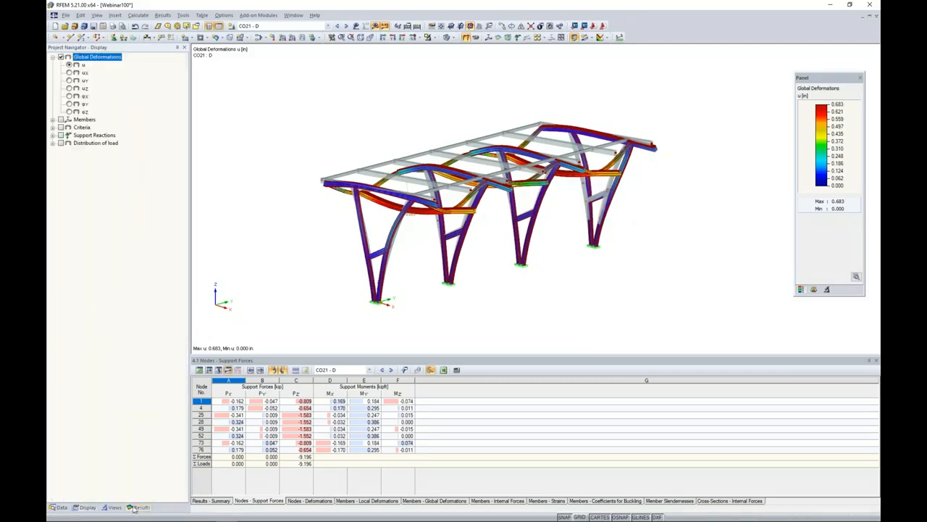
left_click(52, 122)
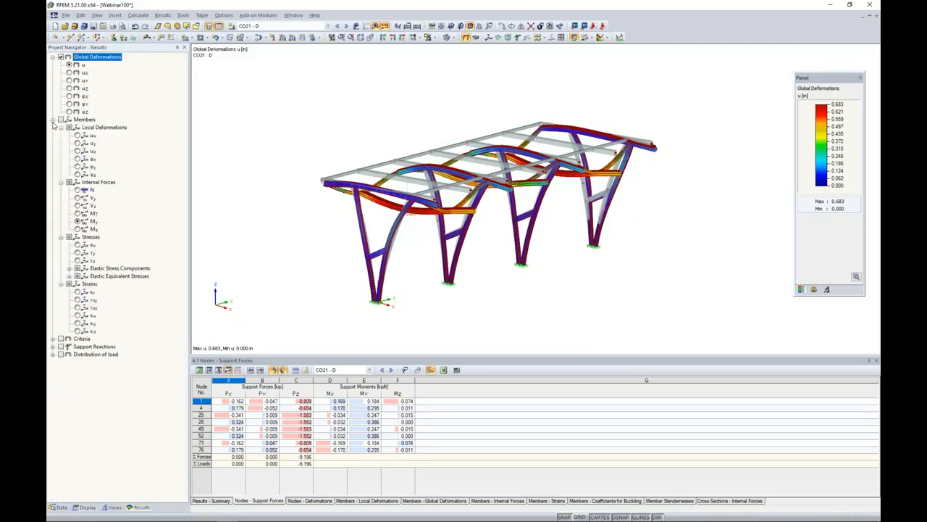
left_click(61, 120)
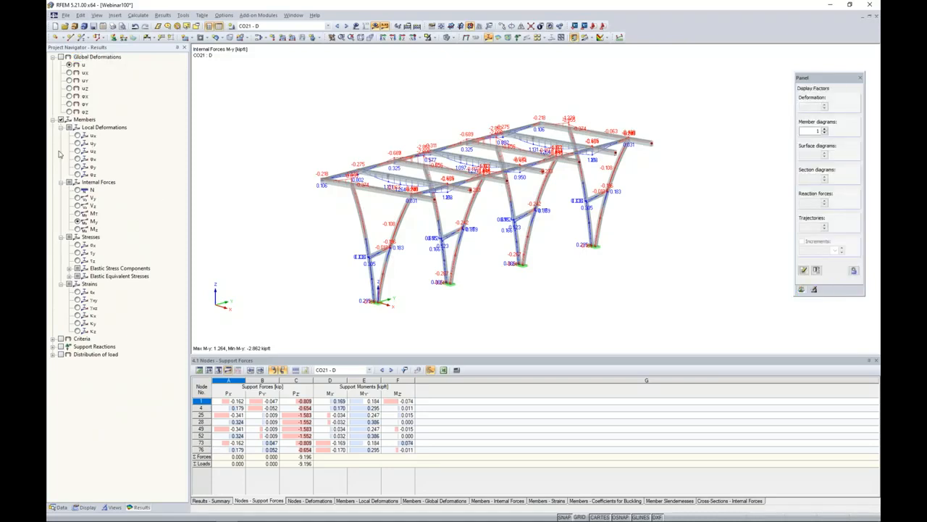
scroll(384, 210, "up", 5)
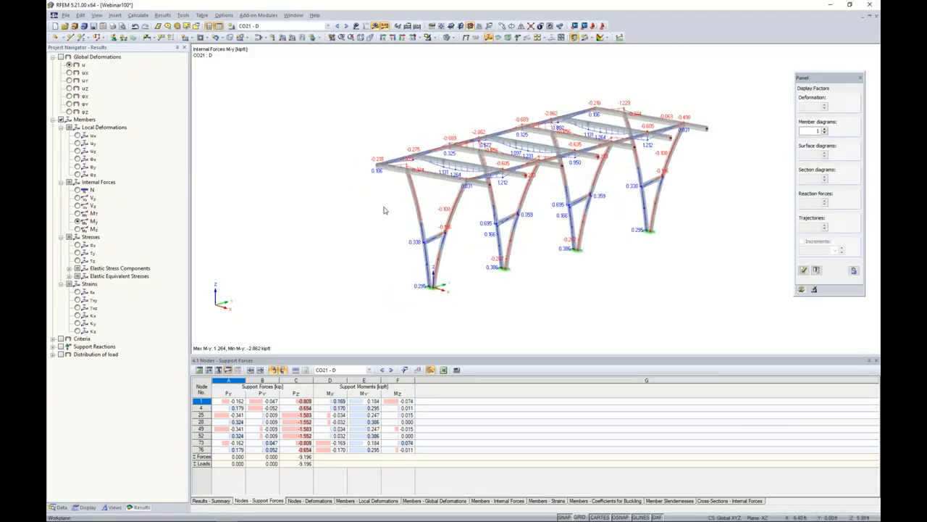
middle_click_drag(384, 210, 349, 192)
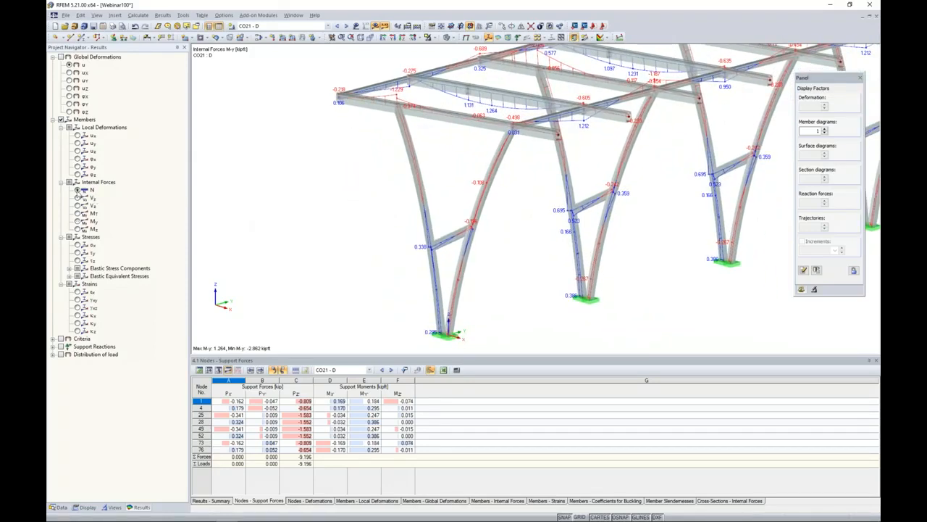
left_click(78, 191)
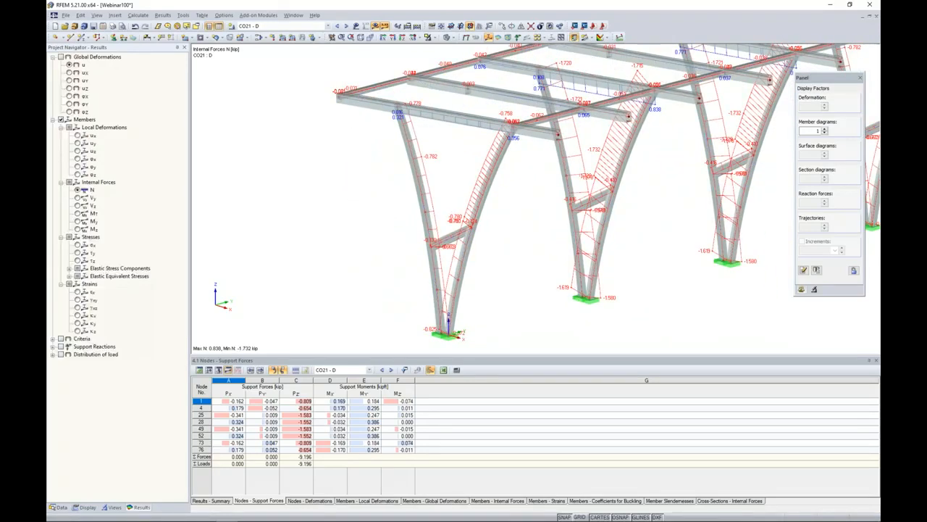
left_click(78, 206)
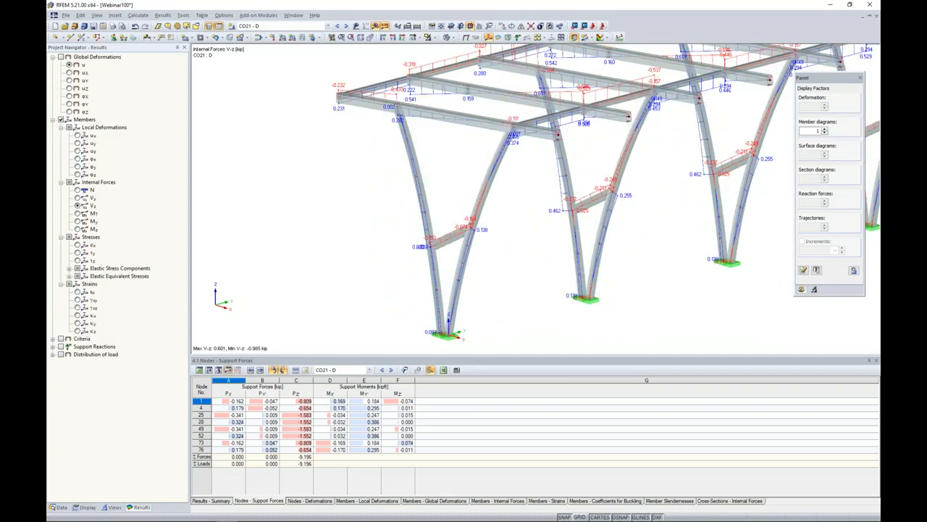
left_click(77, 221)
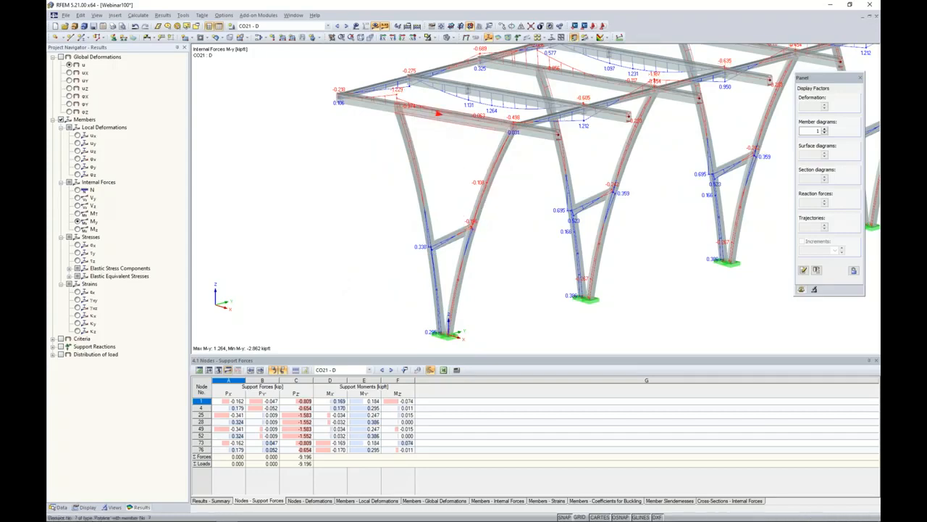
Examine the result diagrams of the first frame's roof beam with axial force N added, for load combinations CO21 to CO23.
right_click(445, 118)
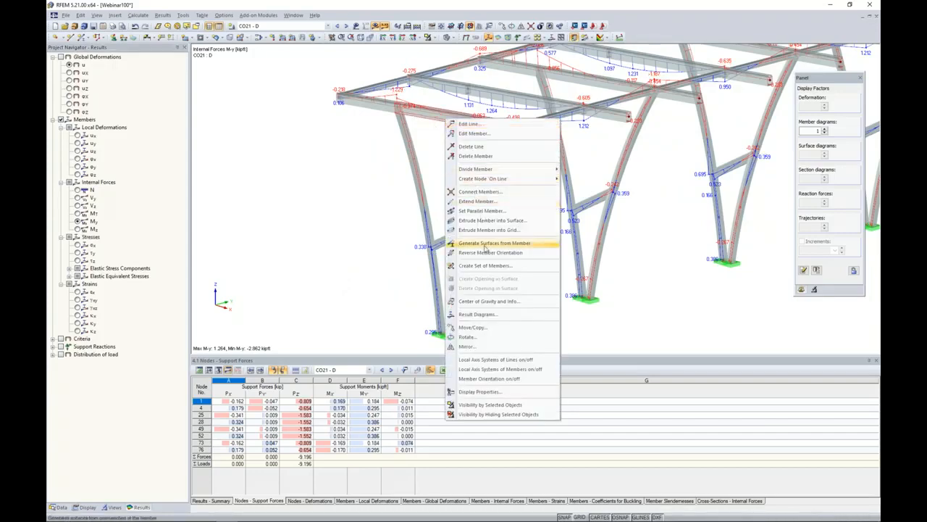
left_click(477, 314)
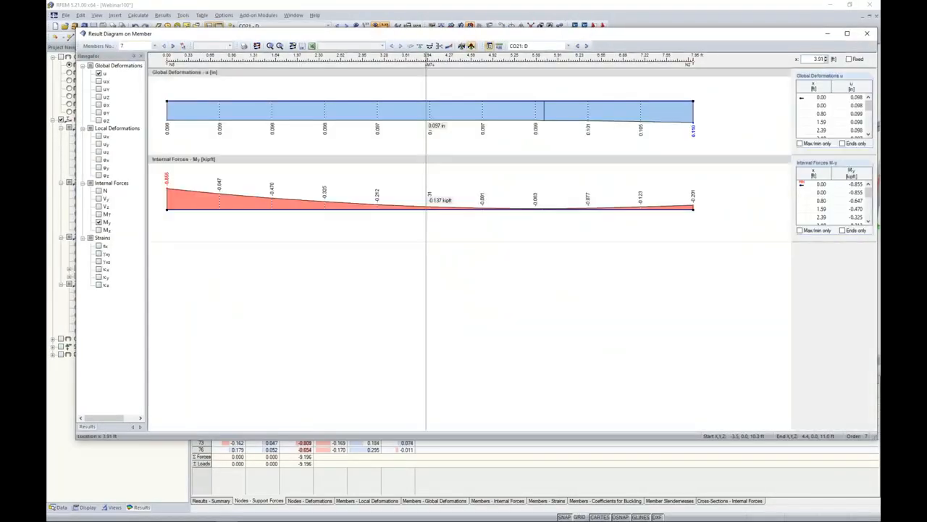
left_click(98, 192)
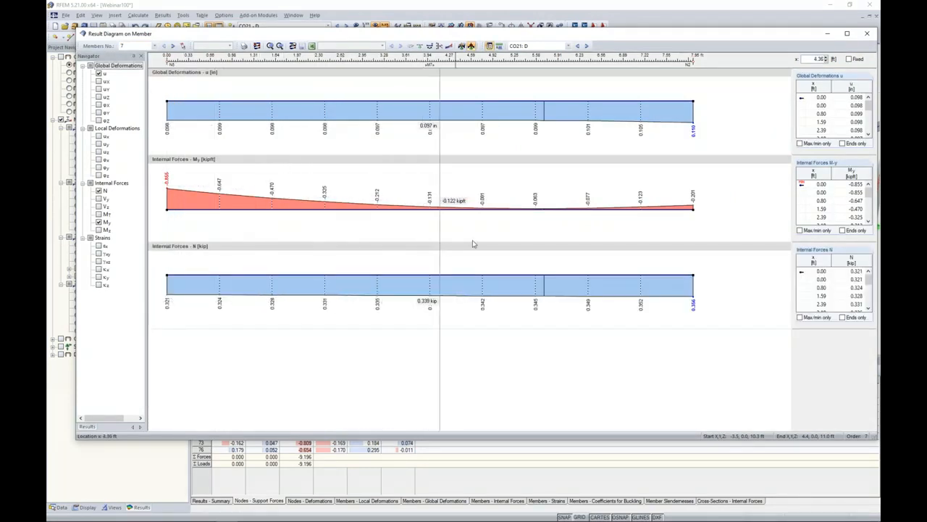
left_click(587, 46)
left_click(587, 45)
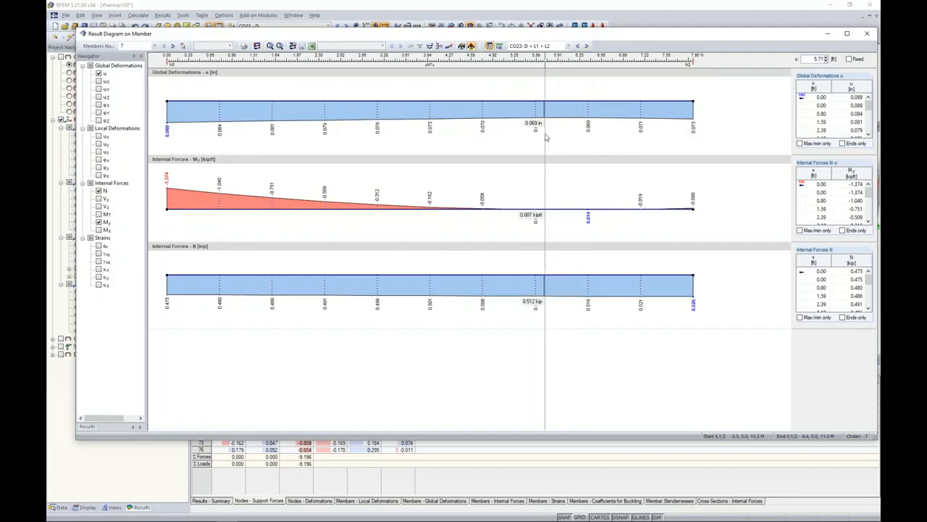
left_click(868, 33)
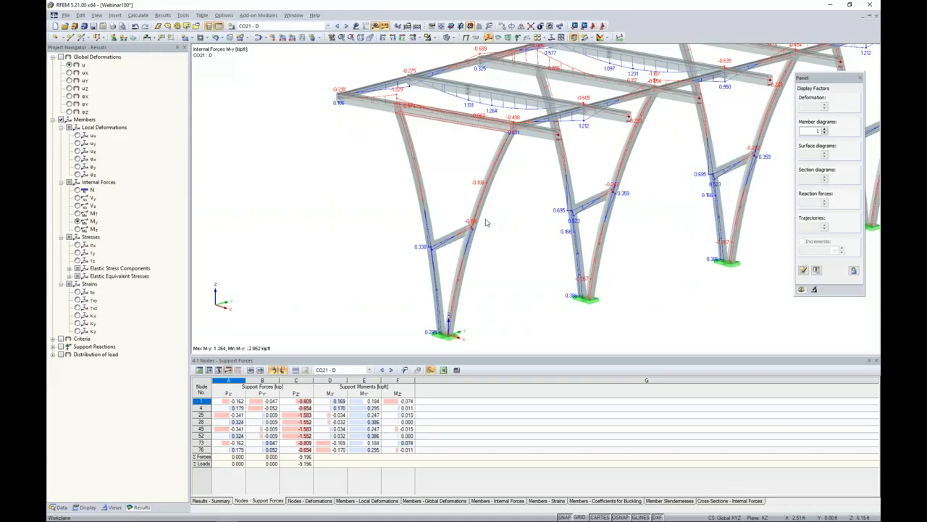
Replace the member internal forces with the nodal support reactions and examine them at the column bases.
left_click(54, 122)
left_click(61, 119)
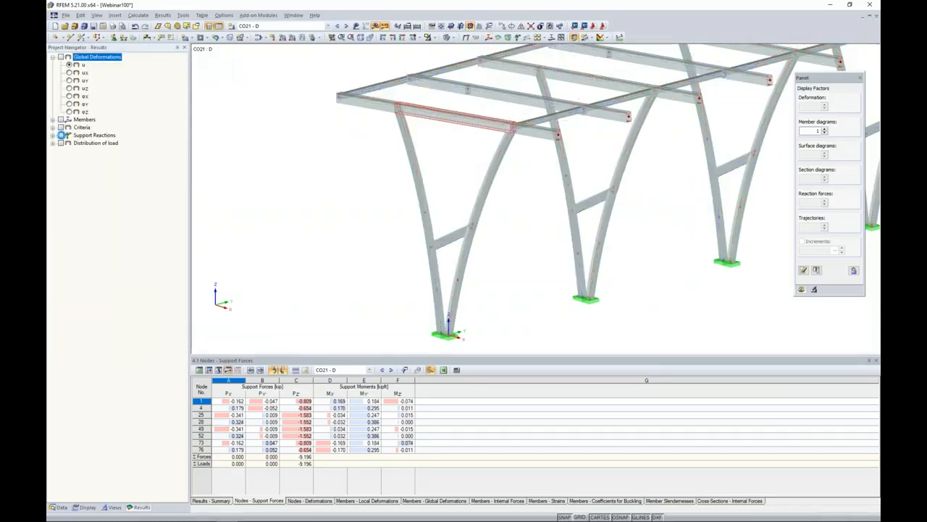
left_click(60, 135)
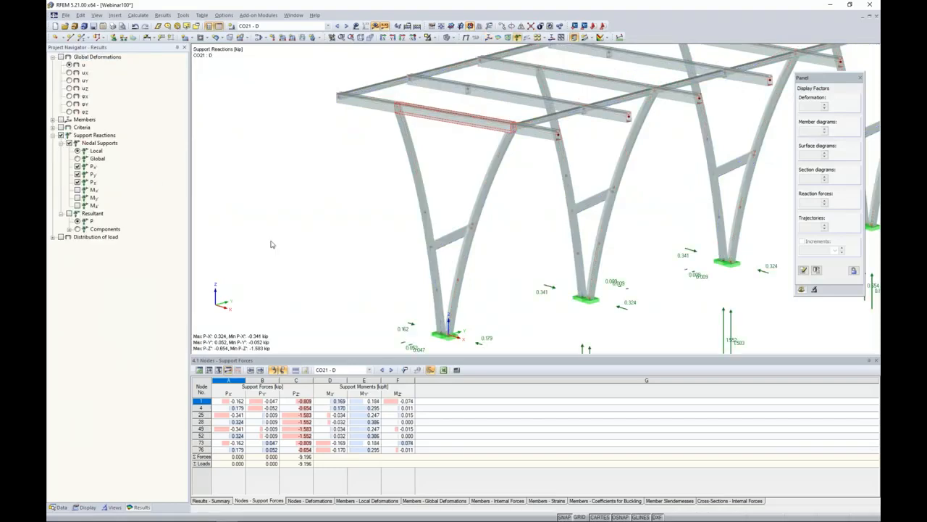
middle_click_drag(358, 239, 333, 176)
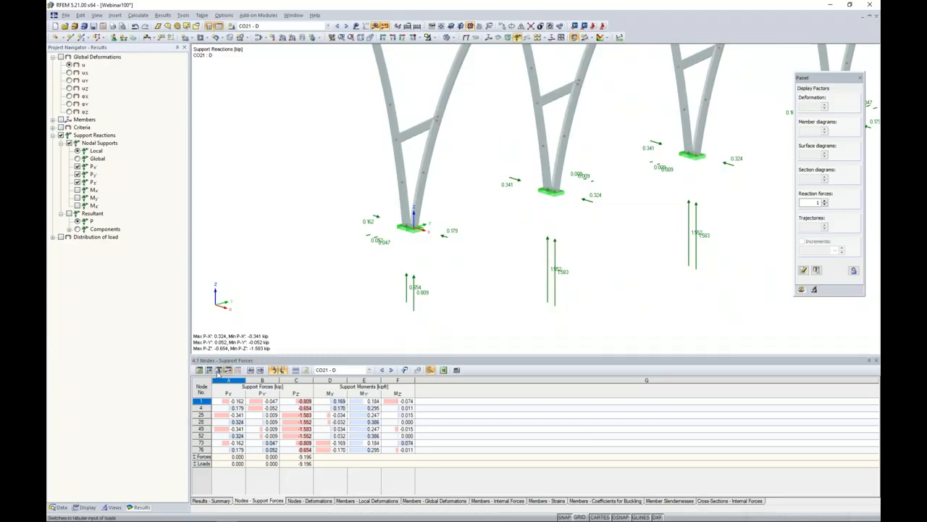
Check the tabulated support forces of nodes 1, 4, 25, 28, 49 and 52 against their locations in the model.
left_click(226, 401)
left_click(238, 408)
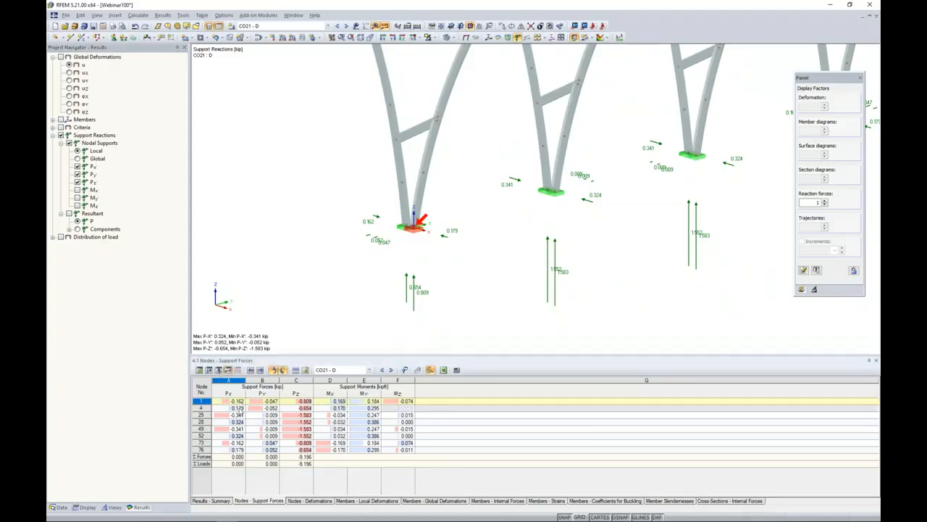
left_click(238, 415)
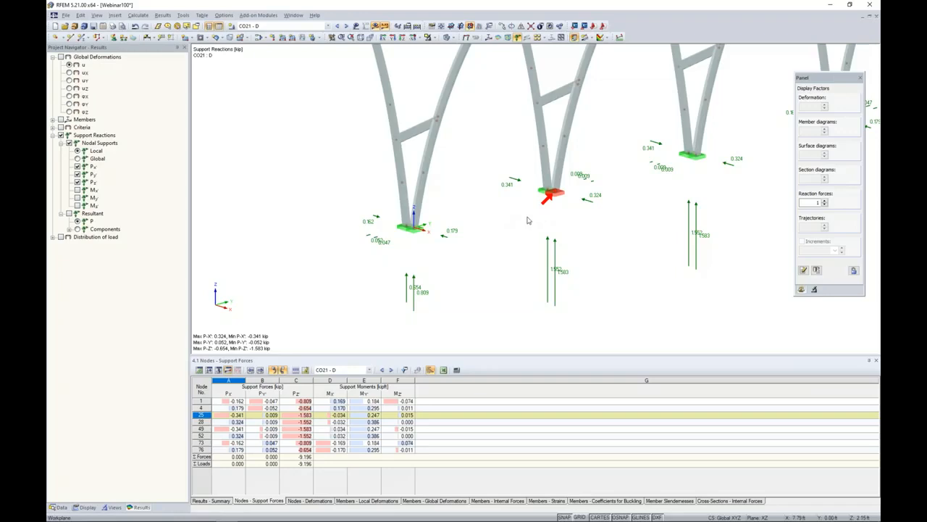
left_click(245, 422)
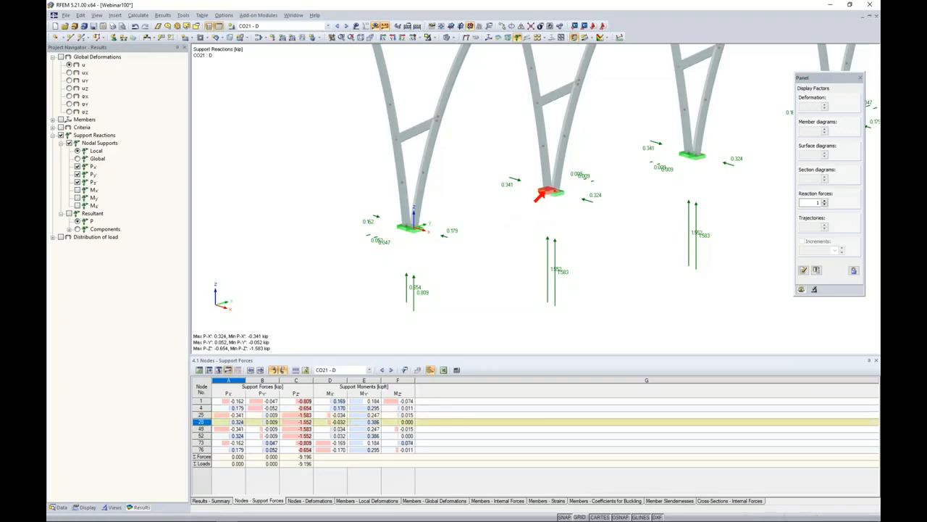
left_click(239, 429)
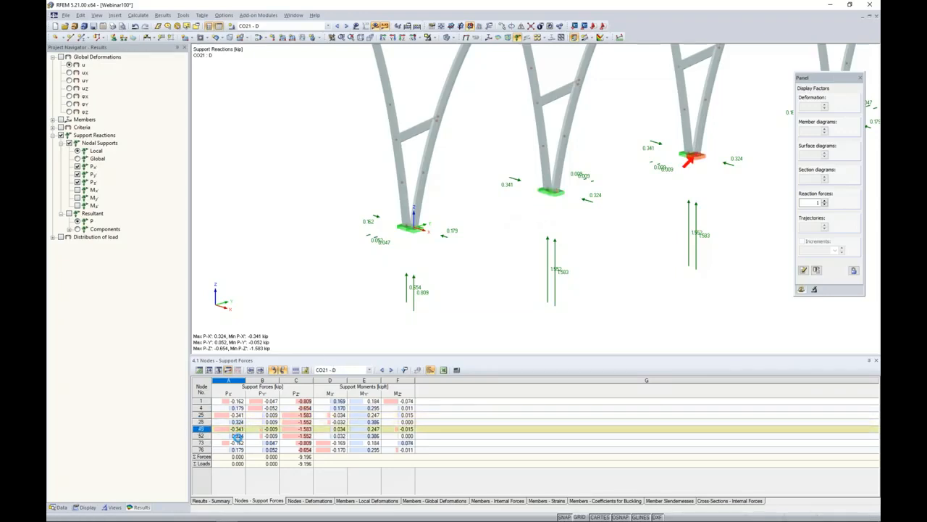
left_click(238, 435)
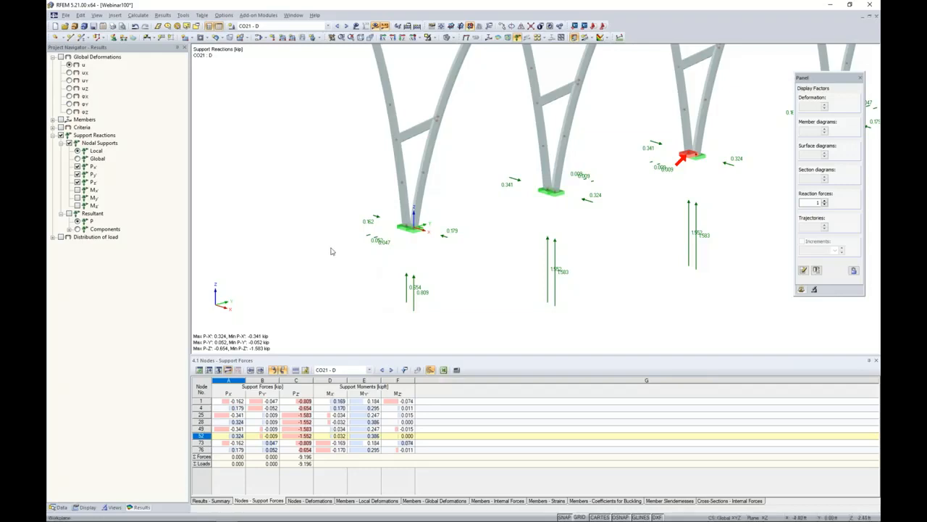
Hide the results and open the RF-ALUMINUM ADM add-on module for aluminum member design according to ADM.
scroll(332, 251, "down", 4)
middle_click_drag(335, 209, 336, 230)
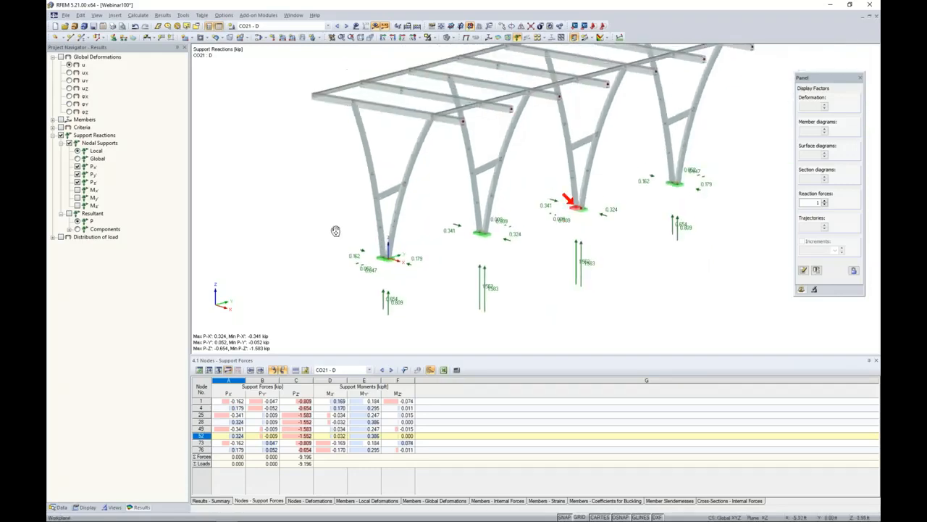
scroll(335, 229, "up", 1)
left_click(375, 25)
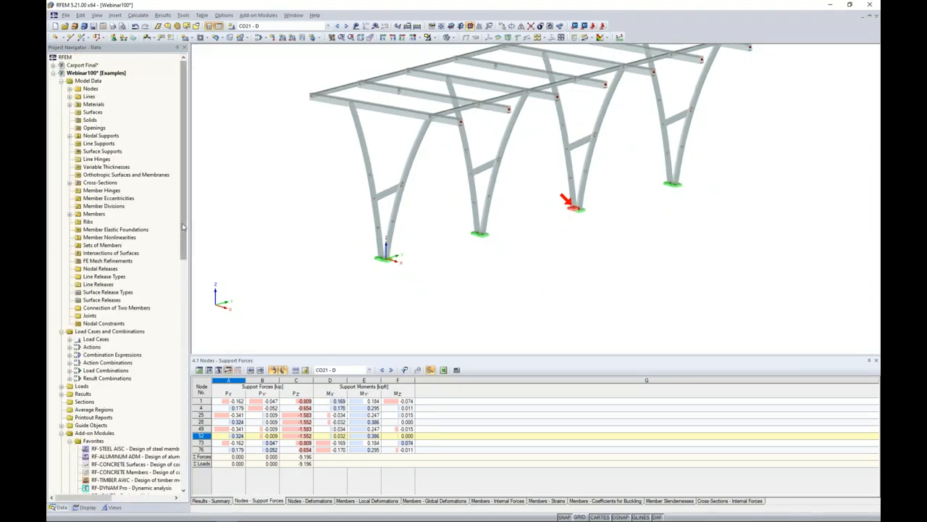
left_click_drag(186, 223, 189, 272)
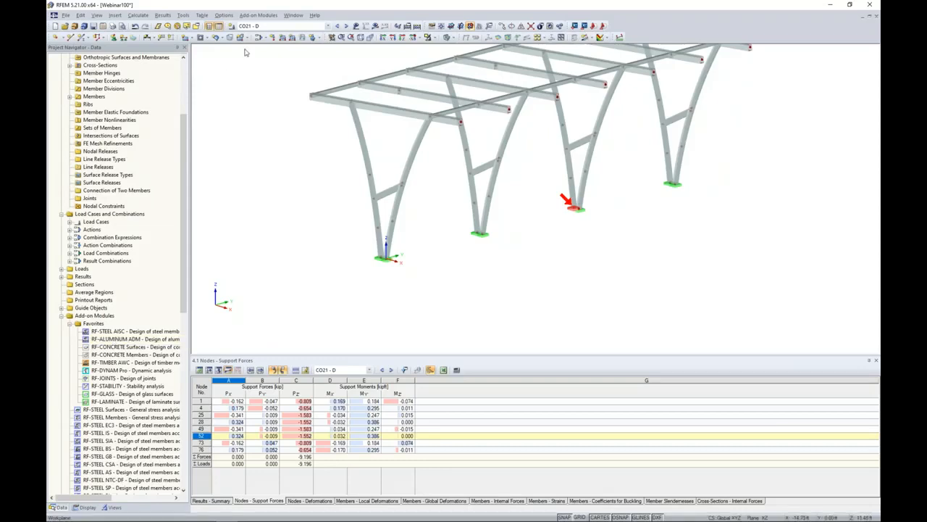
left_click(254, 16)
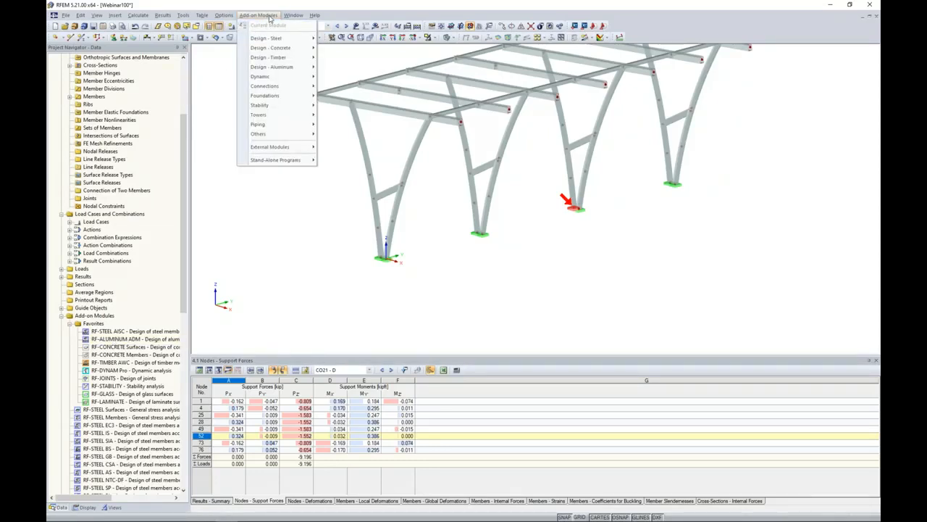
mouse_move(277, 68)
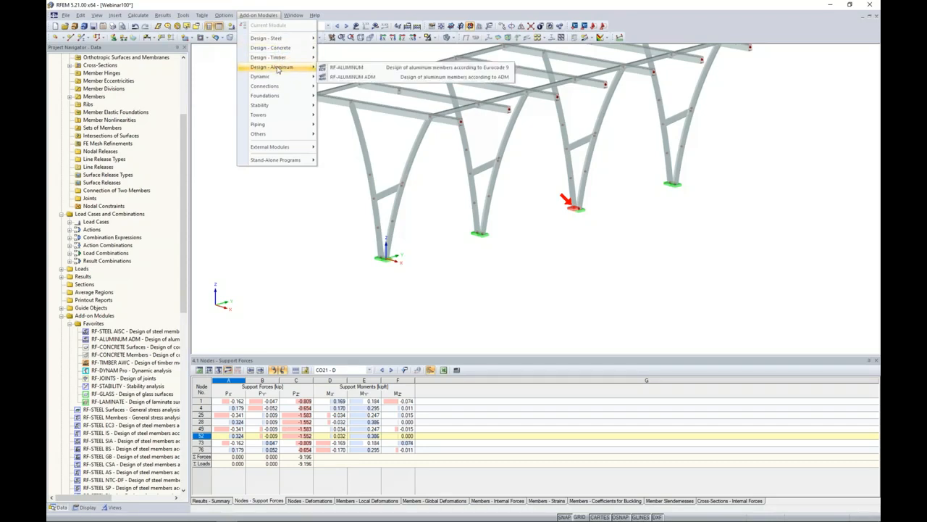
left_click(351, 77)
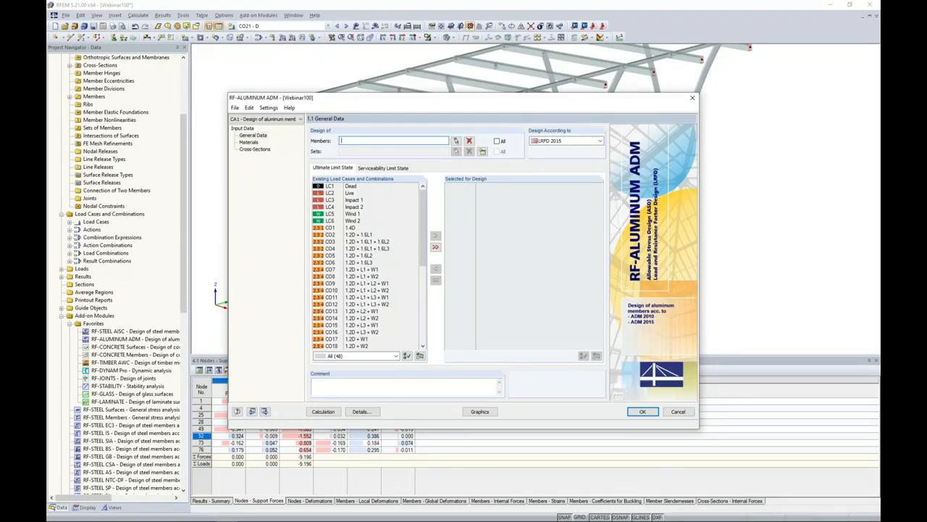
left_click_drag(371, 103, 272, 179)
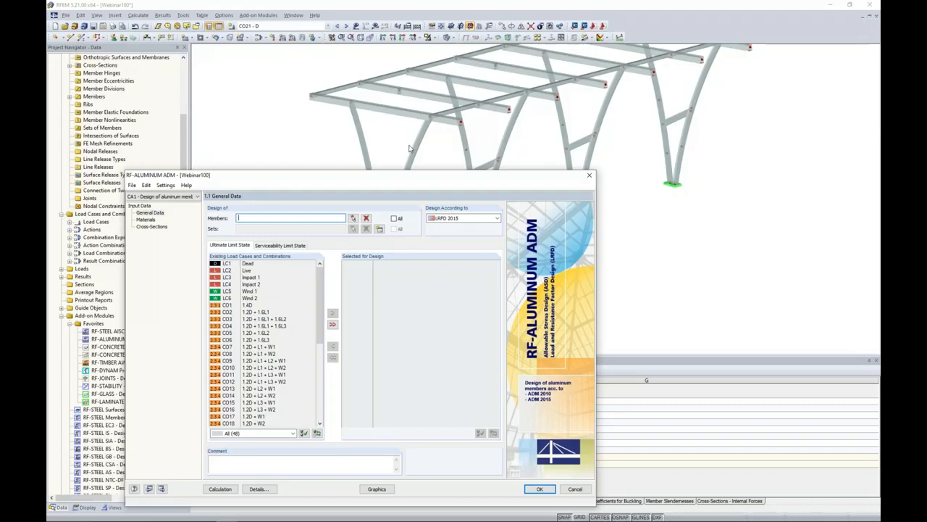
left_click_drag(388, 176, 445, 86)
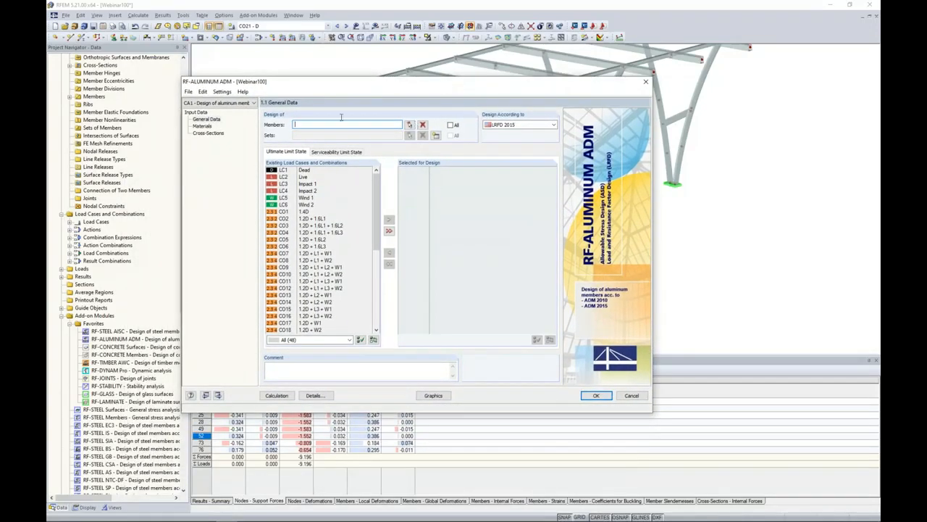
Rename design case 1 to "Secondary Beams".
left_click(188, 92)
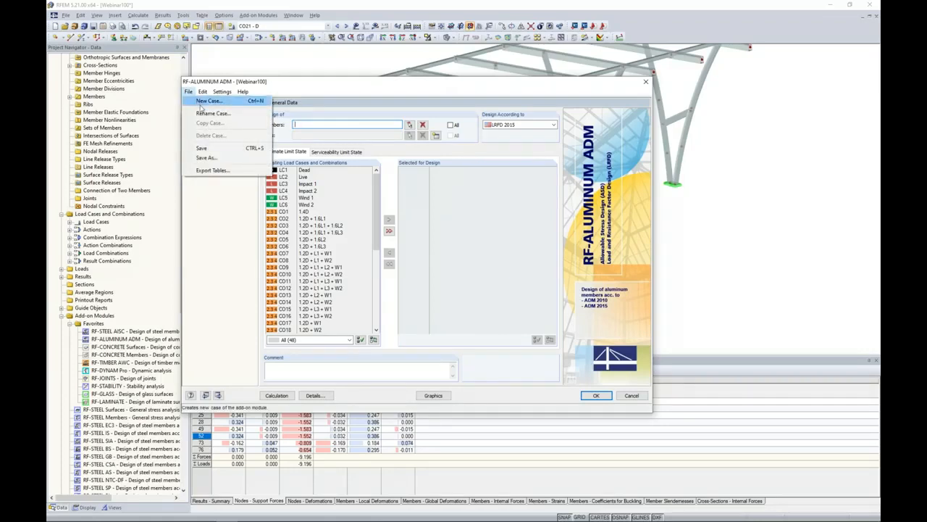
left_click(206, 113)
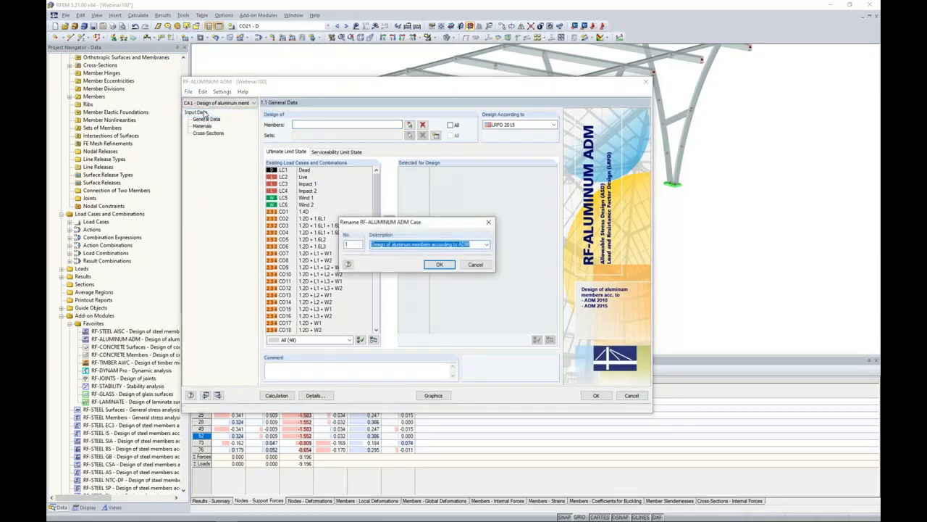
type("Secondary Beams")
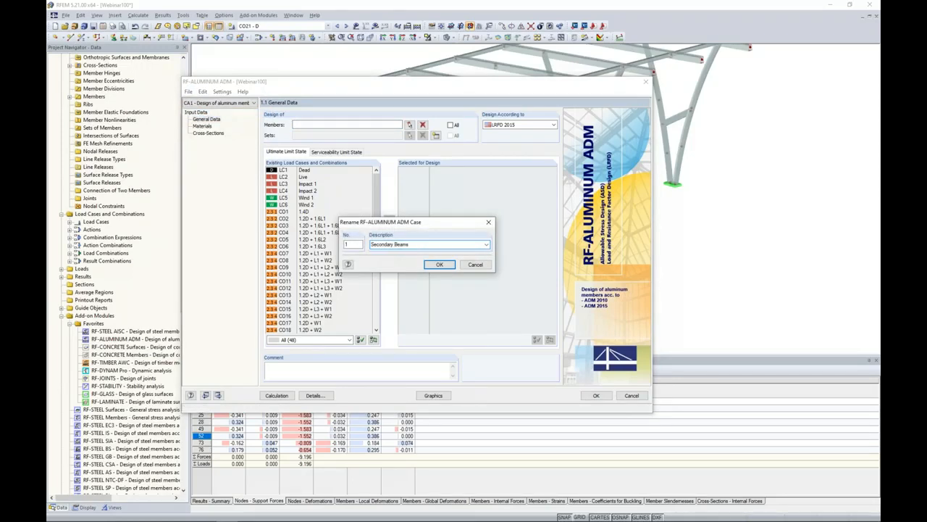
left_click(440, 264)
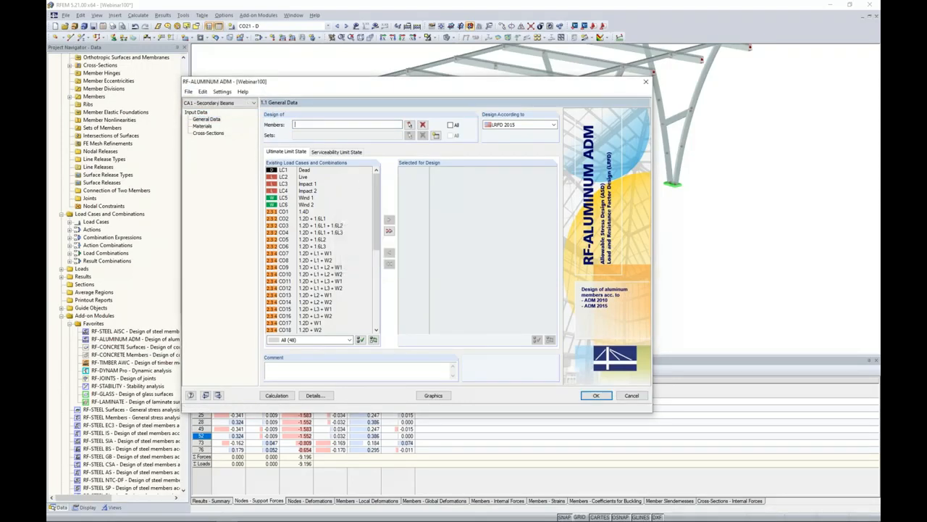
Isolate the members with cross-section RT 3 x 3 x 0.125 in the model and select them all for the design.
left_click(409, 128)
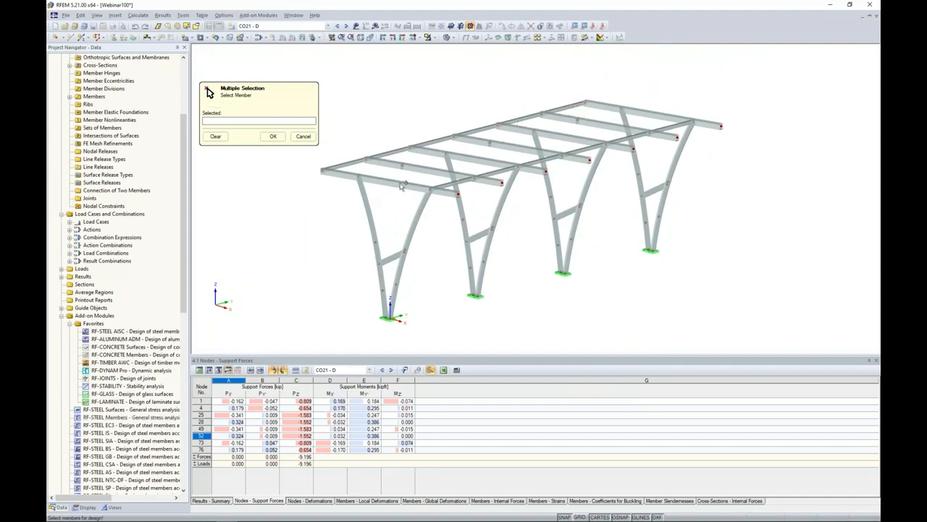
left_click(113, 508)
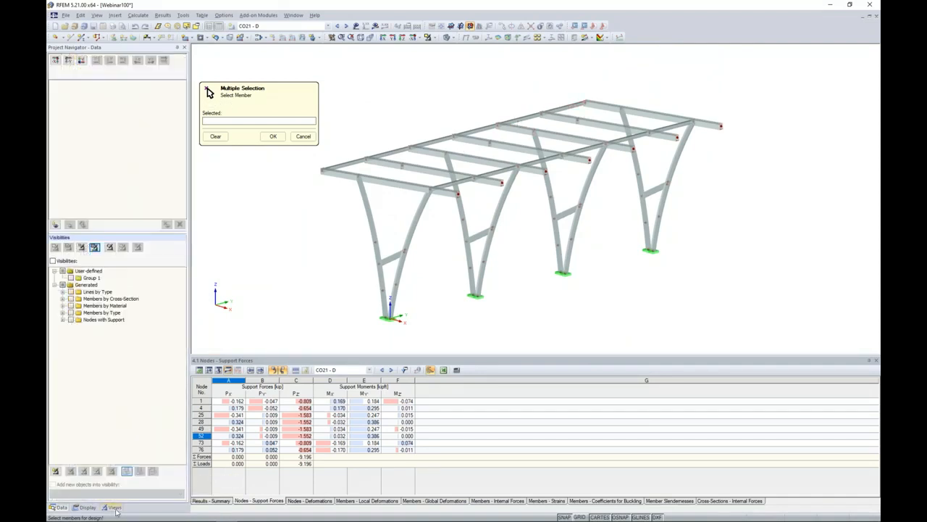
left_click(63, 299)
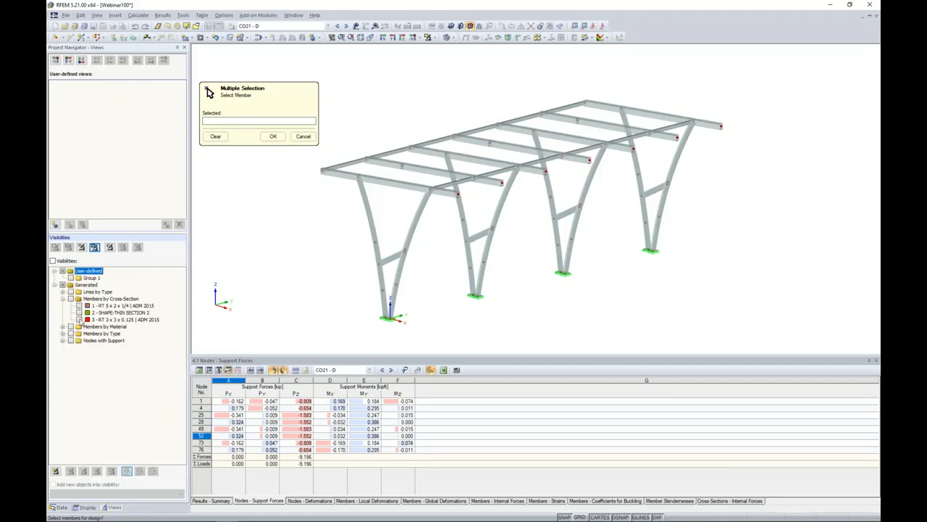
left_click(79, 319)
middle_click_drag(405, 265, 435, 260)
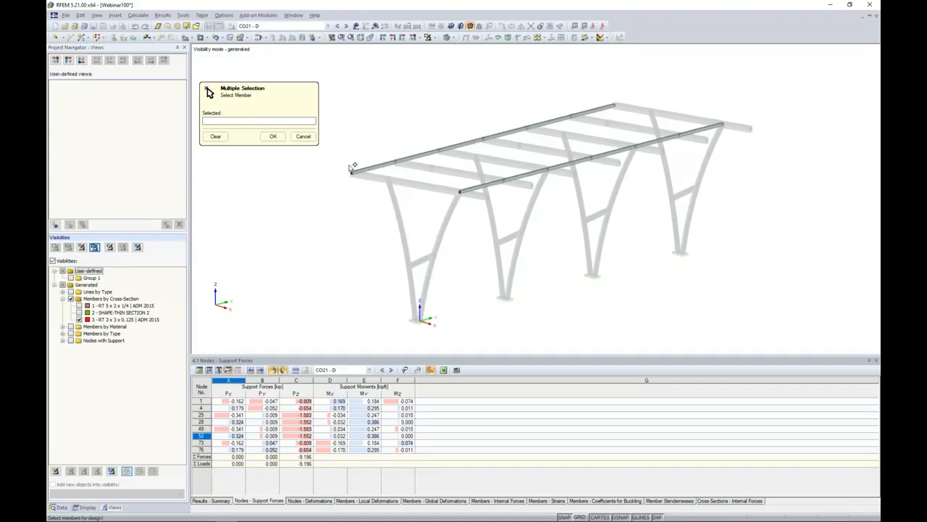
left_click_drag(784, 244, 336, 70)
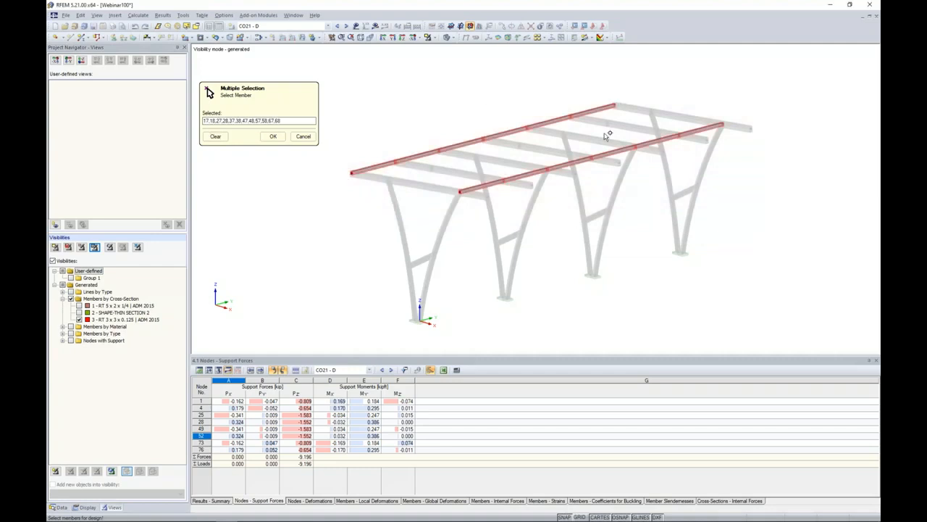
left_click(273, 136)
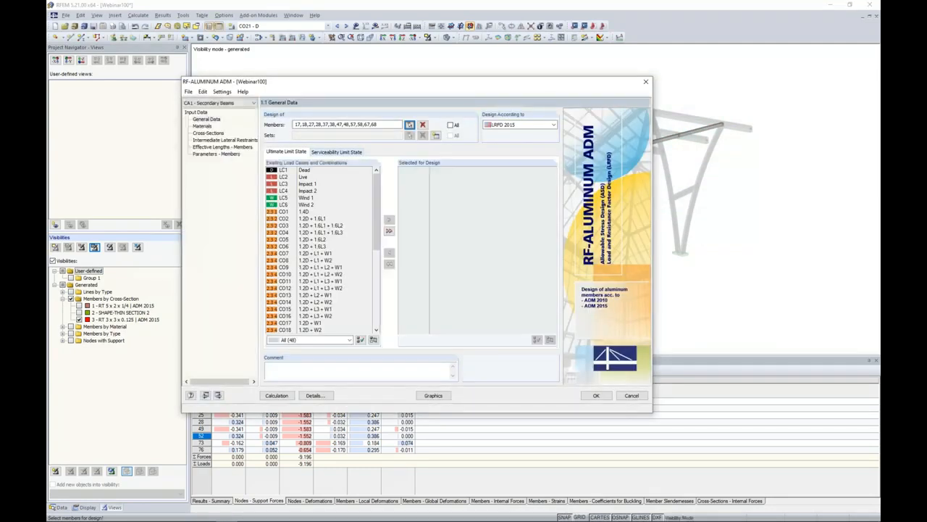
Keep LRFD 2015 as the design method and assign load combinations CO1 to CO20 to the ultimate limit state design.
left_click(537, 126)
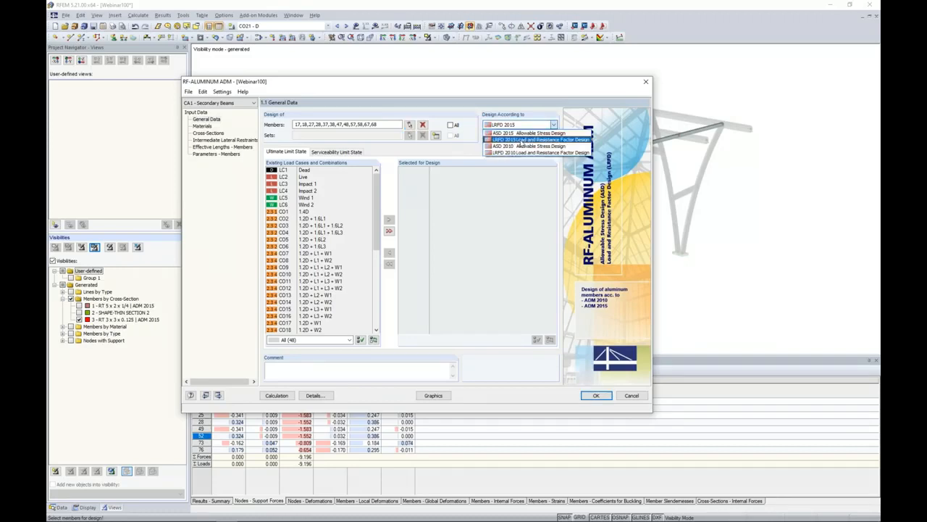
left_click(458, 227)
scroll(327, 247, "down", 3)
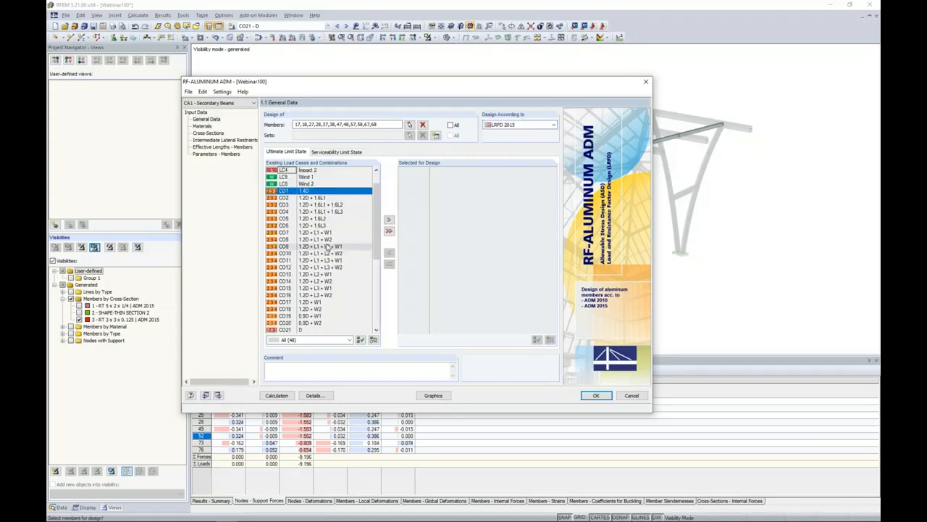
left_click(323, 281, "shift")
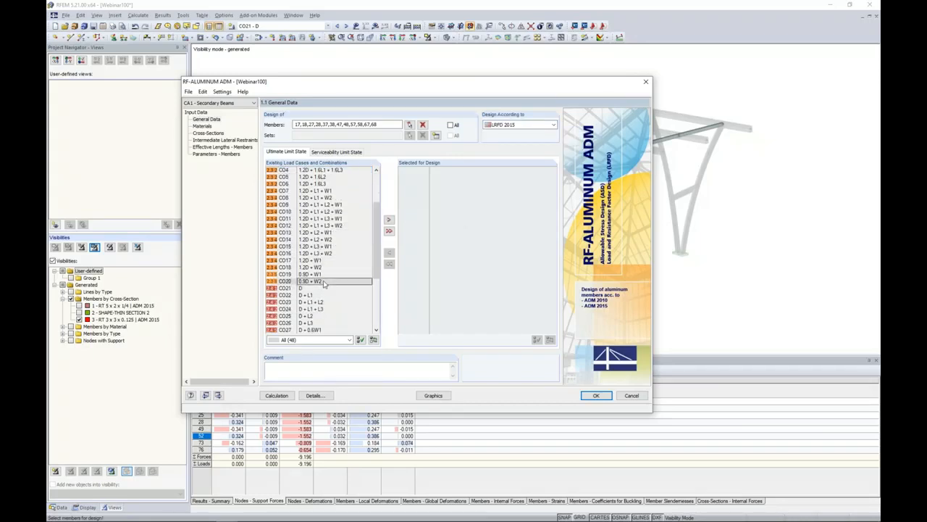
left_click(388, 219)
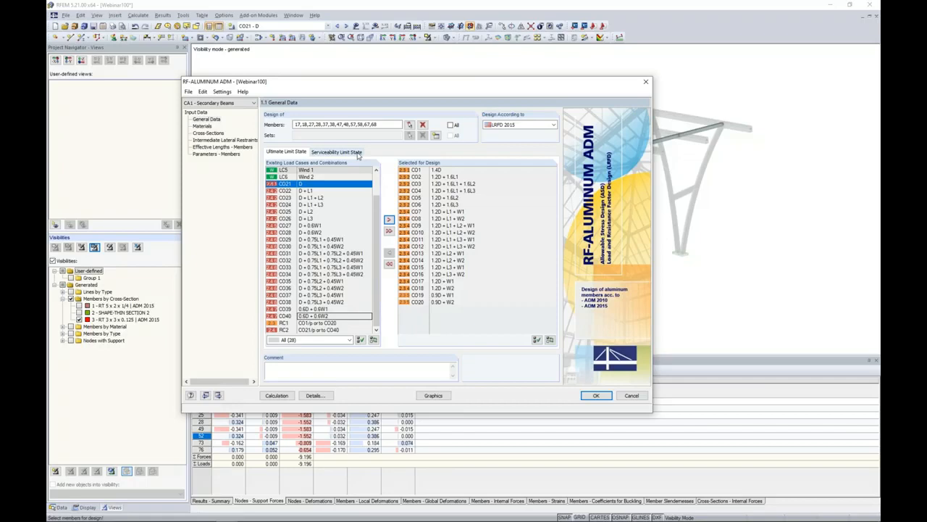
Assign load combinations CO21 to CO40 to the serviceability limit state design.
left_click(355, 153)
scroll(315, 311, "down", 6)
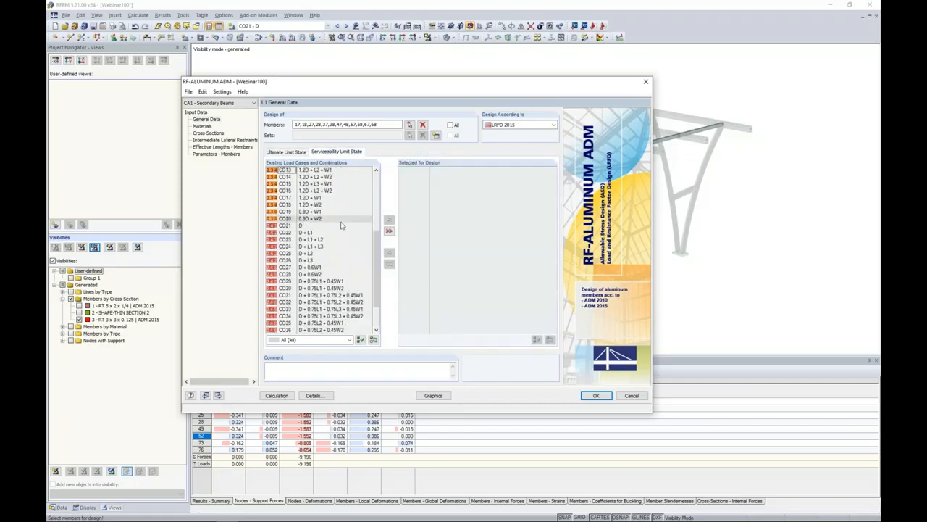
left_click(300, 227)
scroll(300, 226, "down", 2)
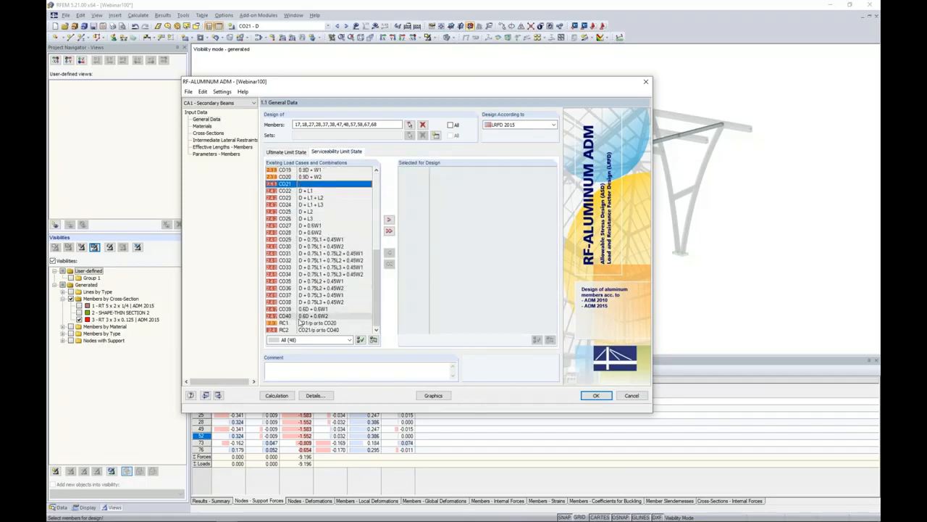
left_click(300, 316, "shift")
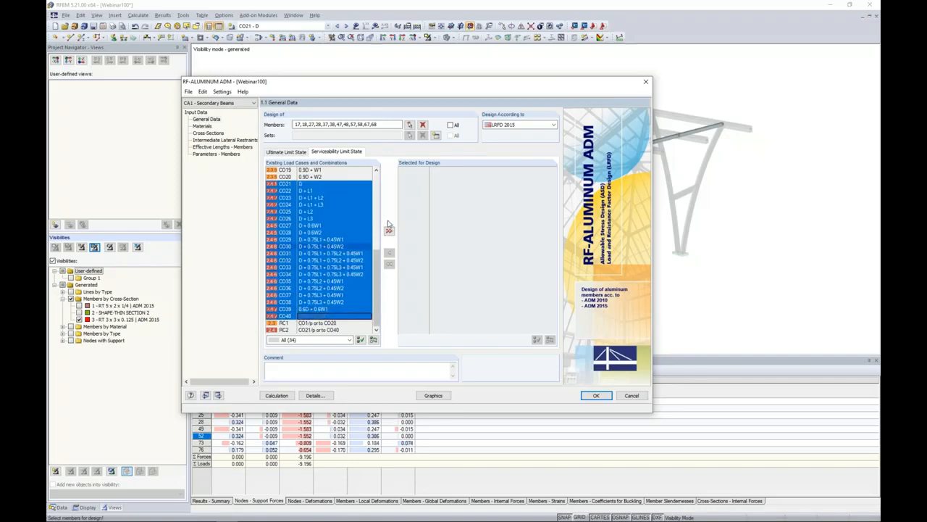
left_click(389, 219)
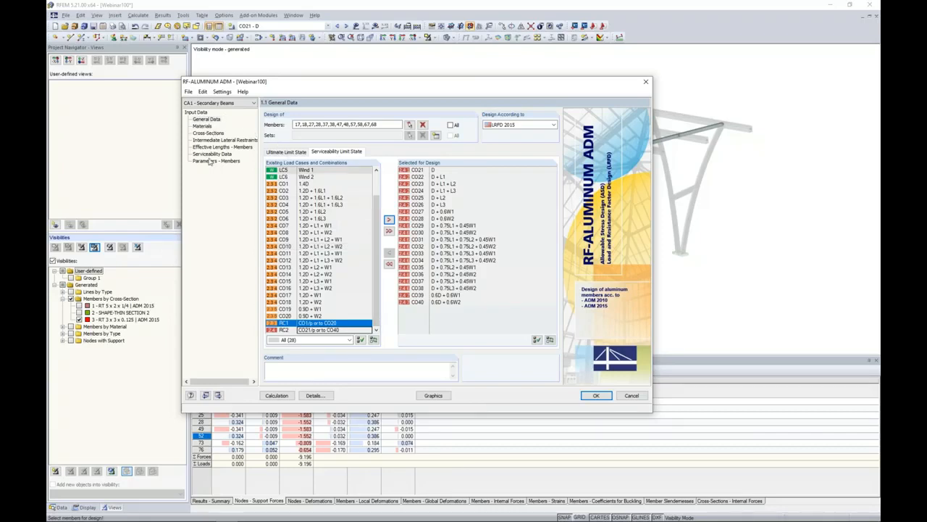
Review the properties of the Aluminum 6061-T6 material and the RT 3 x 3 x 0.125 cross-section used by the secondary beams.
left_click(202, 126)
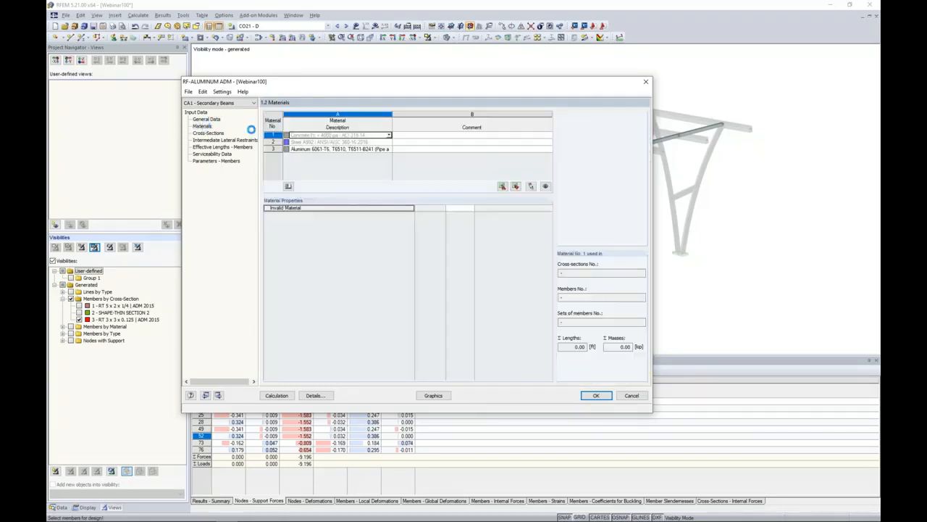
left_click(308, 148)
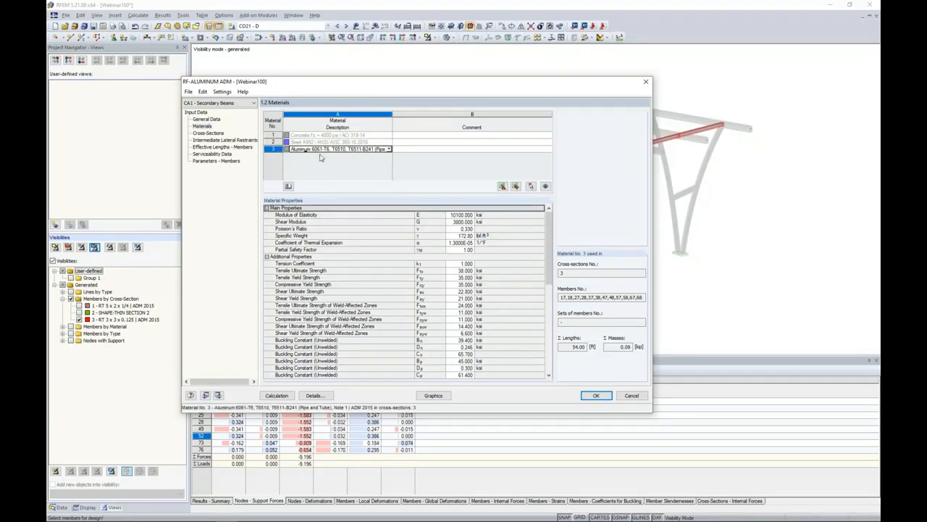
left_click(208, 133)
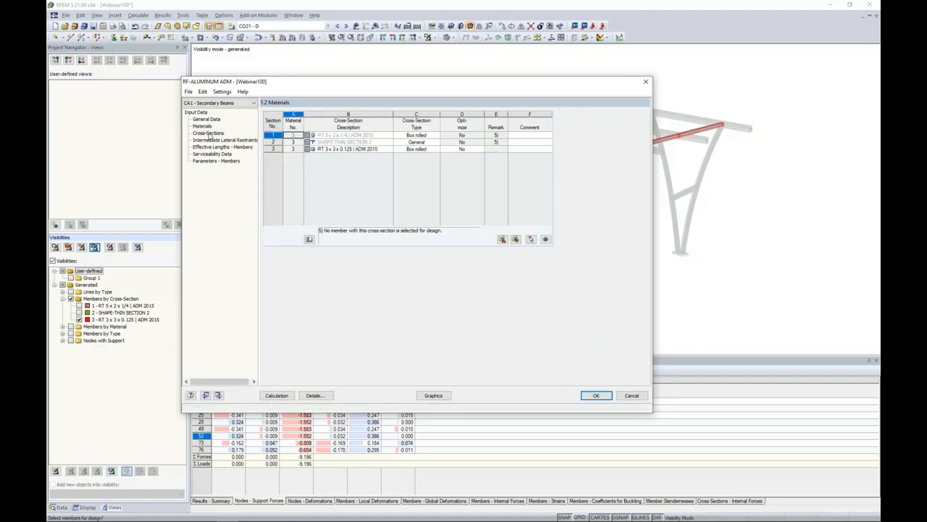
left_click(334, 149)
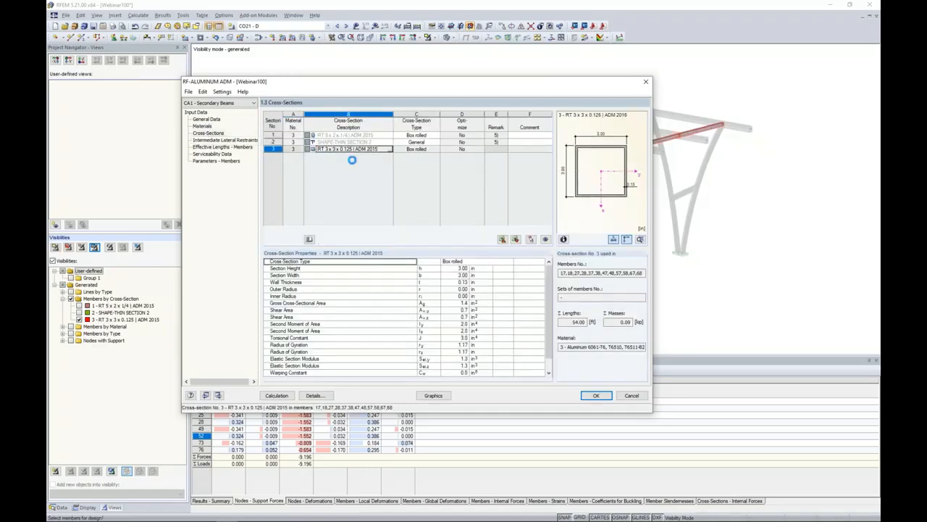
scroll(544, 292, "down", 1)
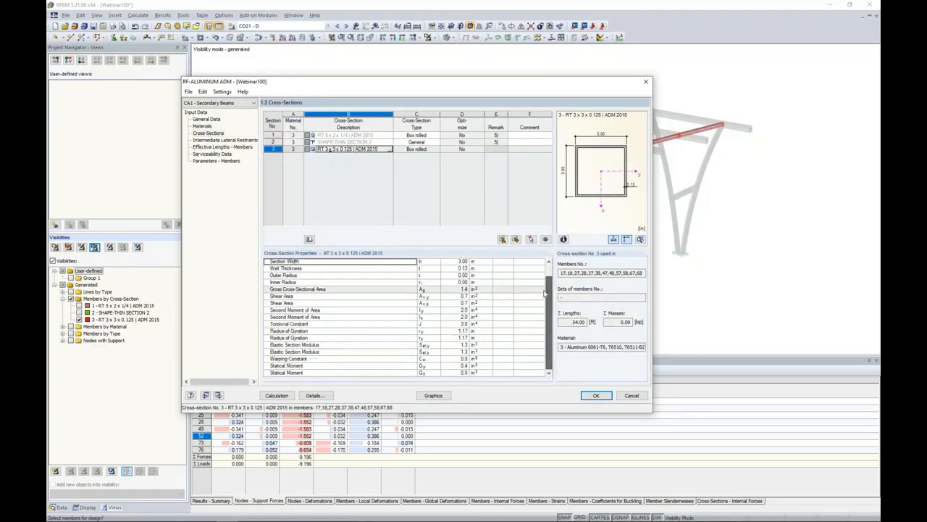
Review the intermediate lateral restraint settings of the secondary beams against the member positions in the model.
left_click(231, 139)
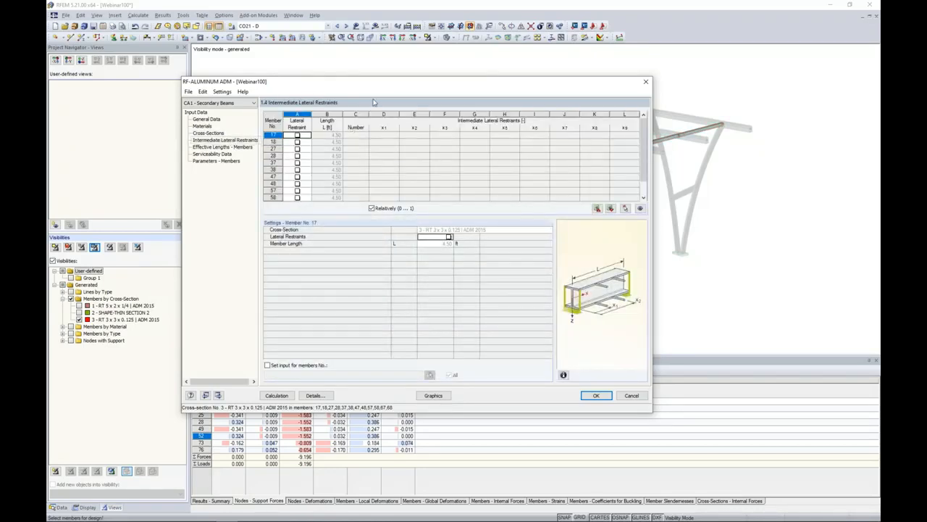
left_click_drag(377, 86, 393, 200)
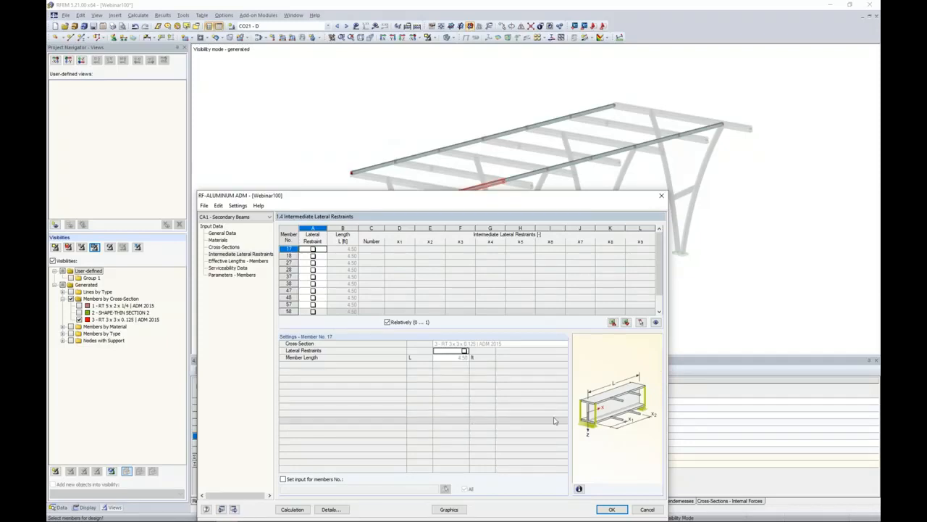
left_click_drag(320, 190, 335, 91)
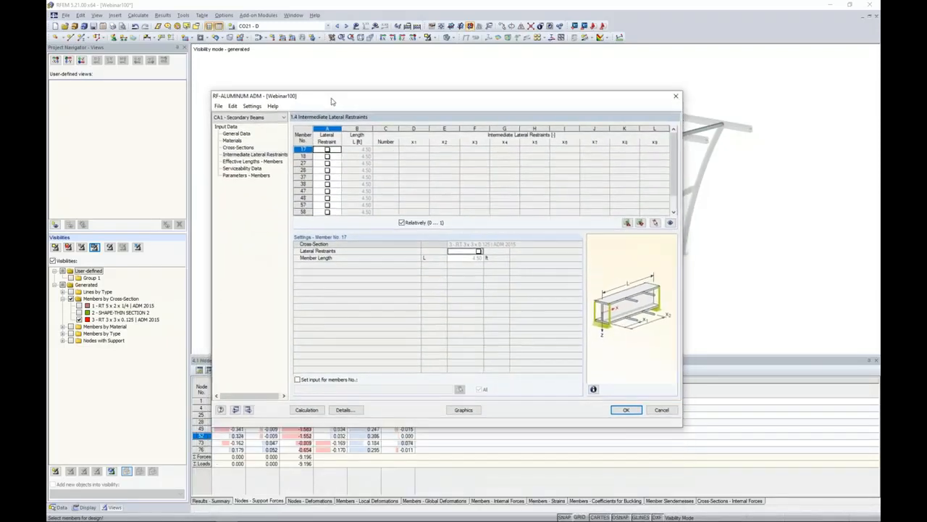
Review the effective lengths of the secondary beams and the options for member 17's lateral-torsional buckling moment, leaving it on Eigenvalue.
left_click(255, 161)
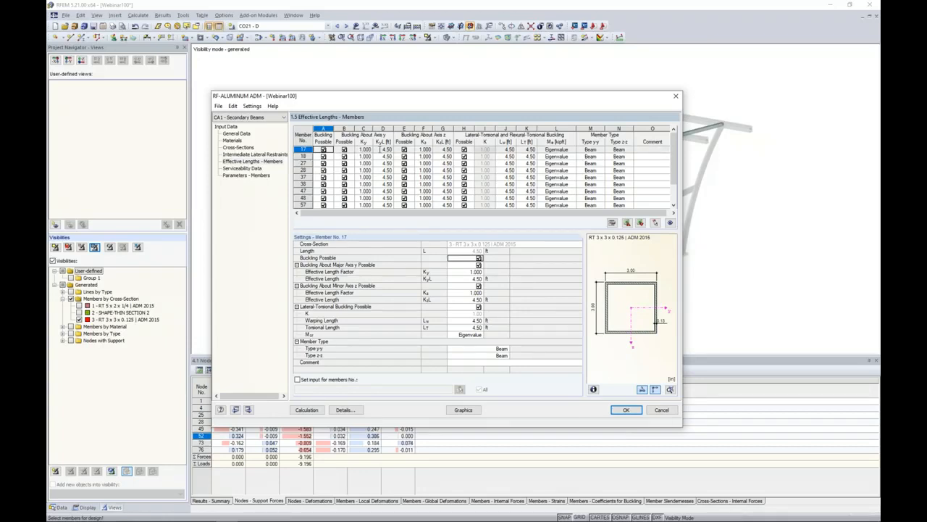
left_click_drag(406, 101, 412, 232)
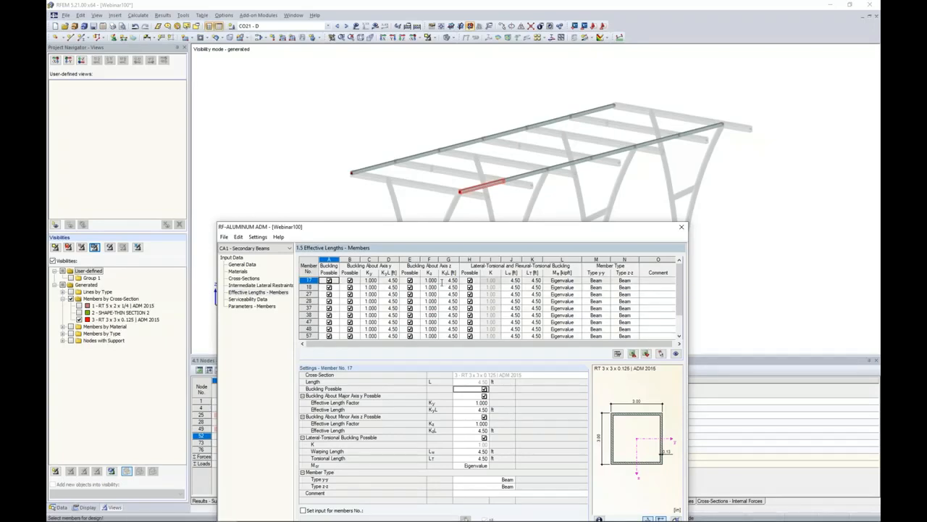
left_click_drag(471, 233, 485, 121)
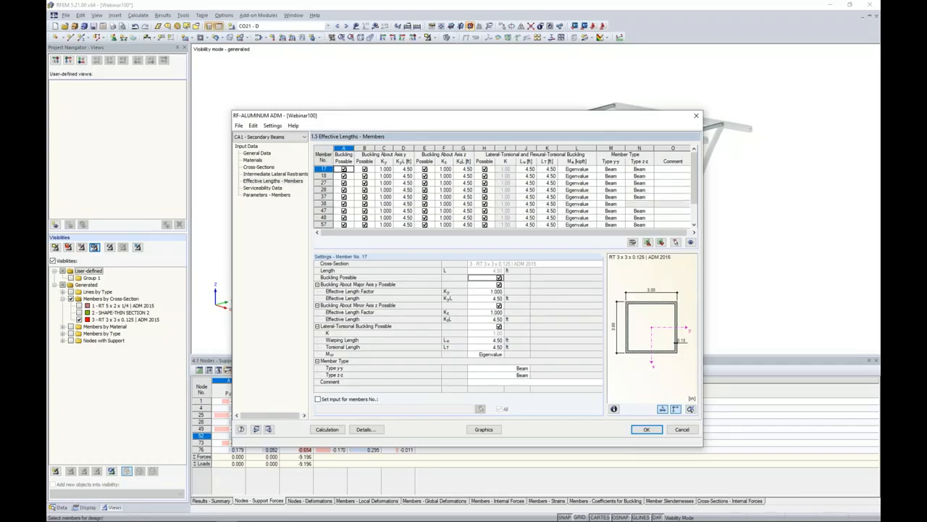
left_click(579, 169)
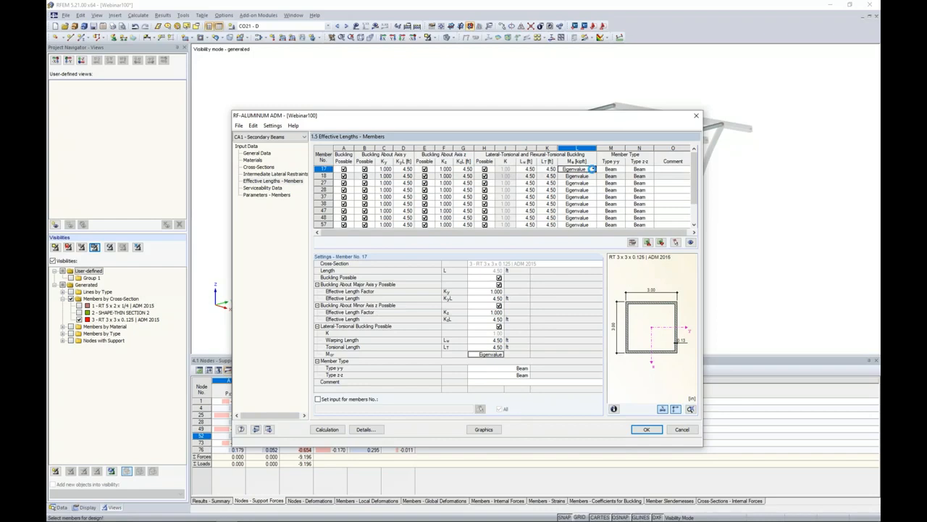
left_click(592, 169)
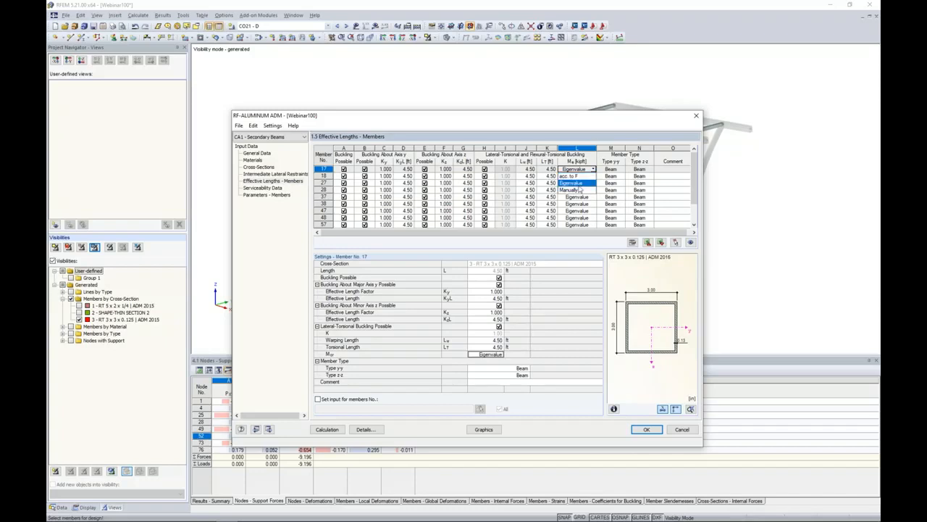
left_click(599, 124)
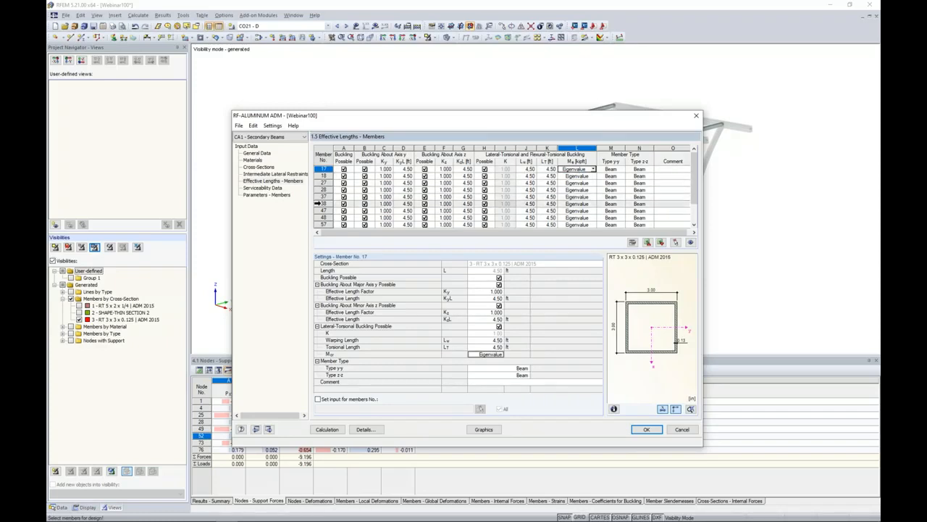
Add all the secondary beams, members 17 to 68, to the serviceability data with Member as the reference.
left_click(262, 188)
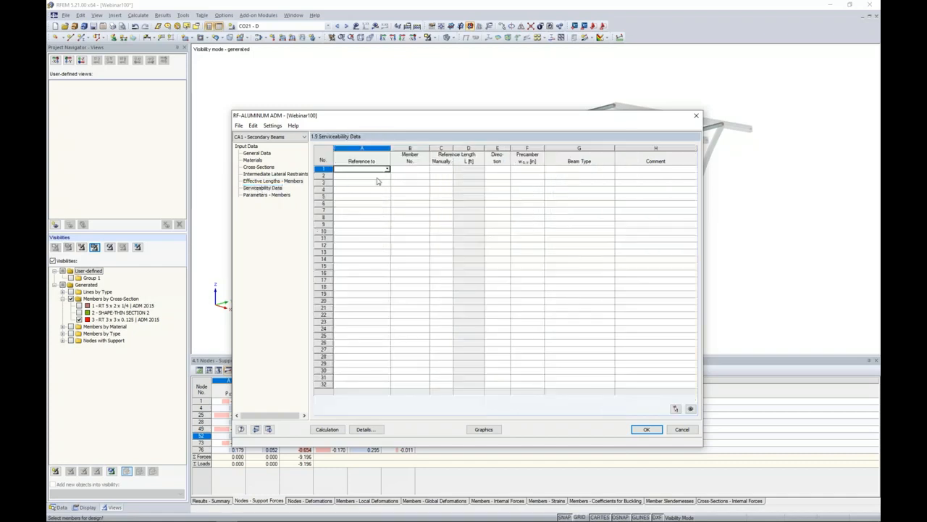
left_click(387, 169)
left_click(357, 175)
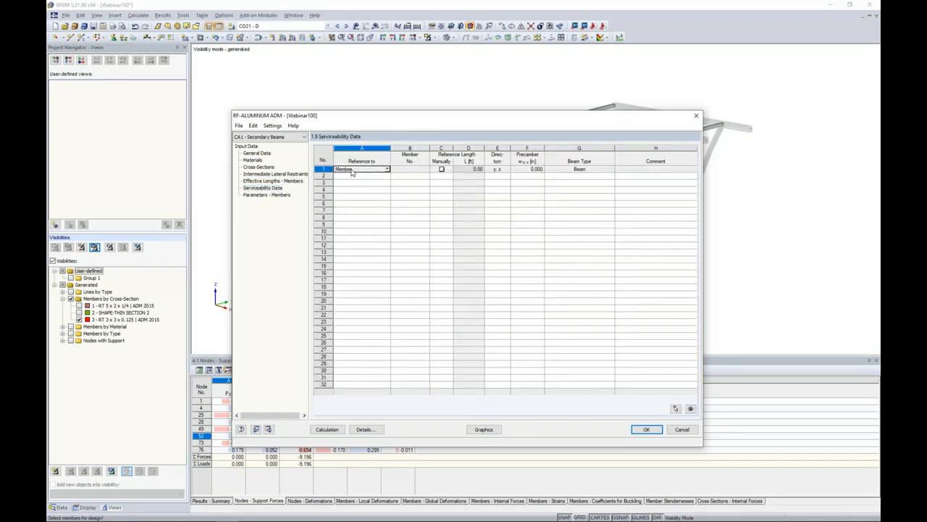
left_click(409, 169)
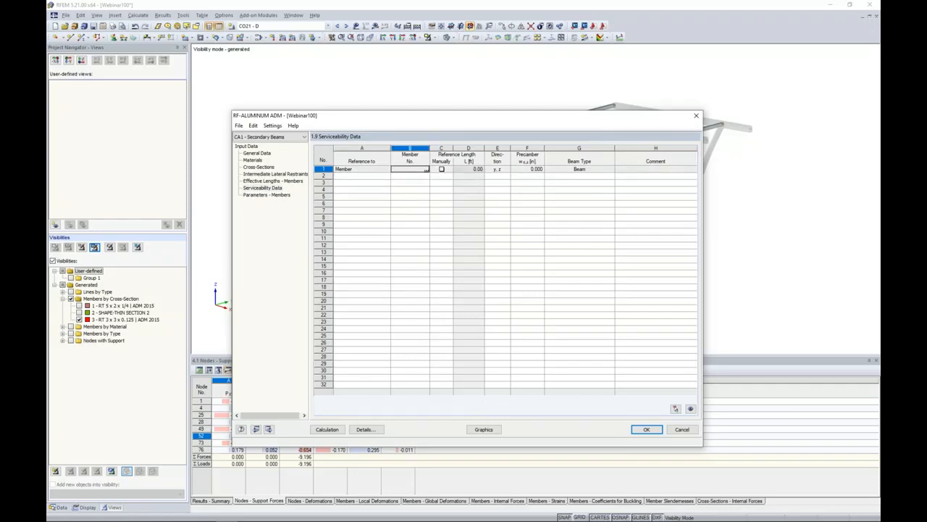
left_click(427, 169)
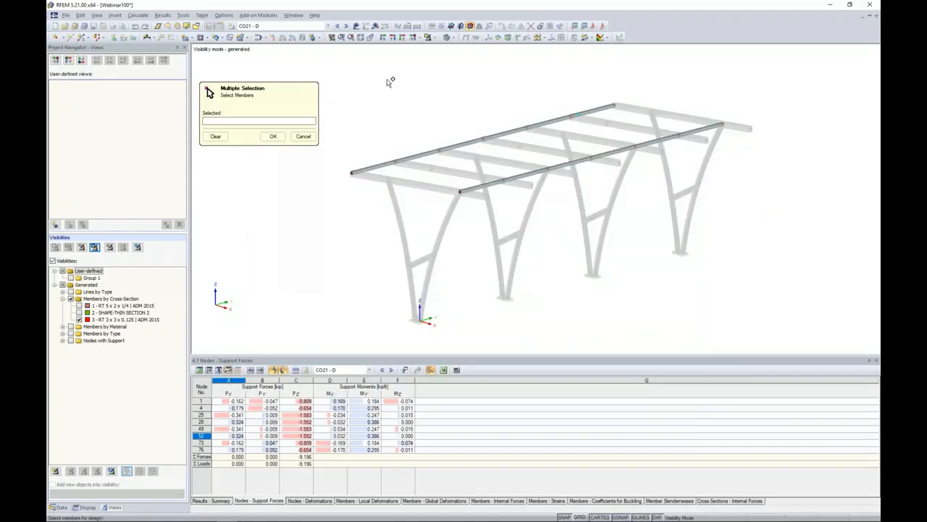
key("ctrl+a")
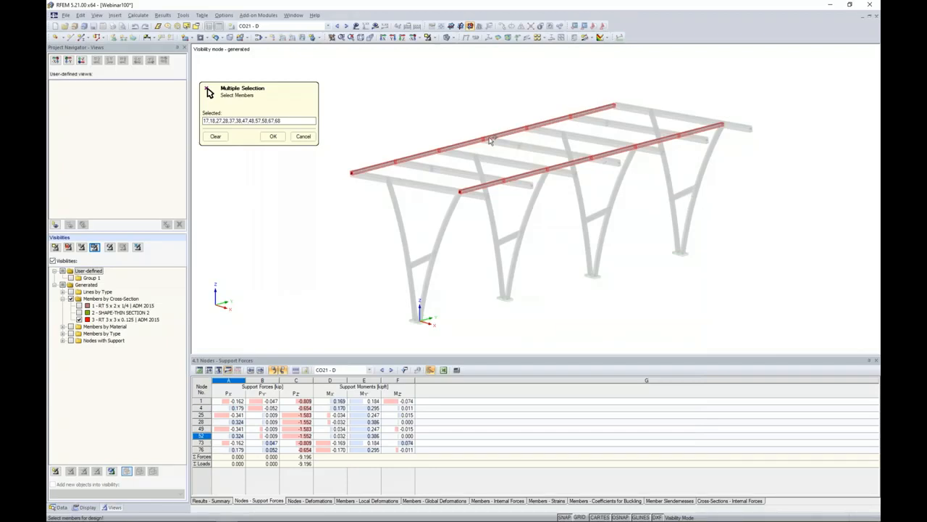
left_click(273, 136)
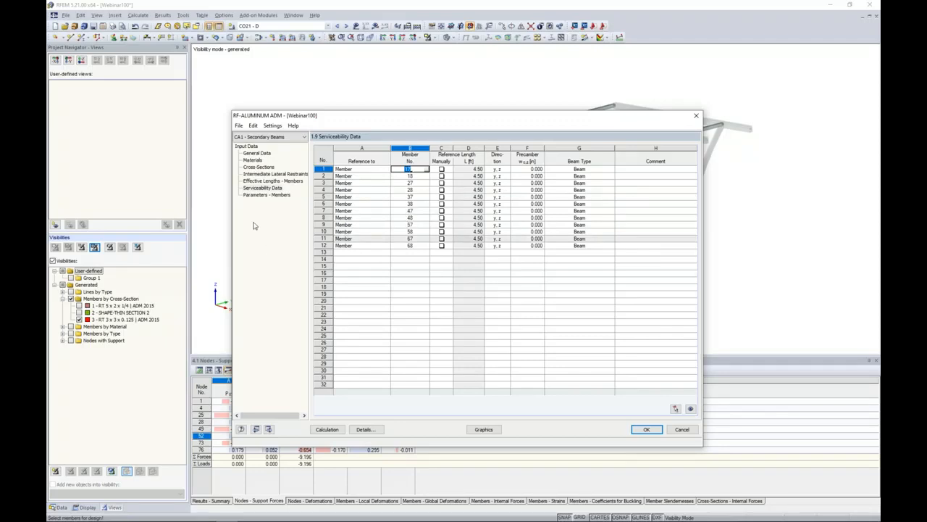
Review the cross-sectional area settings for tension design of member 17, leaving the option switched off.
left_click(266, 195)
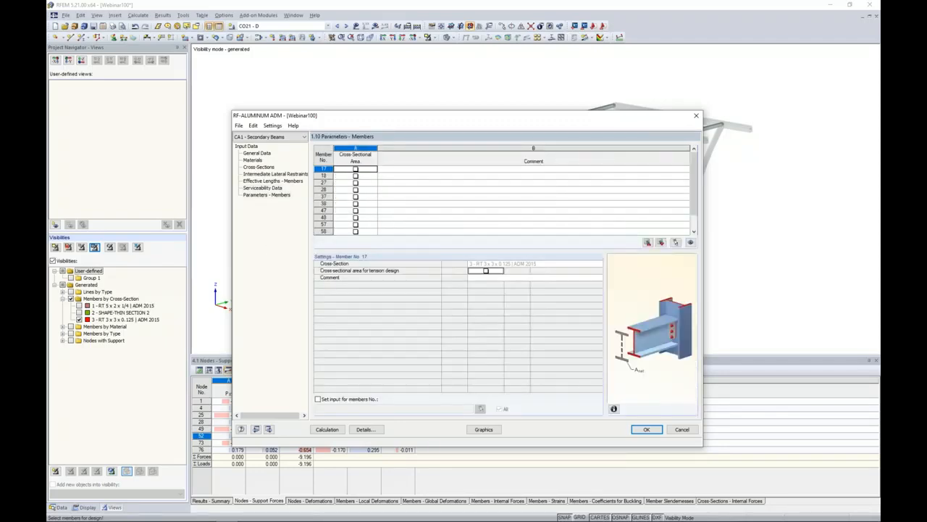
left_click(355, 169)
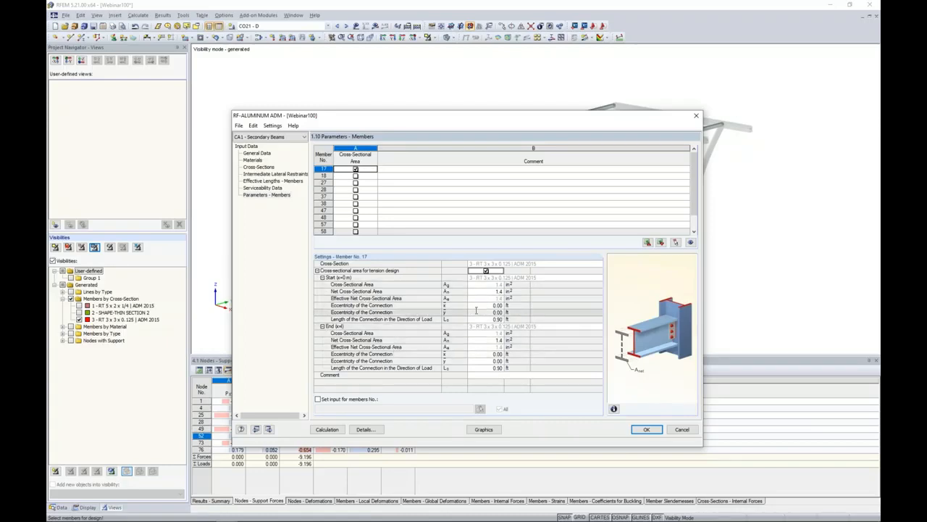
left_click(355, 168)
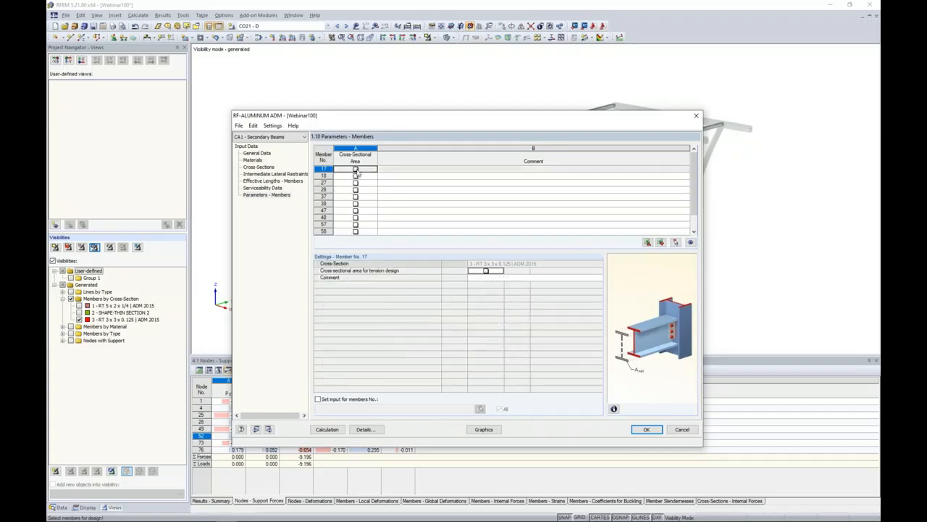
Review the LRFD 2015 design details for the ultimate limit state and the serviceability deflection limits.
left_click(364, 429)
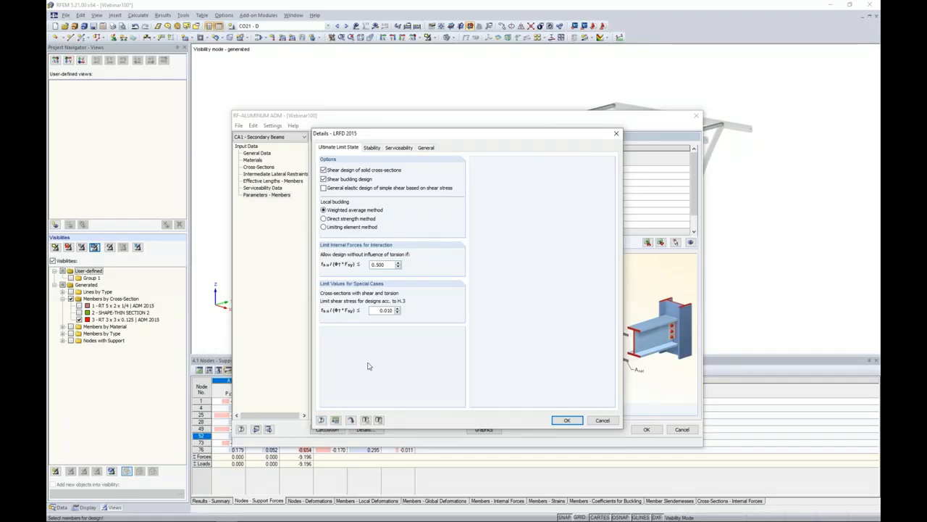
left_click(399, 149)
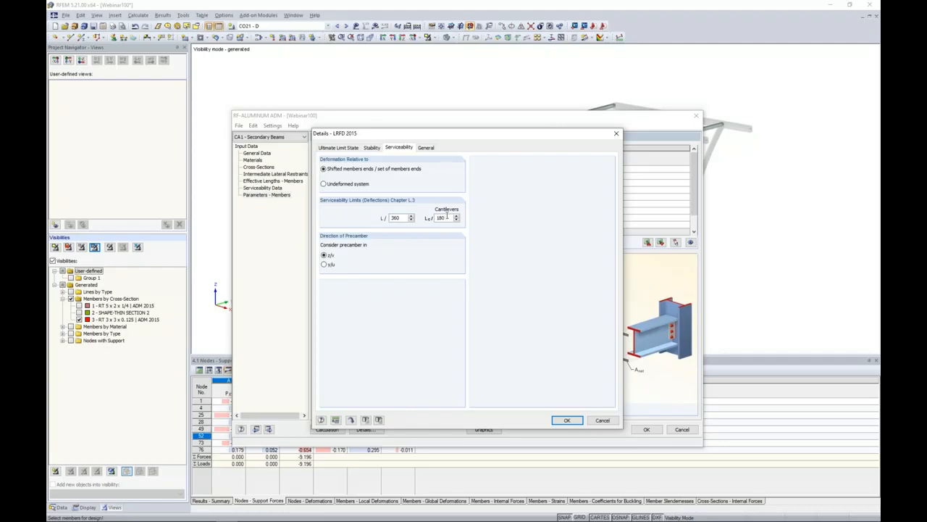
left_click(566, 421)
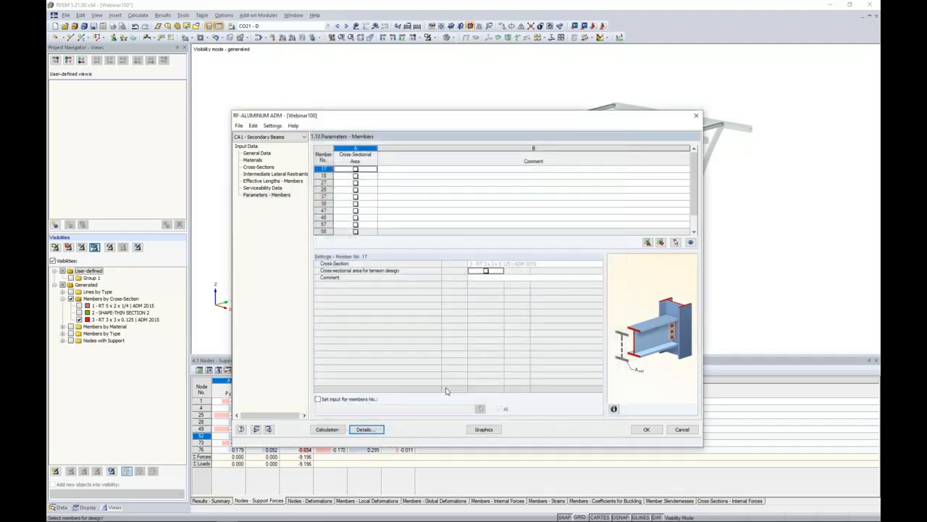
Run the aluminum design calculation for the secondary beams and reposition the results window over the model.
left_click(327, 429)
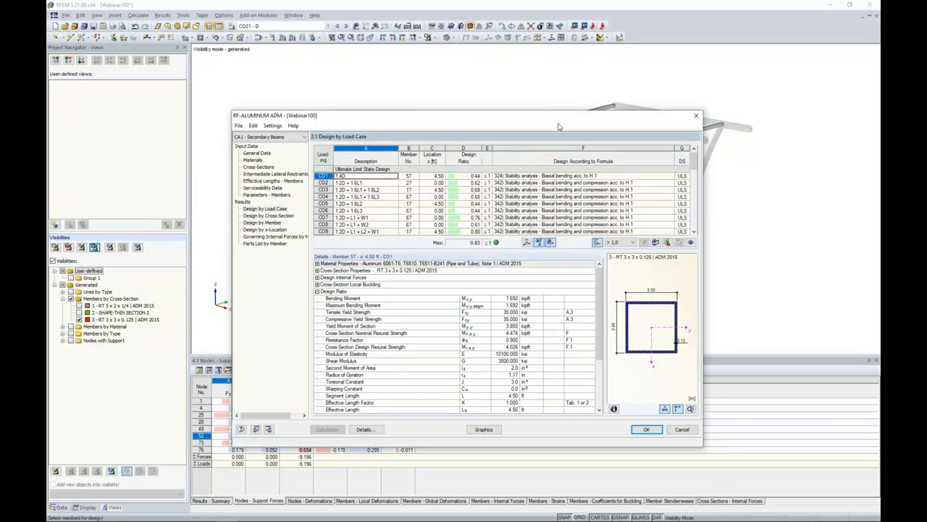
left_click_drag(557, 127, 460, 132)
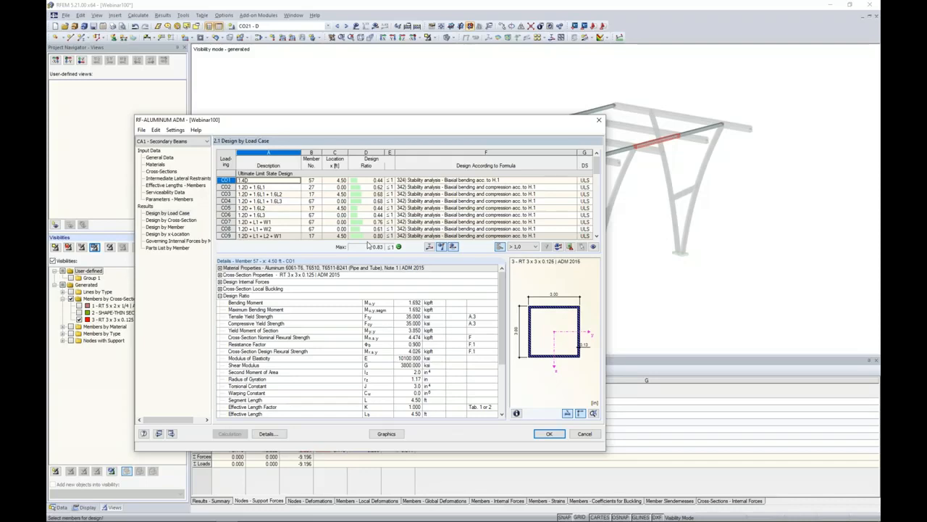
left_click_drag(395, 124, 446, 90)
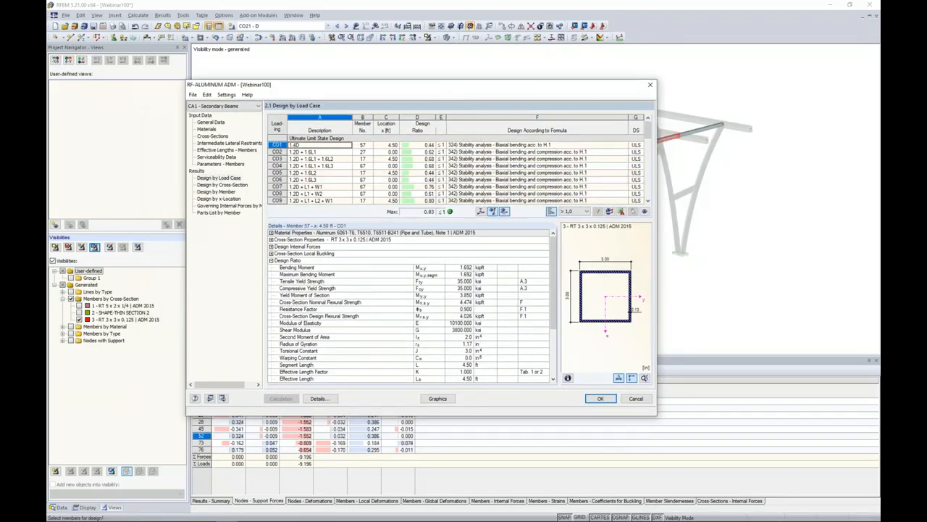
Examine the design checks listed by member for member 17 alongside the highlighted locations in the model.
left_click(217, 191)
left_click_drag(413, 84, 416, 222)
left_click(424, 295)
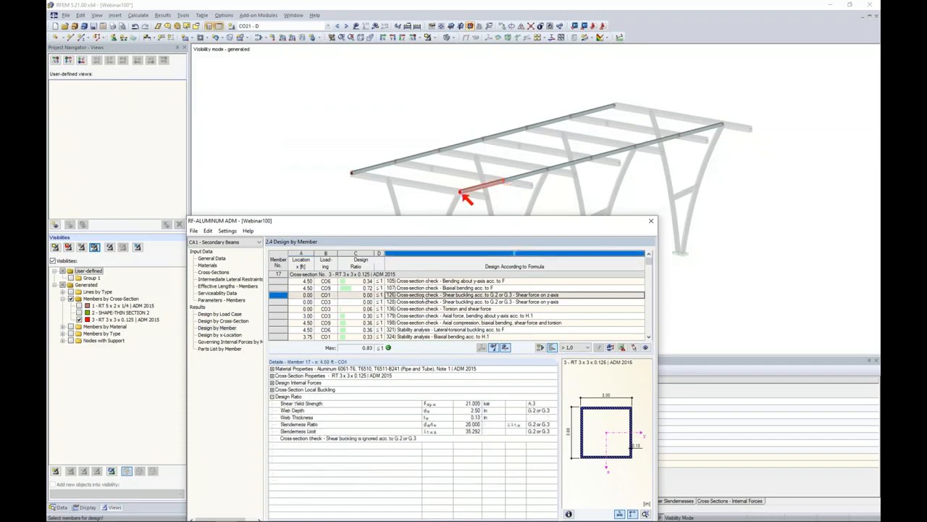
scroll(425, 297, "down", 2)
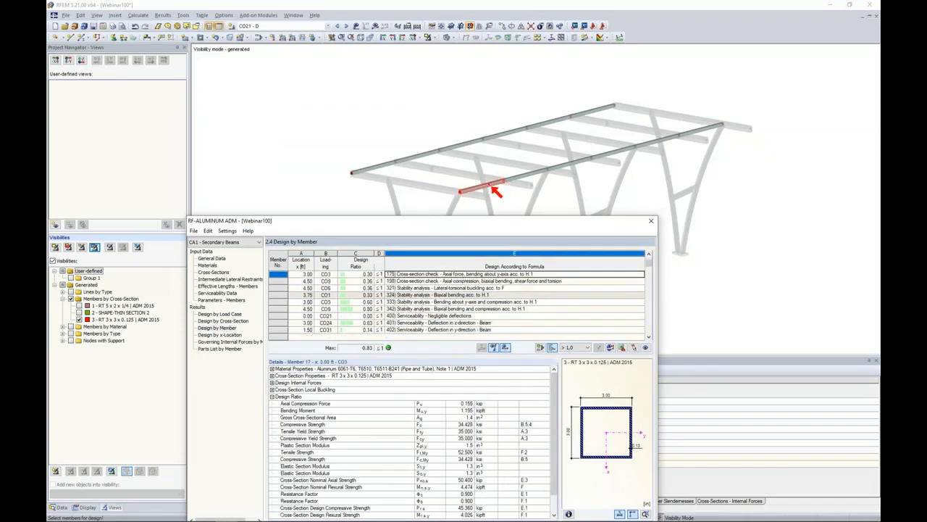
scroll(425, 298, "up", 2)
left_click(423, 301)
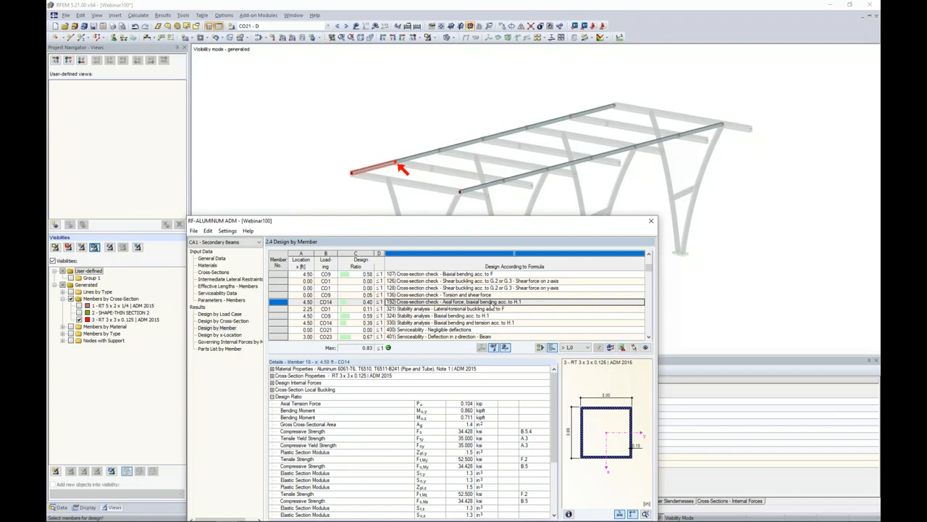
Examine member 18's bending, shear buckling and lateral-torsional buckling check details with their ADM references.
left_click_drag(479, 224, 512, 133)
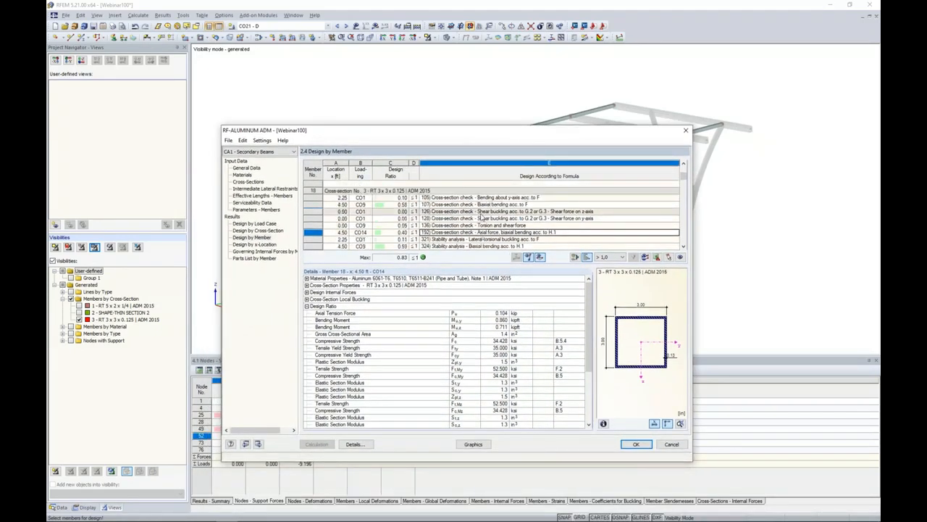
left_click(476, 198)
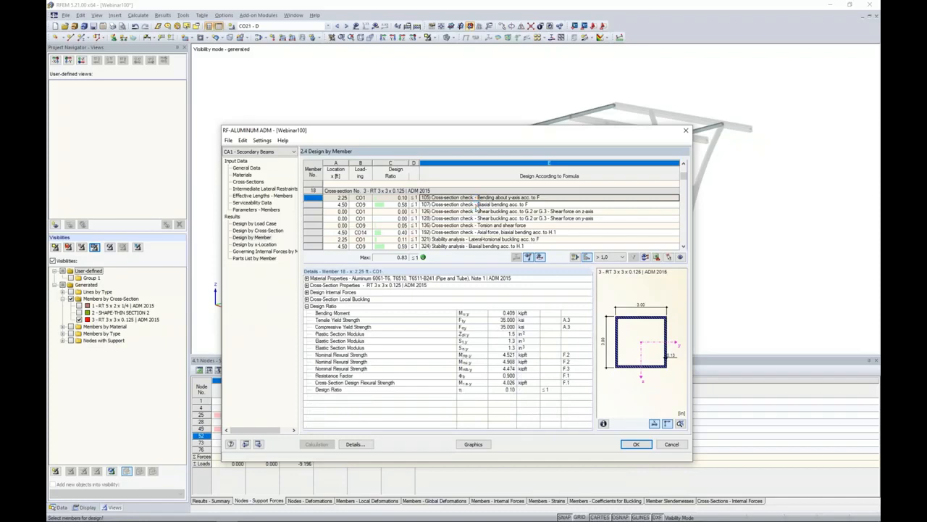
left_click(472, 211)
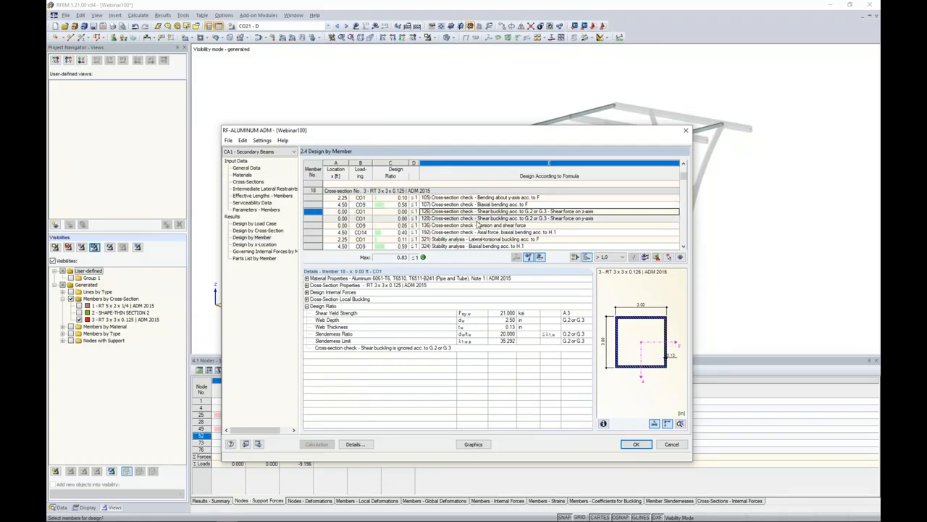
left_click(471, 240)
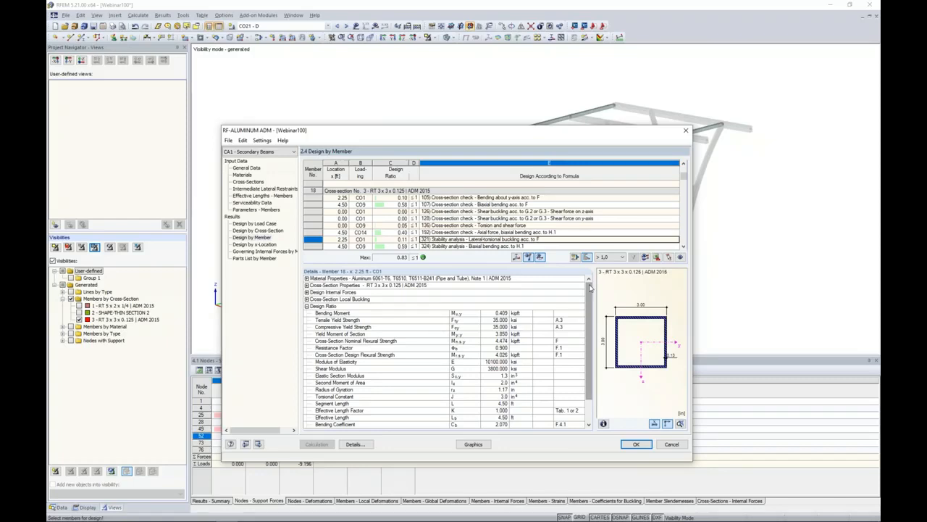
left_click_drag(591, 287, 590, 310)
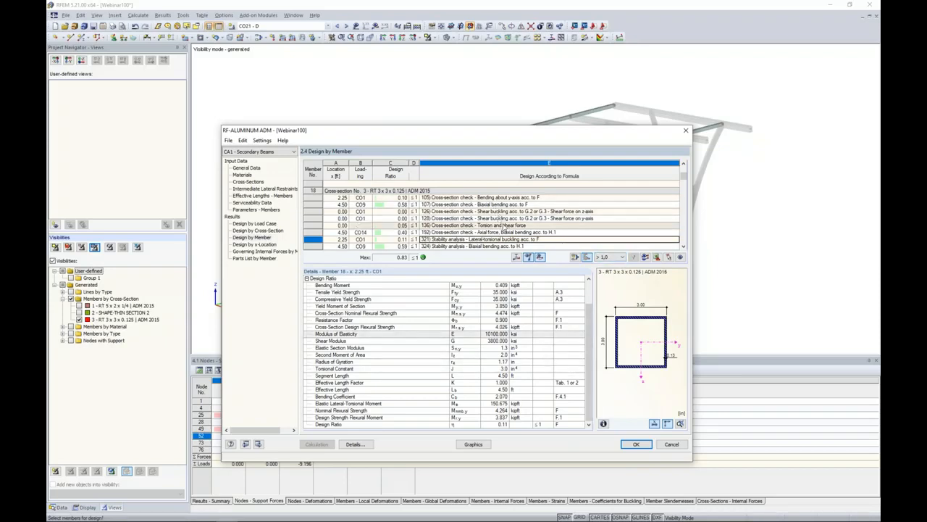
Filter the member results to the Max design ratios, inspect member 37's governing check, and restore the > 1,0 setting.
left_click(622, 258)
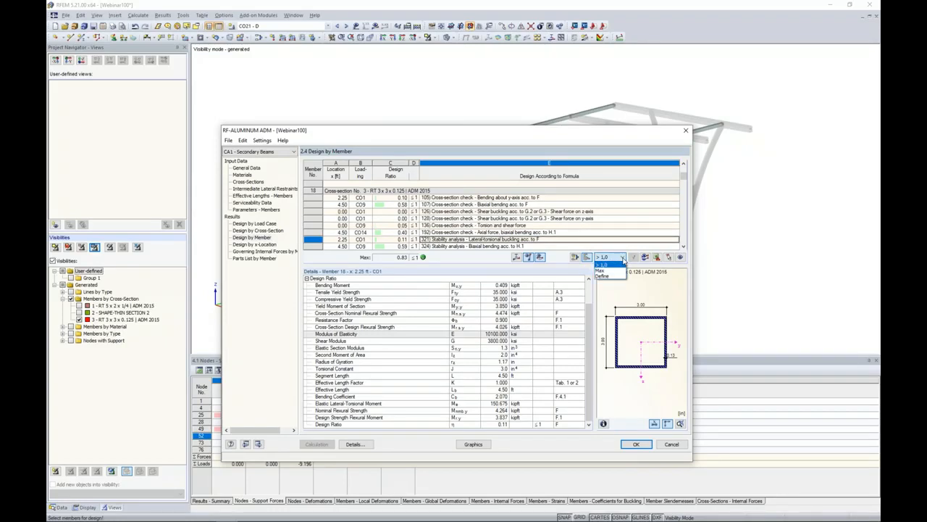
left_click(620, 271)
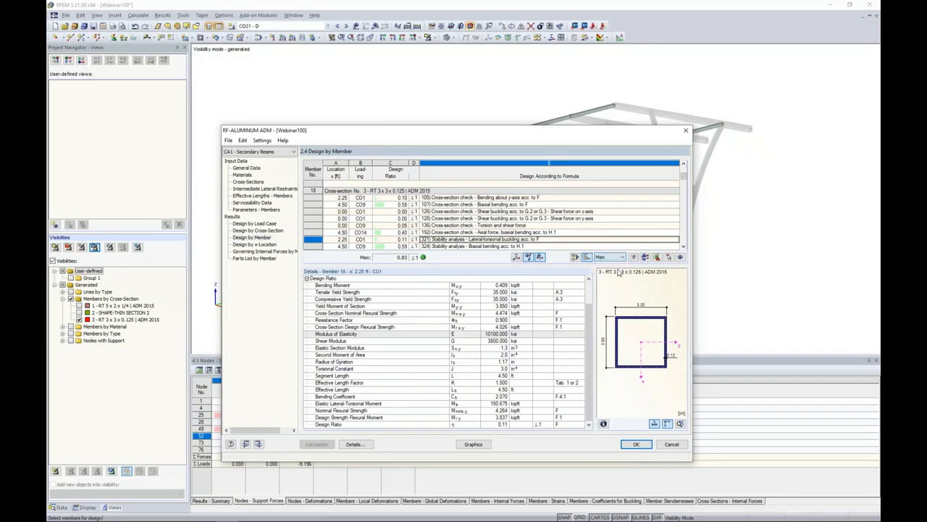
left_click(634, 257)
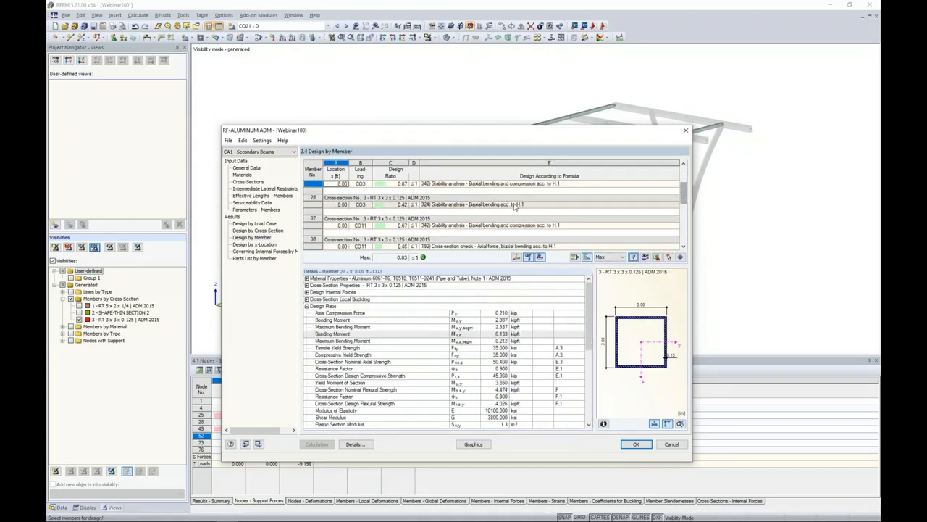
left_click(520, 224)
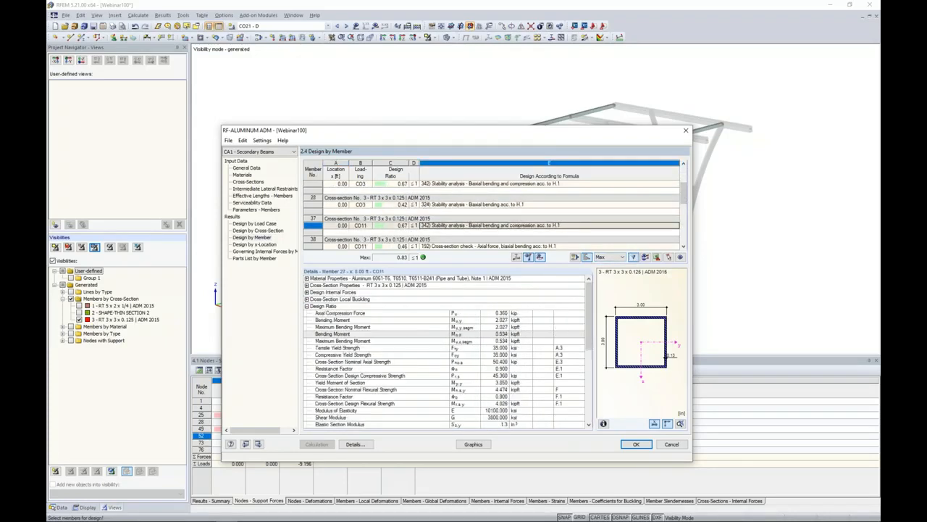
left_click(622, 258)
left_click(605, 271)
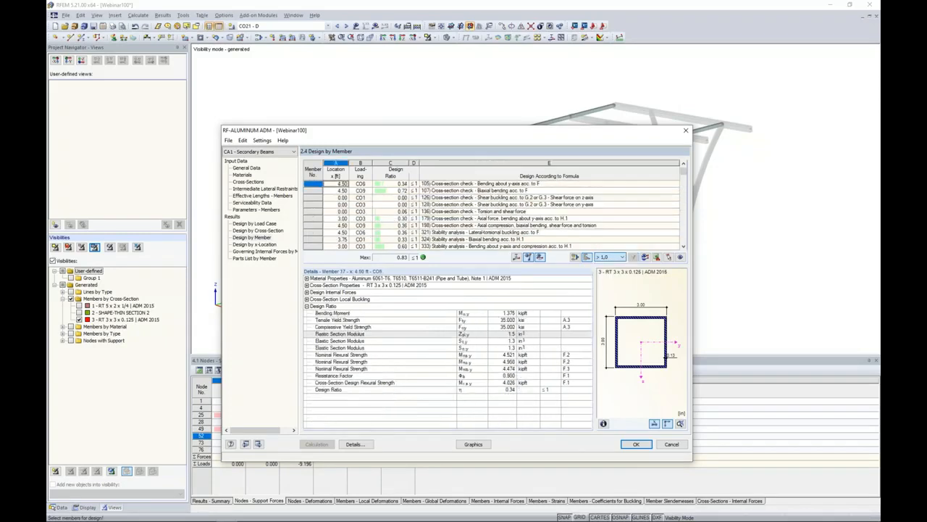
View the buckling mode shape of member 17's lateral-torsional buckling check with a reduced display factor.
left_click(455, 231)
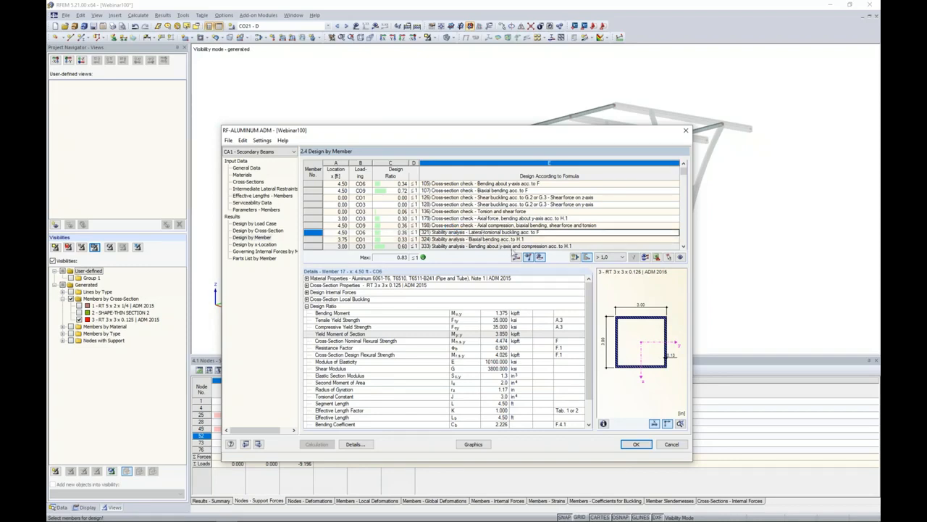
left_click(517, 257)
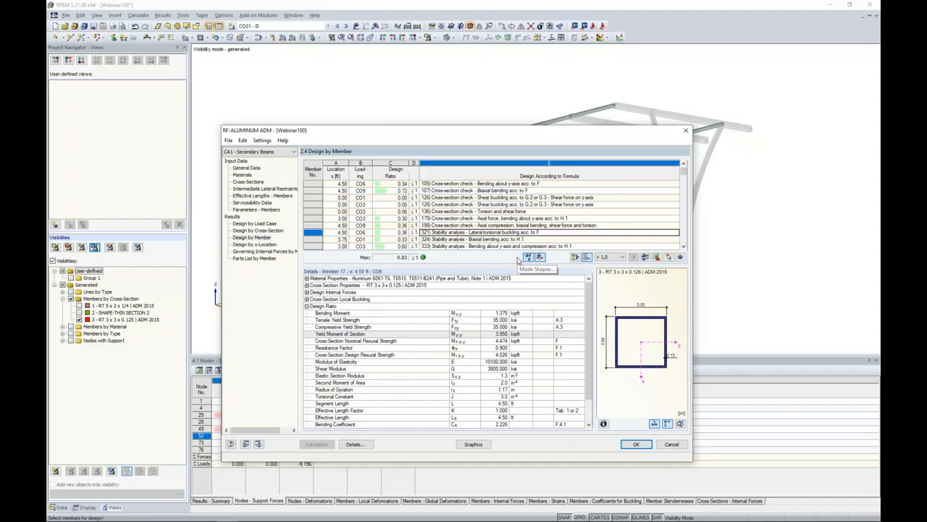
scroll(439, 273, "up", 5)
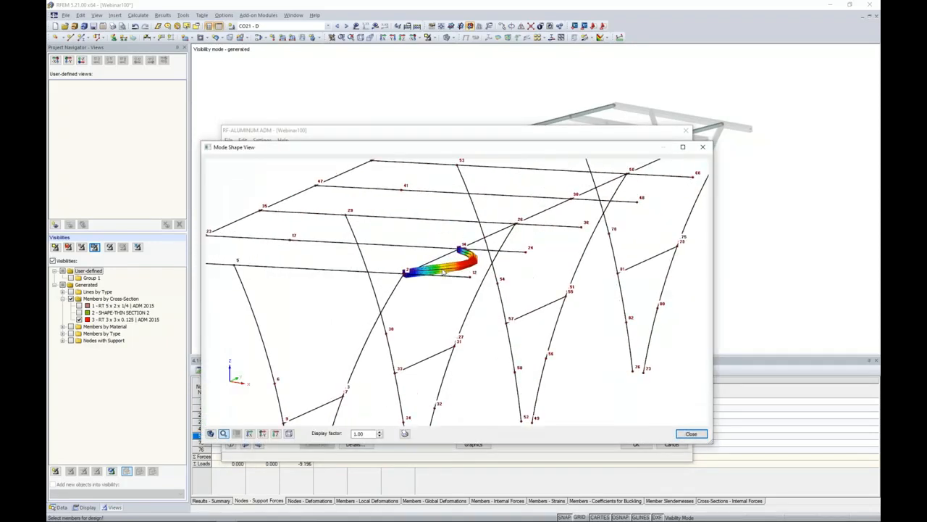
scroll(455, 291, "up", 2)
scroll(475, 300, "down", 1)
left_click(379, 435)
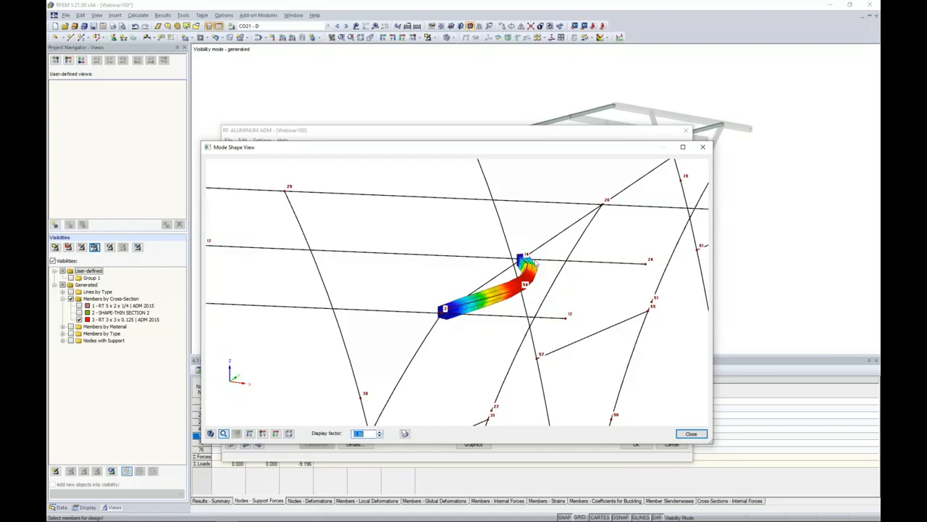
left_click(691, 433)
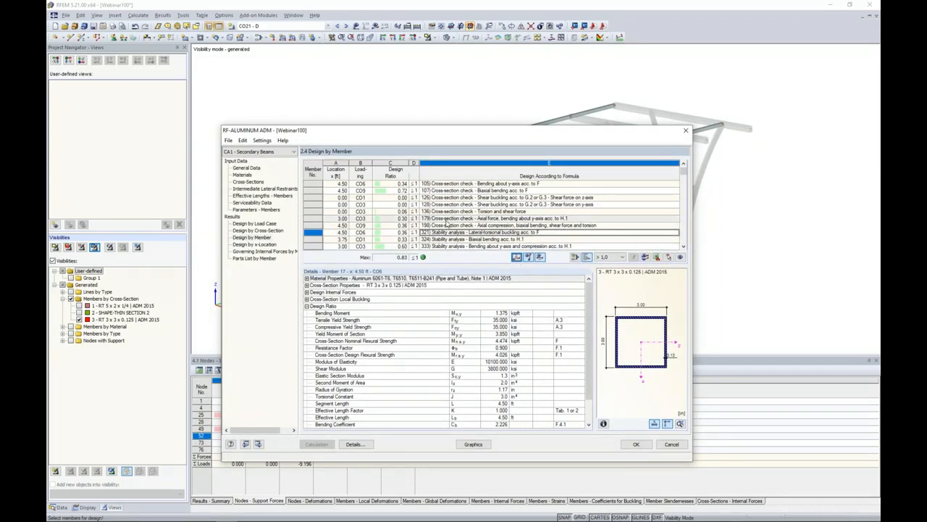
Display the secondary beams' maximum design ratios graphically on the carport model.
left_click(473, 443)
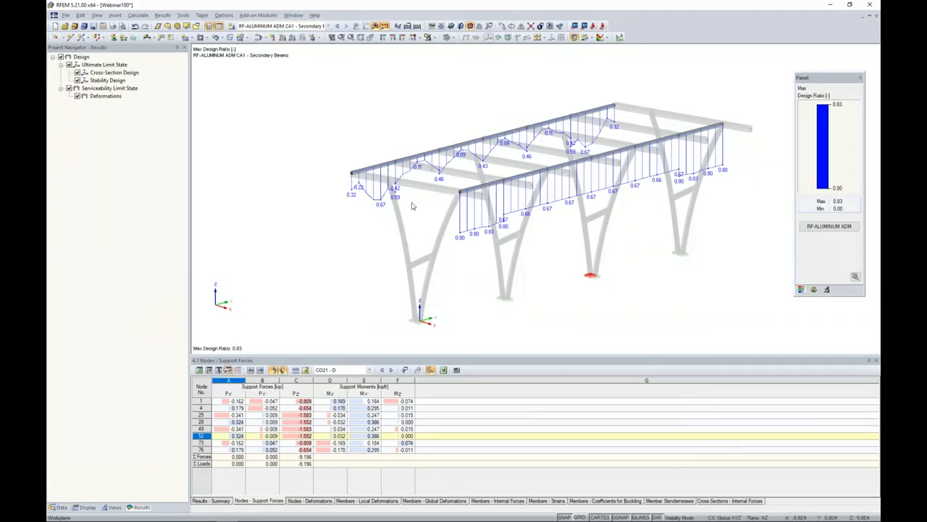
scroll(415, 217, "up", 2)
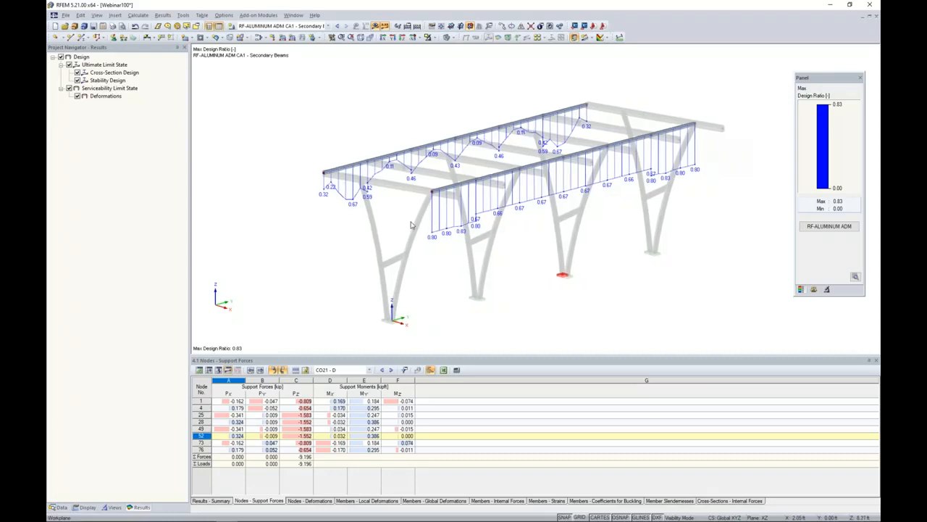
Compare the secondary beams' ultimate and serviceability design ratios separately on the model, and review their parts list by member.
left_click(68, 89)
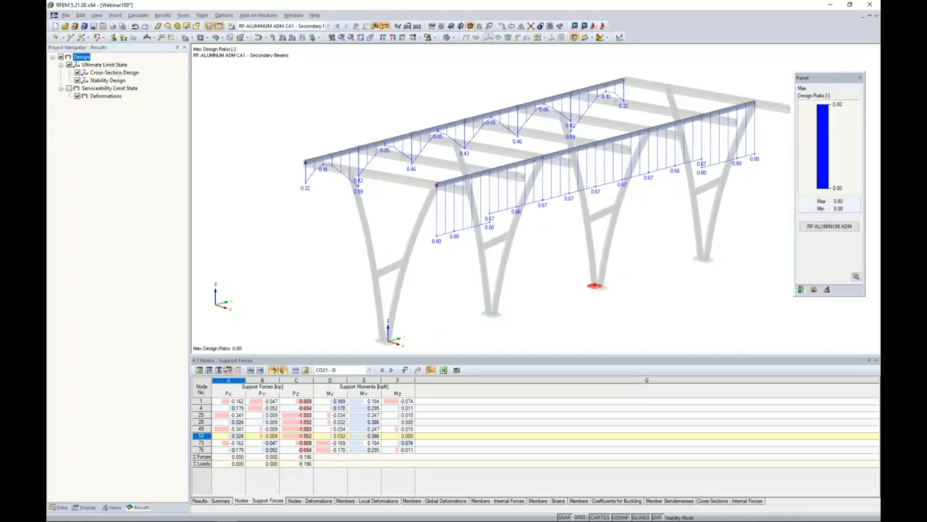
left_click(69, 88)
left_click(69, 65)
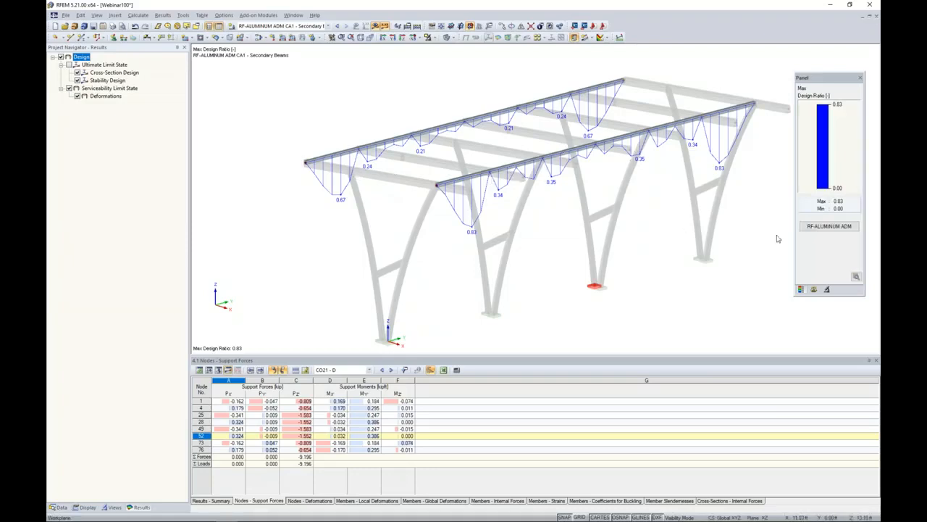
left_click(829, 226)
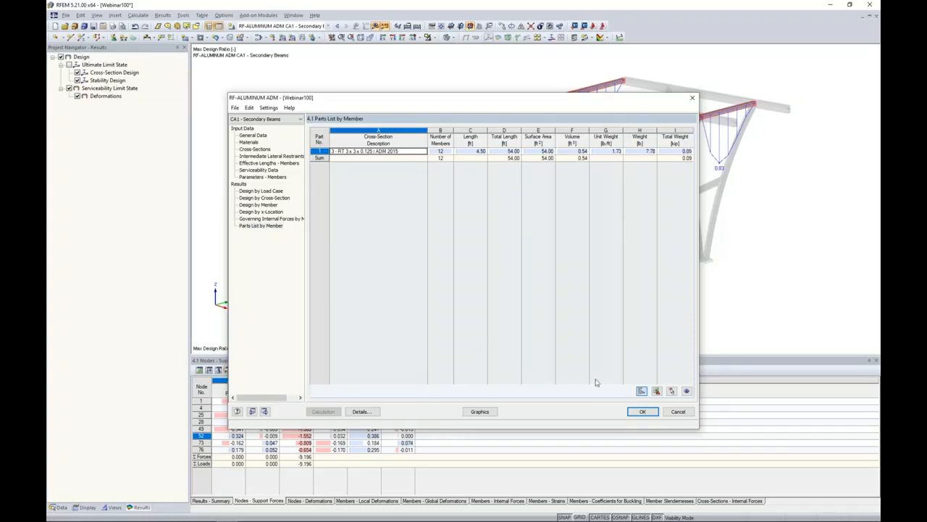
left_click(642, 412)
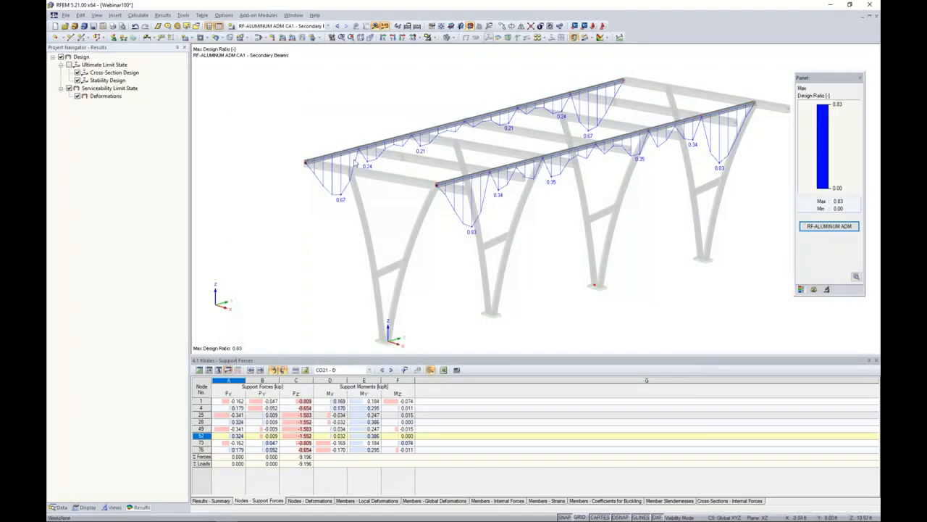
Hide the design ratio diagrams and show the inverse visibility so the members other than the secondary beams are active.
left_click(376, 25)
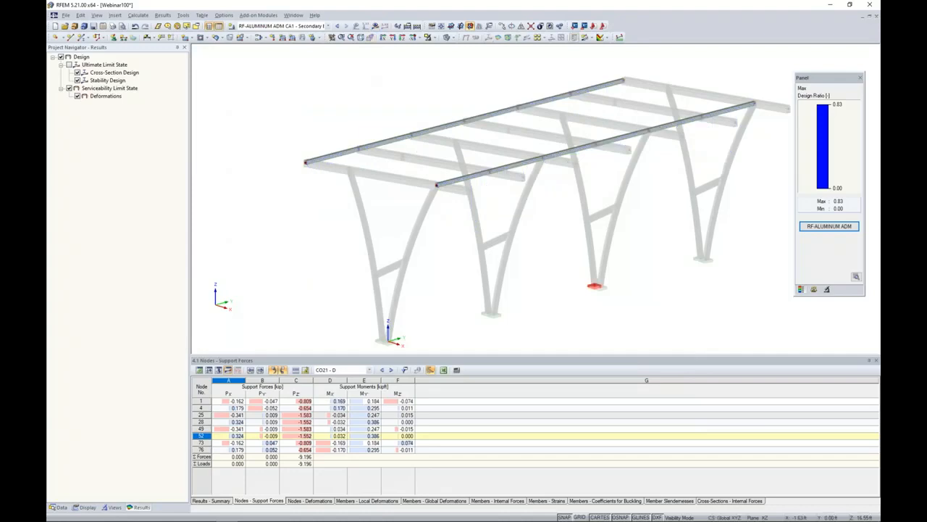
left_click(435, 37)
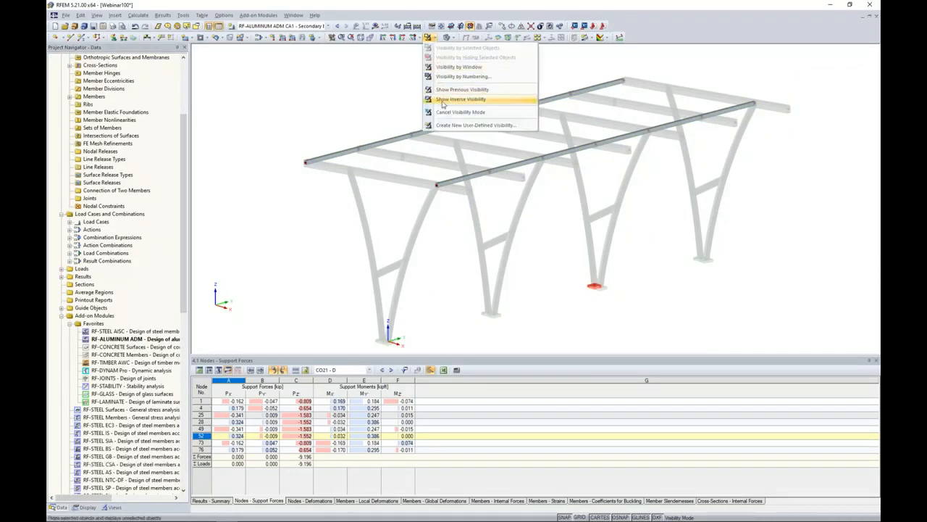
left_click(474, 99)
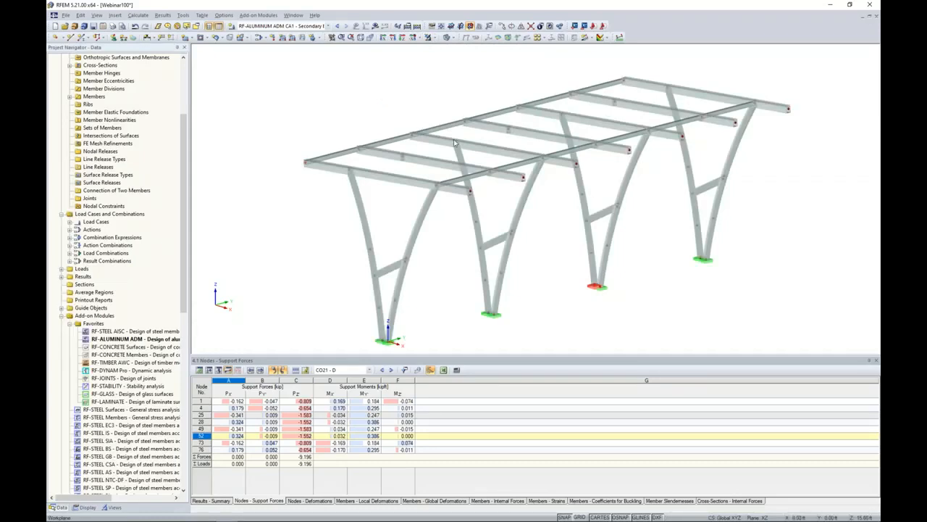
middle_click_drag(557, 248, 525, 269, "ctrl")
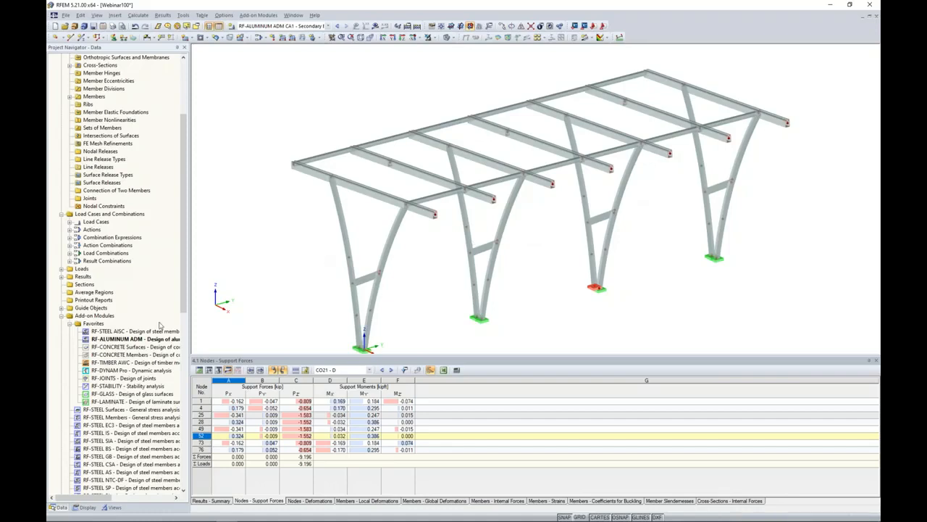
Restrict the model visibility to the members with cross-section 2, SHAPE-THIN SECTION 2.
left_click(112, 507)
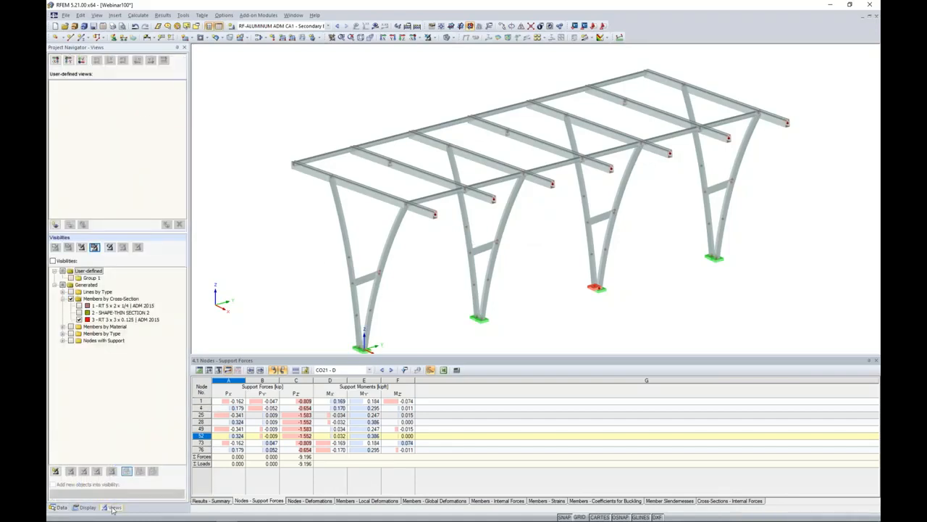
left_click(79, 319)
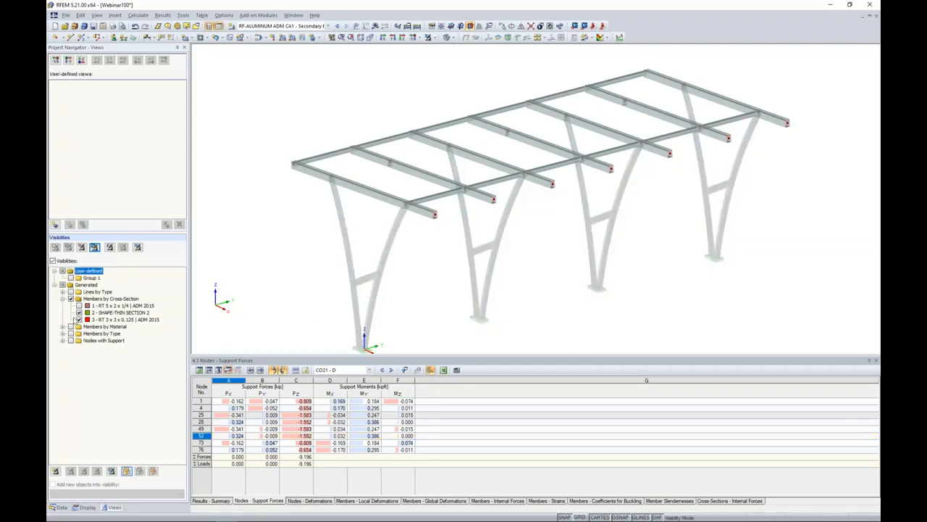
left_click(79, 319)
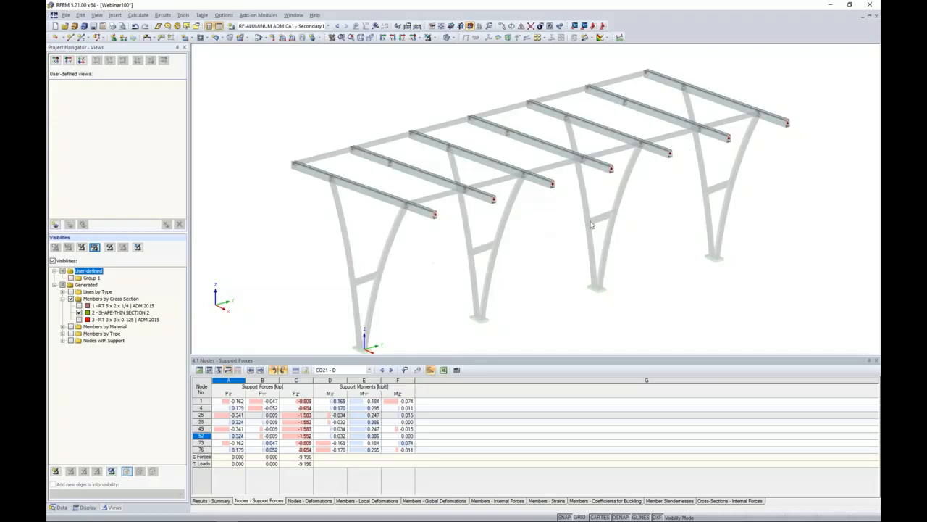
Select all the isolated roof beams and create sets of continuous members from them.
left_click_drag(825, 280, 262, 68)
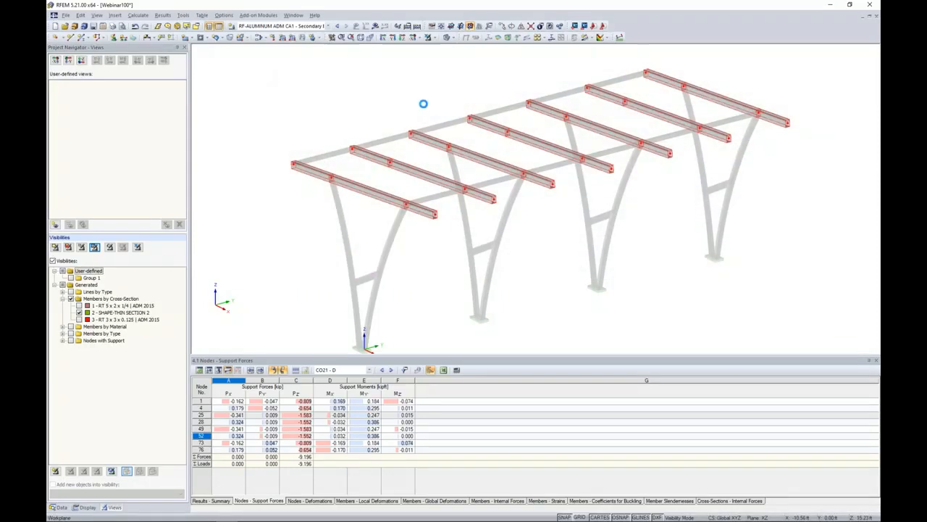
right_click(493, 129)
mouse_move(542, 138)
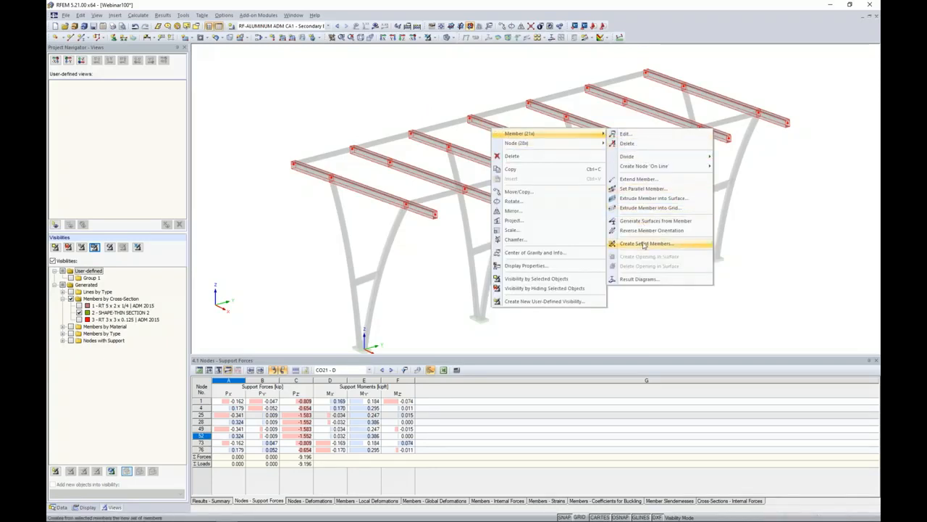
left_click(643, 244)
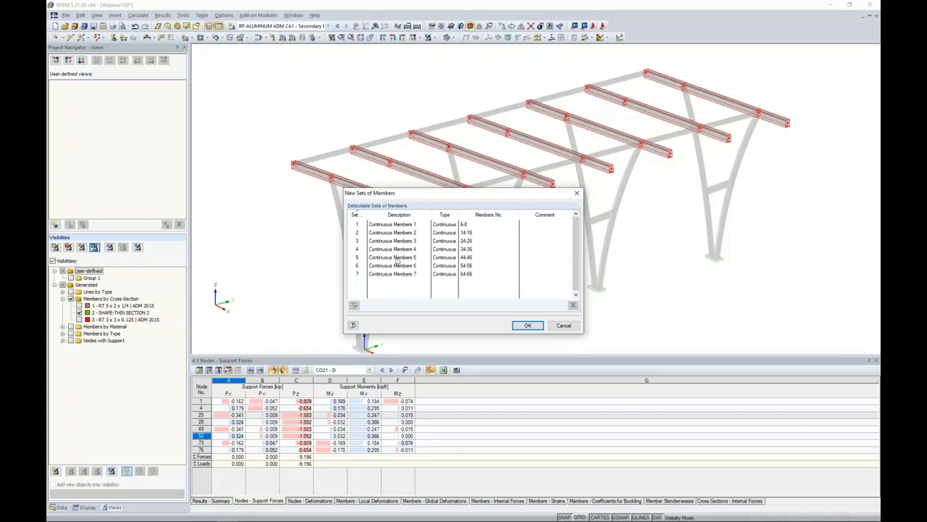
left_click(526, 325)
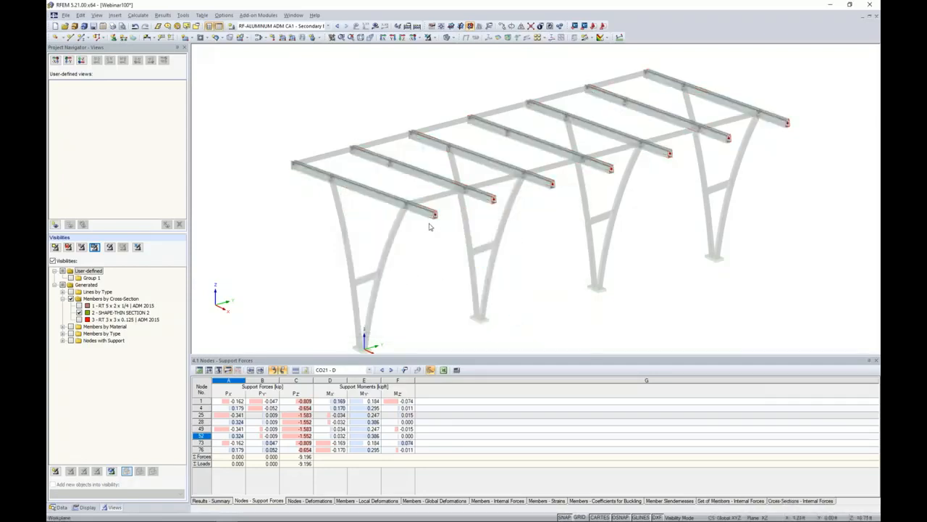
Inspect the main beam's profile at its free end, and isolate the third main beam by visibility of selected objects.
scroll(415, 223, "up", 2)
scroll(414, 217, "up", 4)
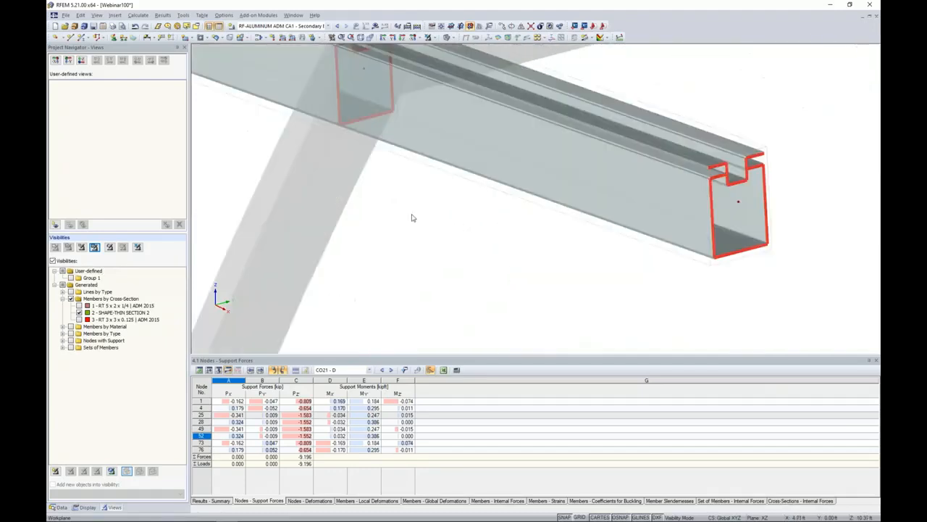
scroll(500, 195, "down", 6)
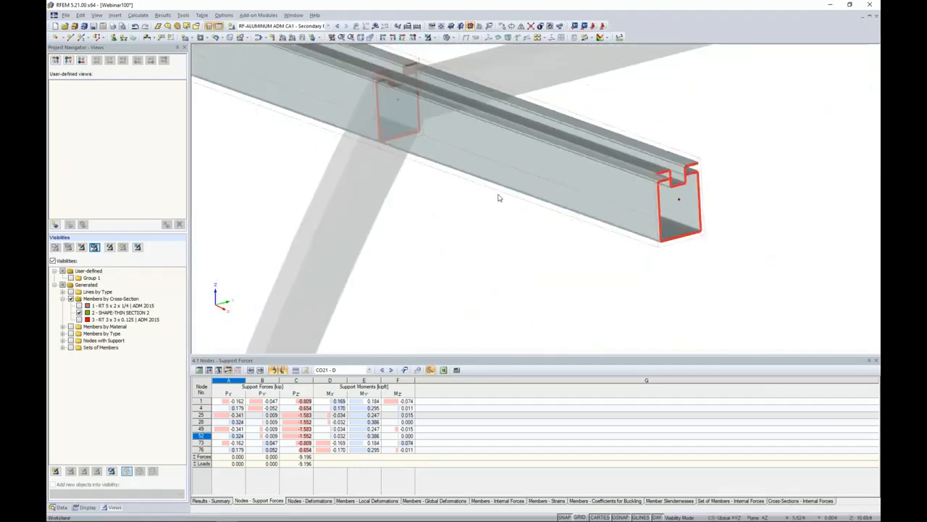
scroll(498, 197, "down", 2)
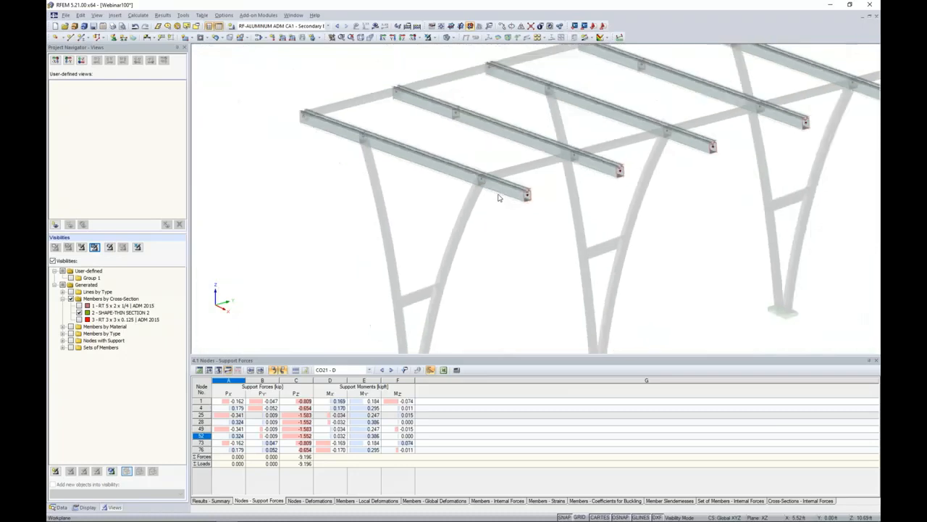
scroll(481, 259, "down", 3)
middle_click_drag(526, 262, 514, 267)
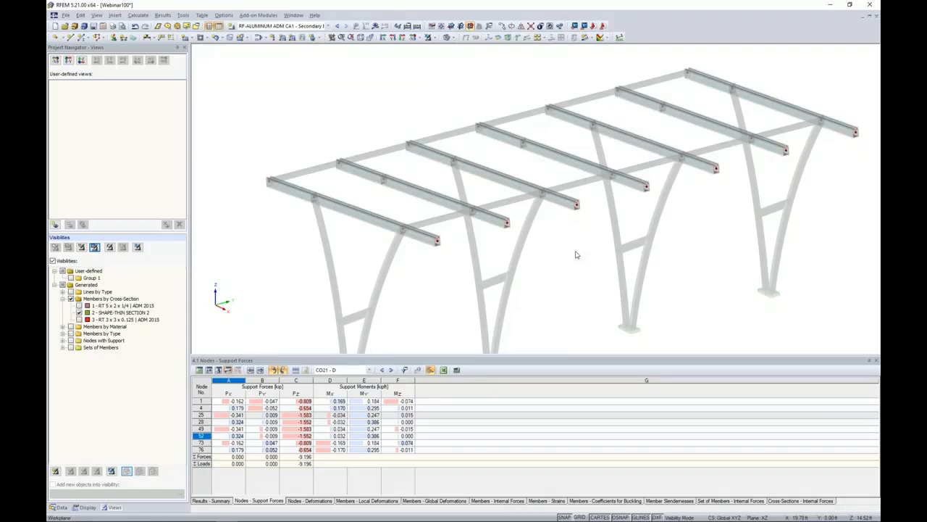
middle_click_drag(572, 227, 510, 237, "ctrl")
left_click_drag(440, 97, 526, 222)
left_click(432, 37)
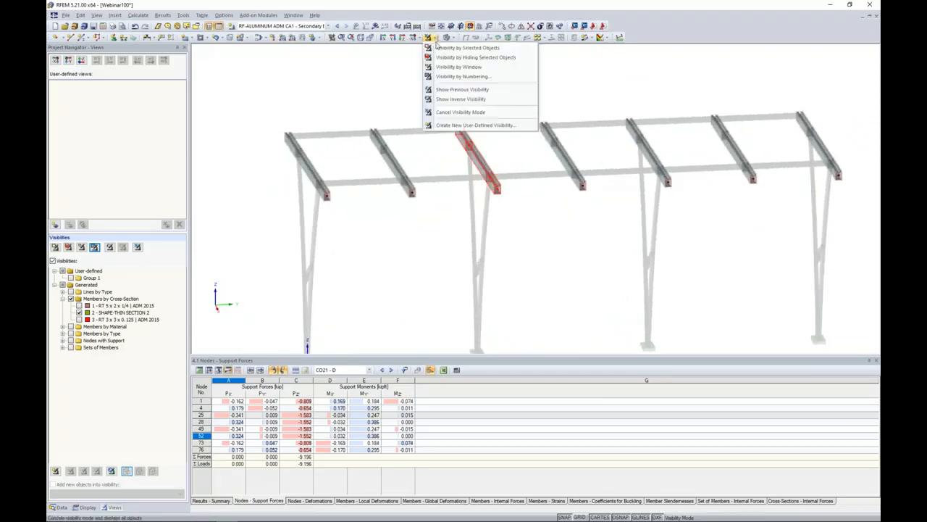
left_click(437, 50)
mouse_move(464, 160)
middle_mouse_down("ctrl")
mouse_move(483, 163)
mouse_move(462, 157)
mouse_move(470, 161)
middle_mouse_up("ctrl")
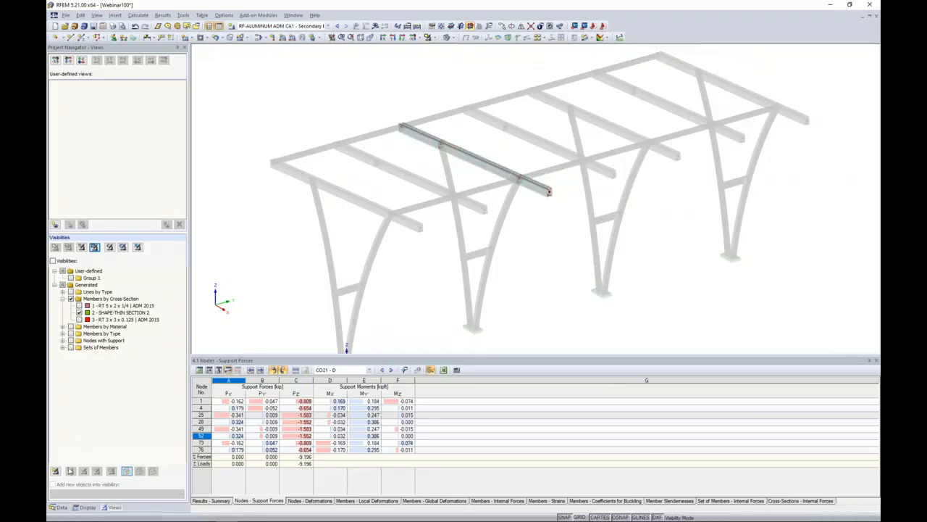
Create a new RF-ALUMINUM ADM design case, number 2, described as Main Beam, and make it the current case.
left_click(59, 507)
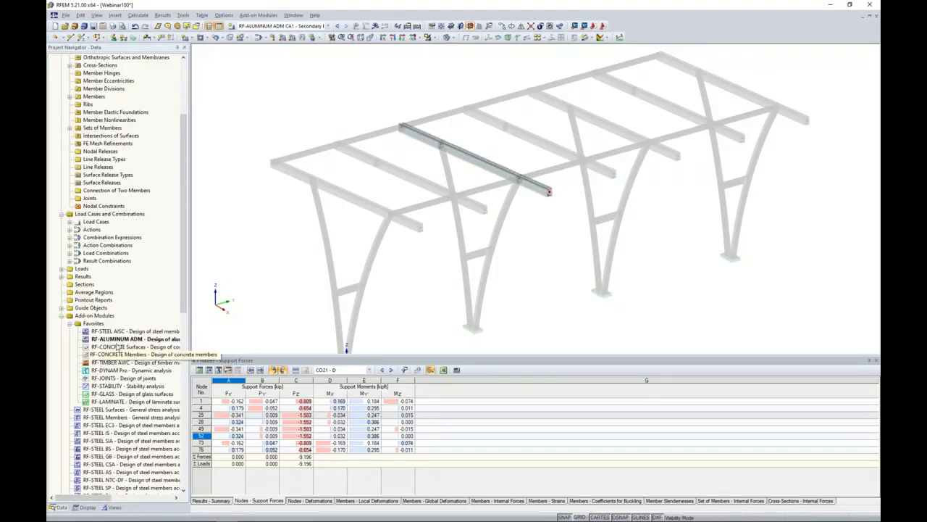
double_click(119, 342)
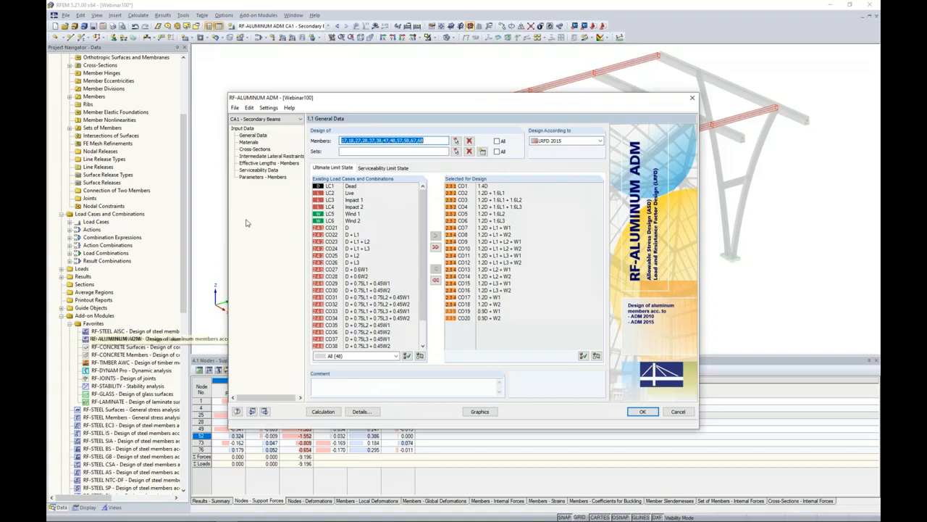
left_click(235, 108)
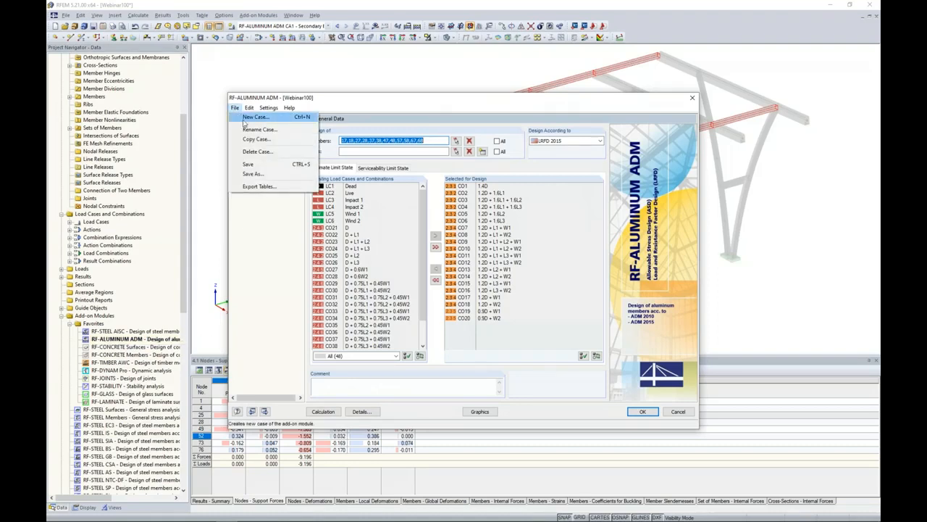
left_click(247, 118)
left_click(516, 262)
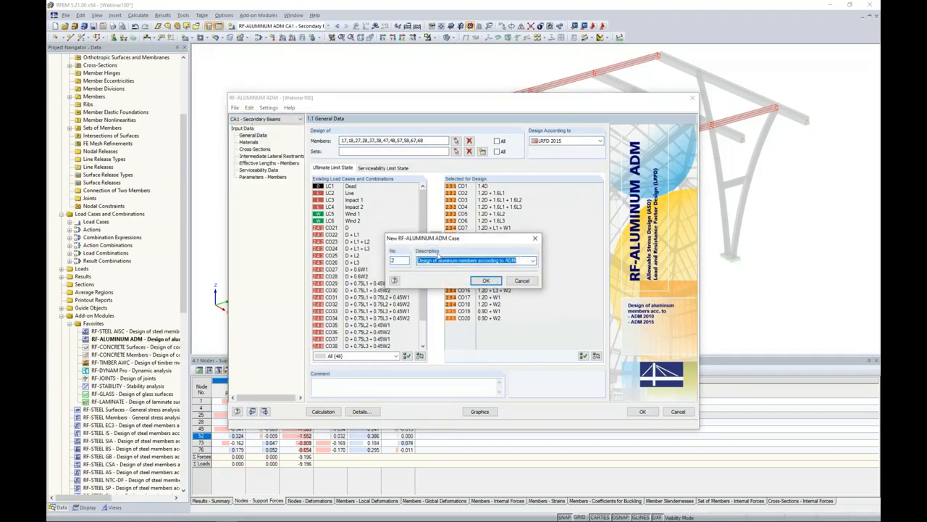
key("BackSpace")
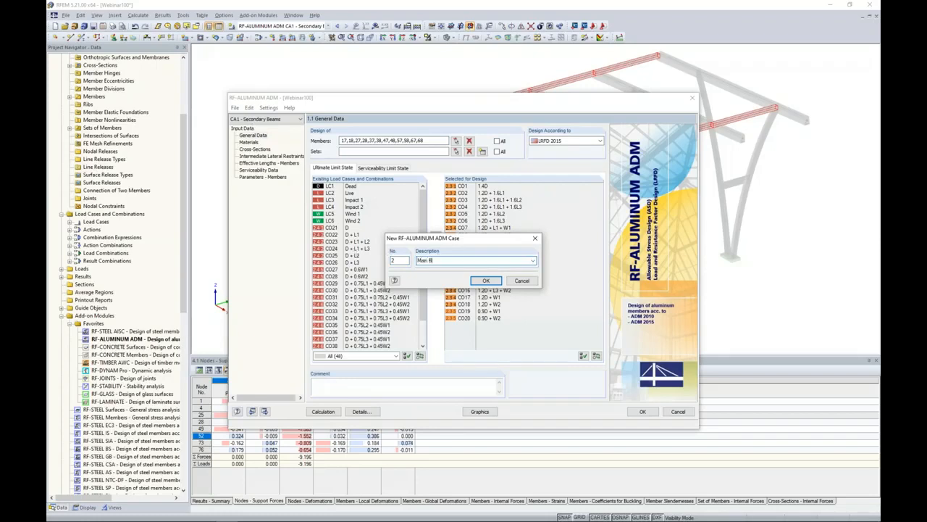
left_click(483, 281)
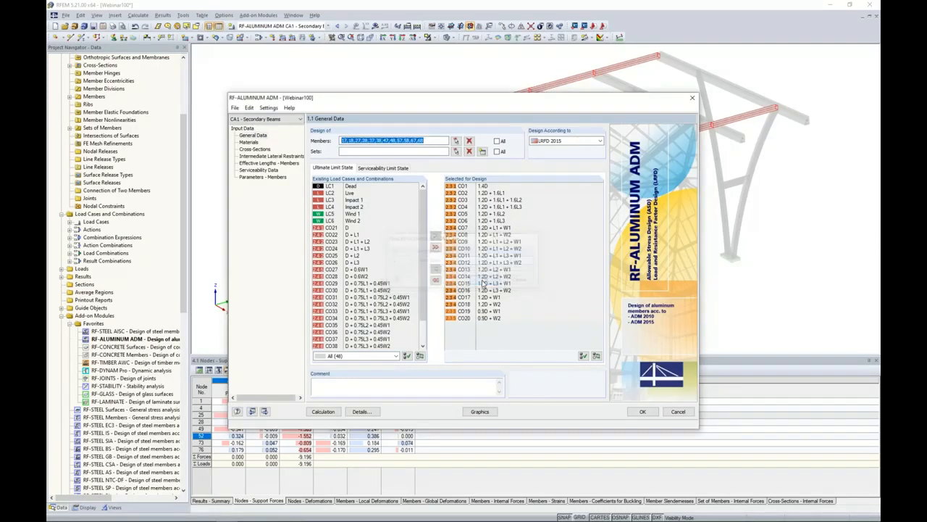
left_click(275, 120)
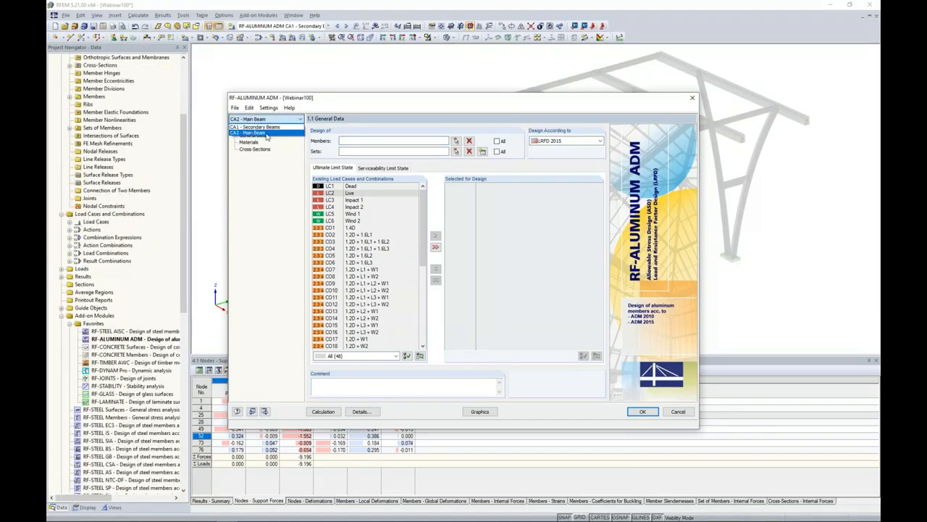
left_click(266, 134)
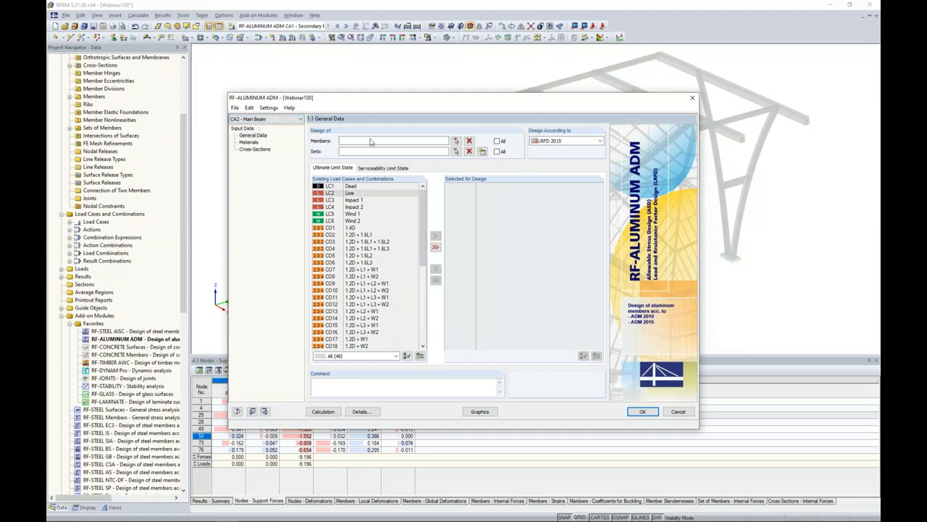
Assign set of members No. 3, the isolated main beam, to the Main Beam case for design.
left_click(456, 151)
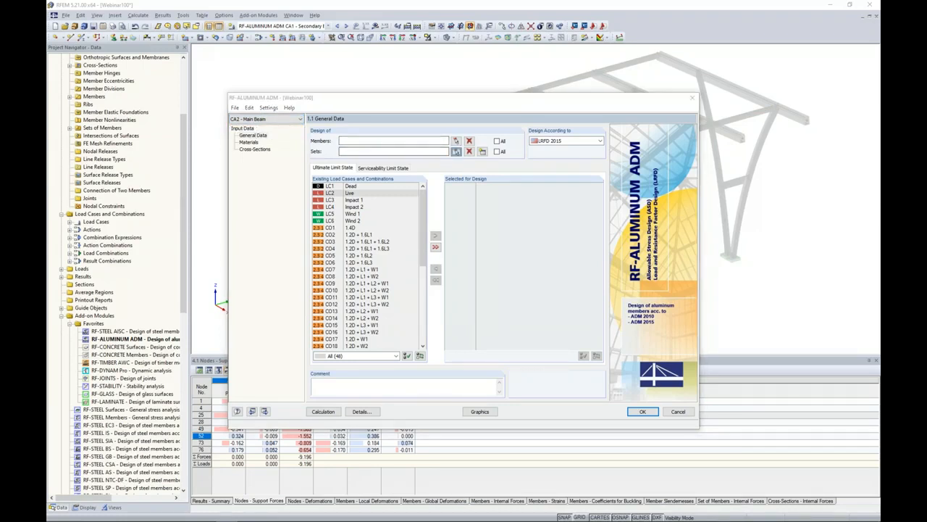
left_click(464, 148)
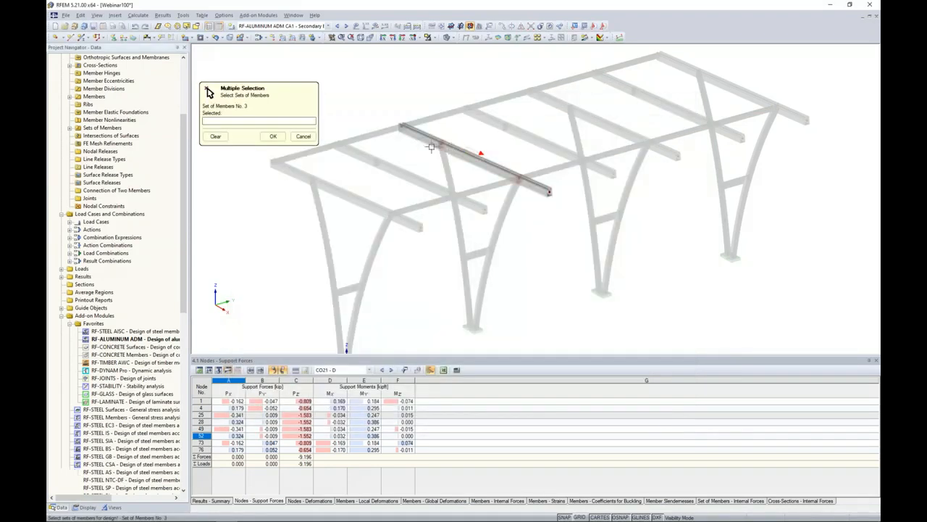
left_click(272, 136)
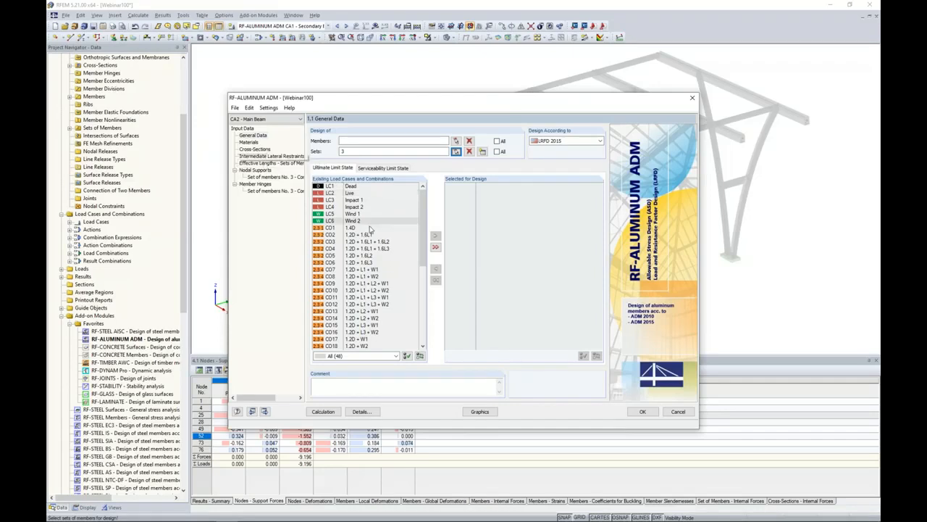
Add load combinations CO1 to CO20 to the Main Beam case's ultimate limit state design.
left_click(363, 227)
scroll(375, 279, "down", 3)
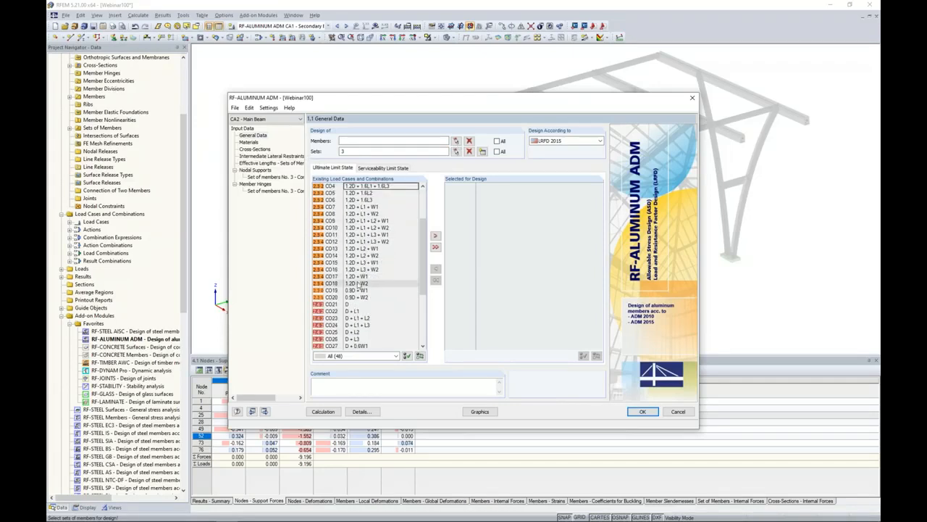
left_click(362, 297, "shift")
left_click(434, 236)
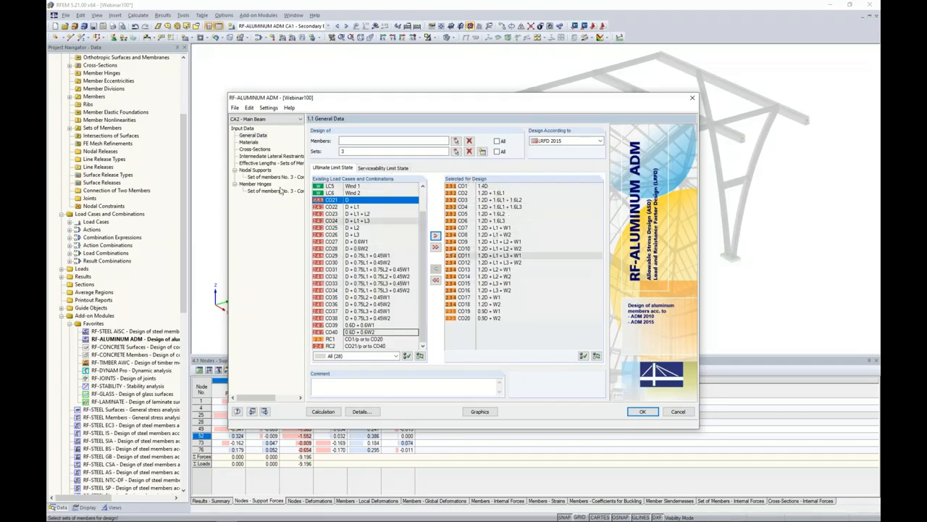
Review the Main Beam case's materials, the properties of SHAPE-THIN SECTION 2 and the set's effective lengths.
left_click(250, 142)
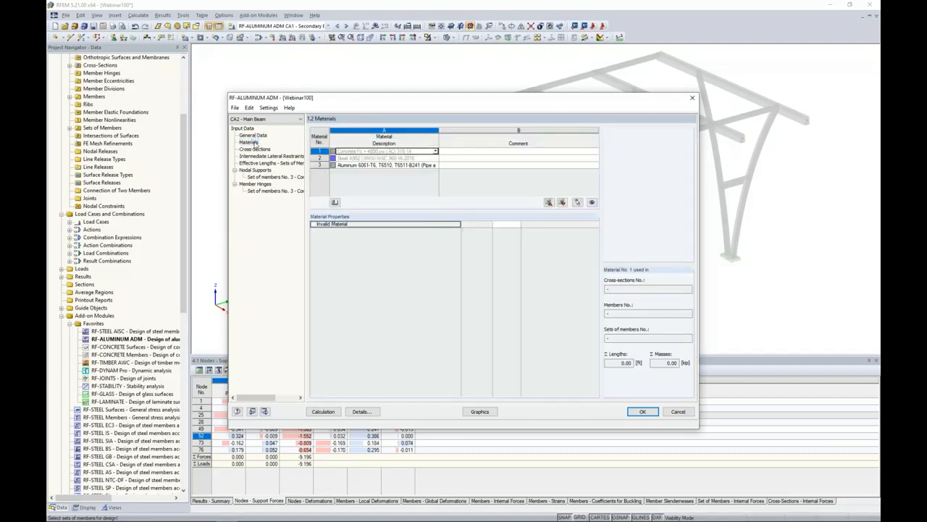
left_click(356, 165)
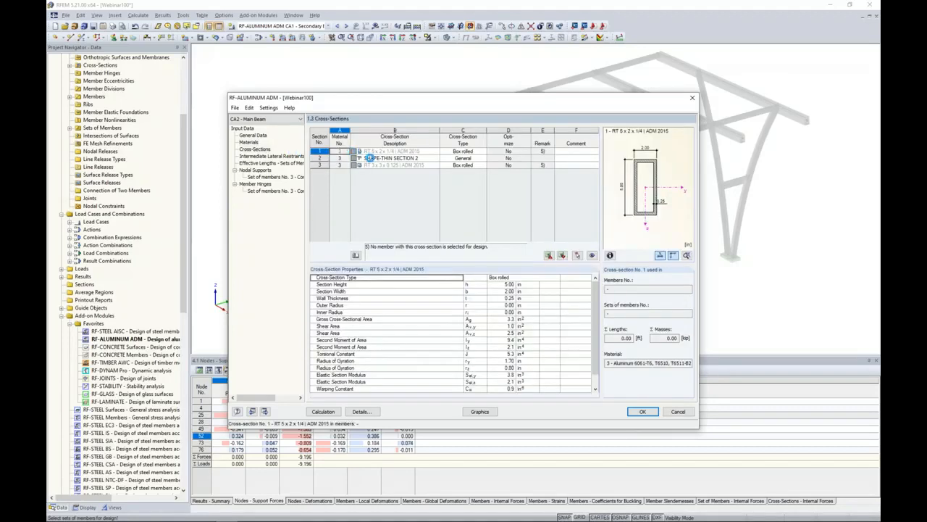
left_click(369, 158)
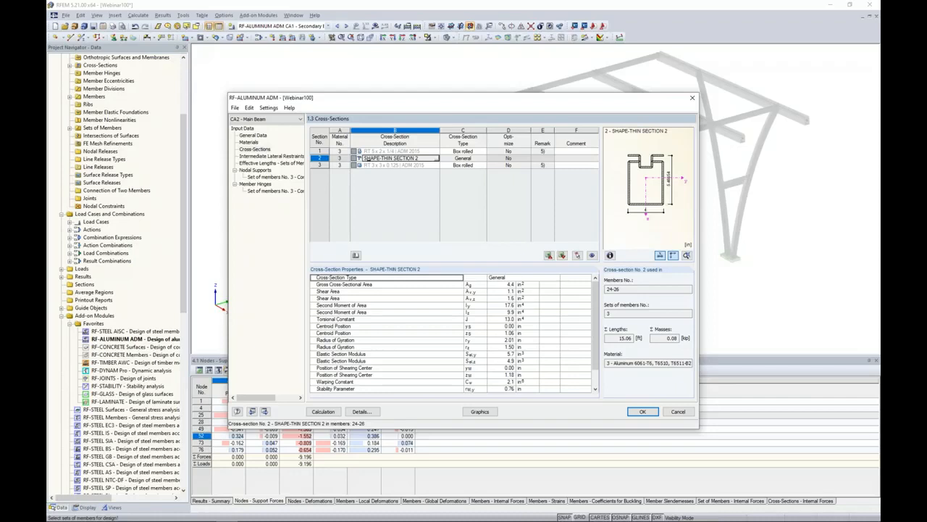
scroll(595, 326, "down", 1)
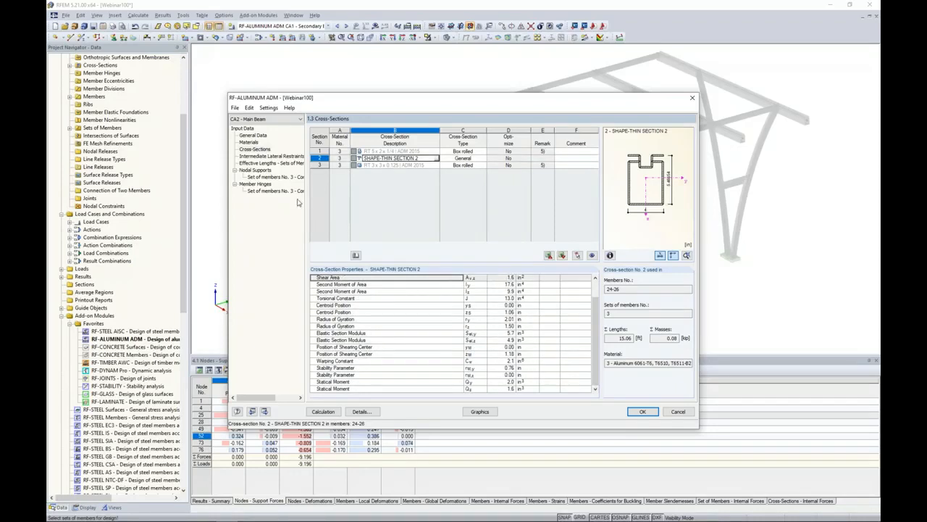
left_click(282, 163)
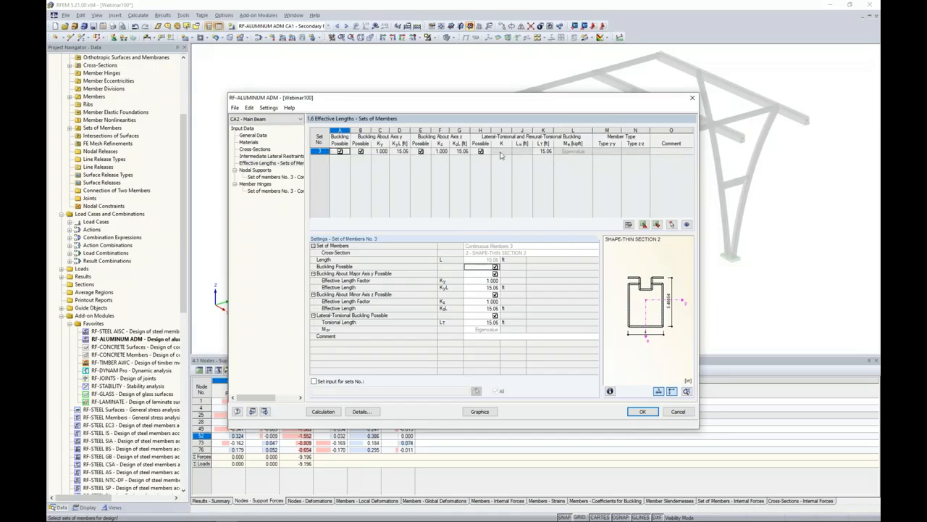
Open the nodal supports of set of members No. 3 and show only this set in the preview graphic.
left_click(260, 176)
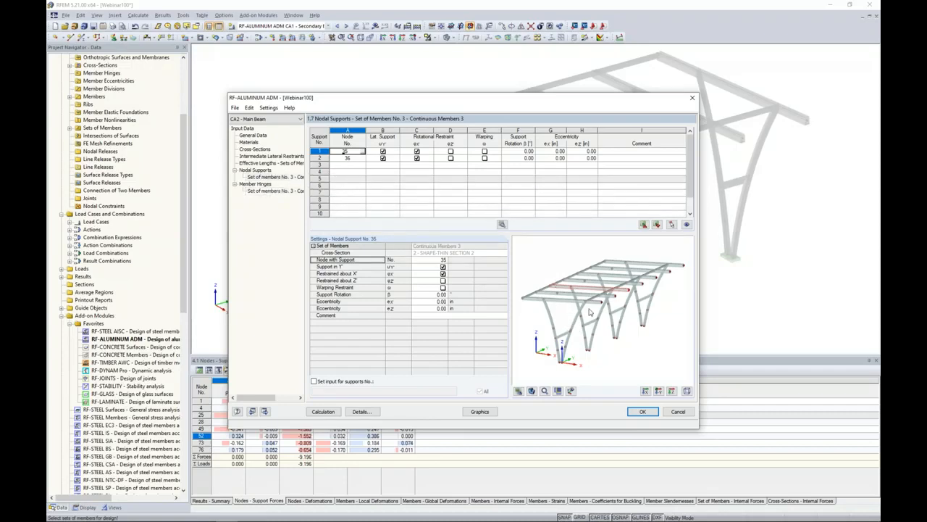
scroll(584, 299, "up", 3)
scroll(582, 299, "up", 1)
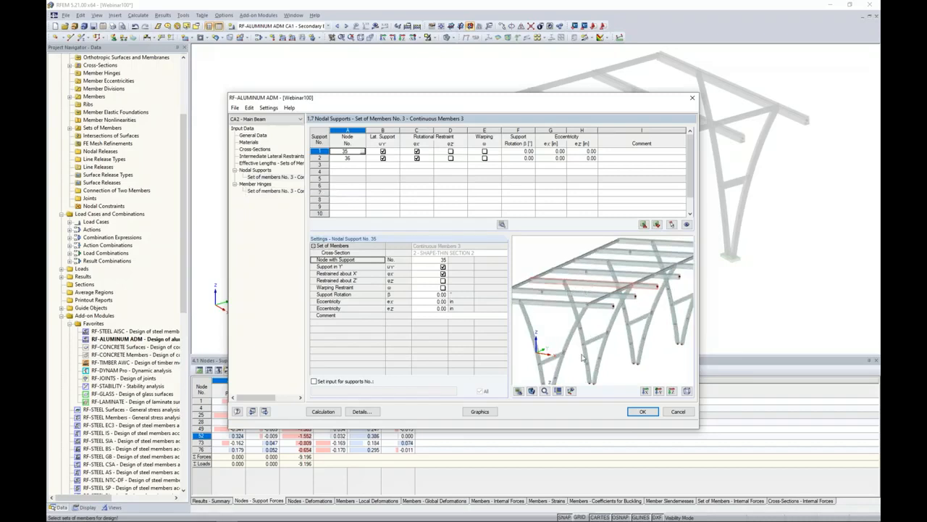
left_click(571, 391)
scroll(606, 299, "up", 1)
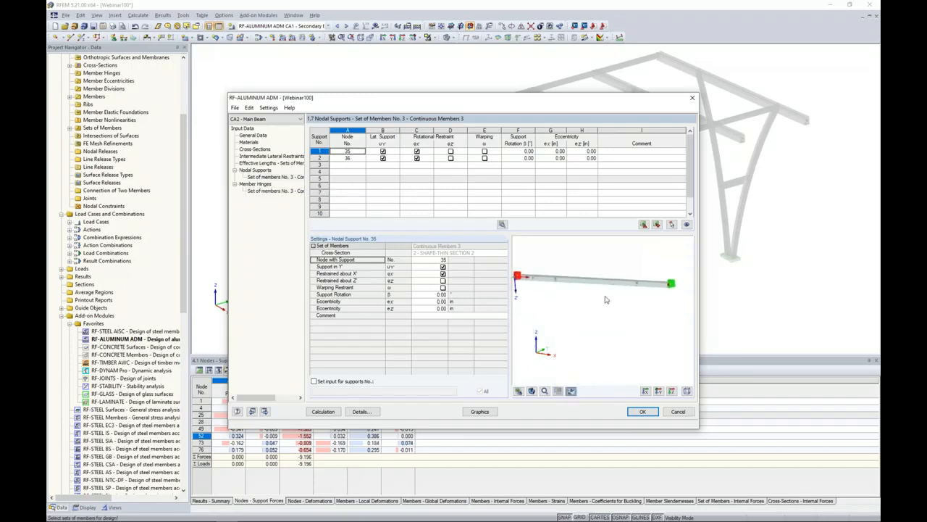
scroll(605, 298, "down", 1)
middle_click_drag(606, 316, 613, 326)
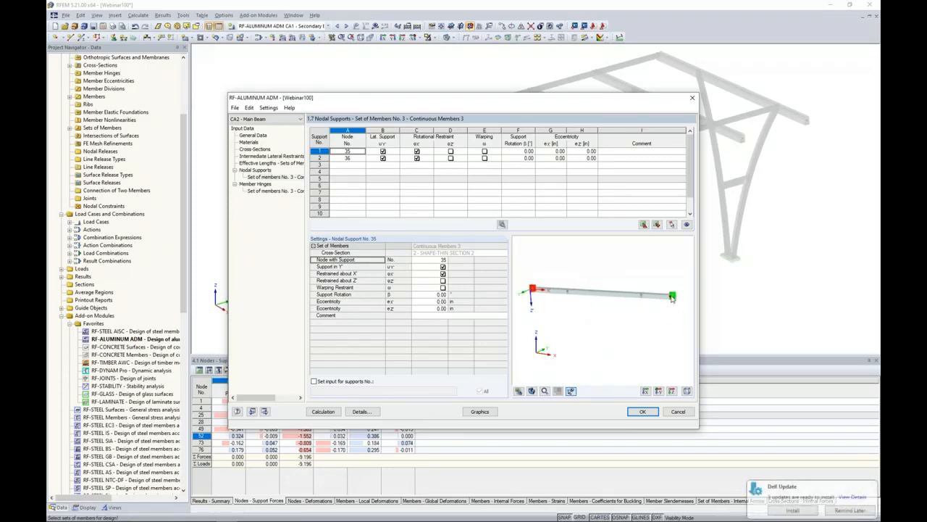
Reassign nodal support 1 to node 26 and nodal support 2 to node 35 by picking the nodes on the main beam.
left_click(833, 512)
left_click_drag(554, 101, 529, 252)
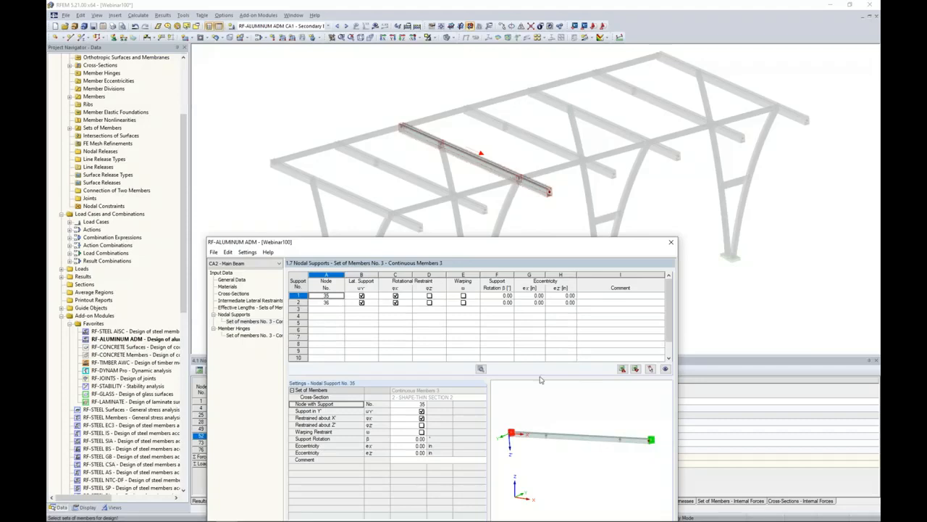
left_click(327, 296)
left_click(341, 296)
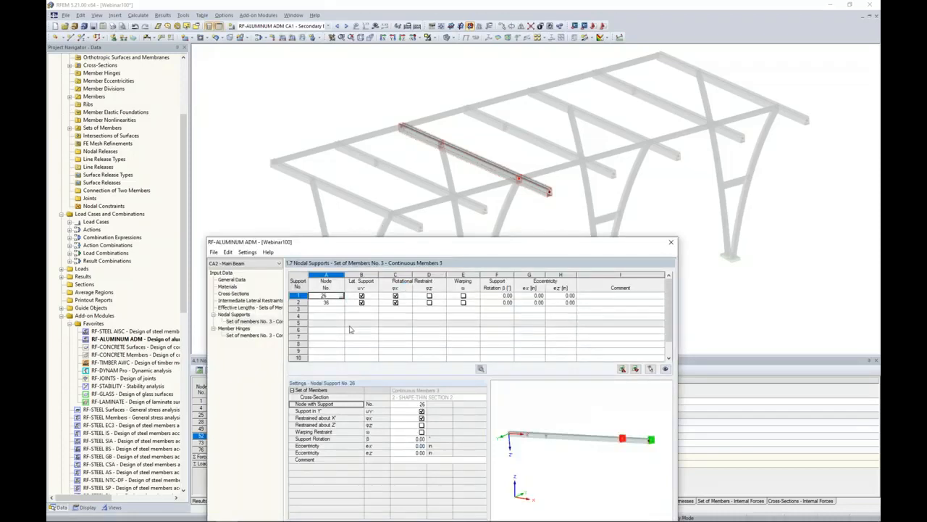
left_click(335, 301)
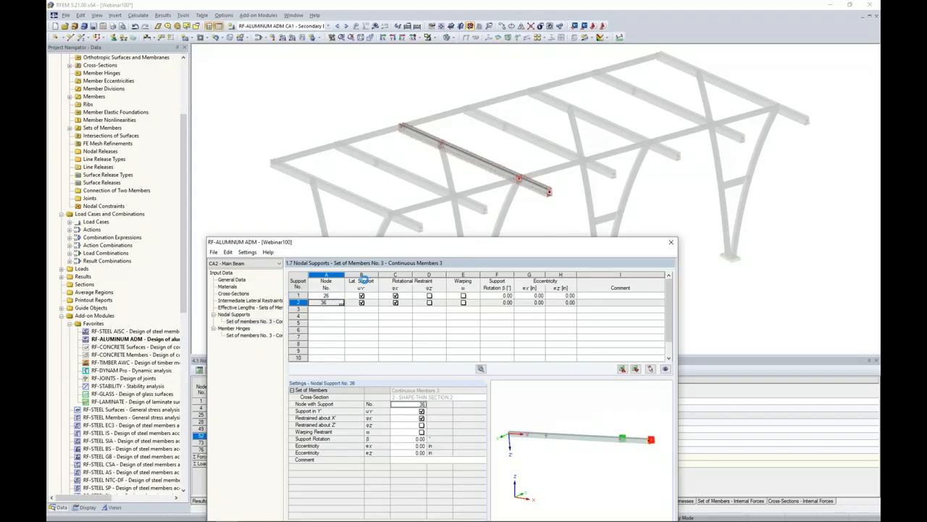
left_click(404, 131)
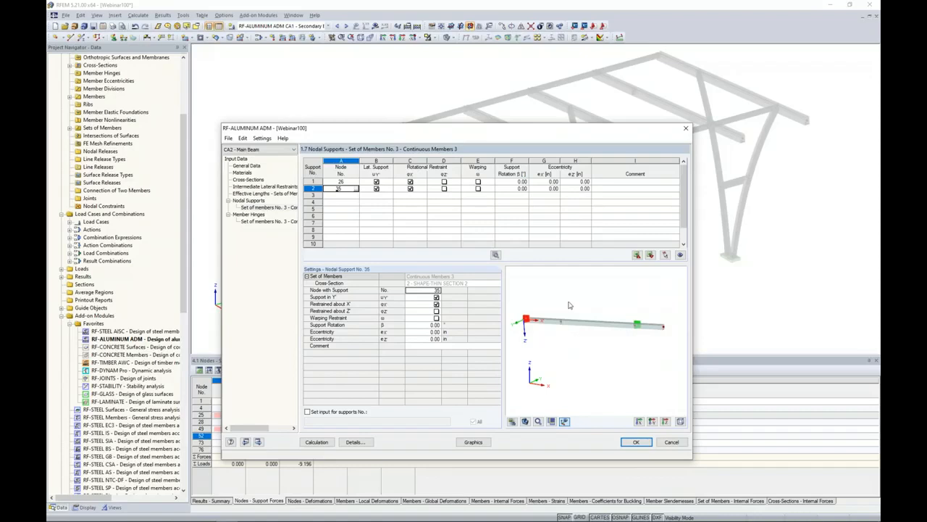
Restrain nodal support 1 at node 26 against rotation about Z'.
left_click_drag(545, 128, 550, 161)
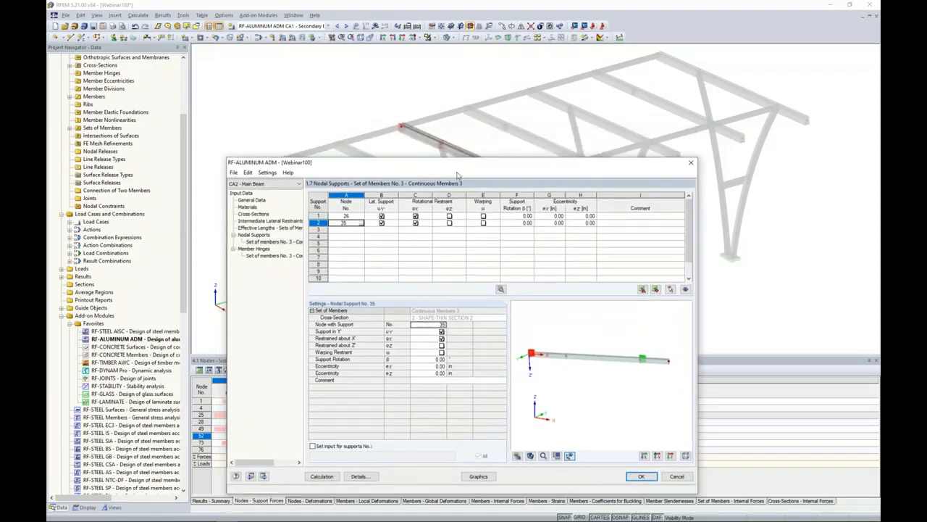
left_click_drag(458, 164, 448, 190)
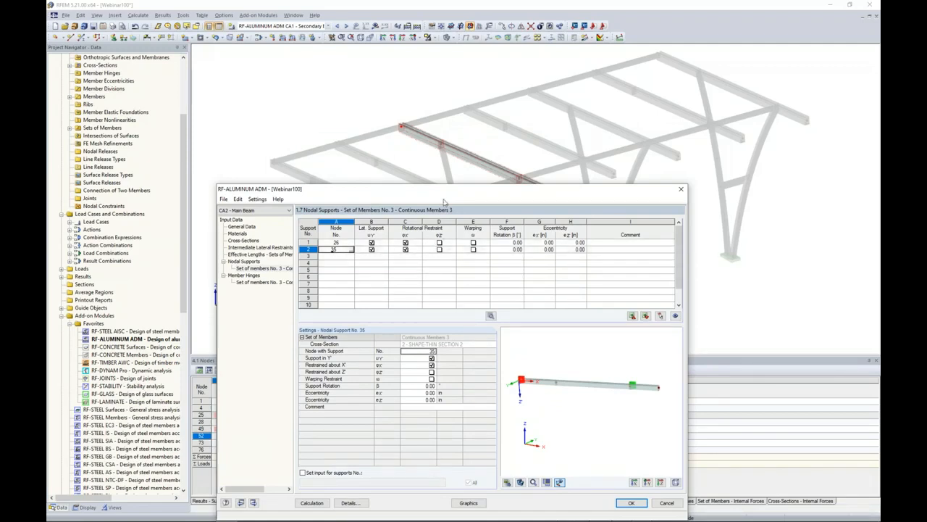
left_click_drag(434, 196, 432, 223)
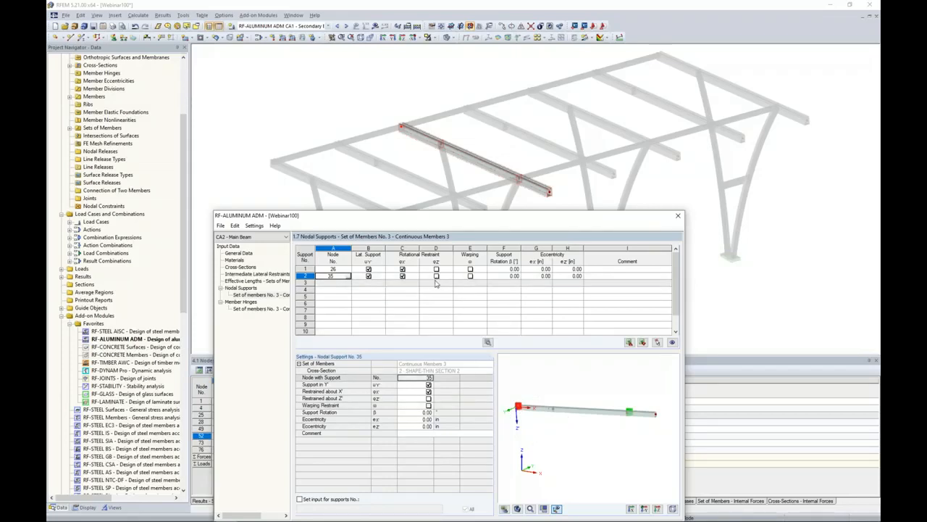
left_click(347, 268)
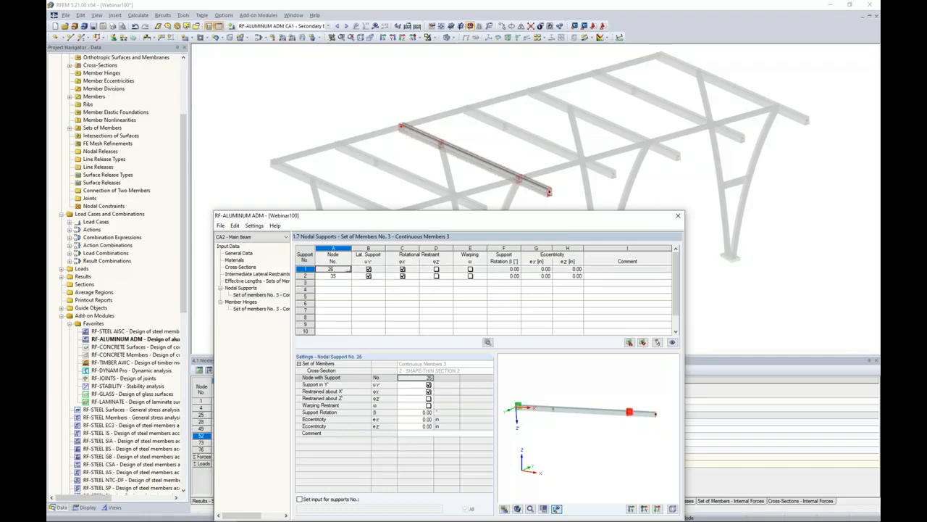
left_click(436, 268)
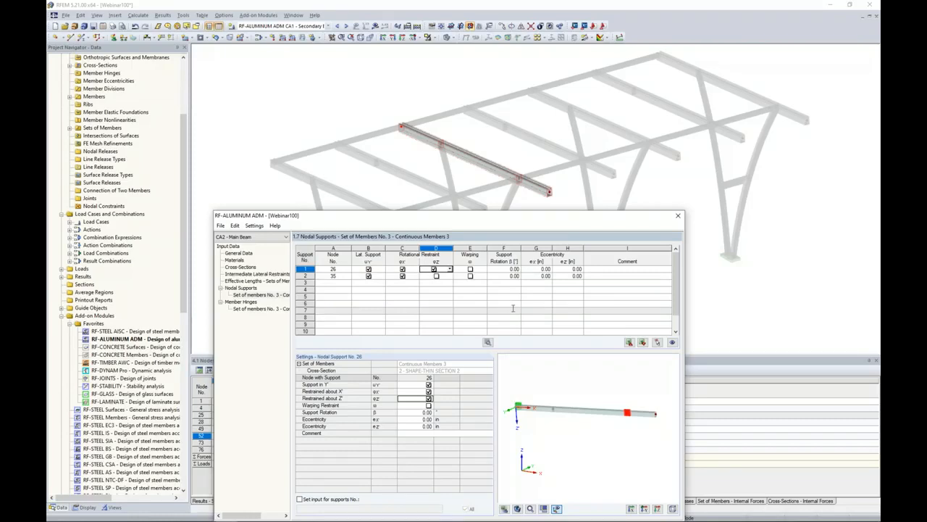
Add a third nodal support at node 29 restrained only against rotation about Z', without lateral support or restraint about X'.
left_click(346, 282)
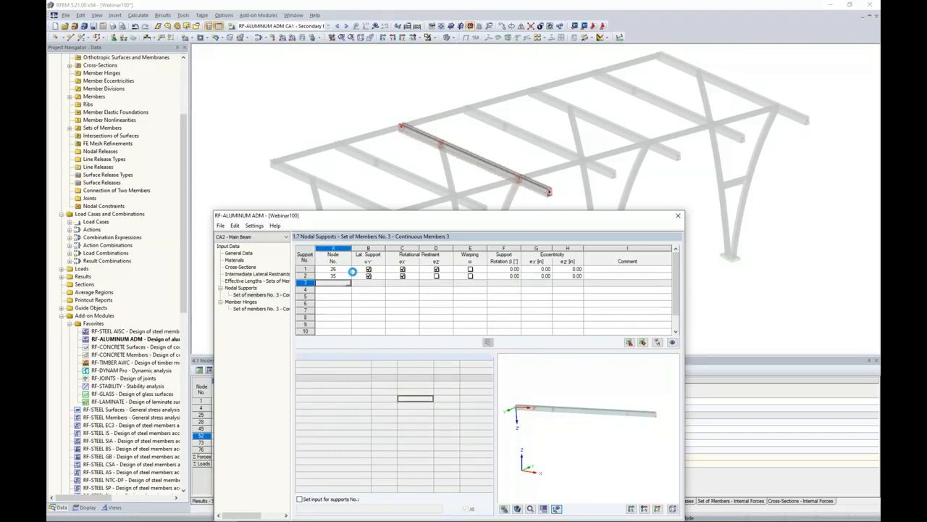
left_click(351, 277)
left_click(351, 281)
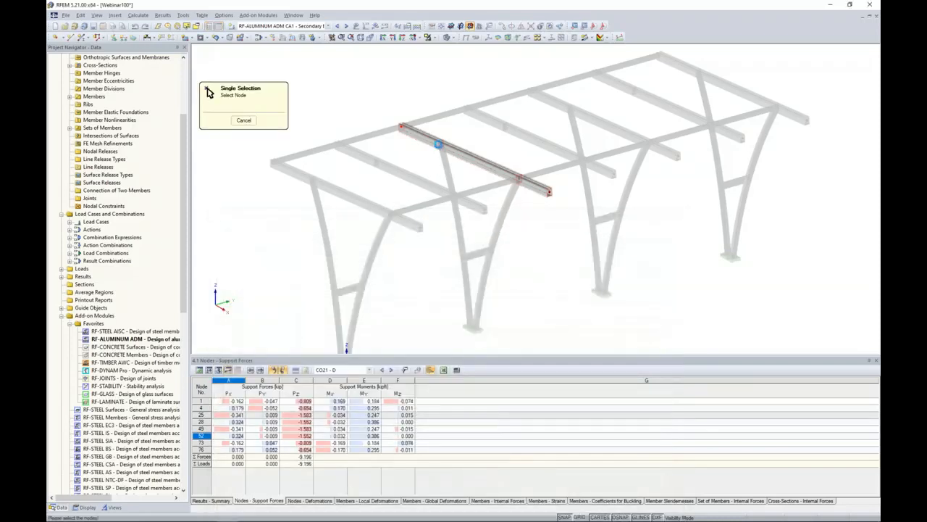
left_click(440, 144)
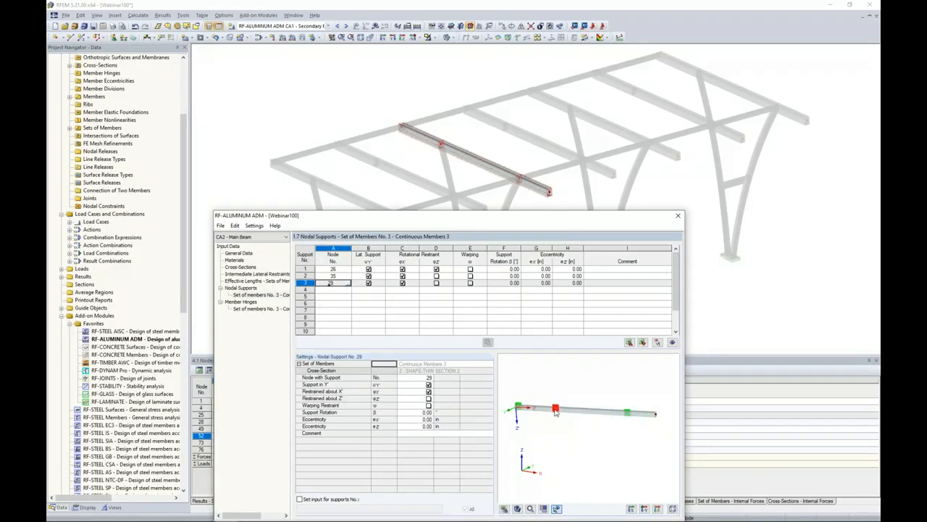
left_click(367, 283)
left_click(402, 283)
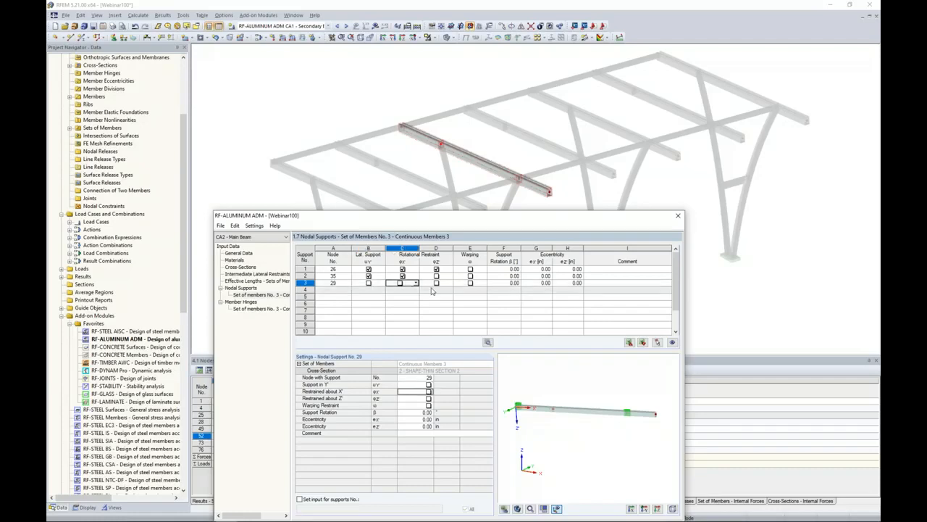
left_click(437, 283)
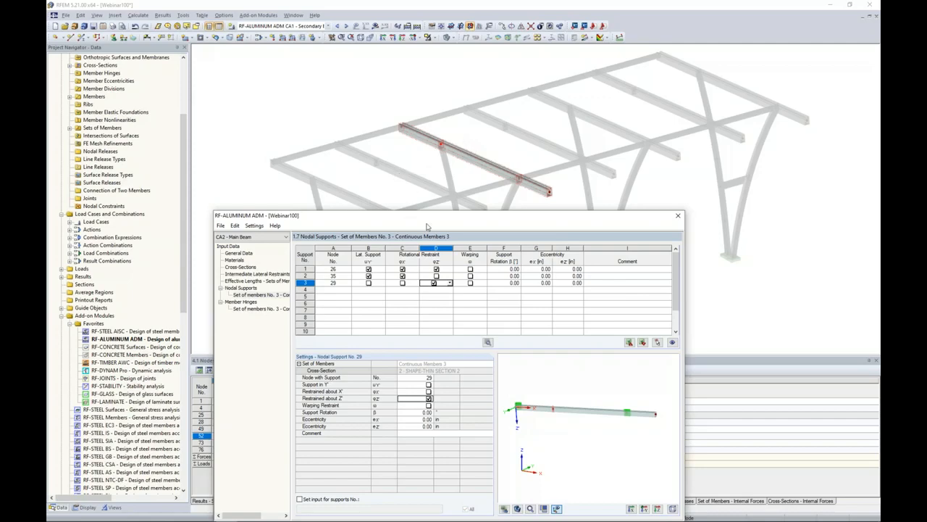
Set the set's effective length KyL to 7.95 ft by measuring between the beam's two column connections.
left_click_drag(429, 222, 451, 127)
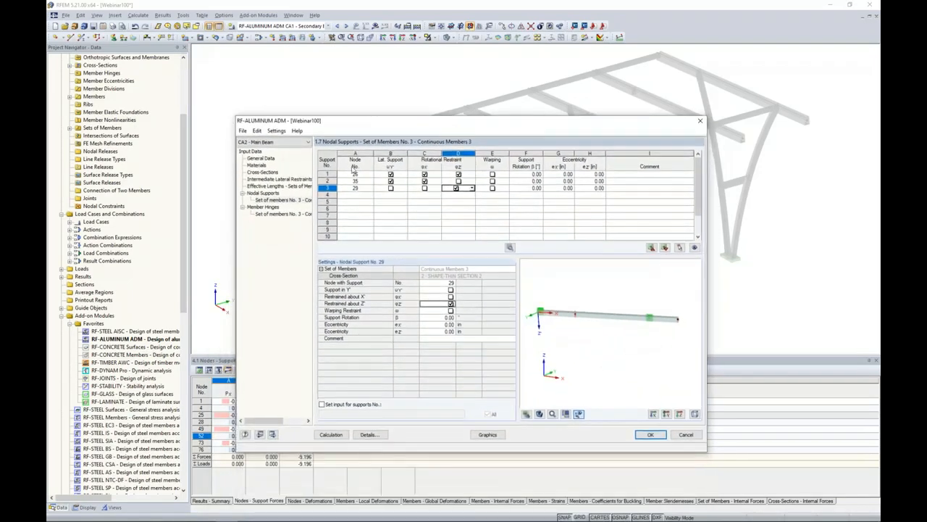
left_click(287, 186)
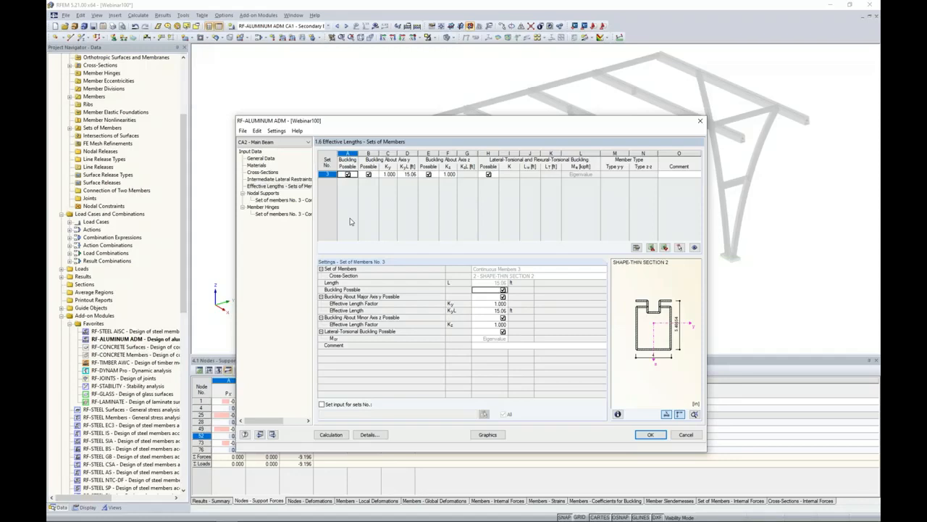
left_click(409, 174)
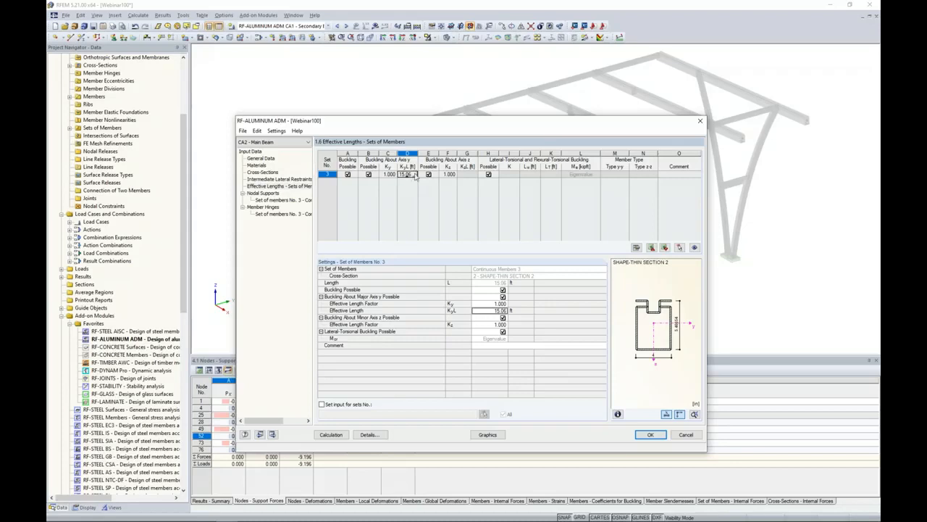
left_click(414, 174)
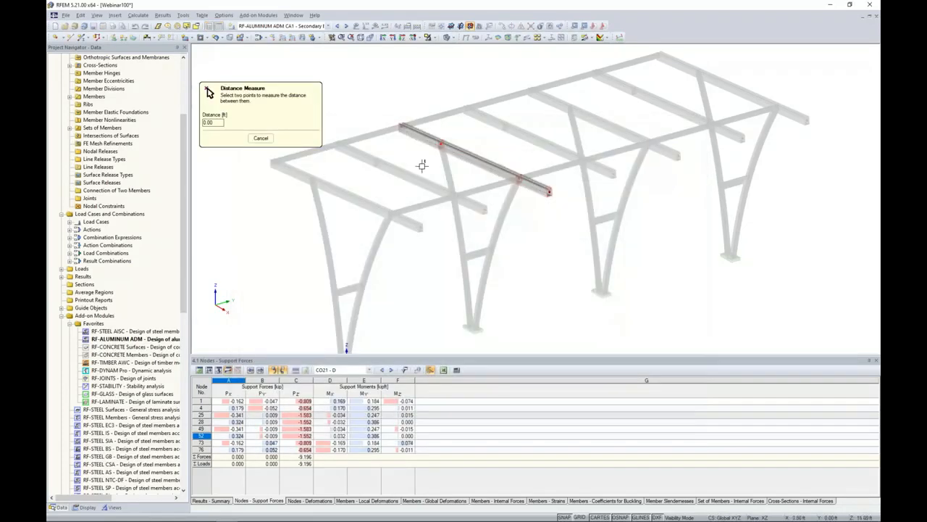
left_click(440, 143)
left_click(521, 178)
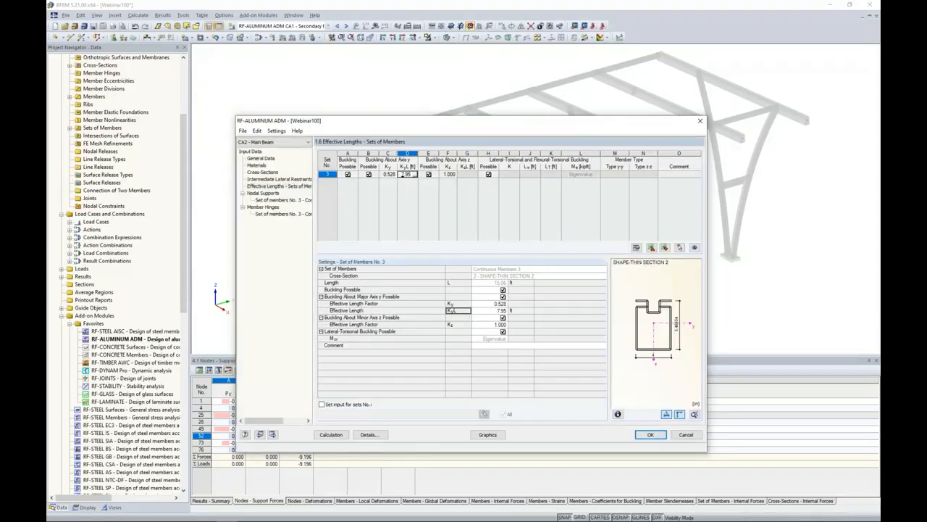
left_click_drag(487, 122, 480, 100)
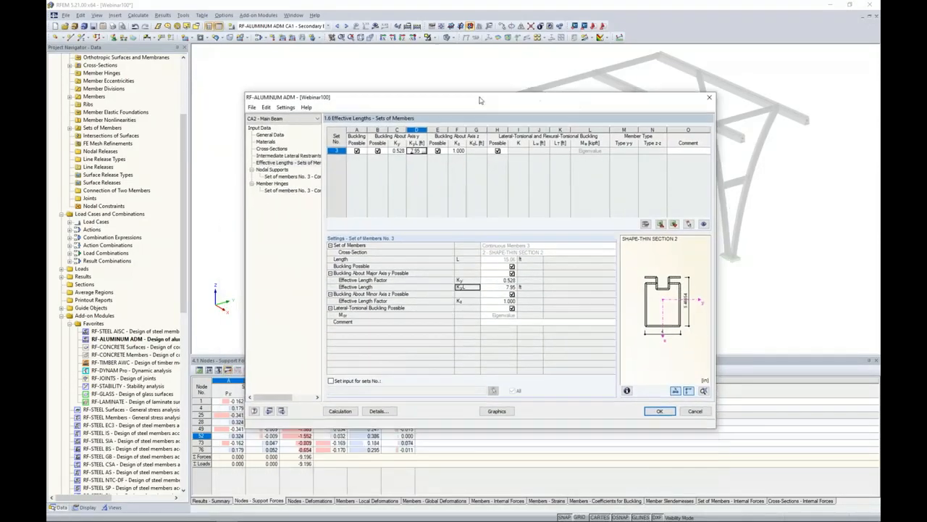
Check the member hinges of set No. 3 without defining any, and run the Main Beam case's calculation.
left_click(280, 190)
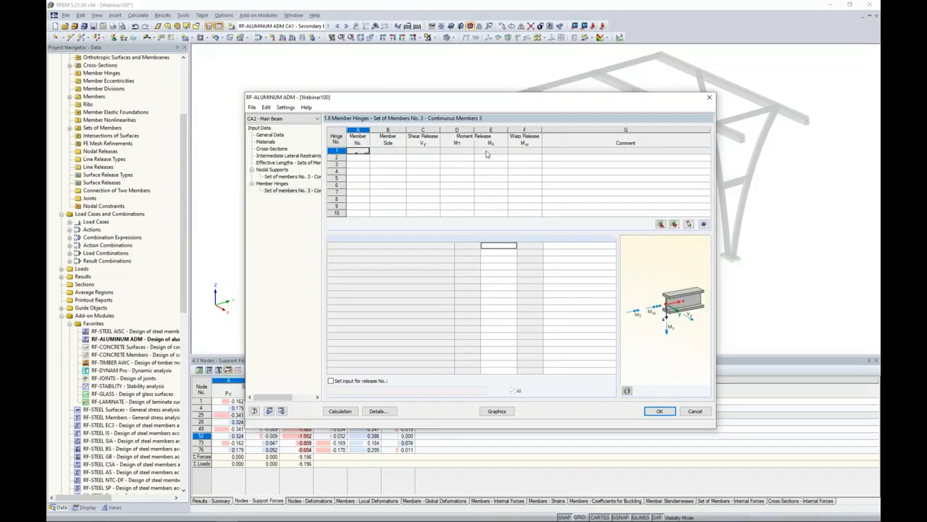
left_click_drag(494, 97, 531, 84)
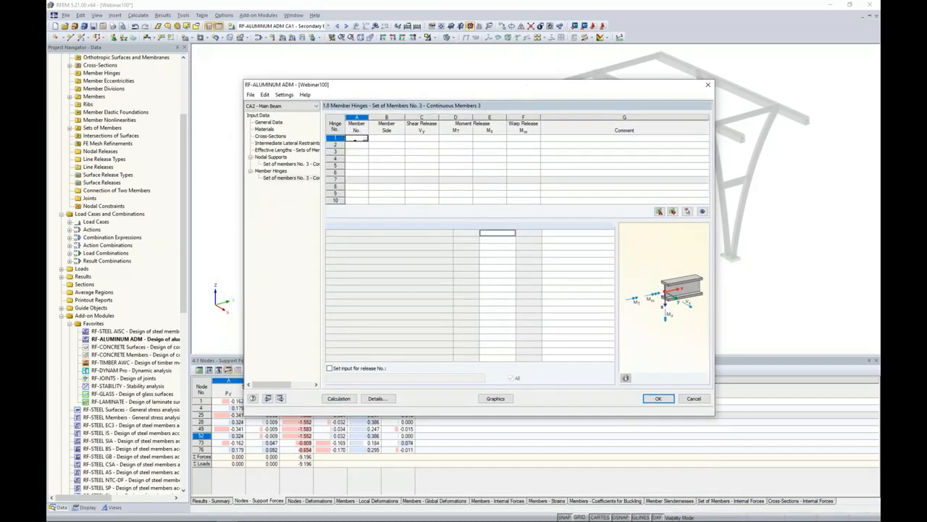
left_click(337, 400)
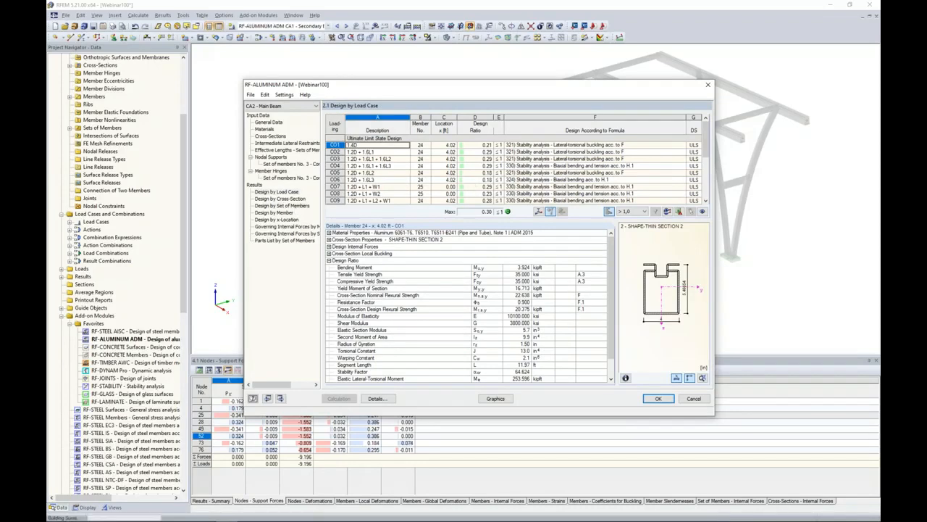
Review the Main Beam design checks by set of members, from shear force through the stability analyses.
left_click(282, 205)
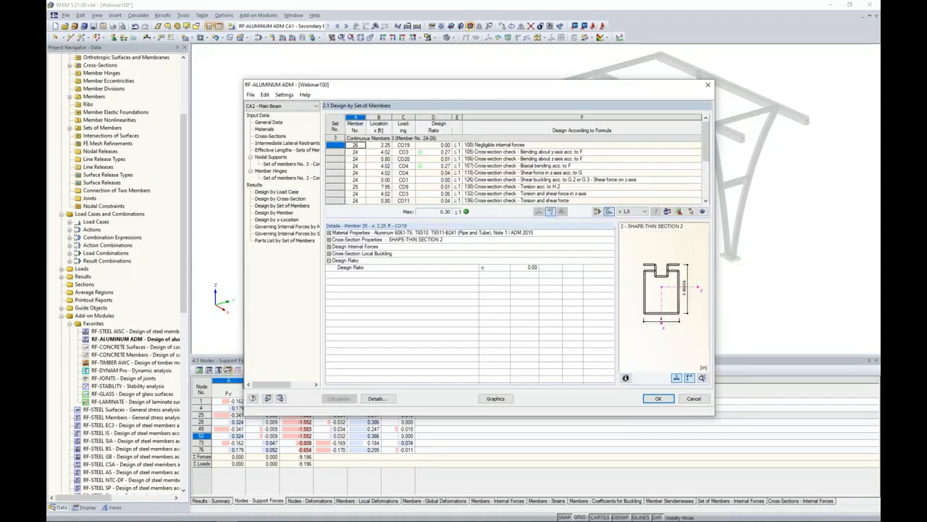
left_click(578, 174)
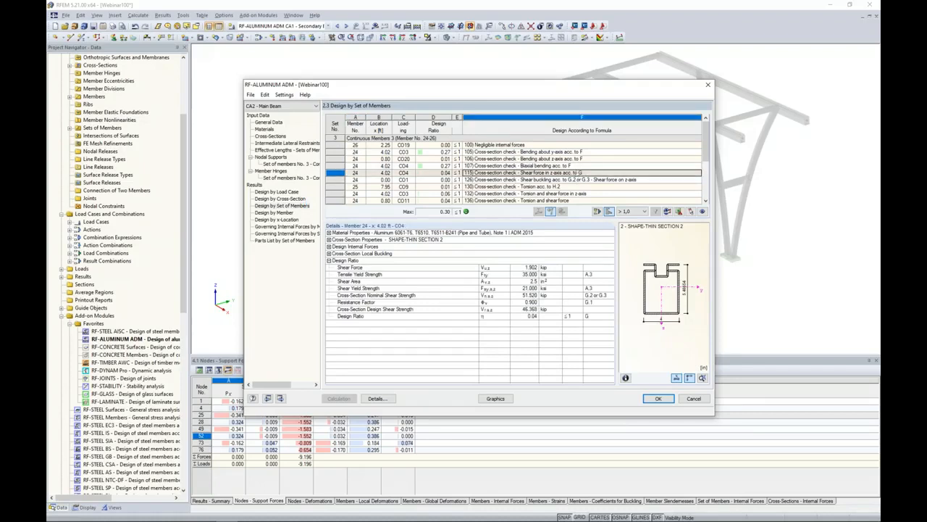
scroll(579, 172, "down", 1)
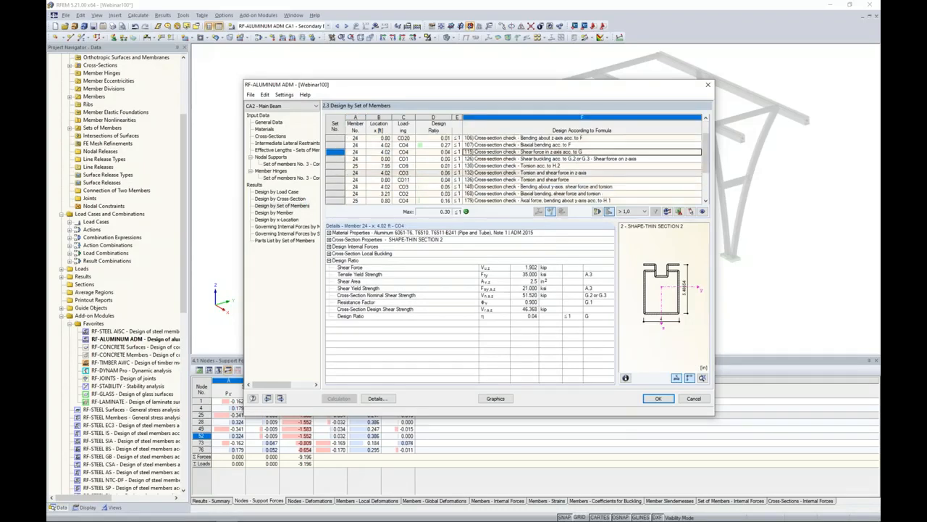
scroll(578, 168, "down", 1)
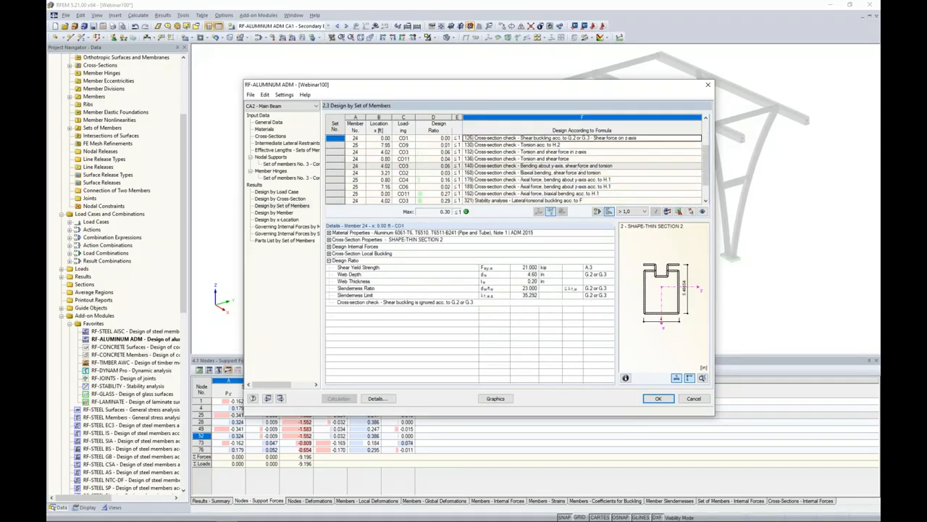
scroll(519, 201, "down", 1)
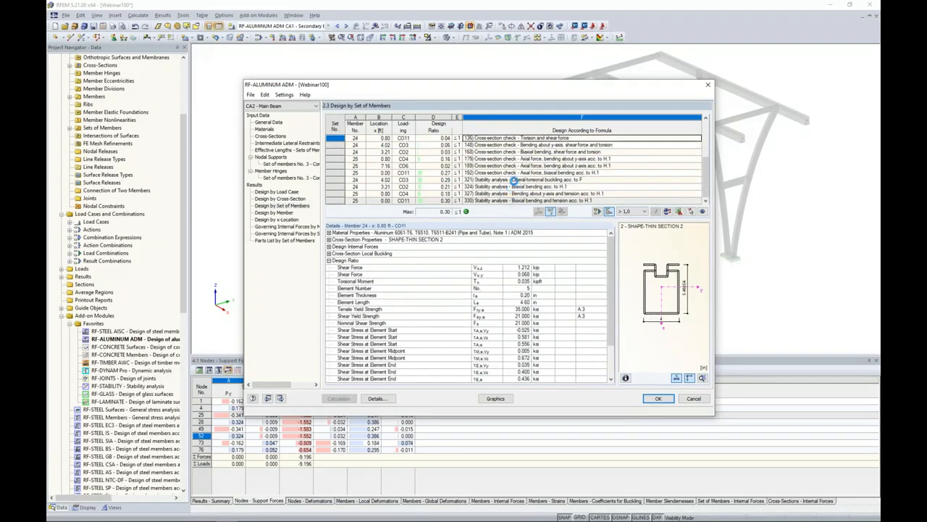
View the mode shape for the lateral-torsional buckling check of member 24 under CO3, and close the view.
left_click(515, 180)
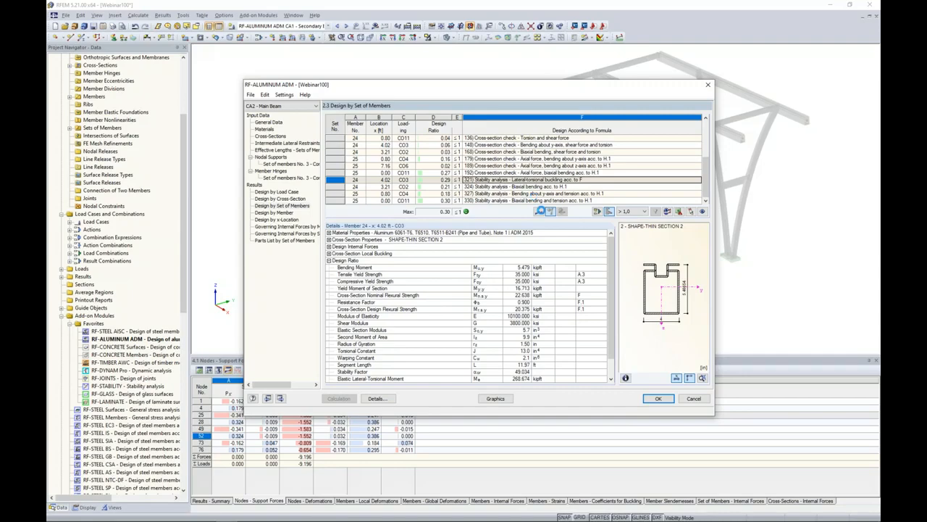
left_click(540, 211)
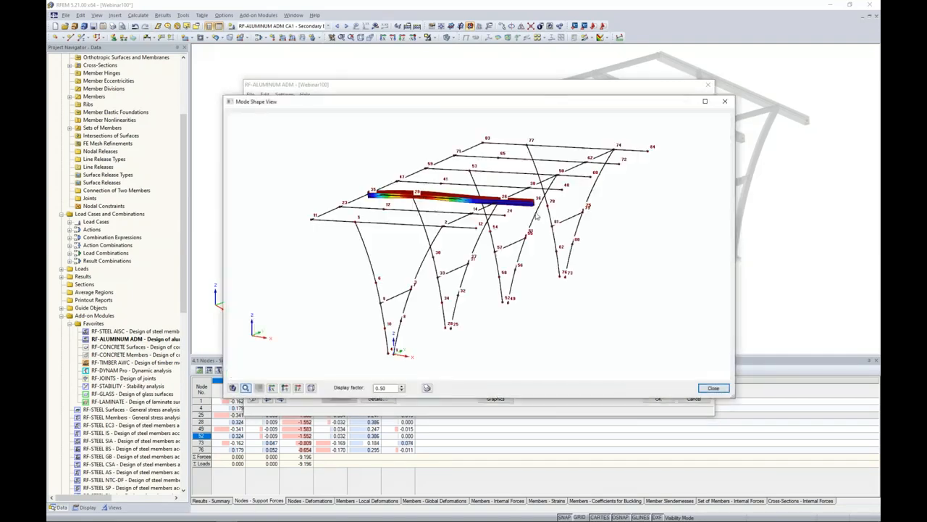
scroll(428, 237, "up", 3)
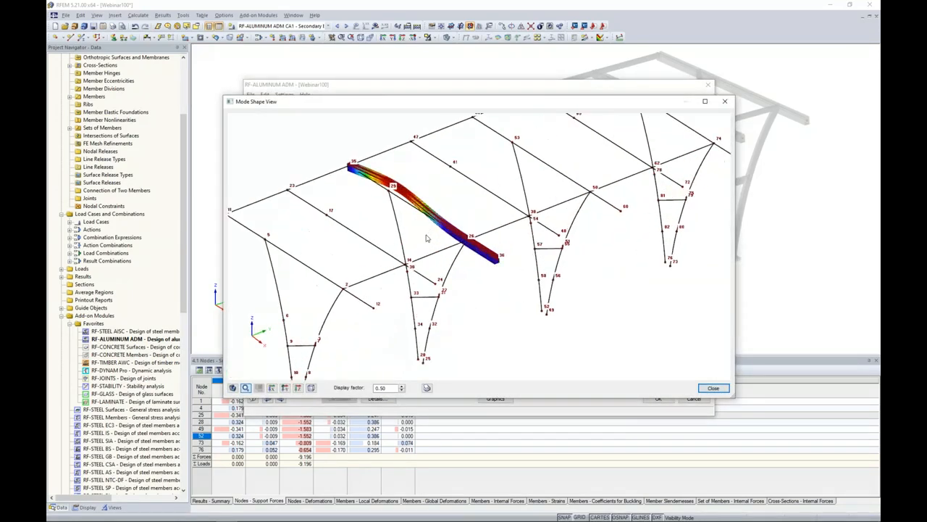
left_click(713, 387)
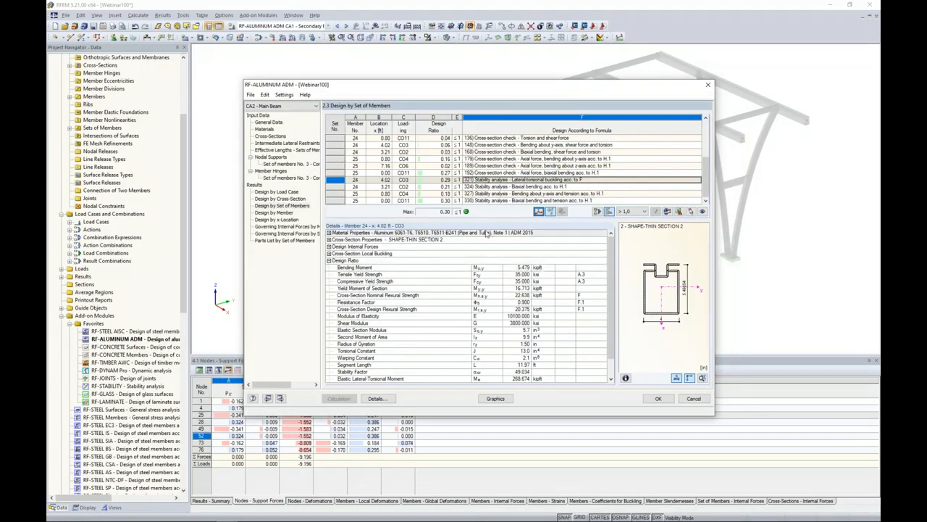
Examine the cross-section local buckling details of elements 1 to 8 for the lateral-torsional buckling check, and close RF-ALUMINUM ADM accepting the data.
left_click(329, 254)
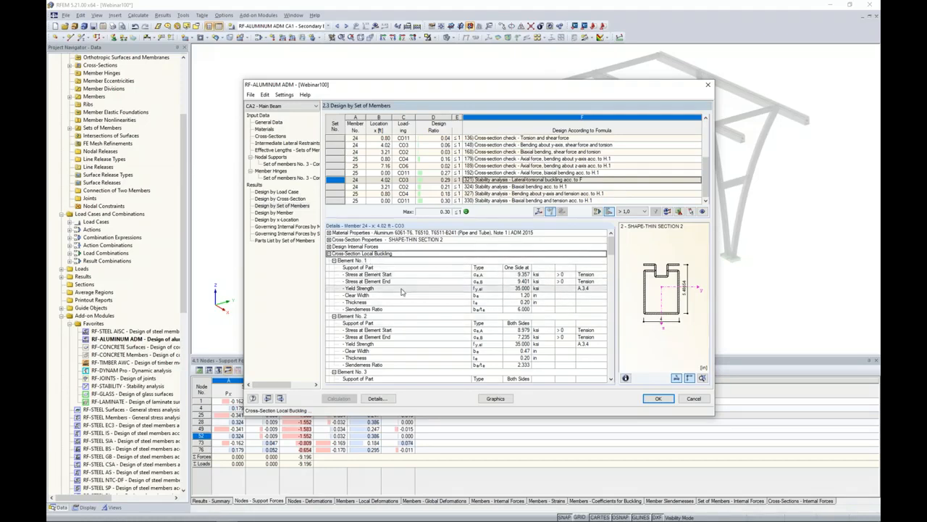
scroll(402, 292, "down", 2)
scroll(402, 291, "down", 5)
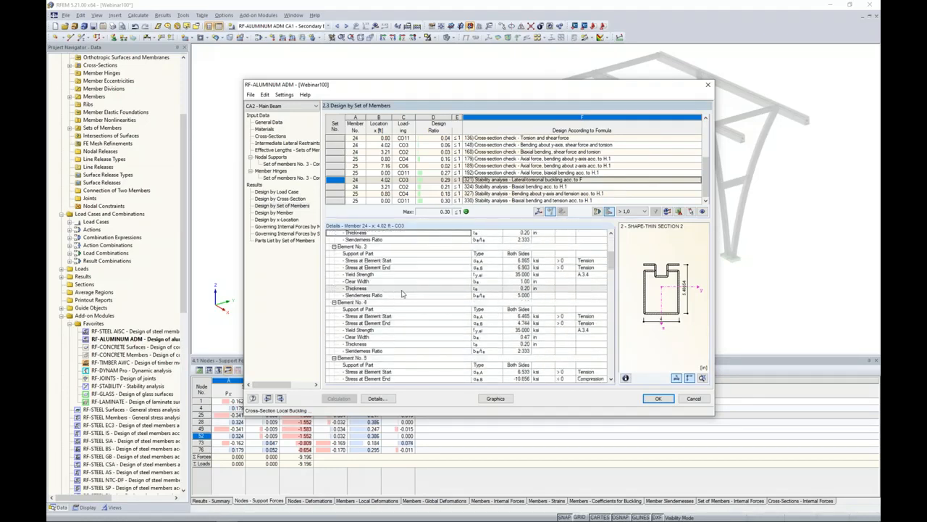
scroll(402, 293, "down", 1)
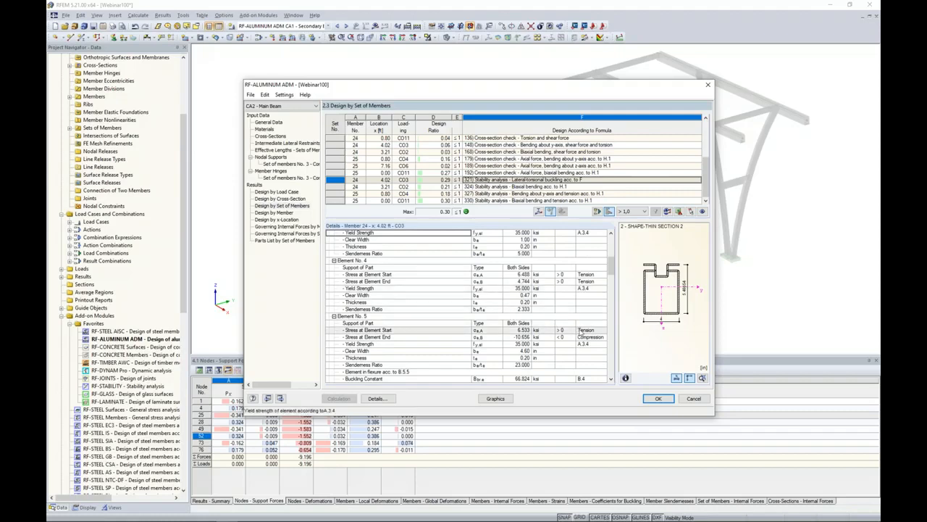
scroll(581, 331, "down", 4)
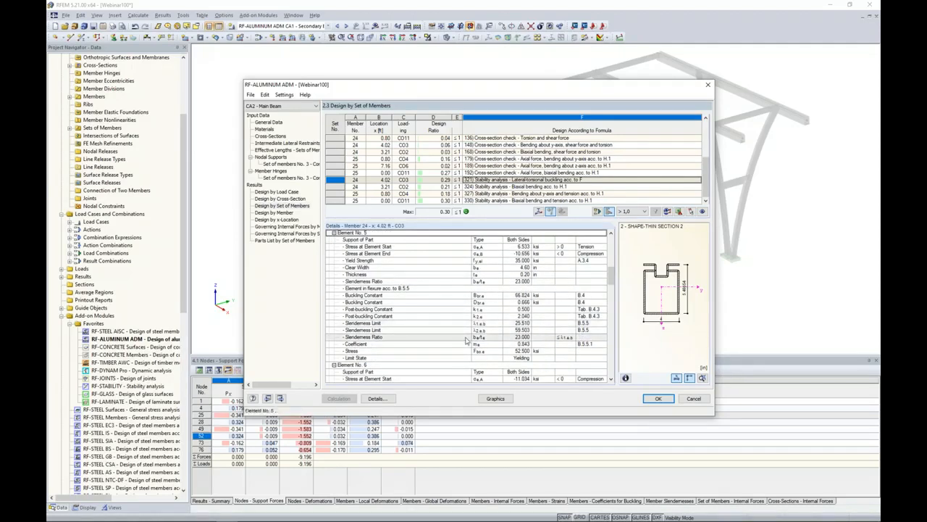
scroll(474, 326, "down", 3)
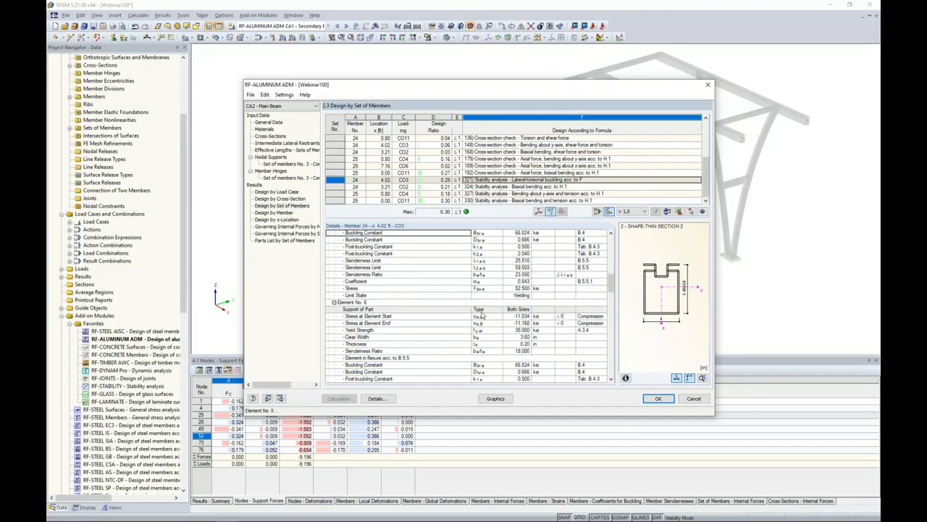
scroll(481, 315, "down", 2)
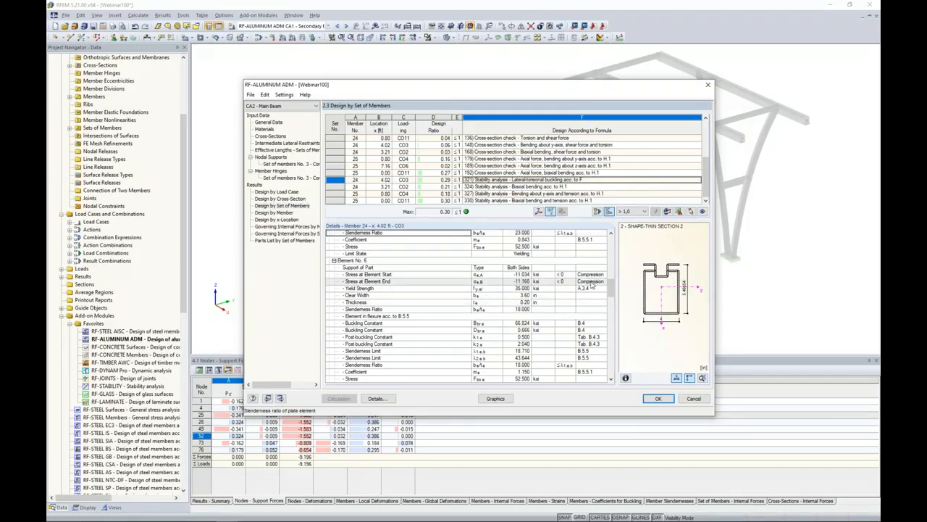
scroll(592, 285, "down", 4)
scroll(592, 285, "down", 1)
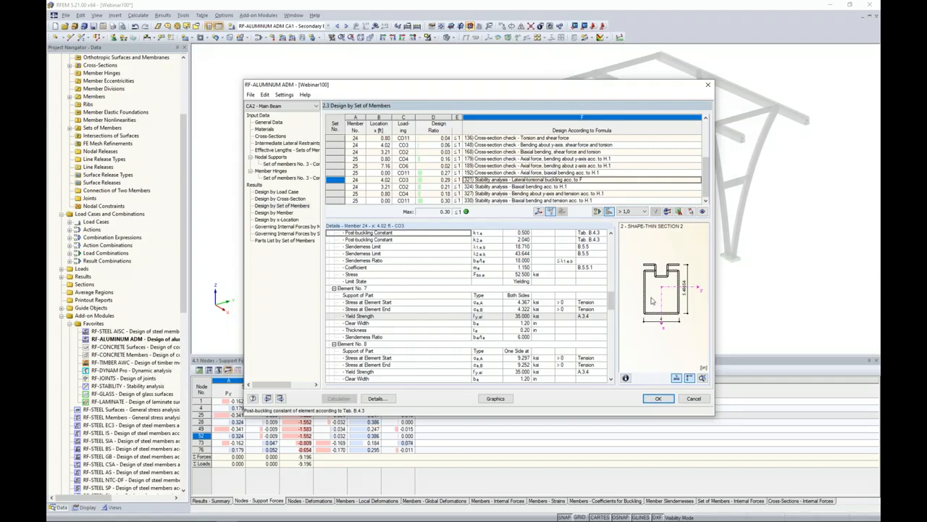
left_click(659, 399)
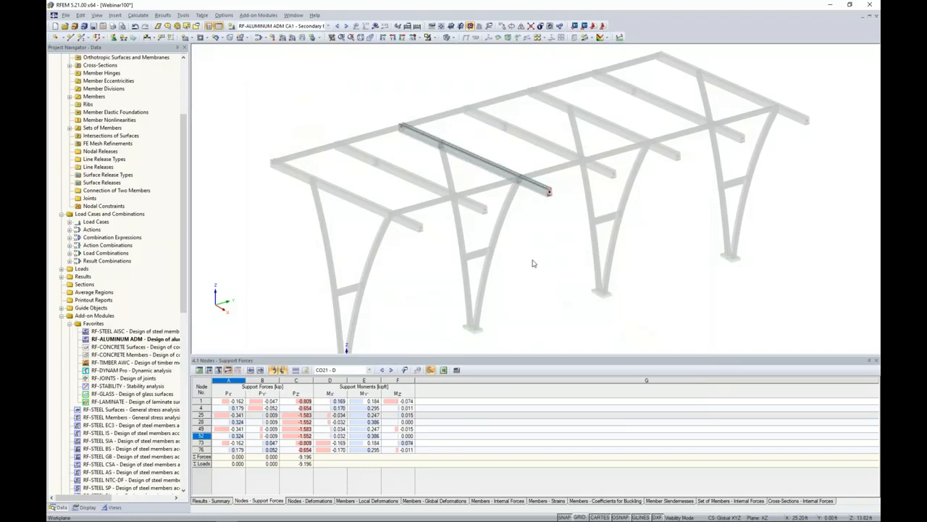
Switch to the running PowerPoint slide show and advance to the More Information slide.
key("super+Tab")
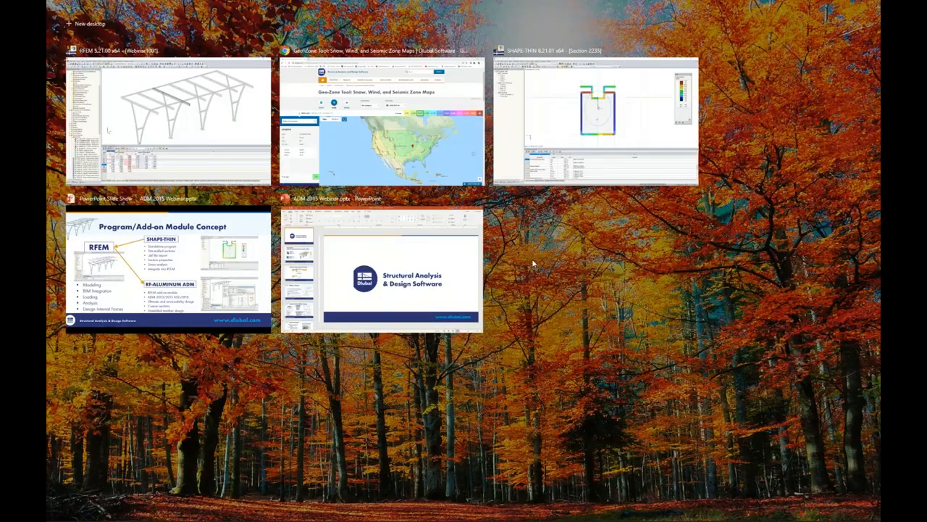
left_click(170, 272)
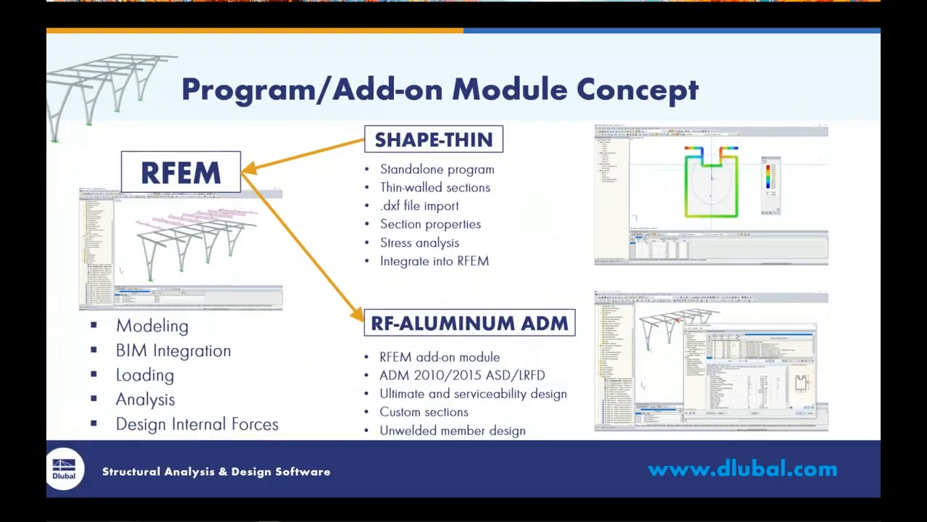
key("Right")
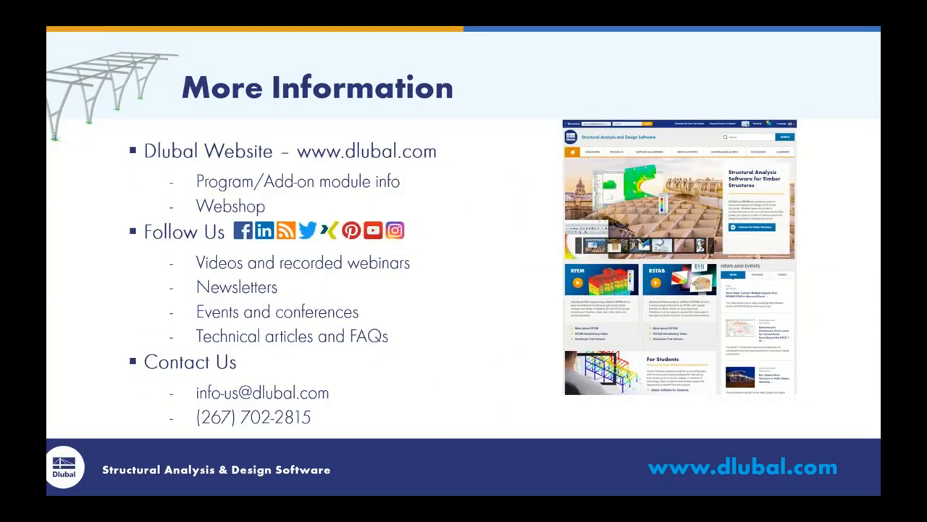